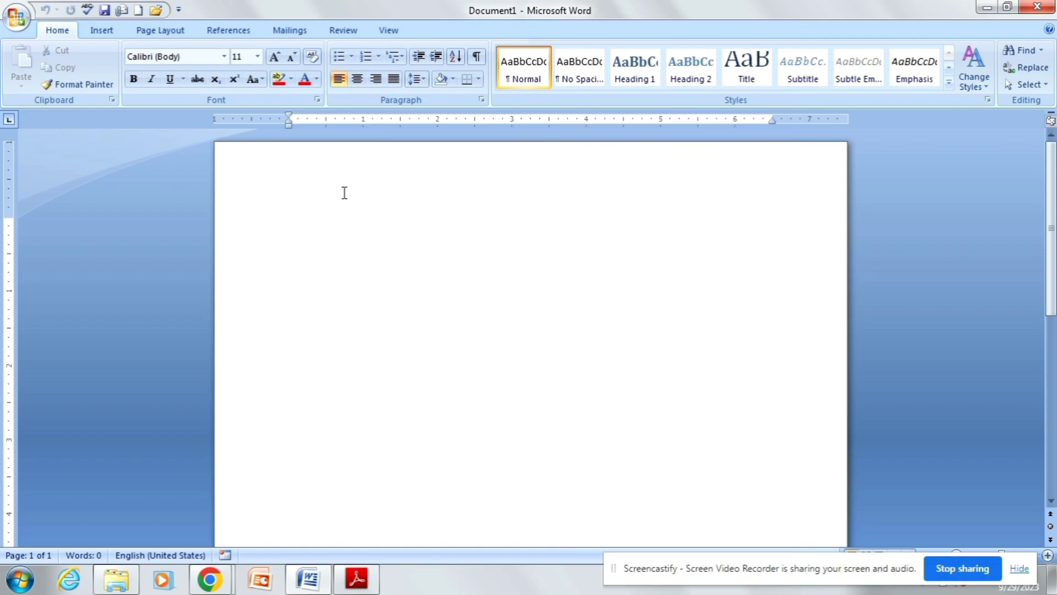
Bring short cut key.pdf, listing the Ctrl + A to Ctrl + G shortcuts, to the front in Adobe Reader
left_click(356, 579)
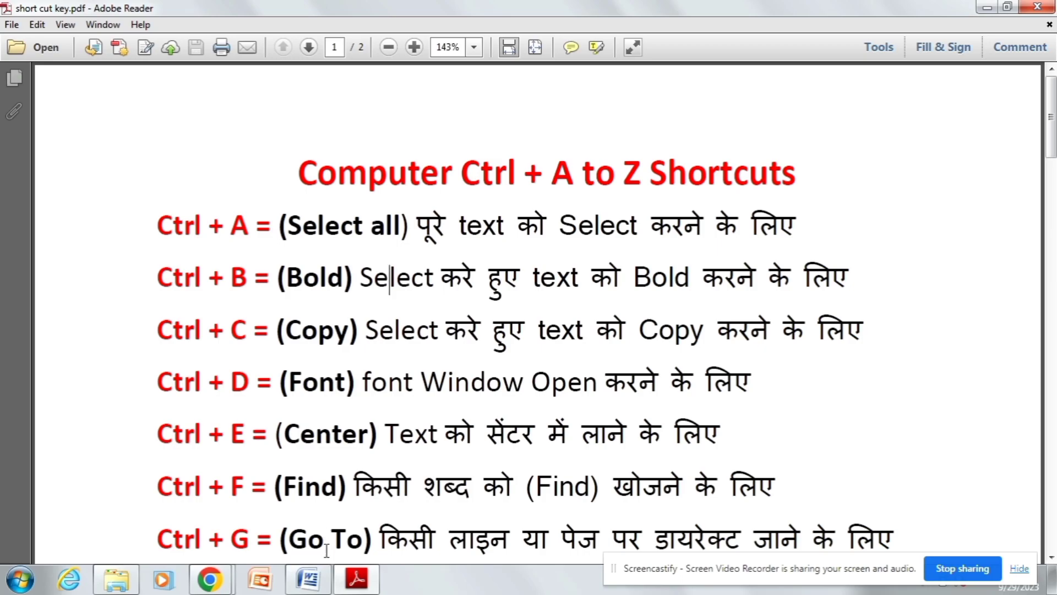
Generate three sample paragraphs in the blank Word document with =rand()
left_click(310, 580)
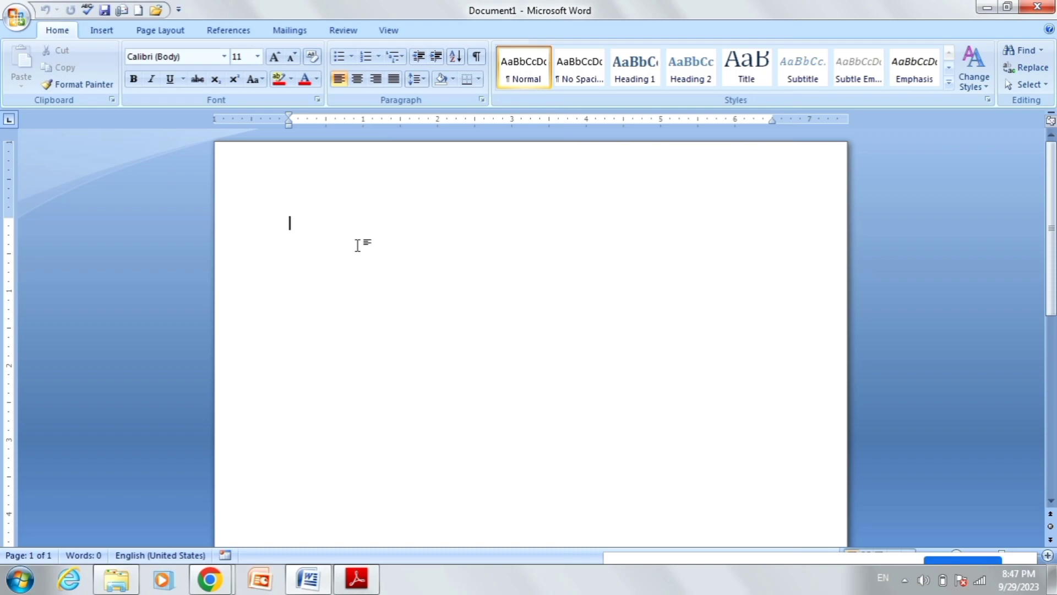
type("=")
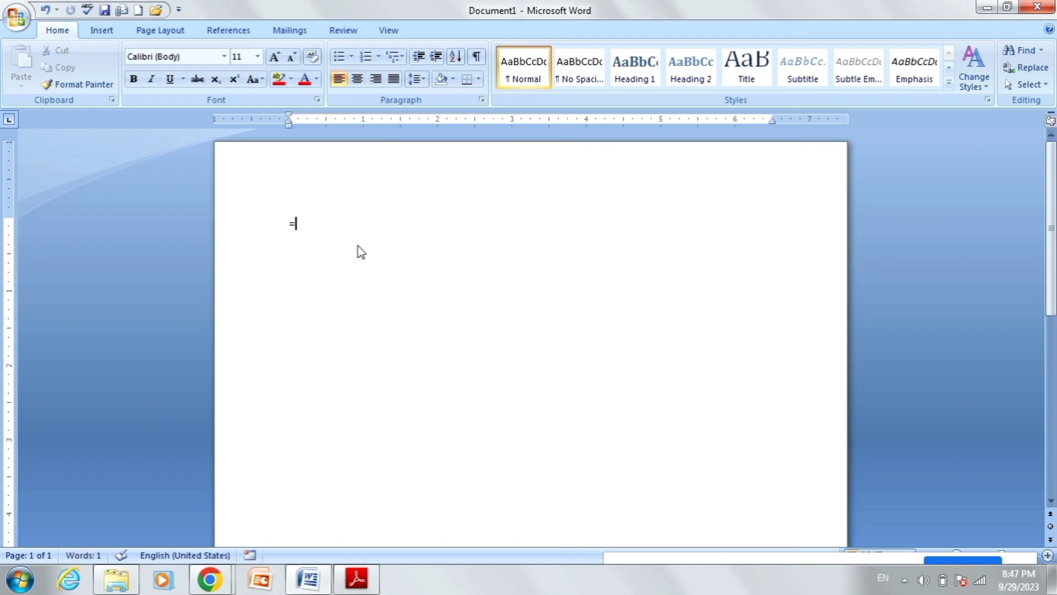
type("rand")
type("()")
key("Return")
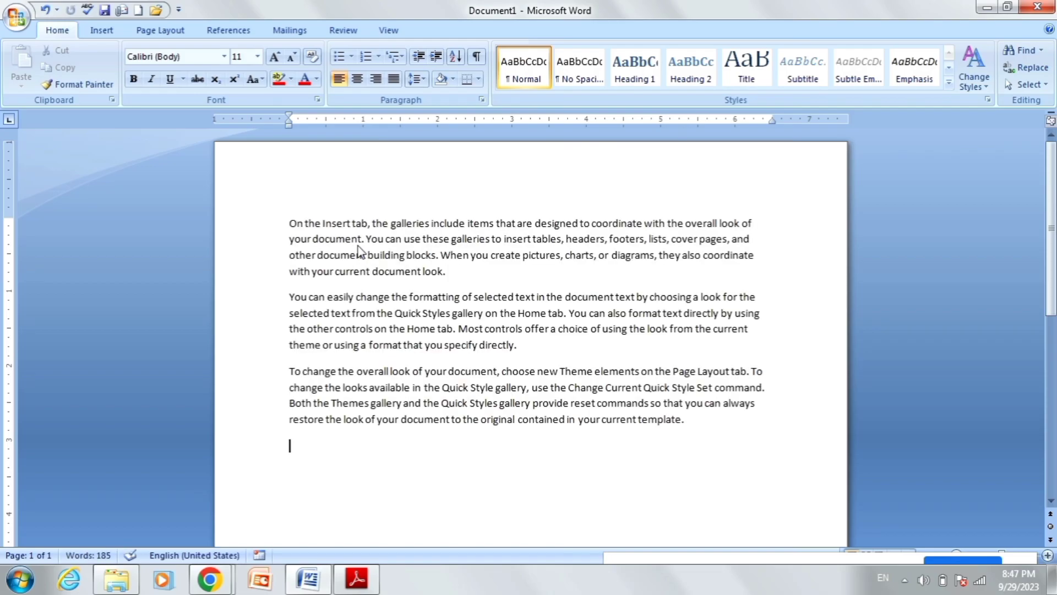
Copy all the text and paste a second copy after the last paragraph, totalling 370 words
key("ctrl+a")
key("ctrl+c")
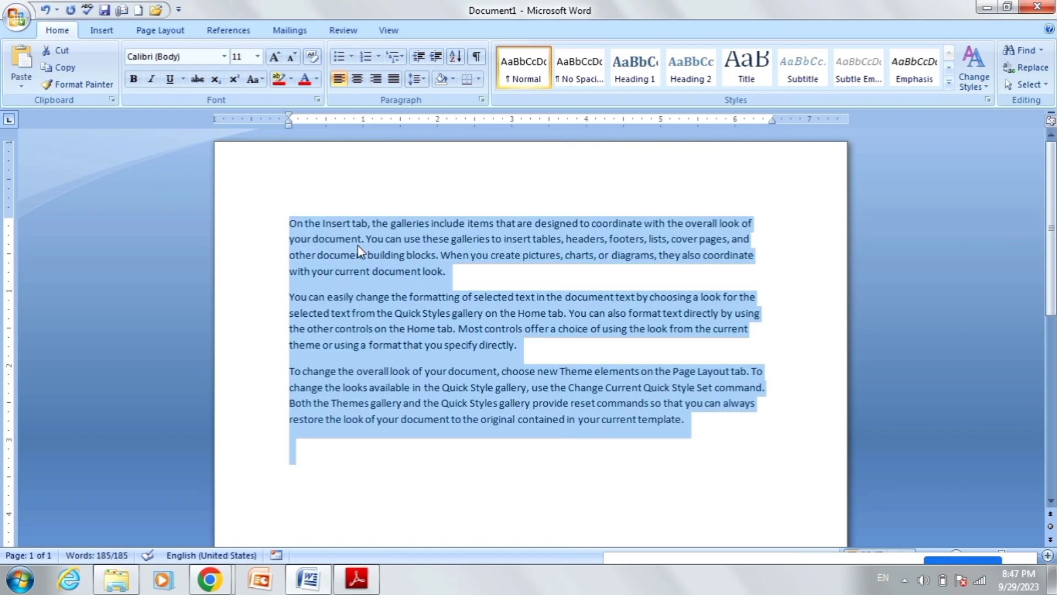
left_click(689, 452)
left_click(703, 418)
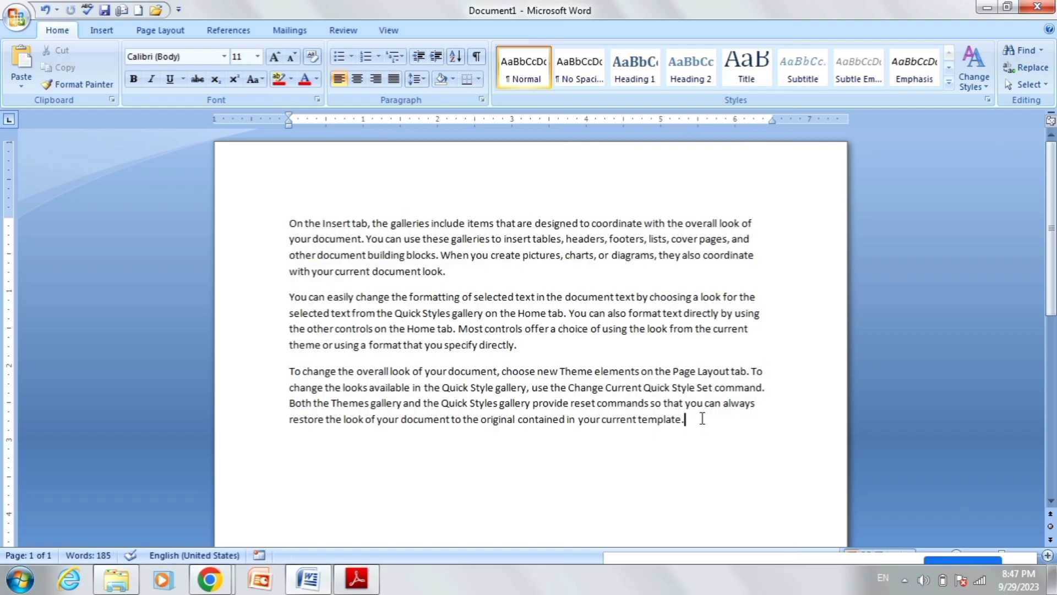
key("ctrl+v")
scroll(545, 319, "down", 1)
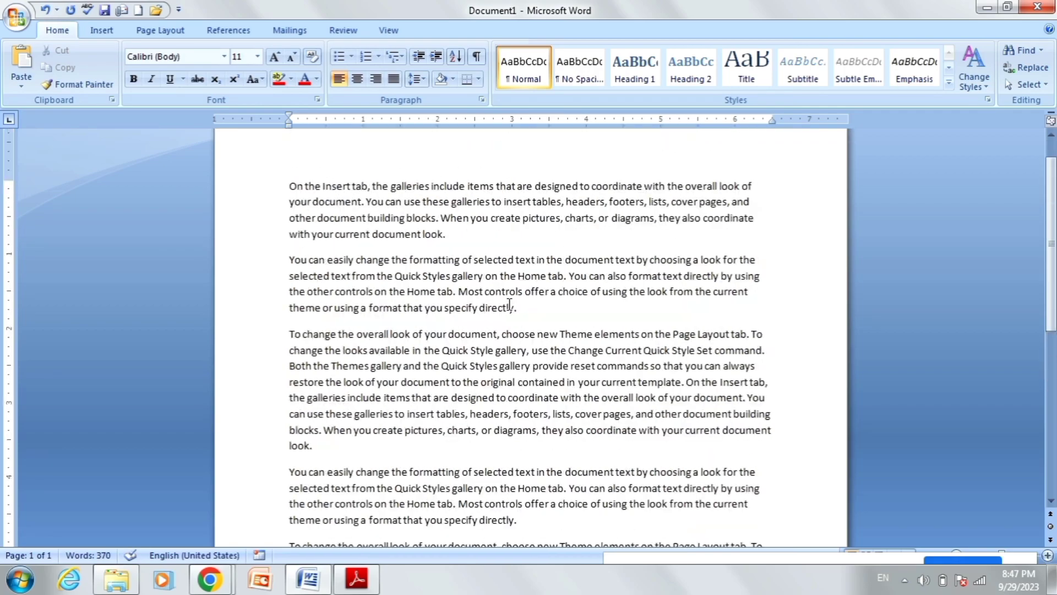
scroll(537, 332, "up", 1)
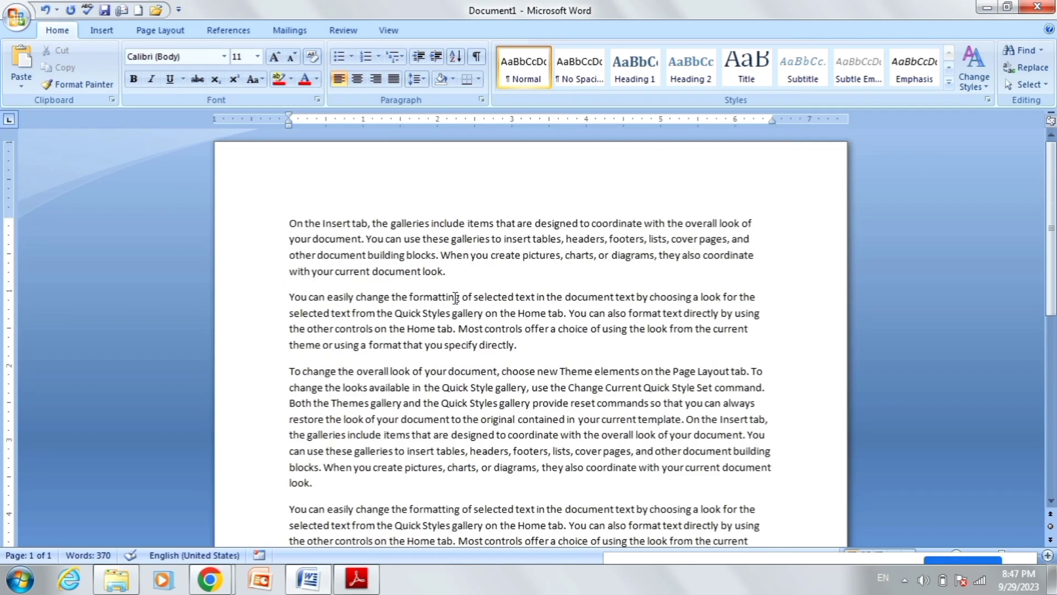
left_click(357, 578)
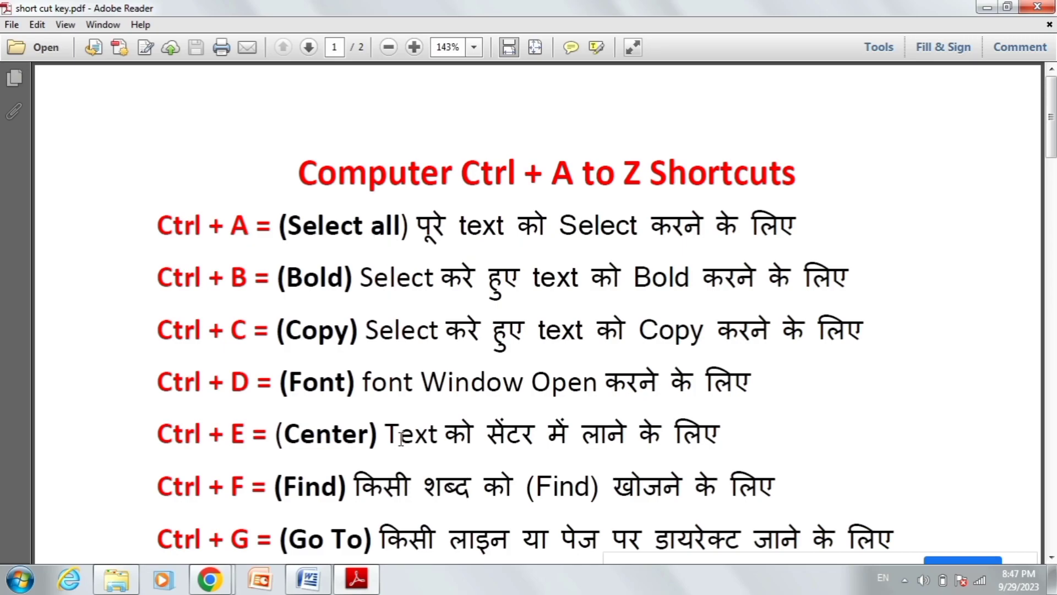
left_click(309, 578)
Select all 370 words with Ctrl+A, deselect at the document start, and bring up the Insert commands
scroll(344, 227, "down", 3)
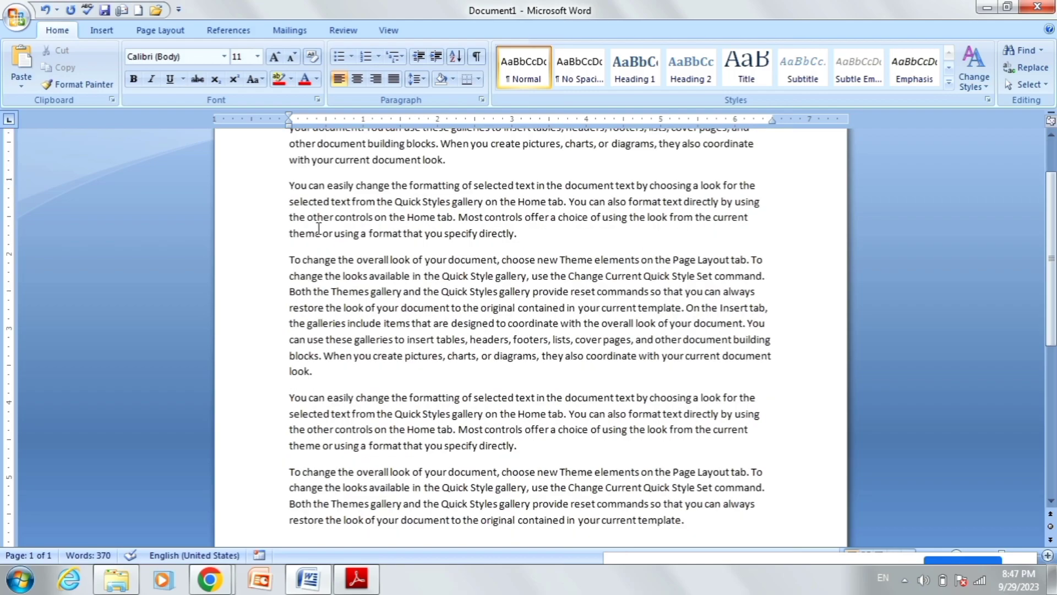
scroll(330, 242, "up", 2)
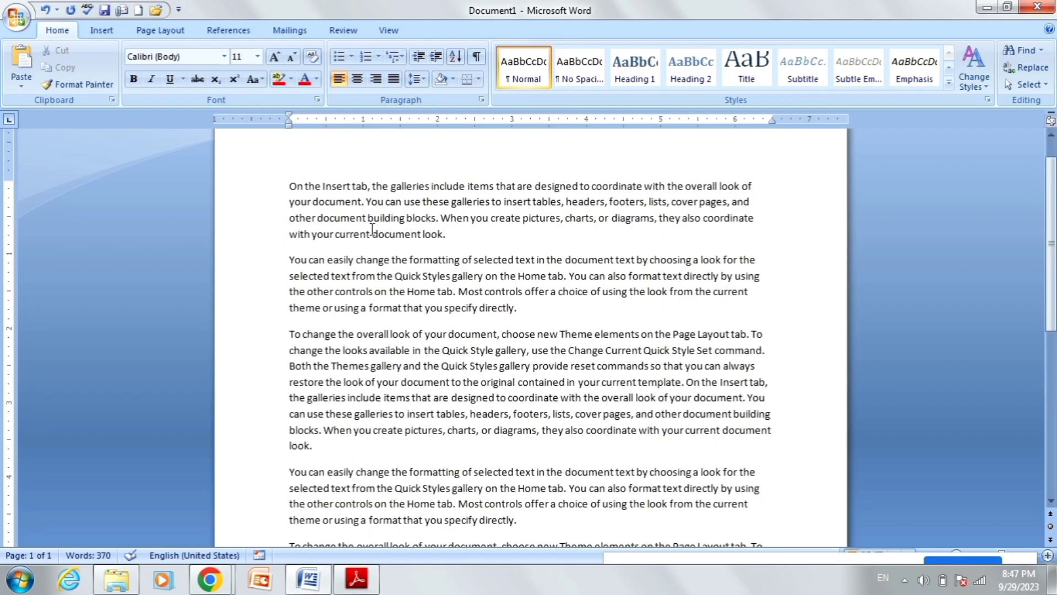
scroll(364, 260, "down", 5)
scroll(364, 260, "up", 5)
key("ctrl+a")
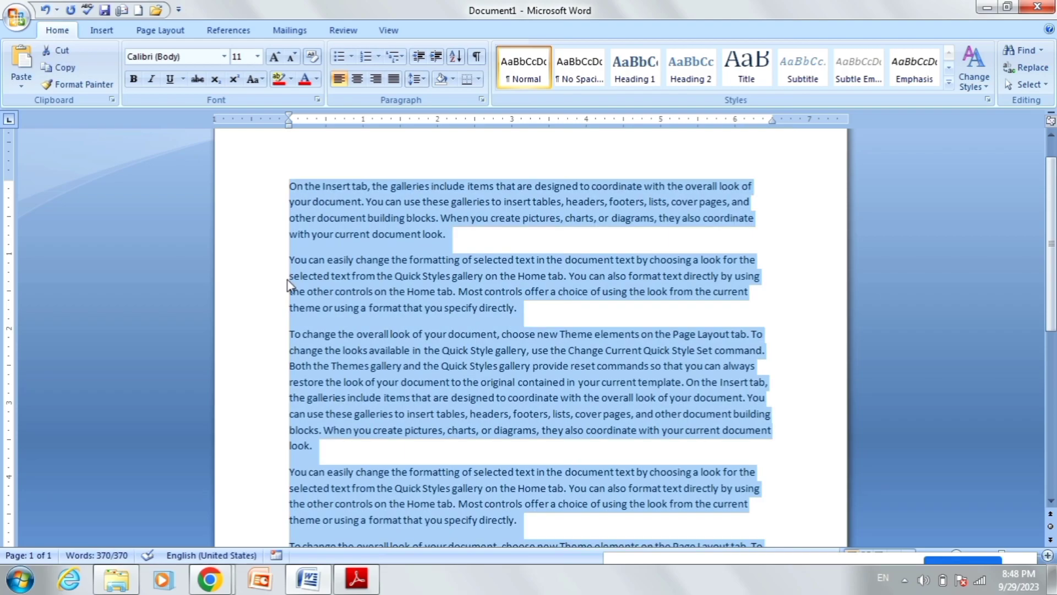
scroll(329, 282, "down", 2)
scroll(329, 282, "down", 2)
scroll(547, 356, "up", 1)
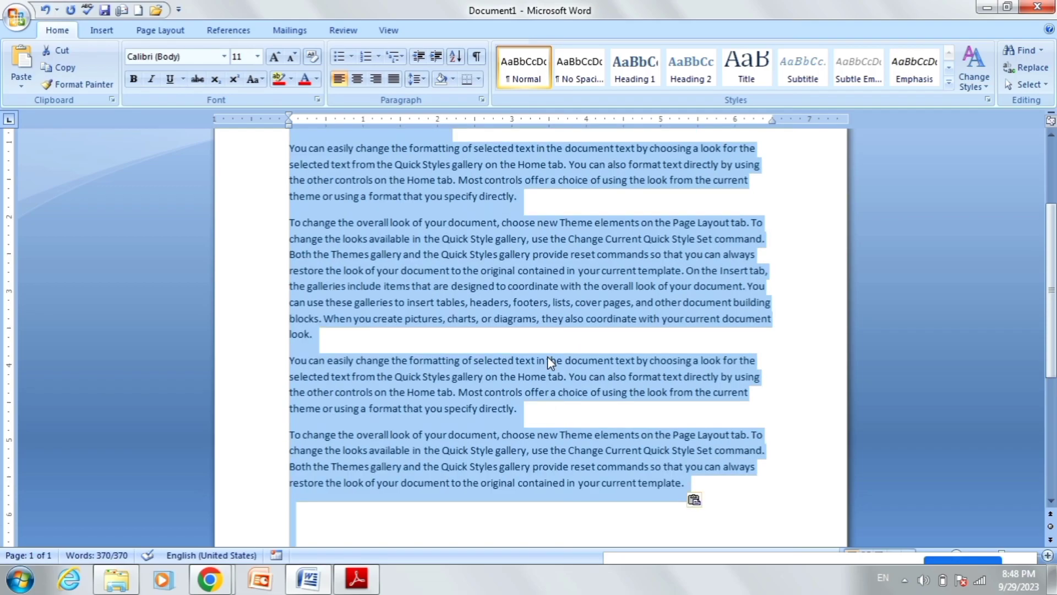
scroll(548, 356, "up", 4)
scroll(541, 343, "down", 5)
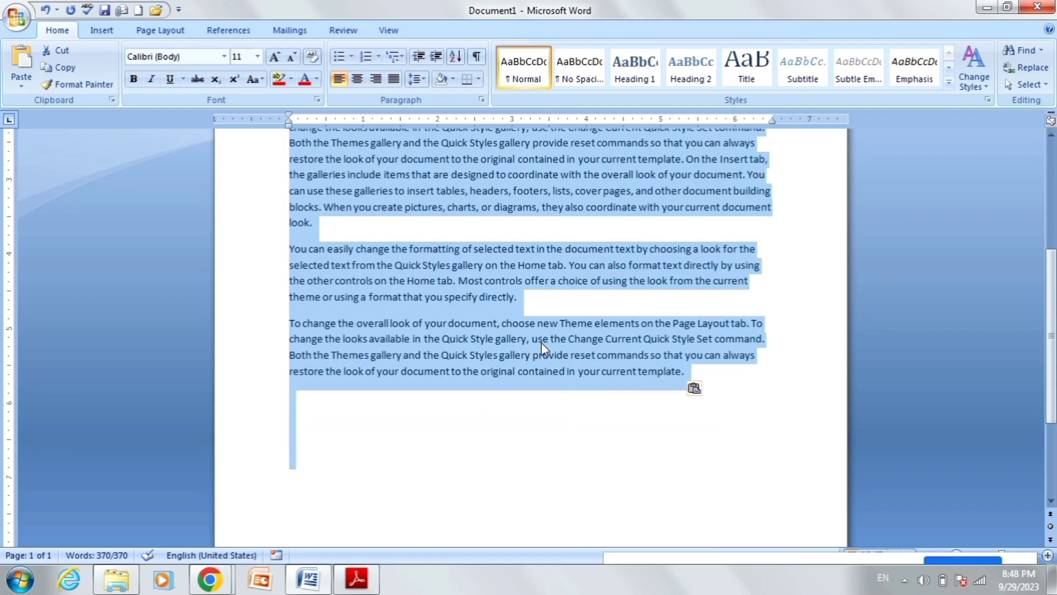
scroll(540, 342, "up", 5)
left_click(499, 272)
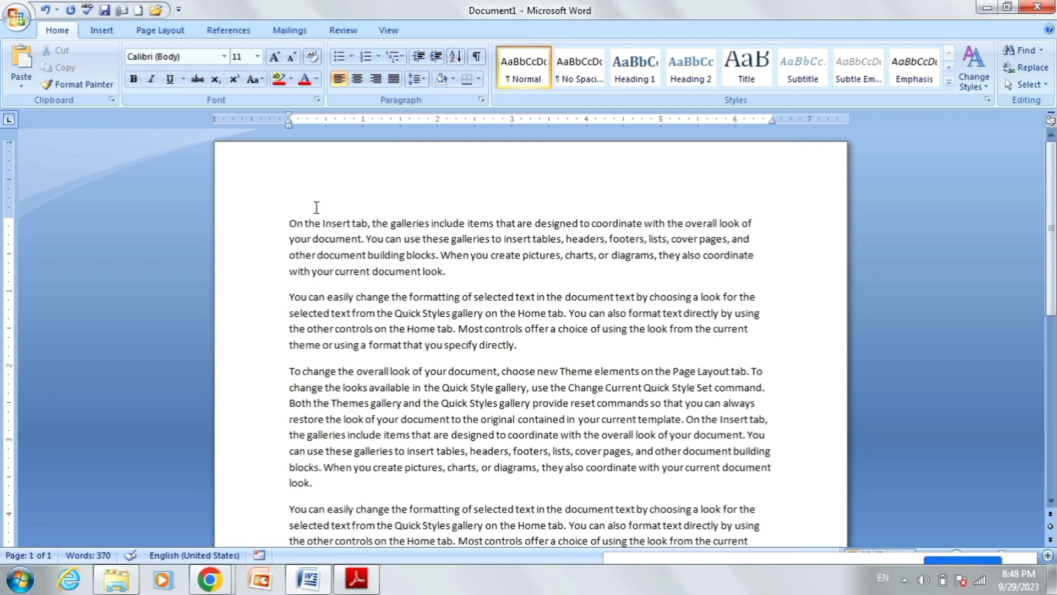
left_click(290, 223)
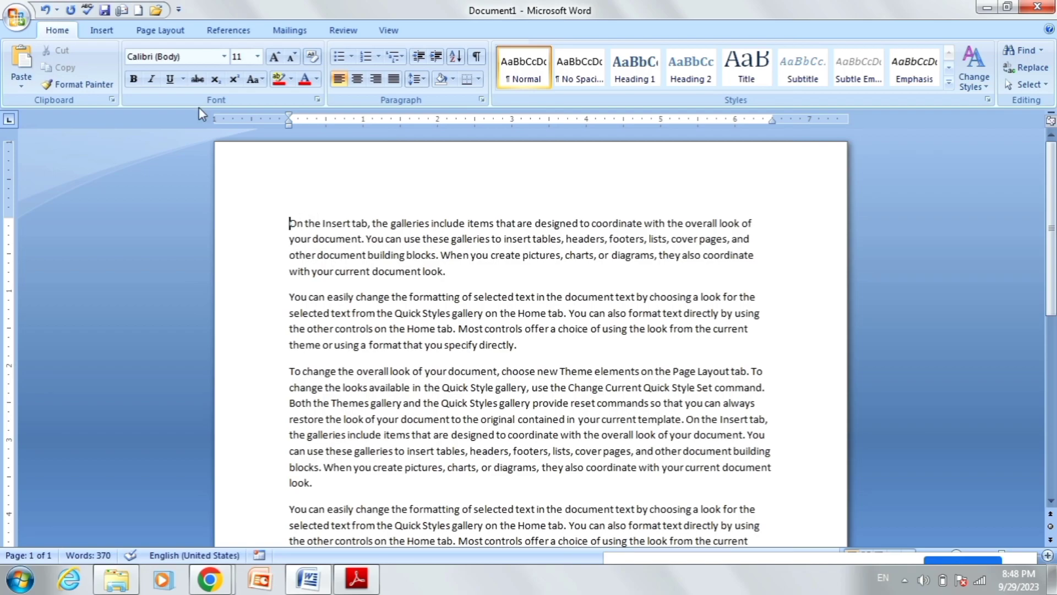
left_click(102, 30)
scroll(397, 222, "down", 3)
scroll(396, 223, "down", 5)
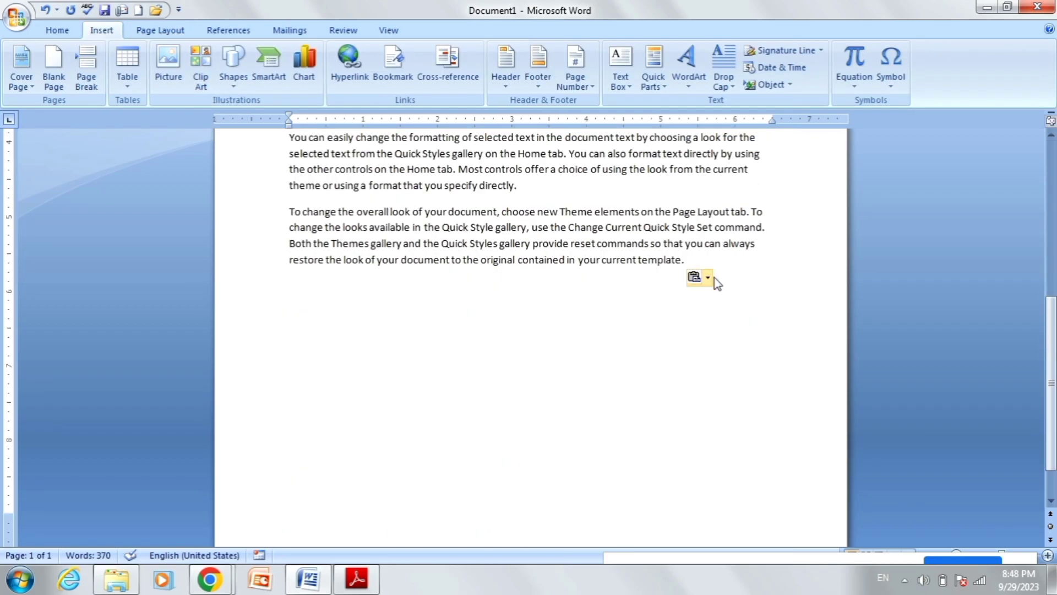
Draw a rectangle below the last paragraph and give it the teal fill style
left_click(234, 69)
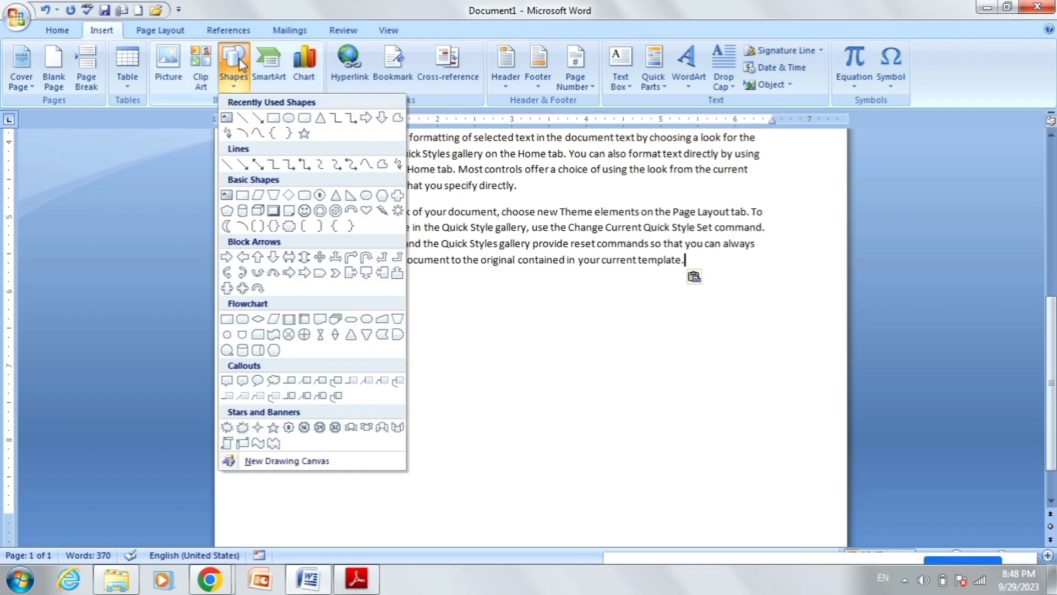
left_click(275, 122)
left_click_drag(333, 301, 681, 432)
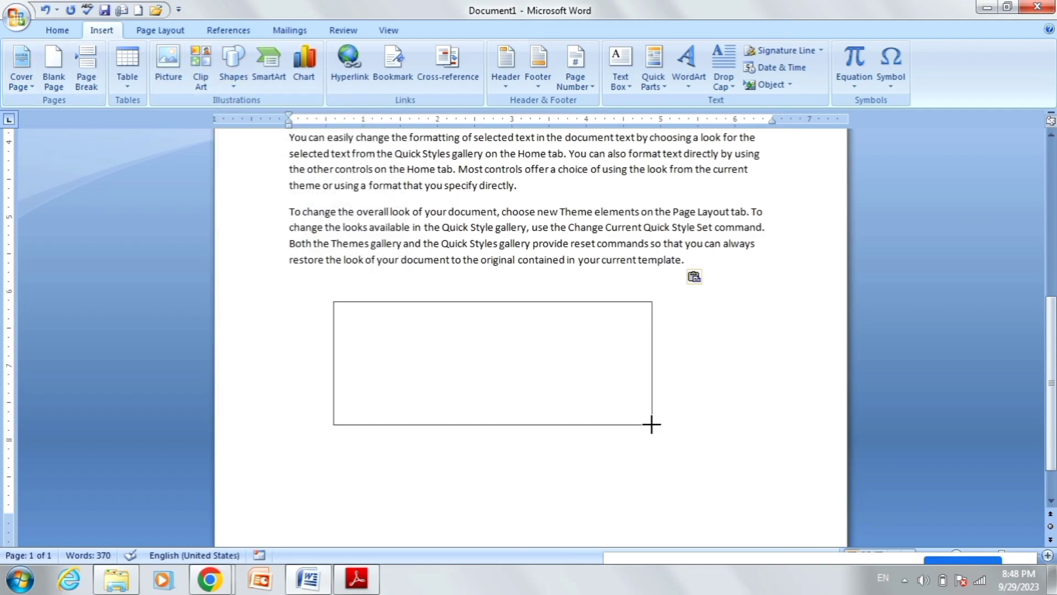
scroll(520, 321, "up", 1)
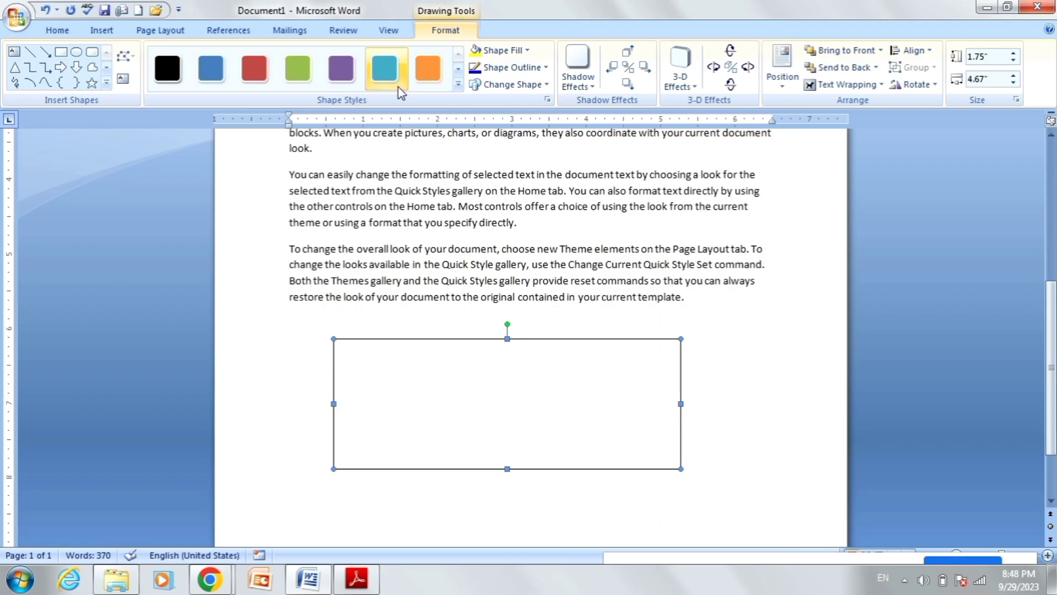
left_click(388, 72)
scroll(587, 394, "up", 5)
scroll(660, 303, "up", 1)
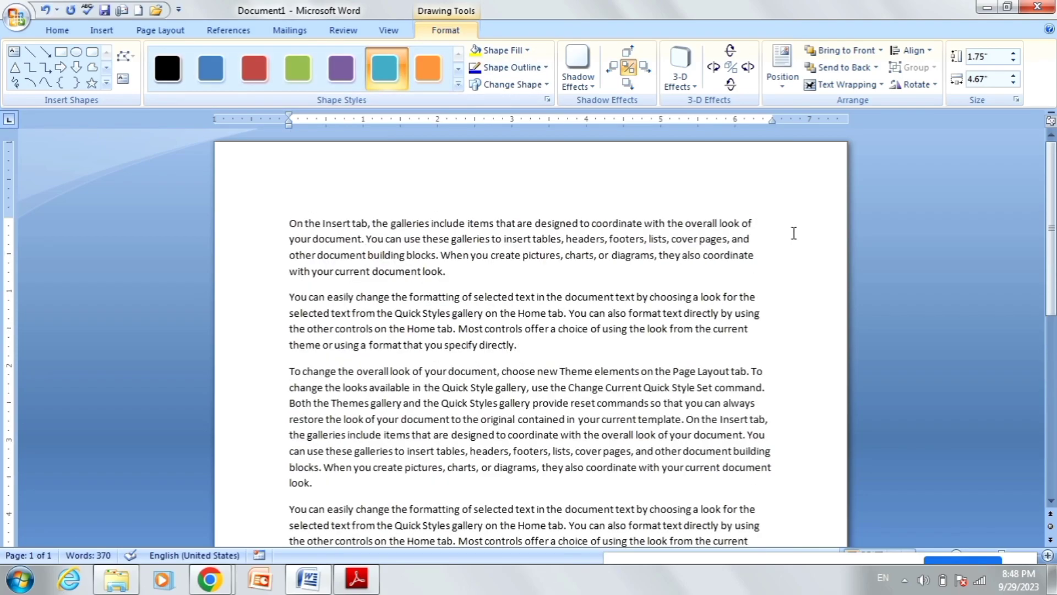
Select all the document content with Ctrl+A, then deselect with the insertion point at the start
left_click(794, 233)
key("ctrl+a")
scroll(661, 303, "down", 6)
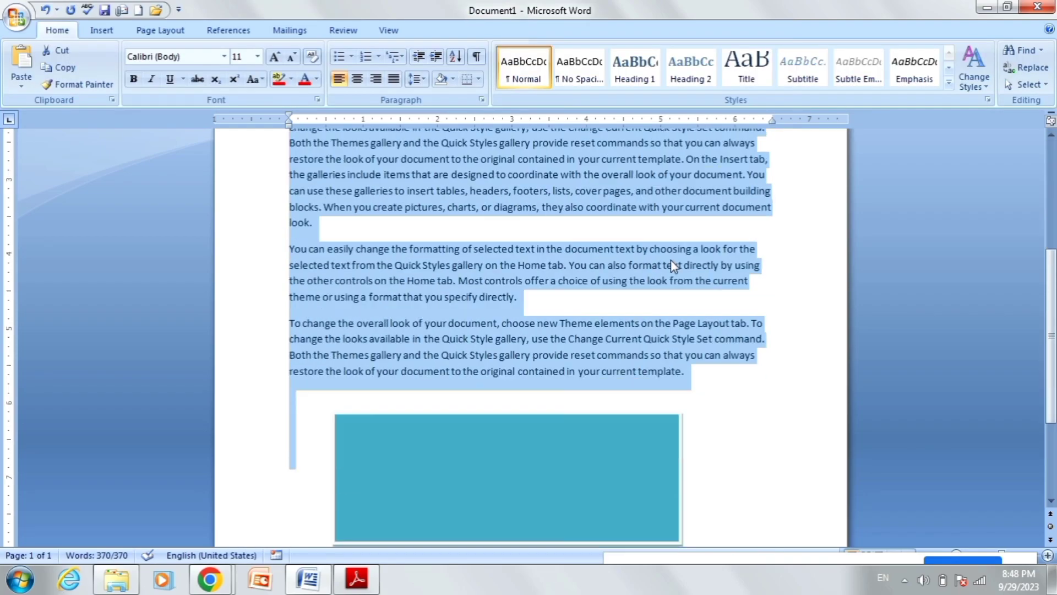
scroll(661, 303, "down", 3)
scroll(544, 346, "up", 5)
scroll(543, 346, "up", 4)
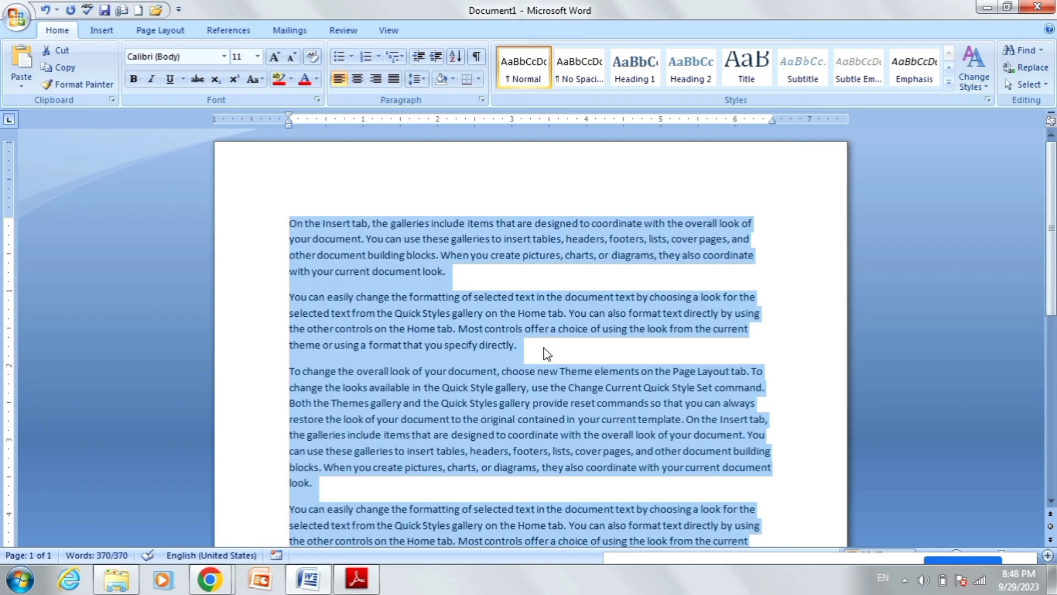
left_click(534, 195)
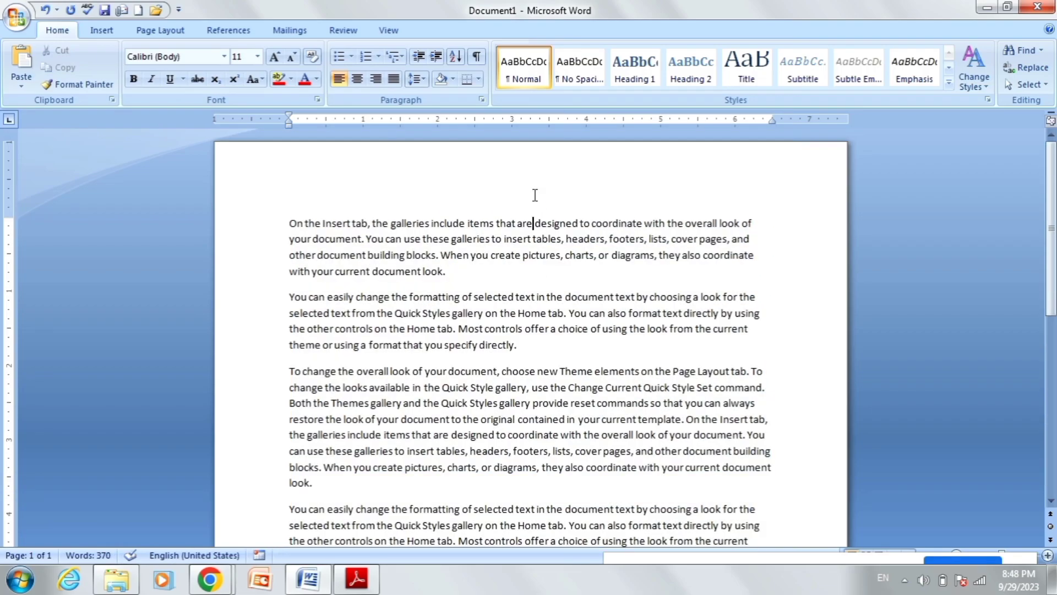
left_click(285, 221)
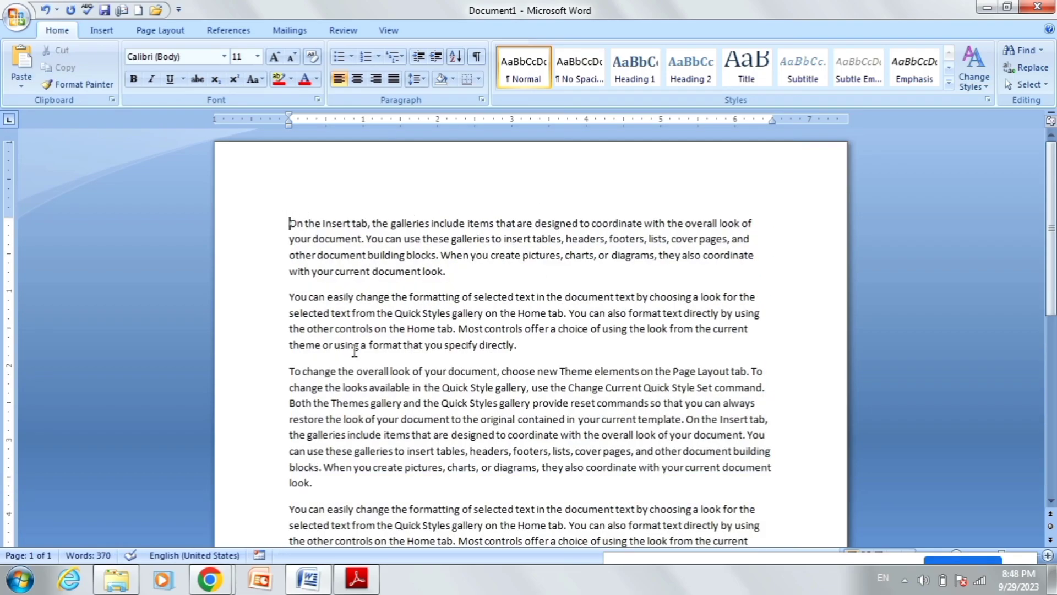
left_click(363, 580)
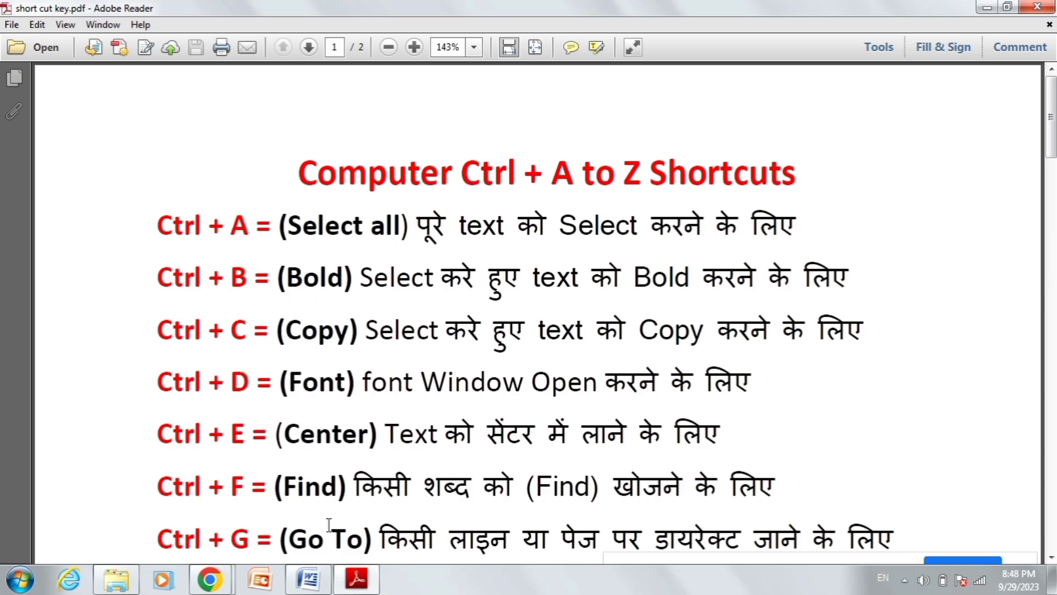
Switch from the shortcut PDF back to the 370-word Word Document1
left_click(310, 579)
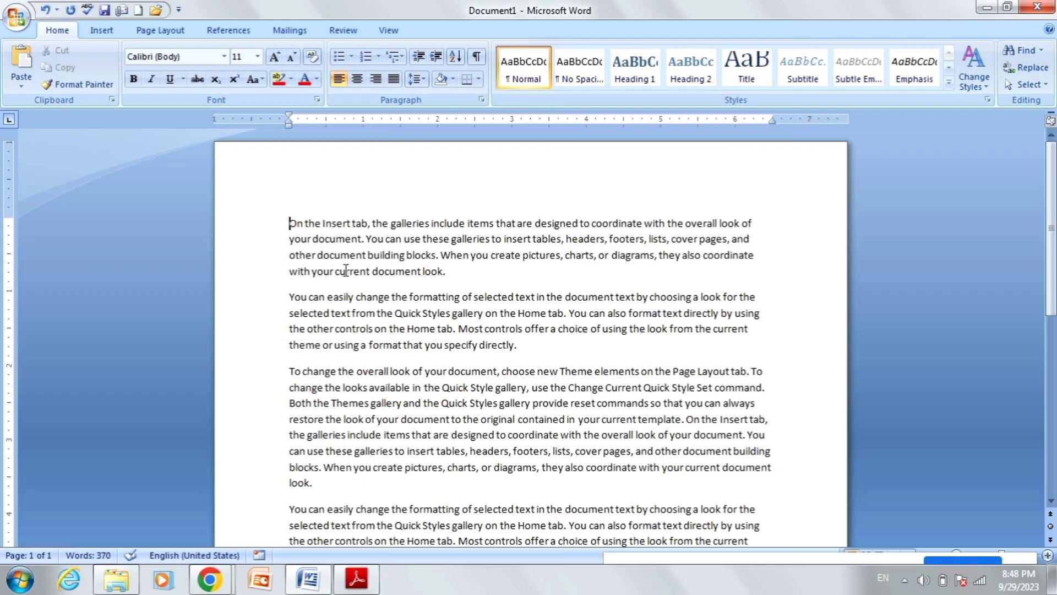
key("ctrl+a")
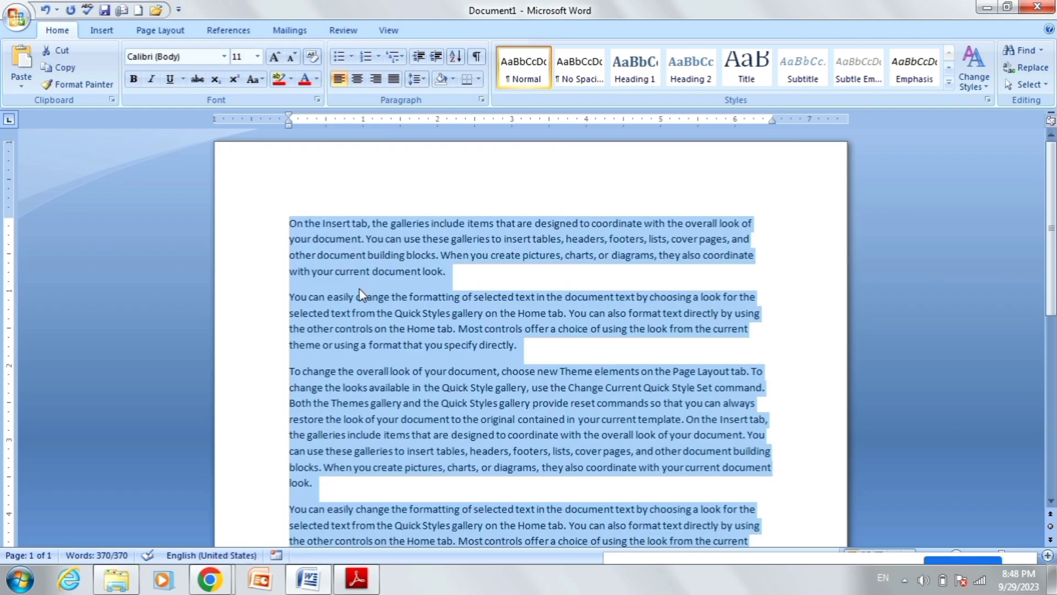
key("ctrl+b")
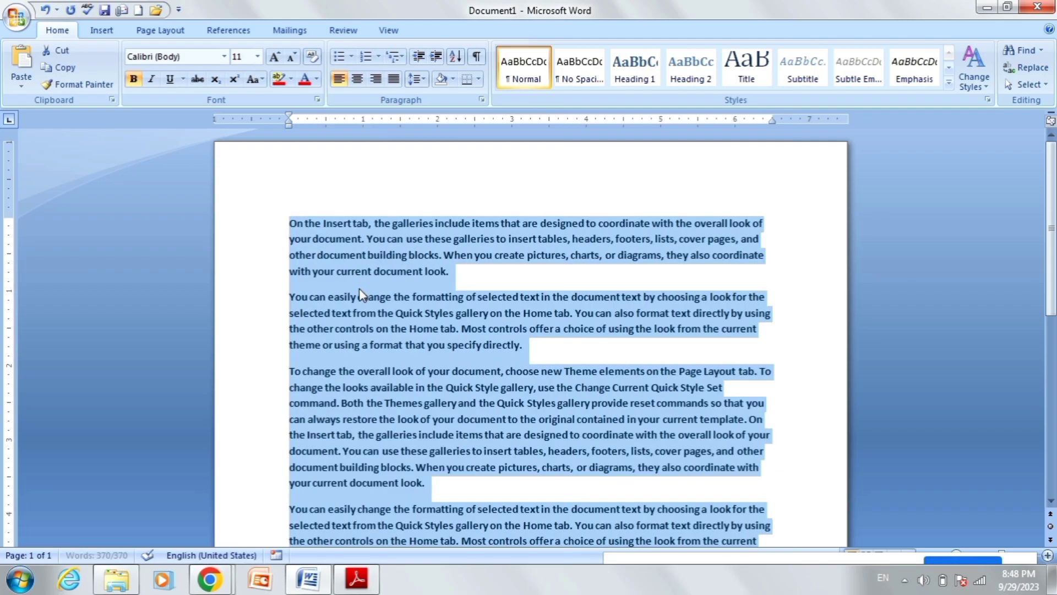
key("ctrl+b")
key("ctrl+b")
key("ctrl+b")
key("ctrl+b")
key("ctrl+b")
key("ctrl+b")
key("ctrl+b")
key("ctrl+b")
key("ctrl+b")
key("ctrl+b")
key("ctrl+b")
left_click(361, 292)
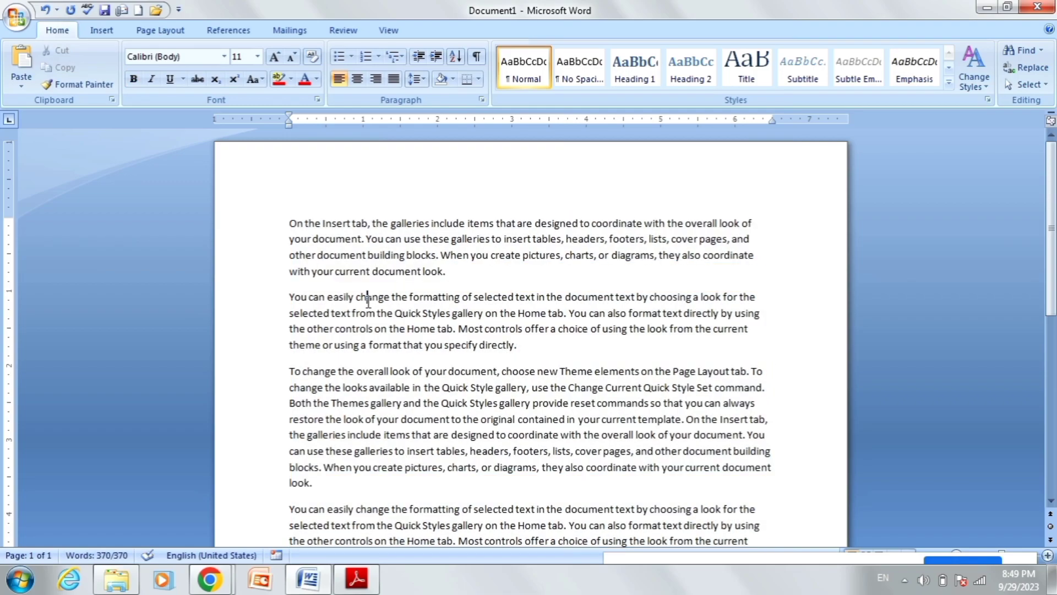
Check the Ctrl + A to Z shortcut list in the PDF, then switch back to Word's Document1
left_click(357, 578)
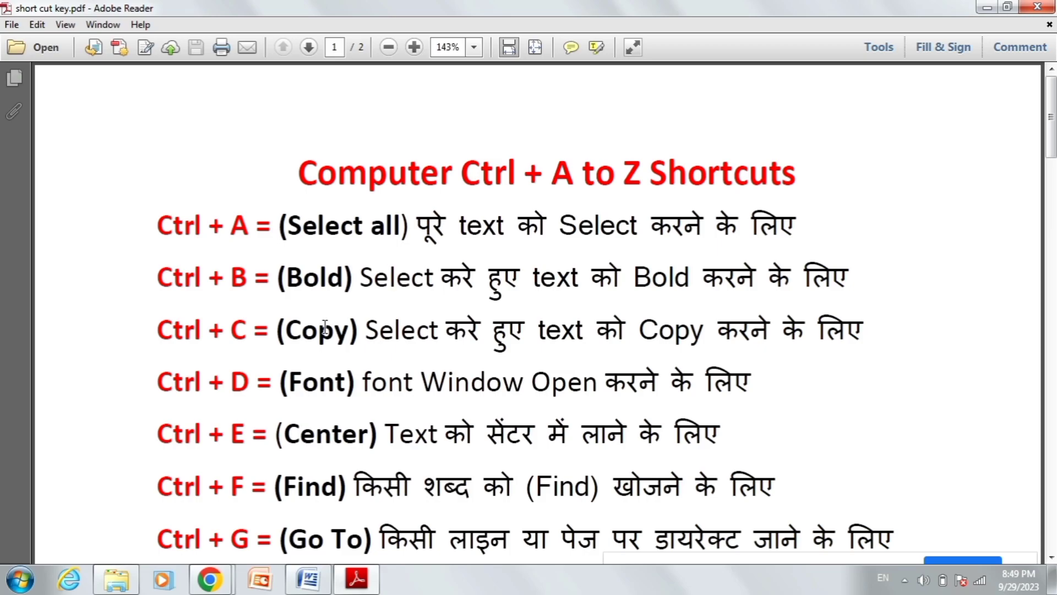
left_click(309, 579)
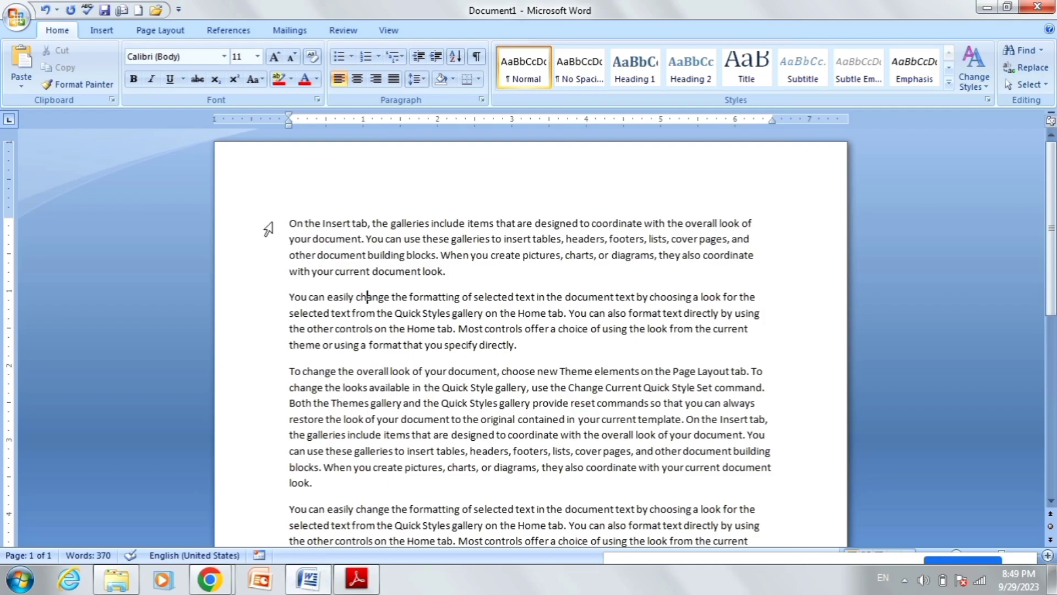
Copy the first 'On the Insert tab' paragraph and delete the teal rectangle
left_click_drag(290, 223, 474, 286)
key("ctrl+c")
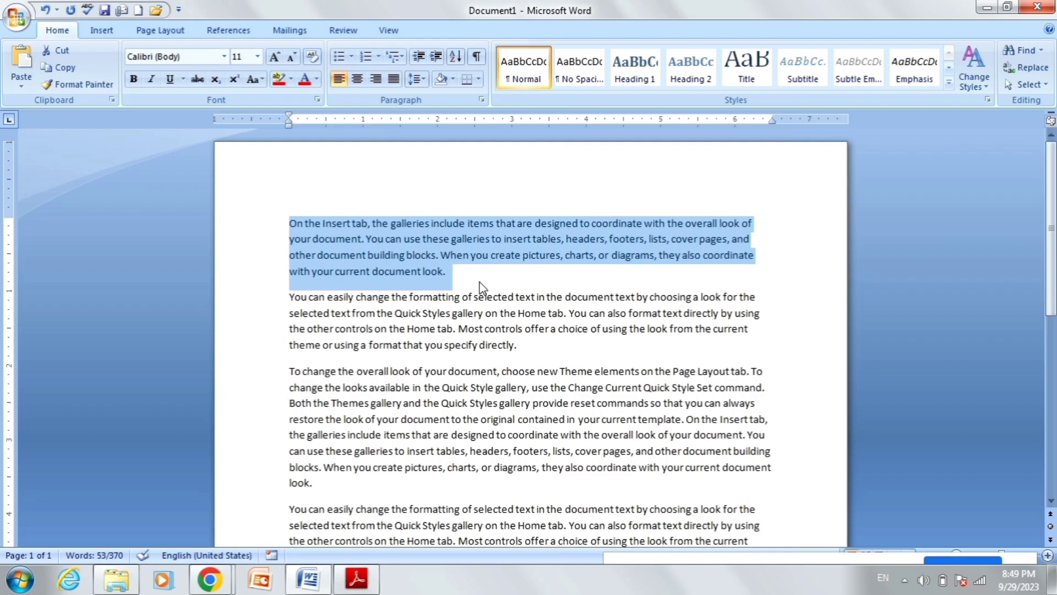
left_click(455, 279)
scroll(451, 286, "down", 5)
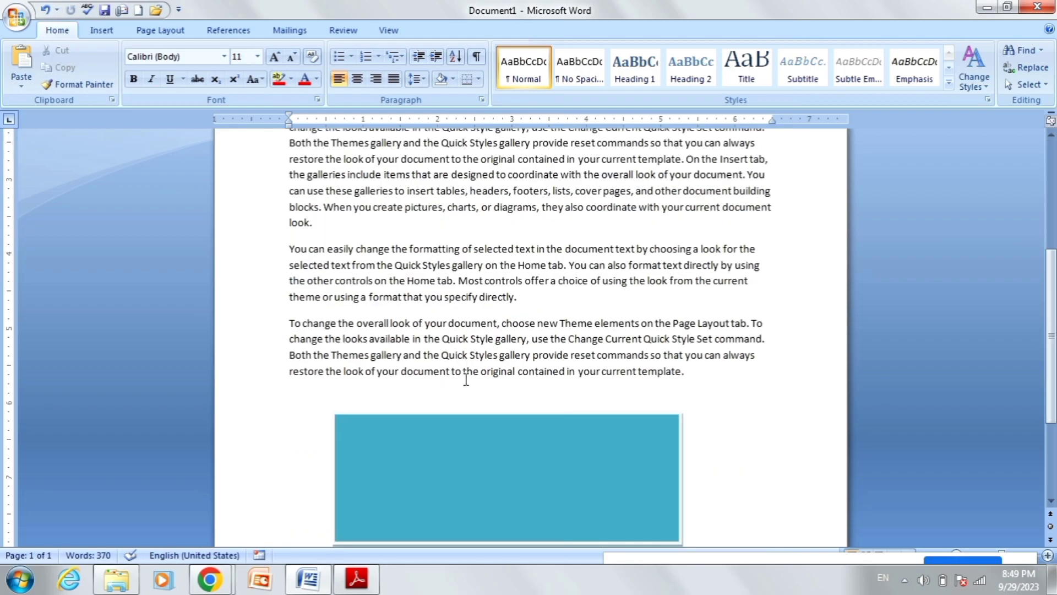
scroll(463, 358, "down", 3)
left_click(464, 372)
key("Delete")
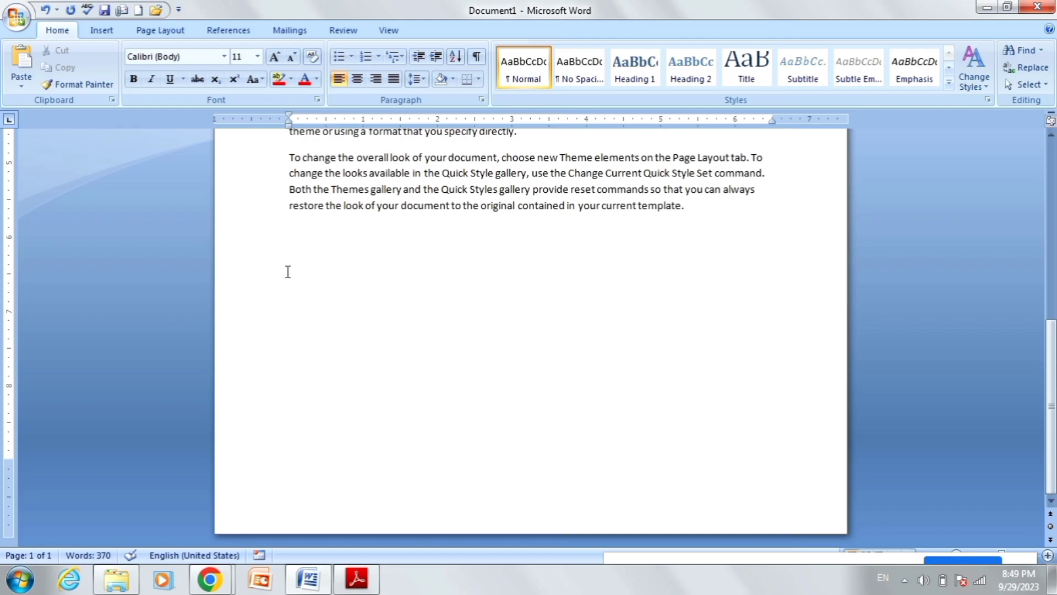
Paste the copied paragraph at the end of the document, bringing it to 423 words
key("ctrl+v")
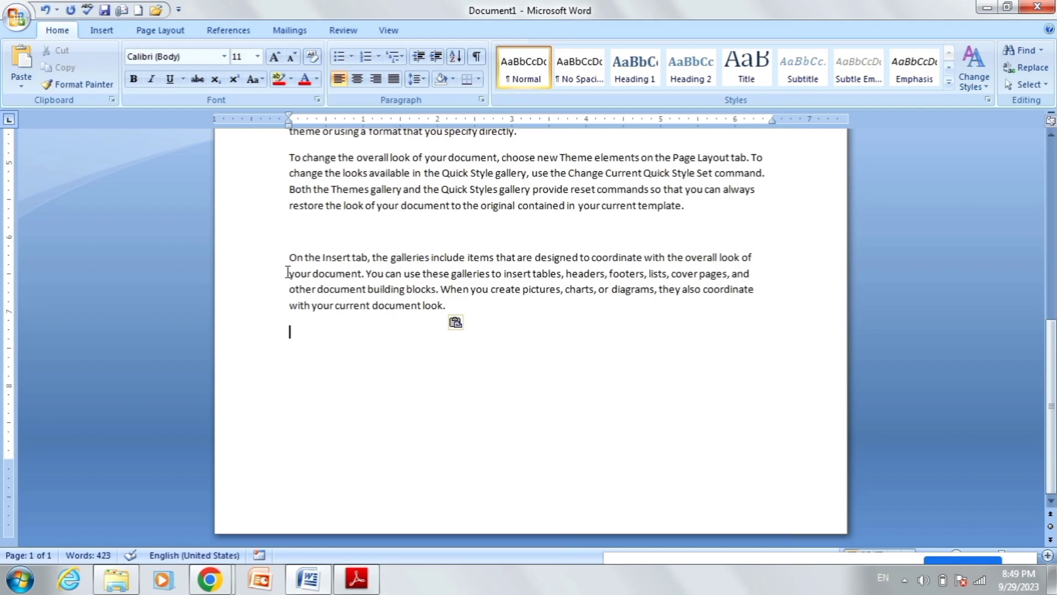
scroll(342, 283, "up", 1)
scroll(342, 321, "up", 1)
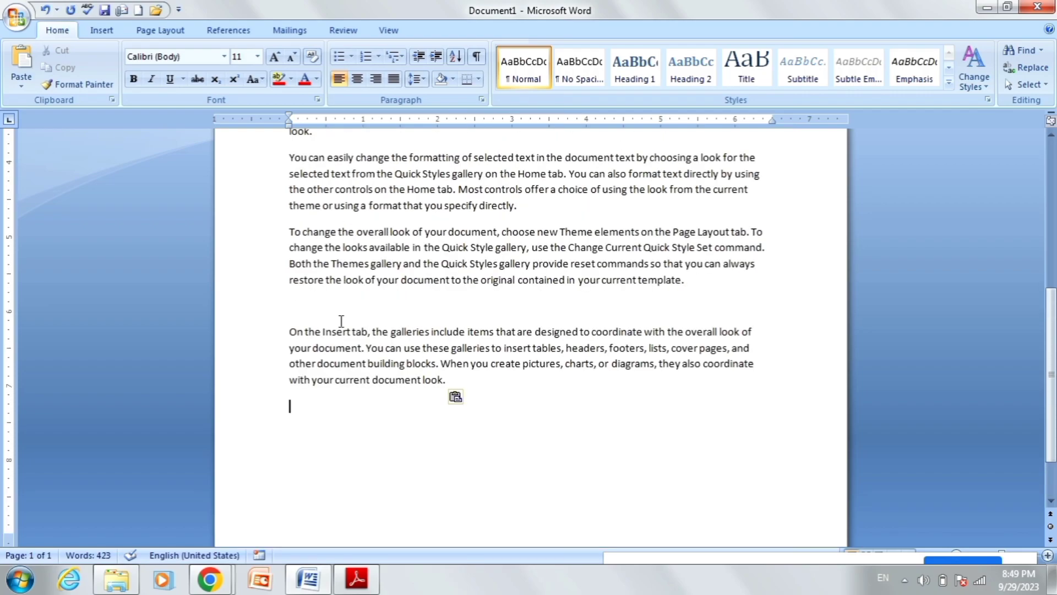
scroll(325, 342, "down", 2)
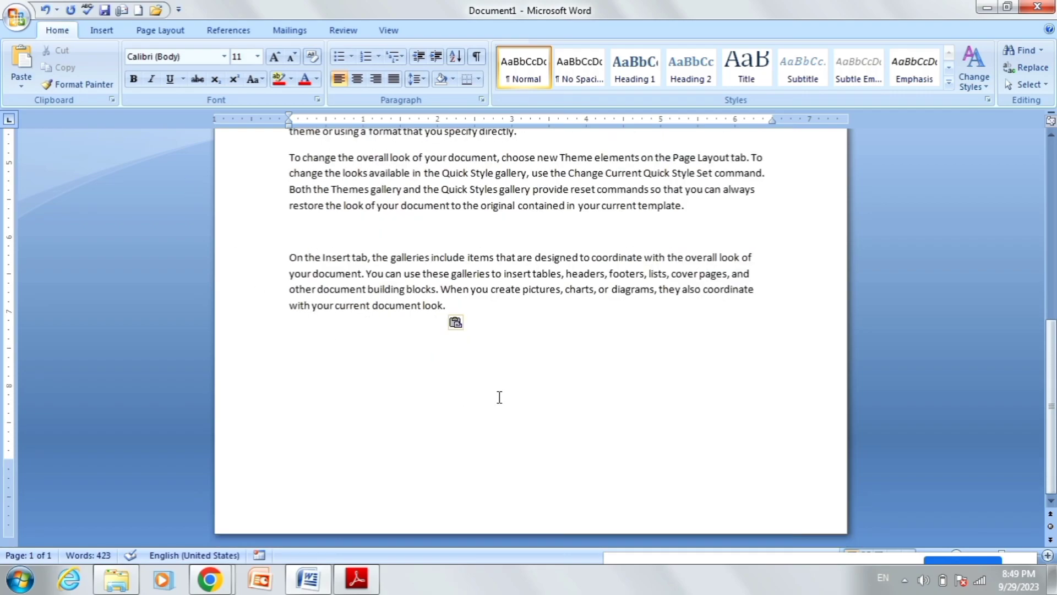
scroll(373, 322, "up", 3)
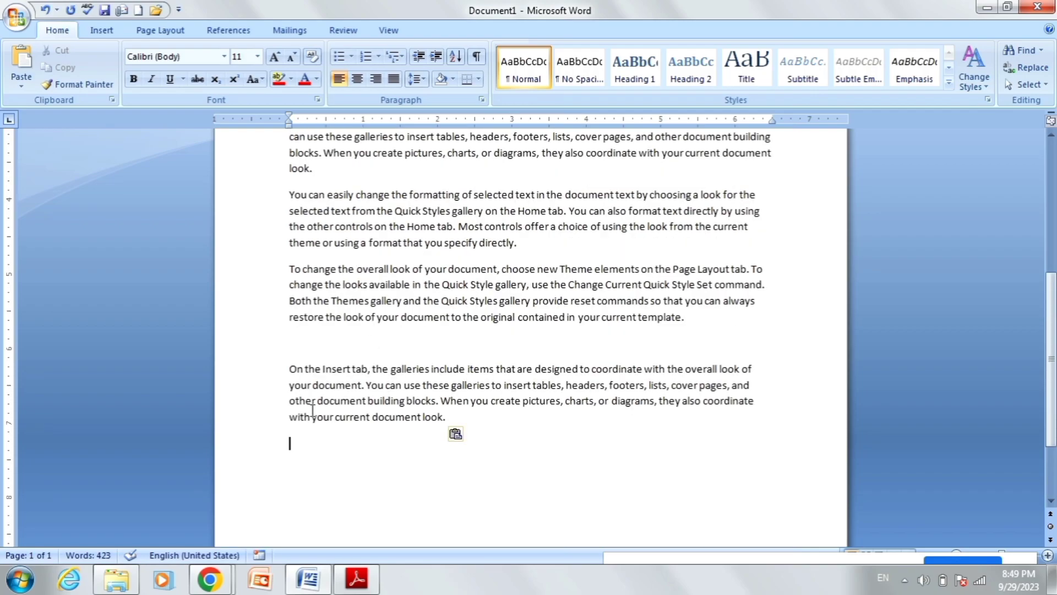
scroll(291, 370, "up", 5)
scroll(293, 376, "up", 1)
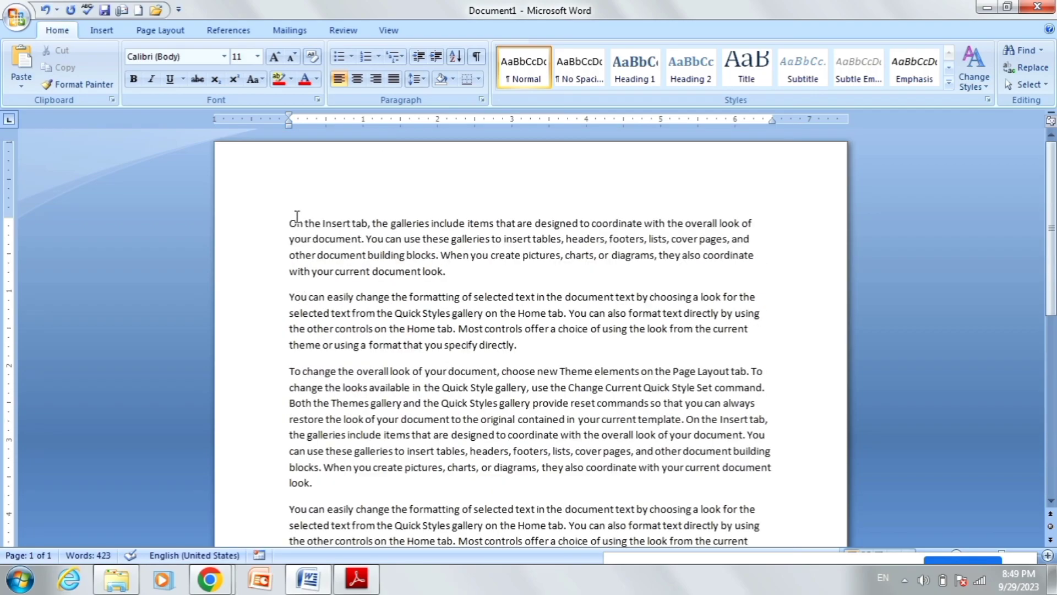
key("ctrl+v")
scroll(341, 362, "down", 3)
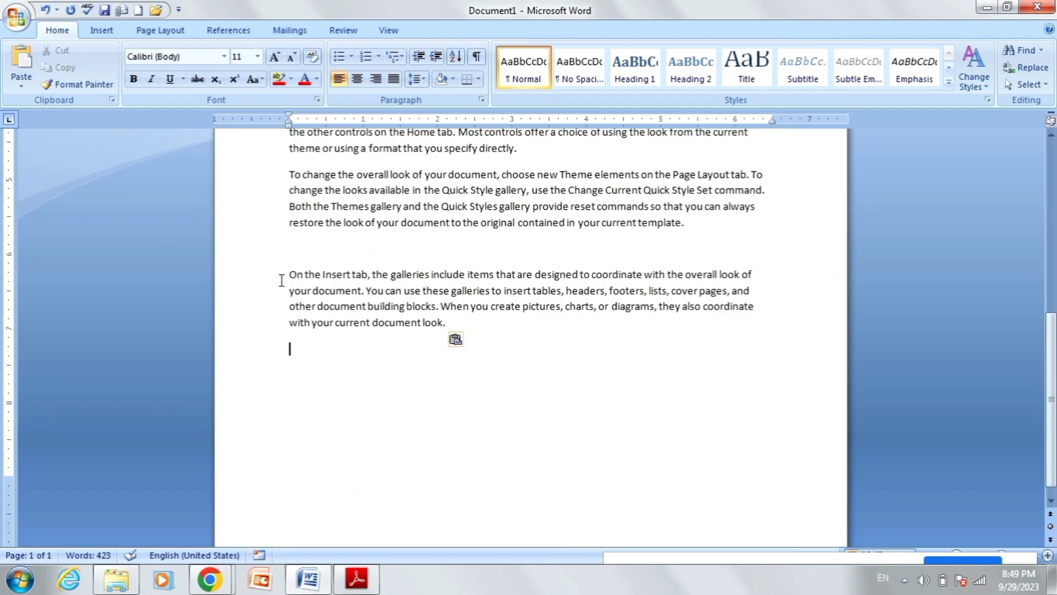
scroll(327, 319, "up", 2)
scroll(326, 319, "up", 6)
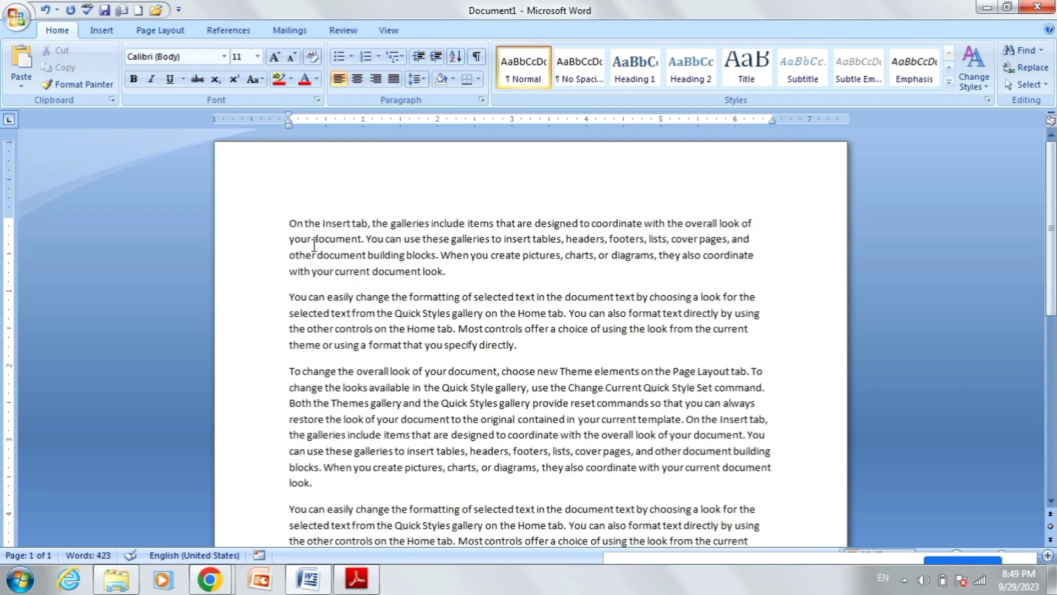
scroll(377, 434, "down", 7)
scroll(377, 434, "up", 6)
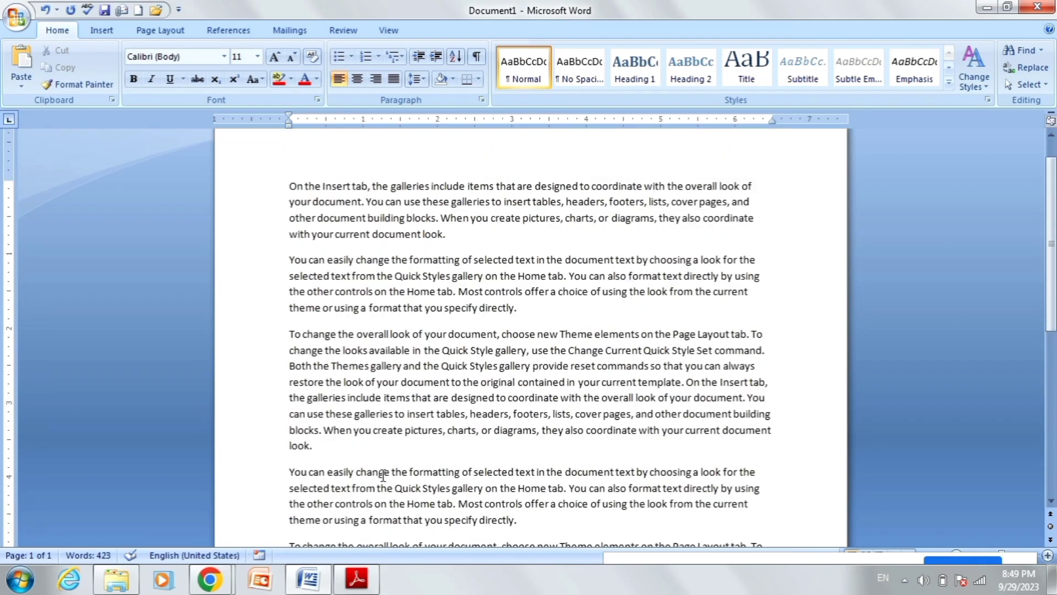
left_click(356, 578)
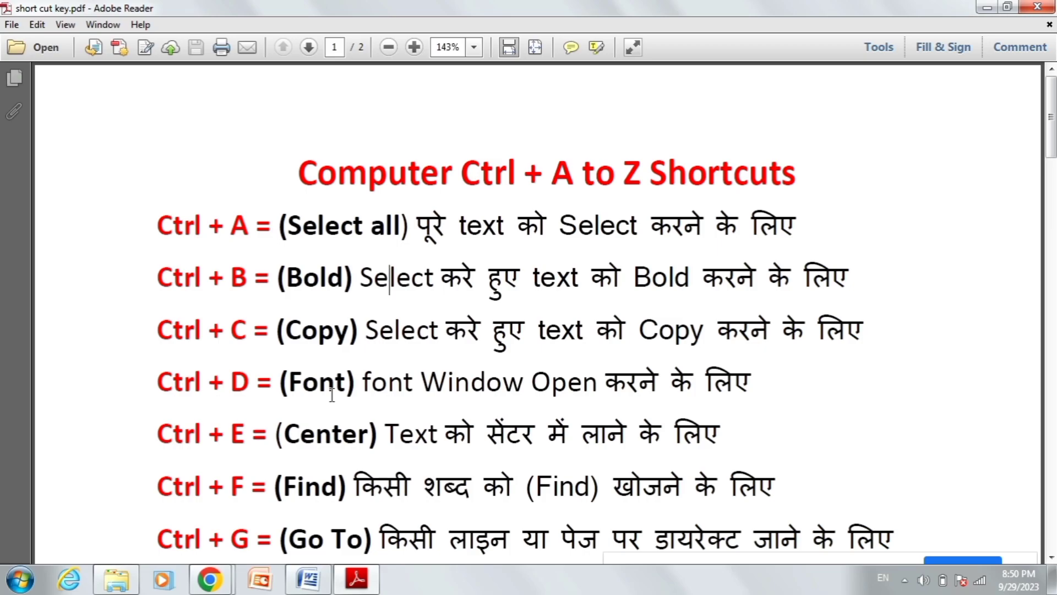
left_click(357, 580)
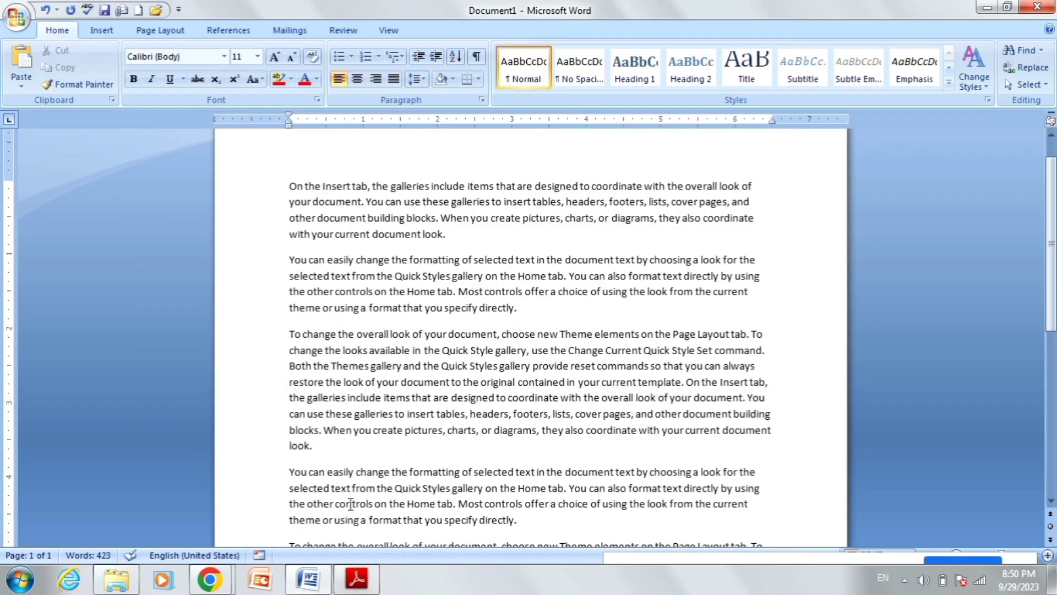
left_click(348, 503)
key("ctrl+d")
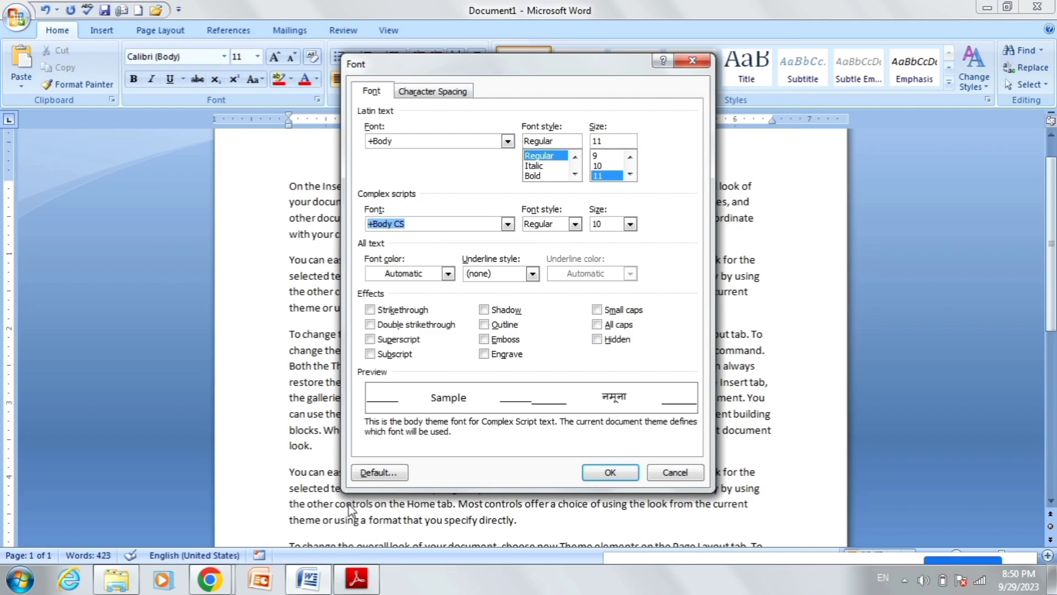
left_click(575, 174)
left_click(542, 165)
left_click(543, 175)
left_click(543, 165)
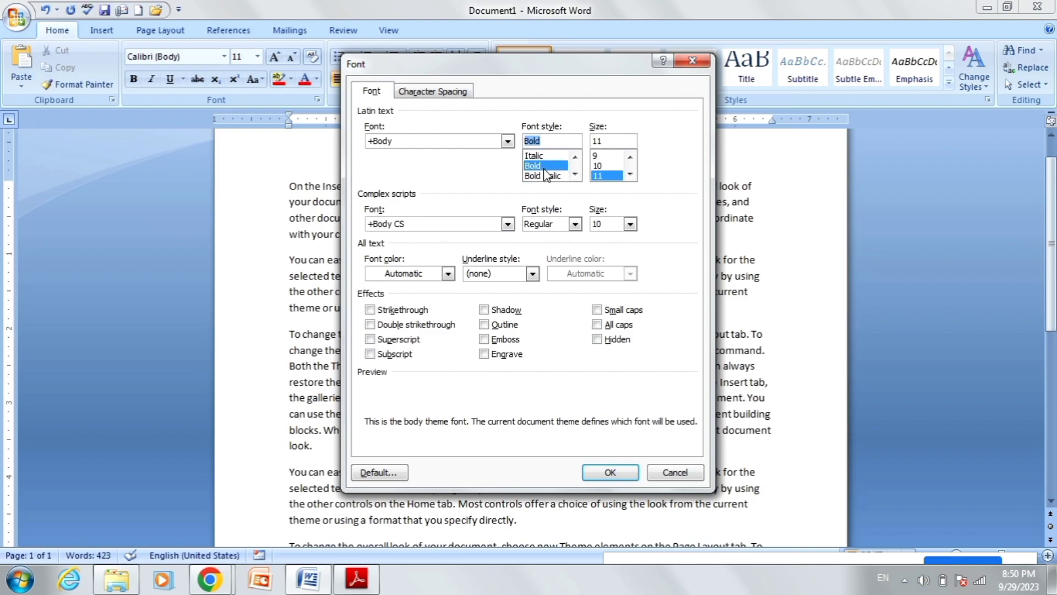
left_click(629, 174)
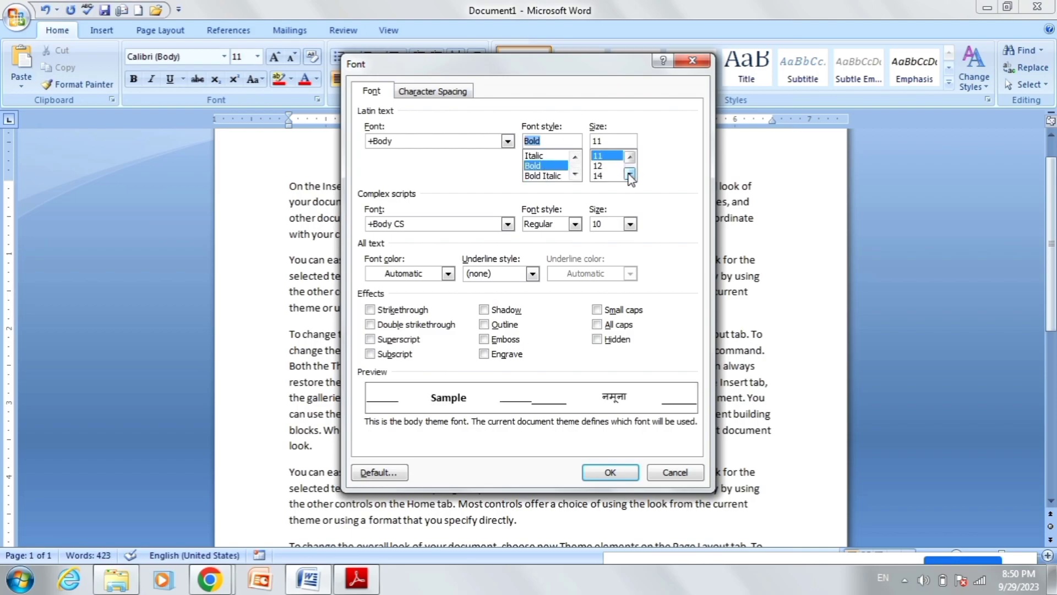
left_click(630, 174)
left_click(602, 166)
left_click(600, 175)
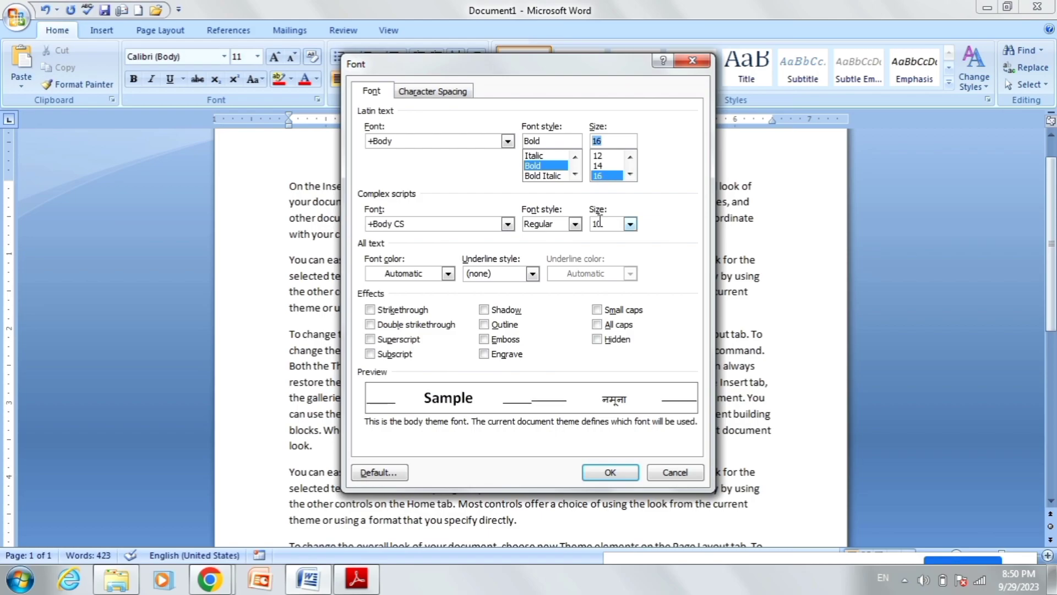
left_click(609, 474)
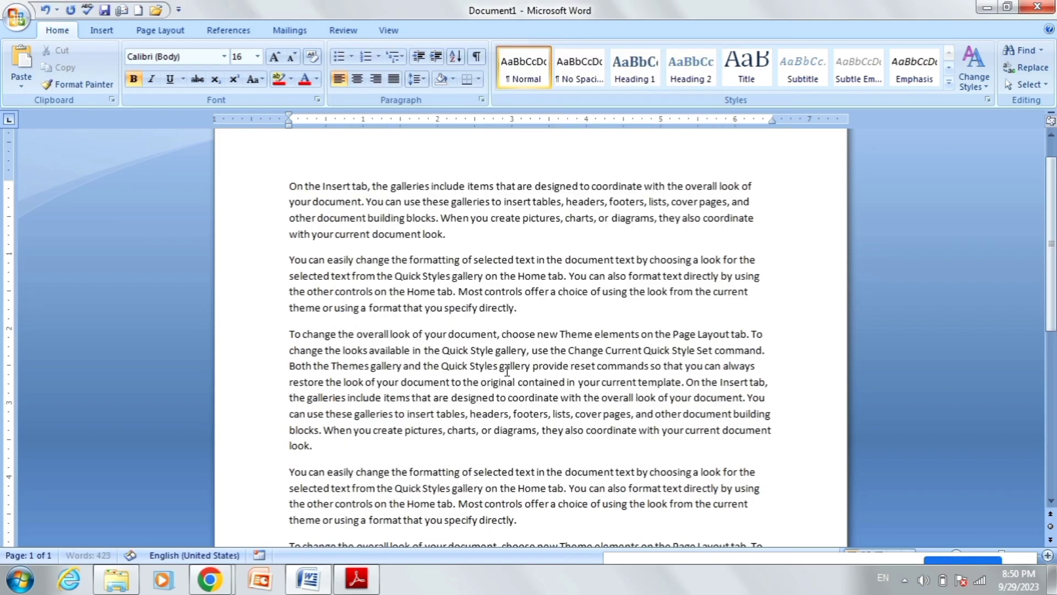
key("ctrl+a")
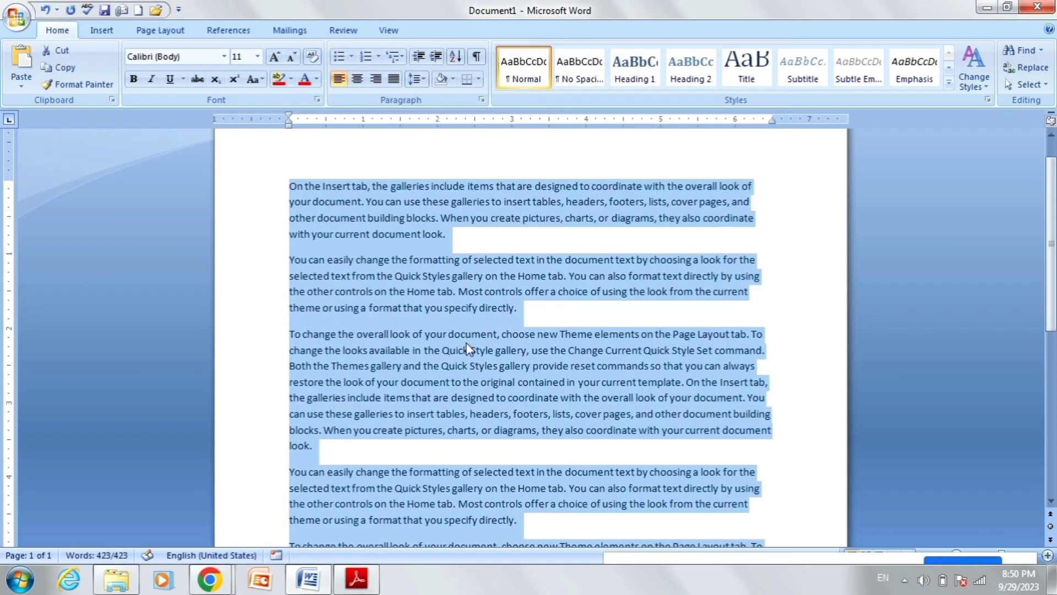
key("ctrl+d")
left_click(551, 175)
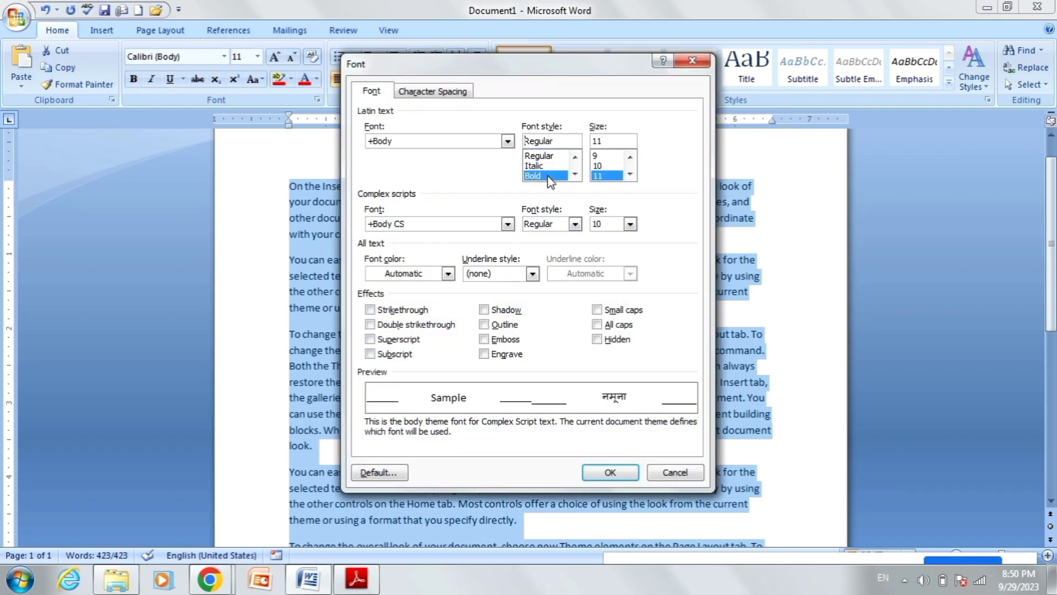
left_click(630, 174)
left_click(630, 174)
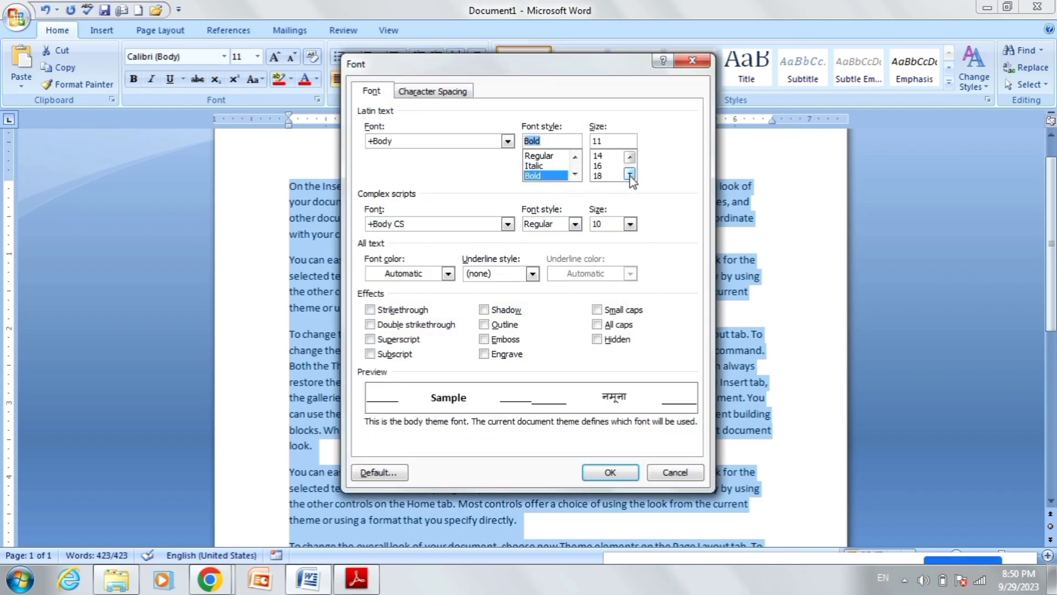
left_click(630, 174)
left_click(601, 166)
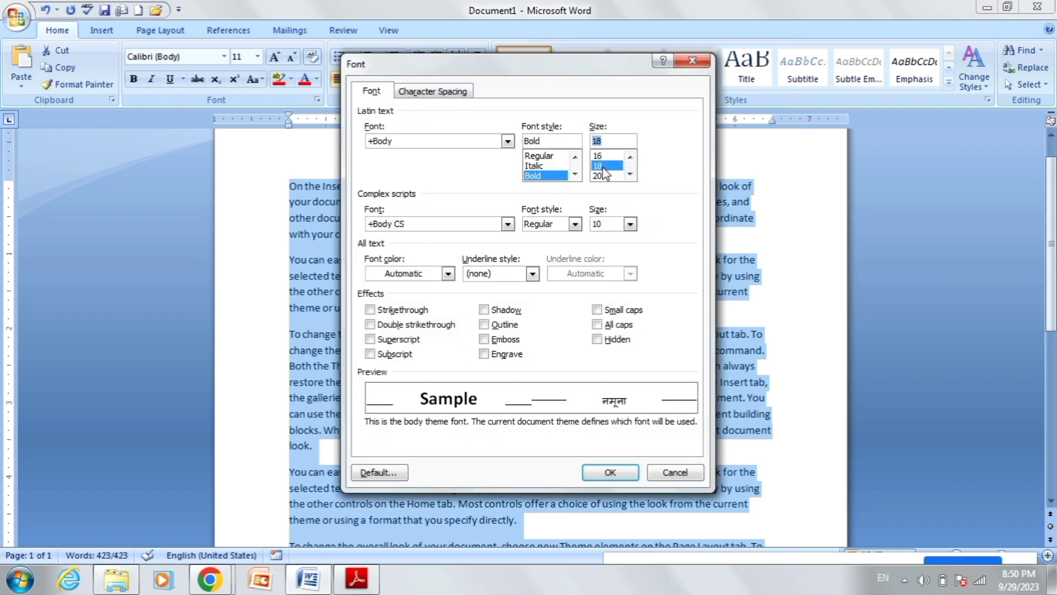
left_click(609, 474)
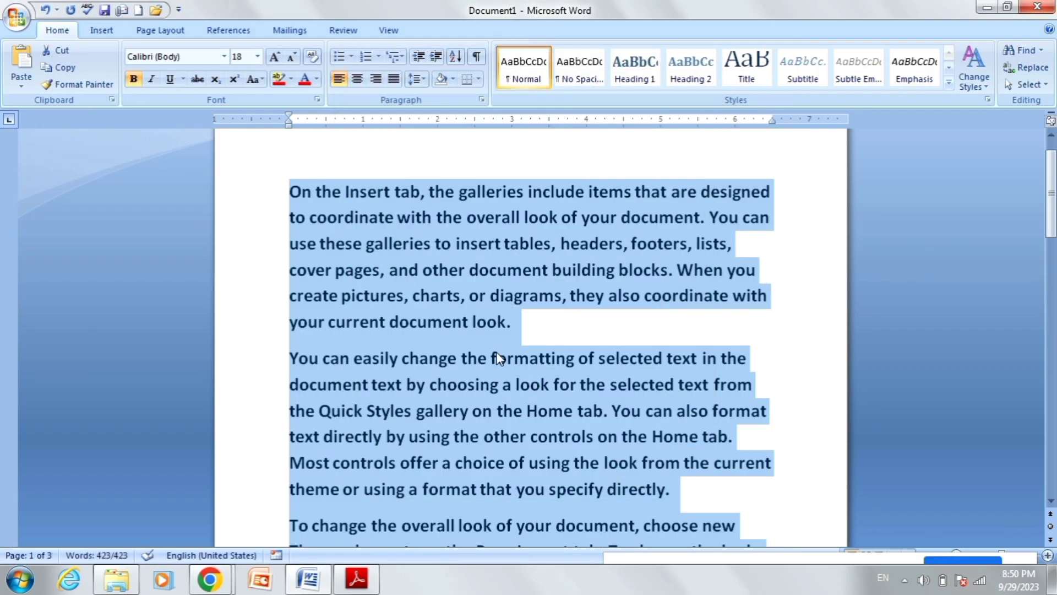
key("ctrl+z")
Insert the Chrysanthemum sample picture and set its text wrapping to In Front of Text
left_click(531, 315)
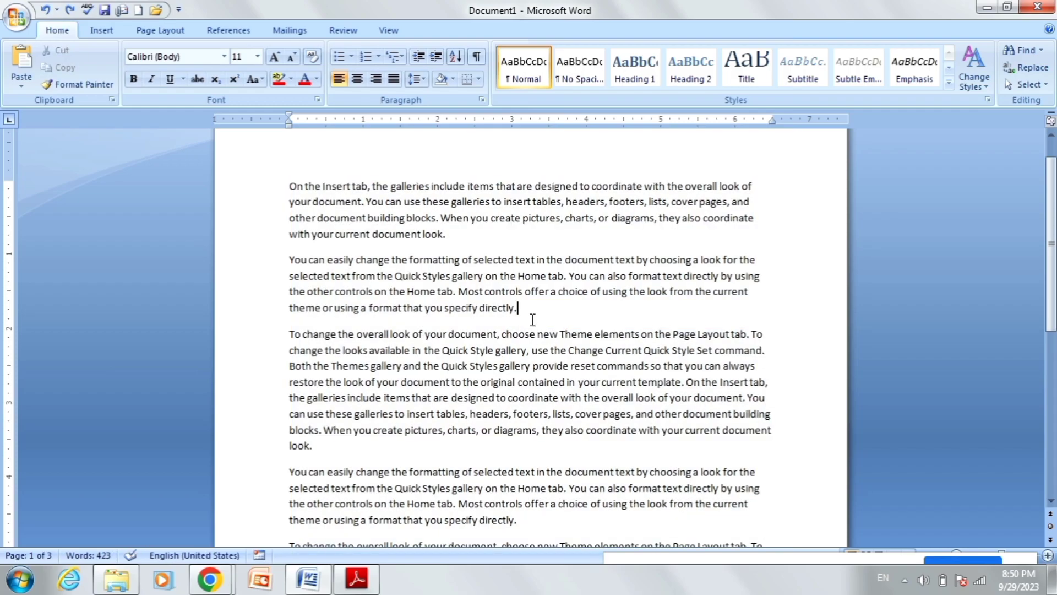
scroll(535, 368, "down", 4)
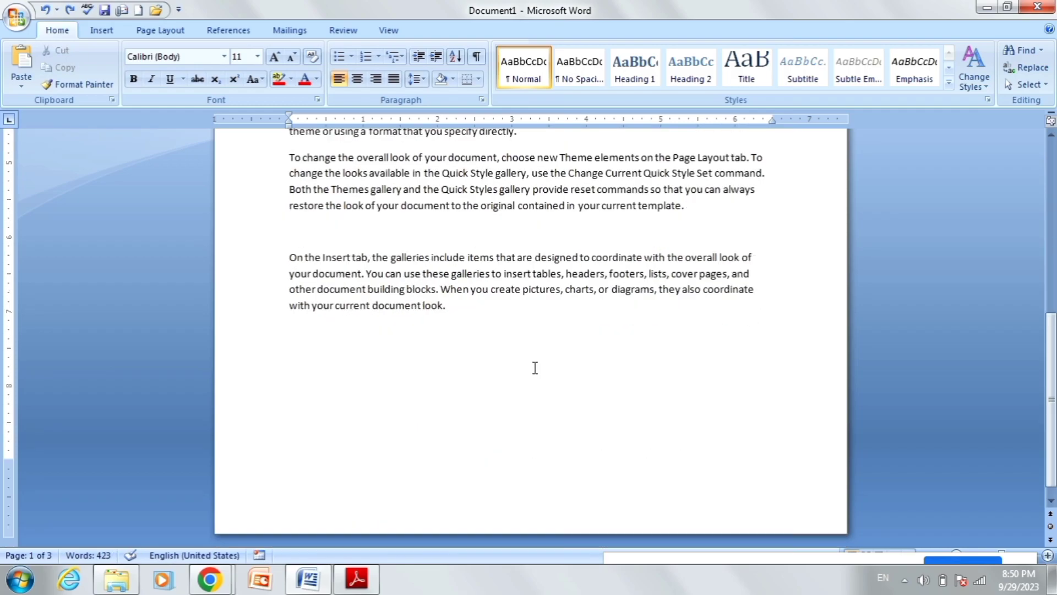
left_click(106, 34)
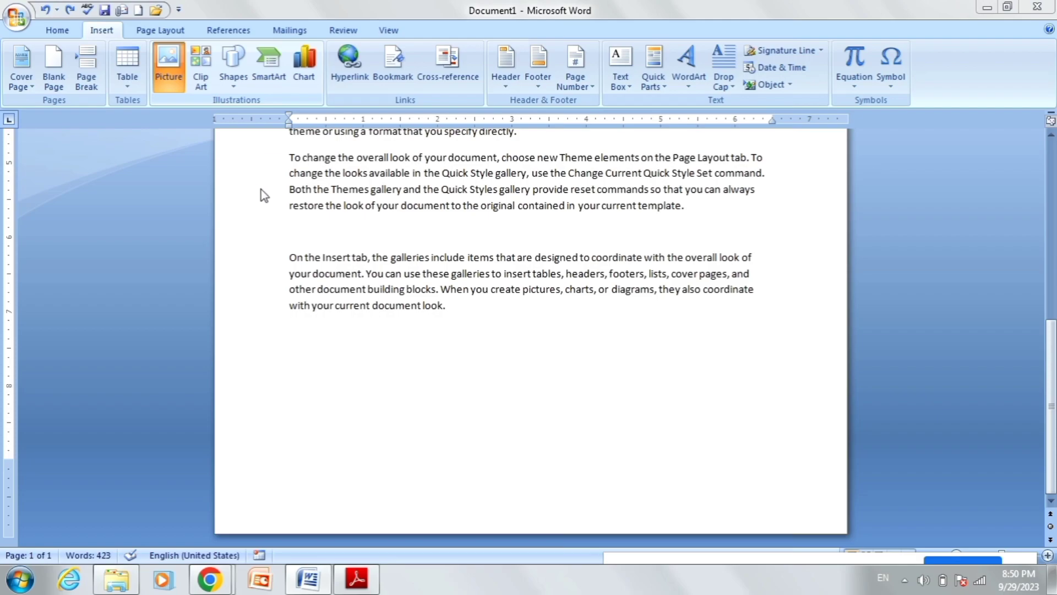
double_click(199, 197)
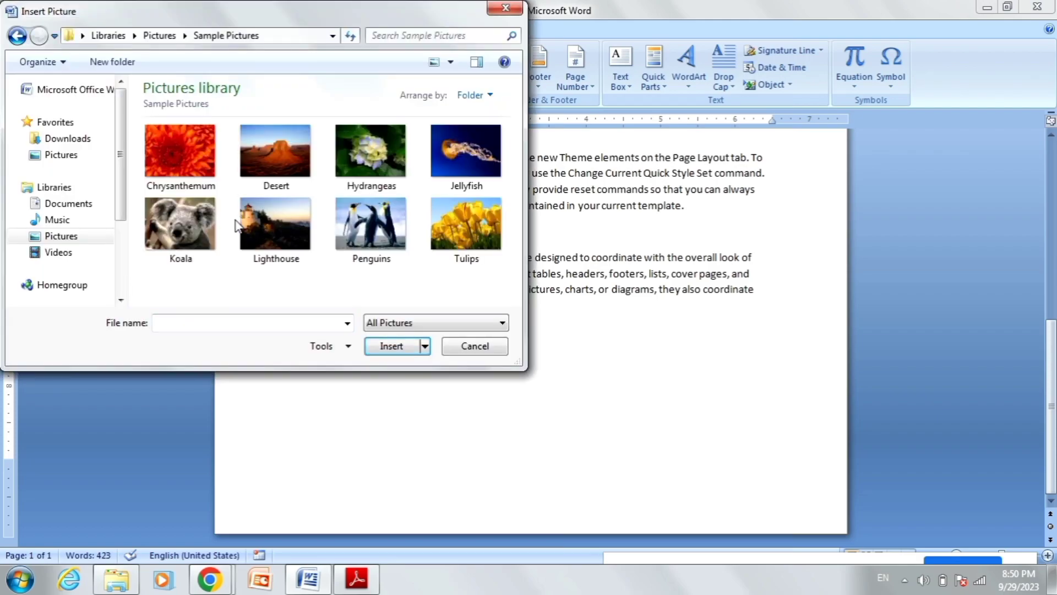
left_click(180, 151)
left_click(395, 344)
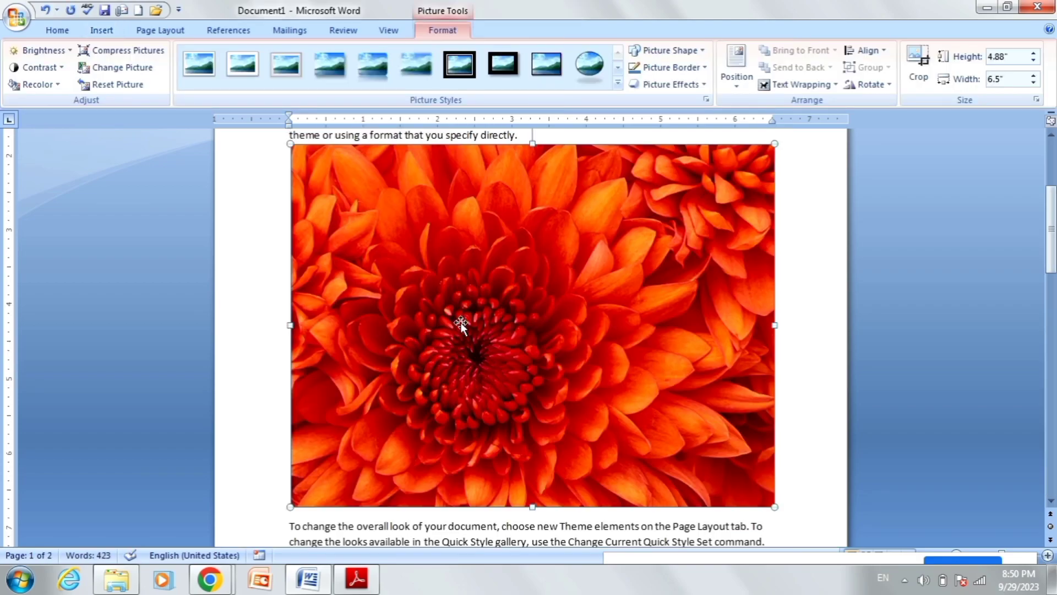
left_click(801, 85)
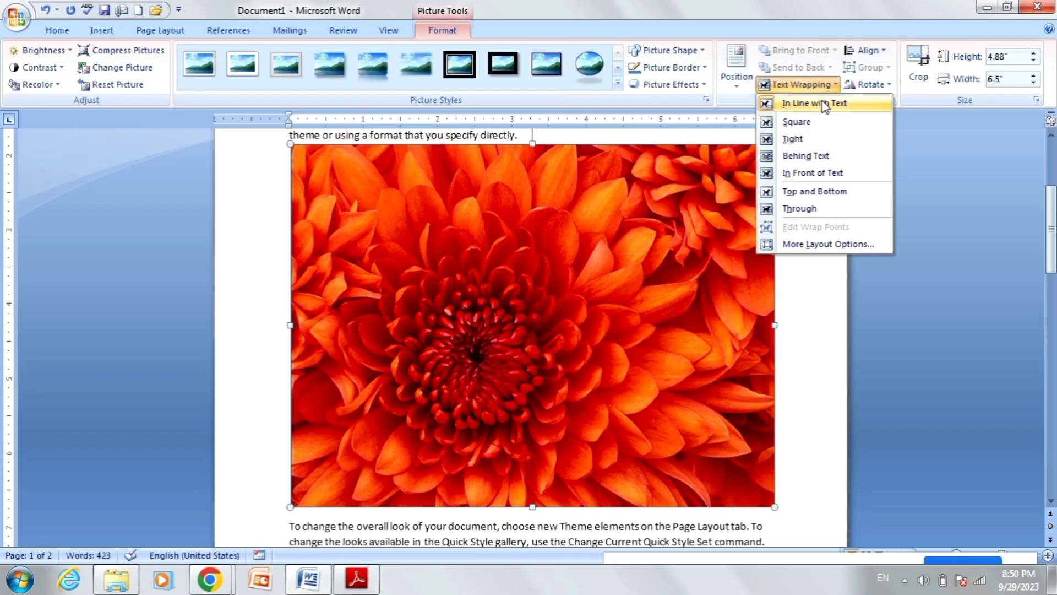
left_click(825, 172)
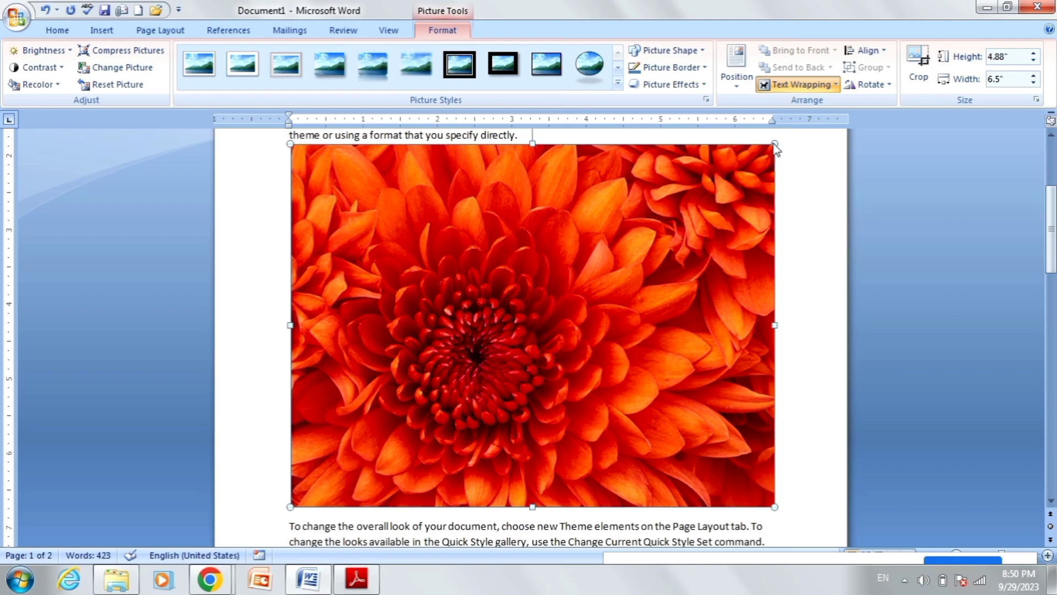
Shrink the picture to about 2.26 by 3.01 inches, move it below the text, and duplicate it
left_click_drag(776, 144, 515, 428)
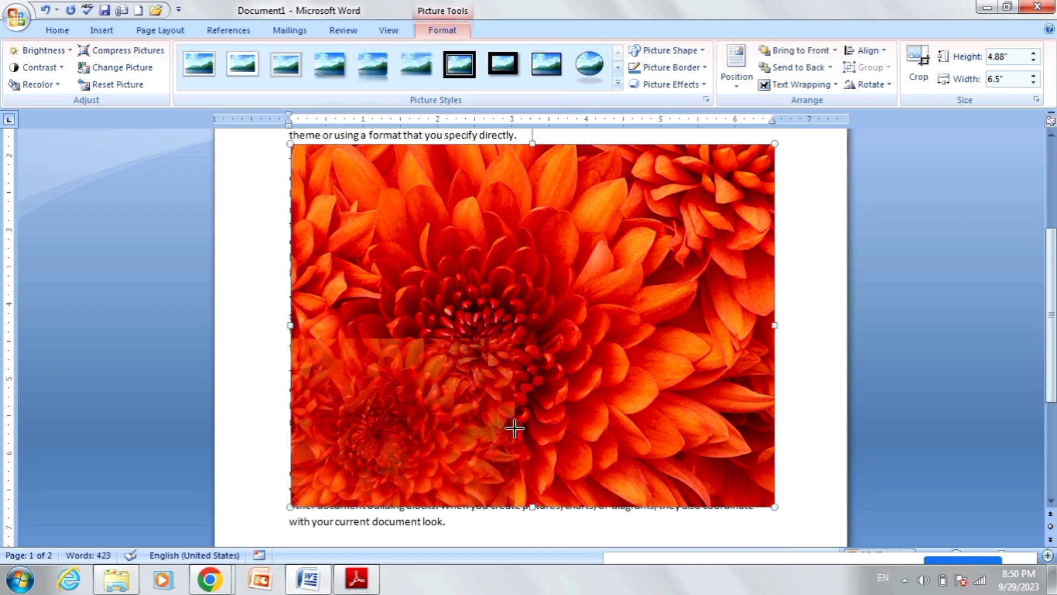
left_click_drag(418, 219, 497, 421)
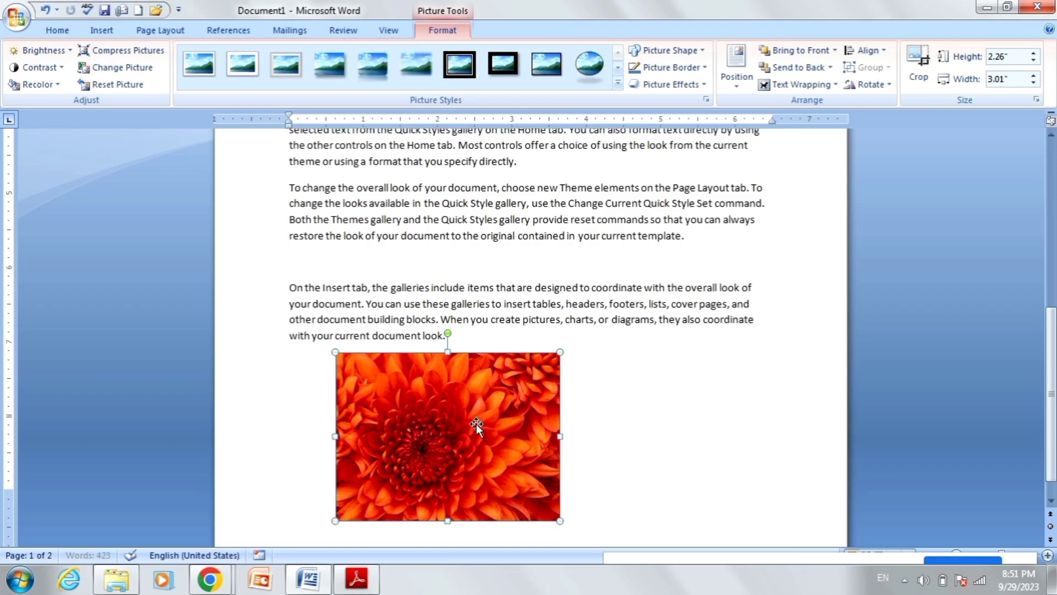
mouse_move(476, 424)
left_mouse_down()
mouse_move(489, 436)
mouse_move(673, 431)
mouse_move(682, 414)
left_mouse_up()
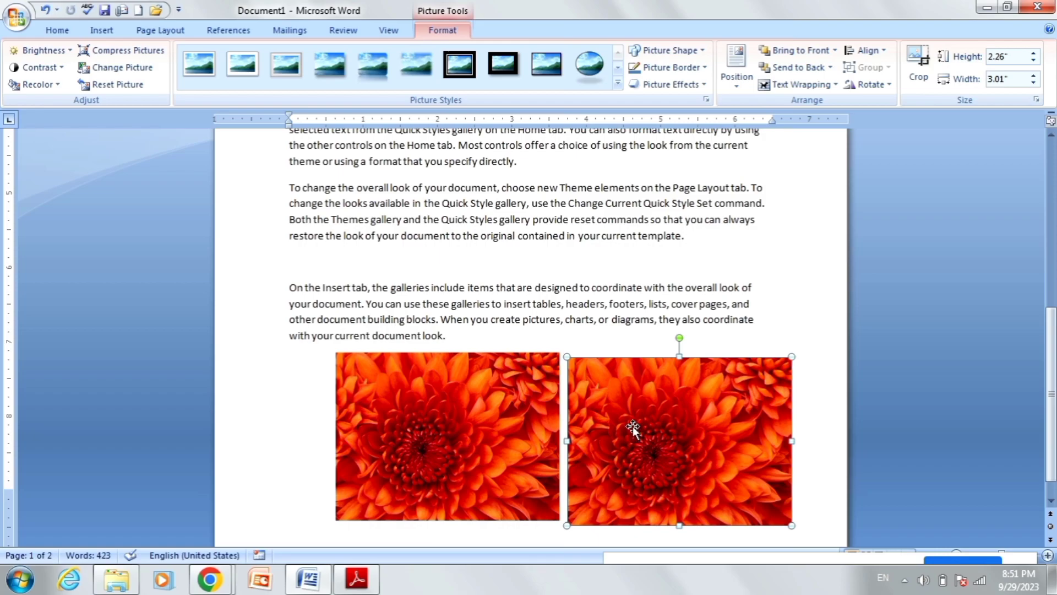
Delete both flower pictures and the leftover empty line, leaving only the text
key("Delete")
left_click(483, 418)
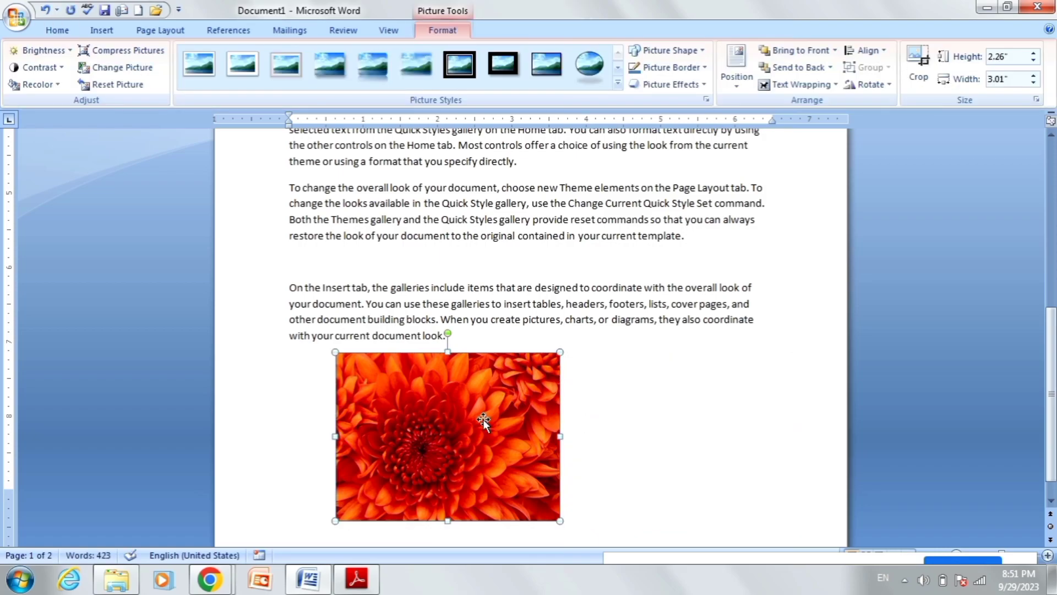
key("Delete")
key("BackSpace")
key("BackSpace")
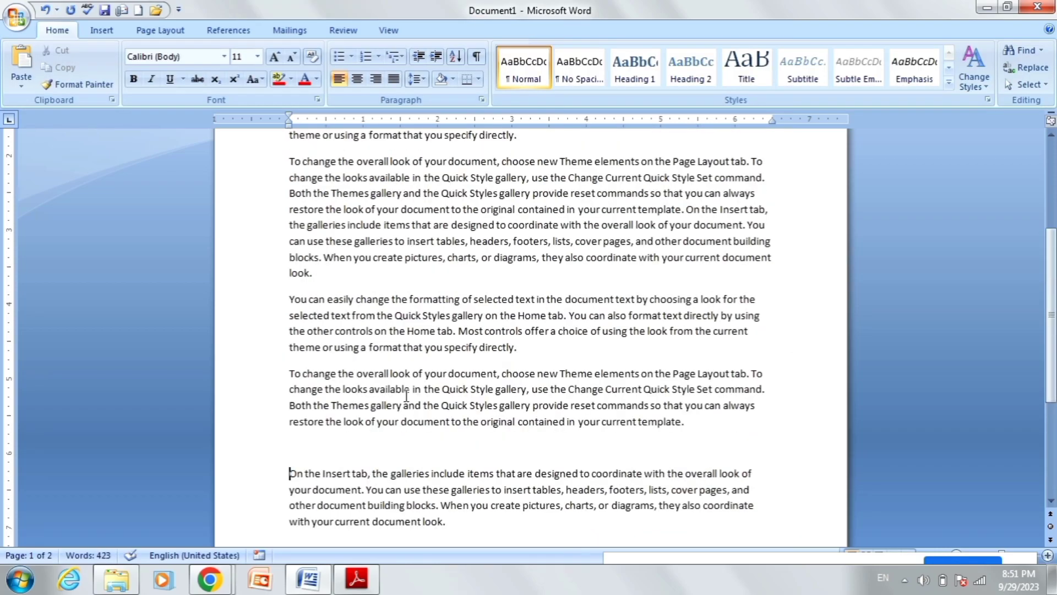
left_click(290, 222)
scroll(355, 292, "down", 4)
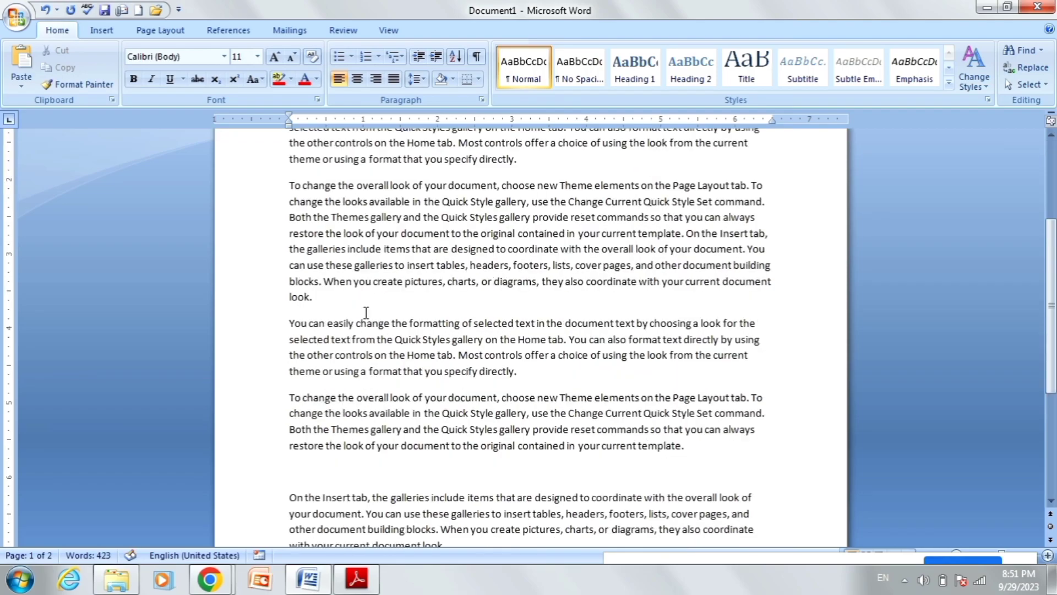
scroll(367, 311, "up", 3)
scroll(328, 267, "down", 6)
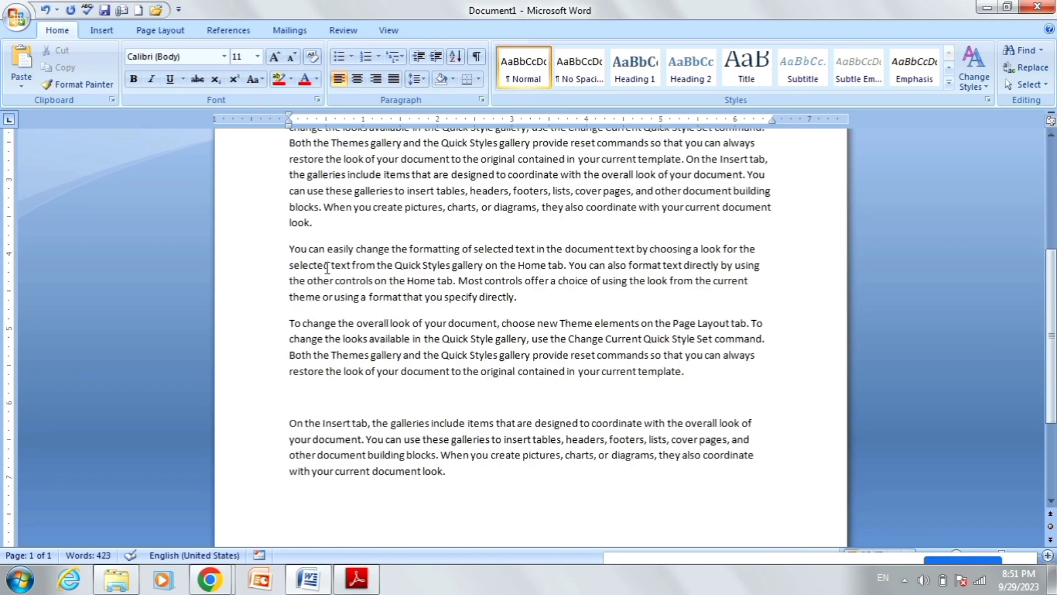
scroll(329, 266, "up", 6)
key("alt+Tab")
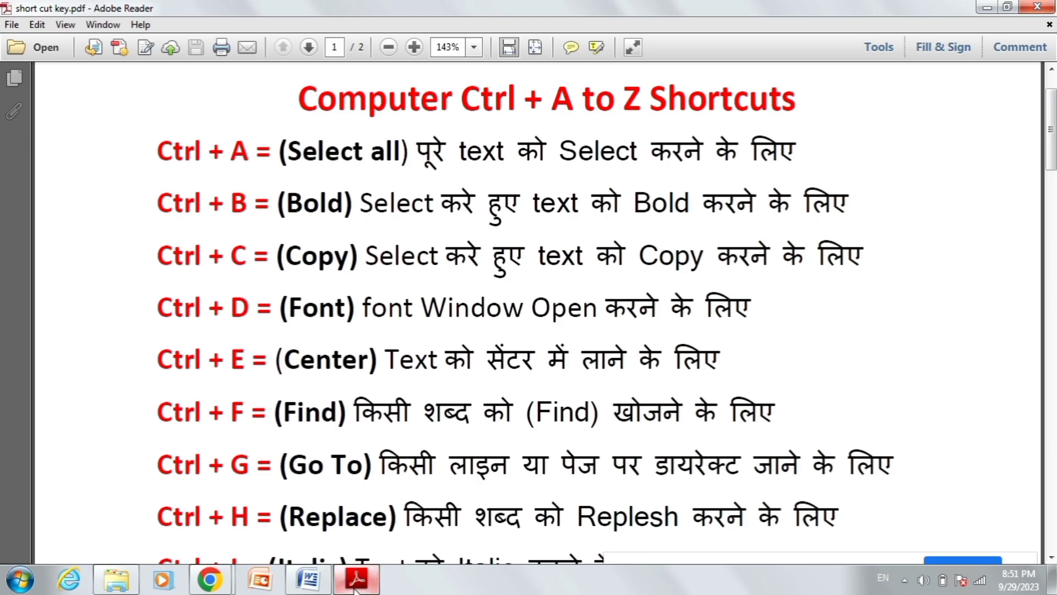
left_click(312, 585)
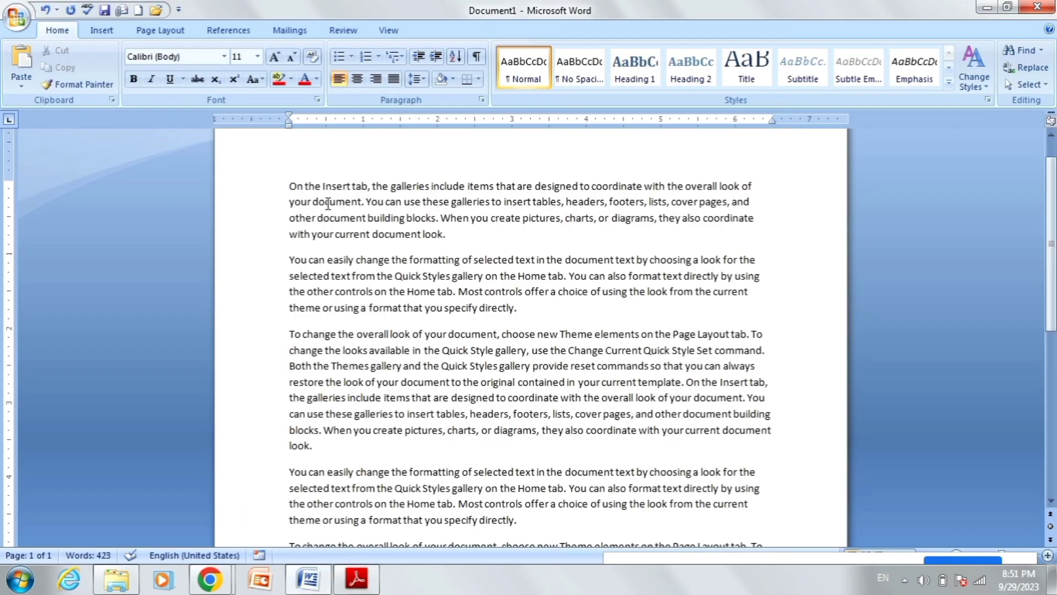
Insert empty lines above the first paragraph and type the COMPUTER heading
scroll(302, 223, "up", 1)
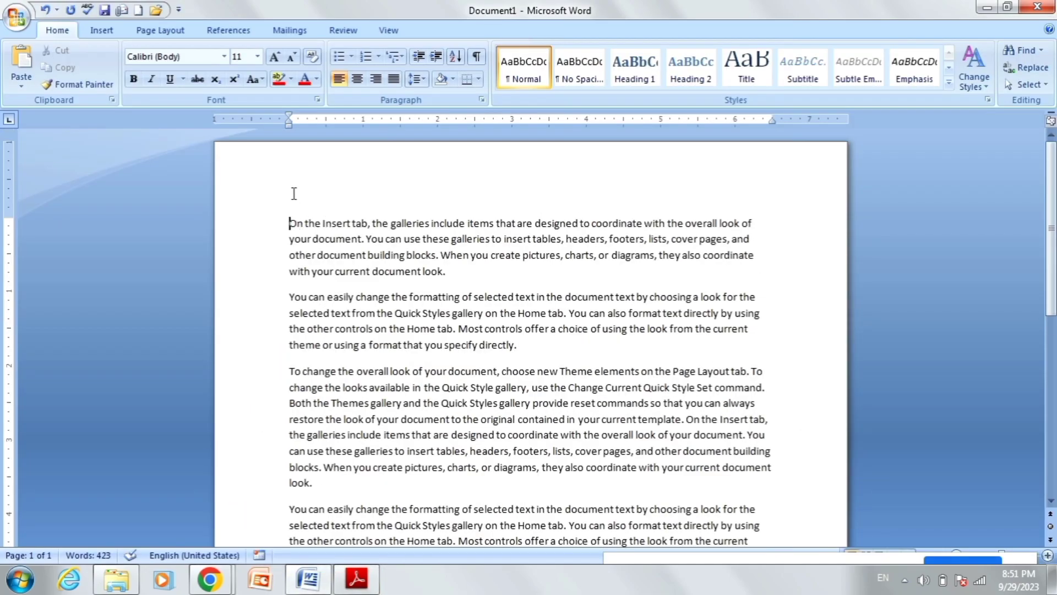
key("Return")
key("Return")
key("Up")
key("Up")
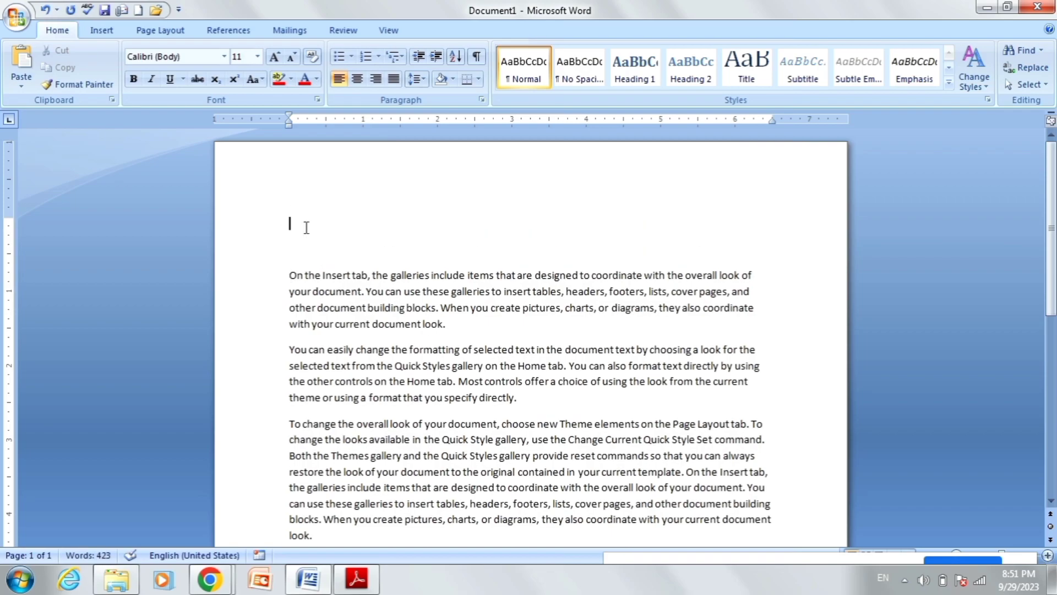
type("q")
type("O")
type("MPUTE")
type("R")
Center the COMPUTER heading with Ctrl+E, then align it left with Ctrl+L
left_click_drag(346, 235, 288, 229)
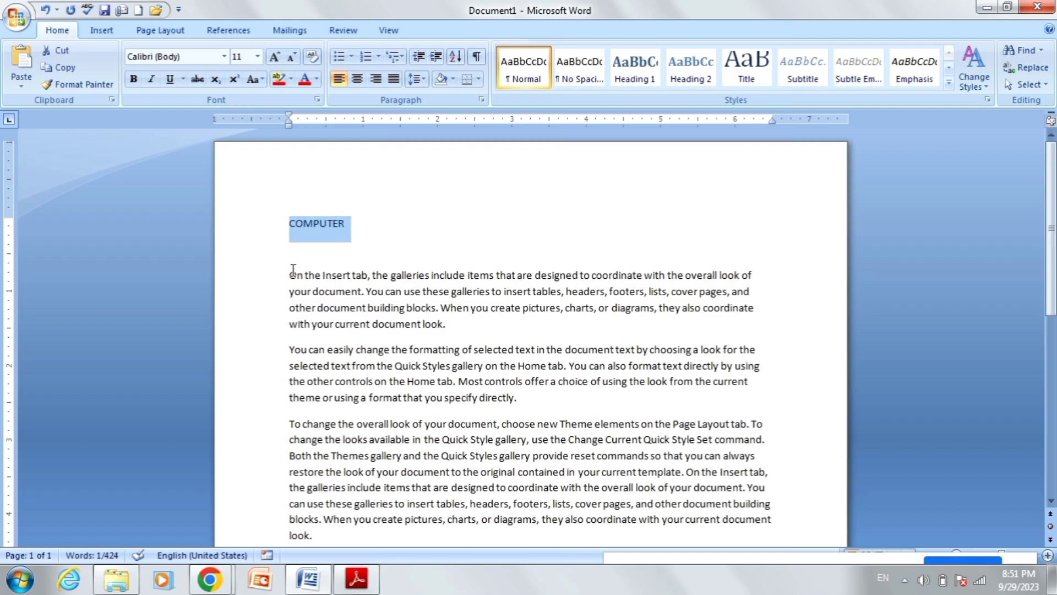
key("ctrl+e")
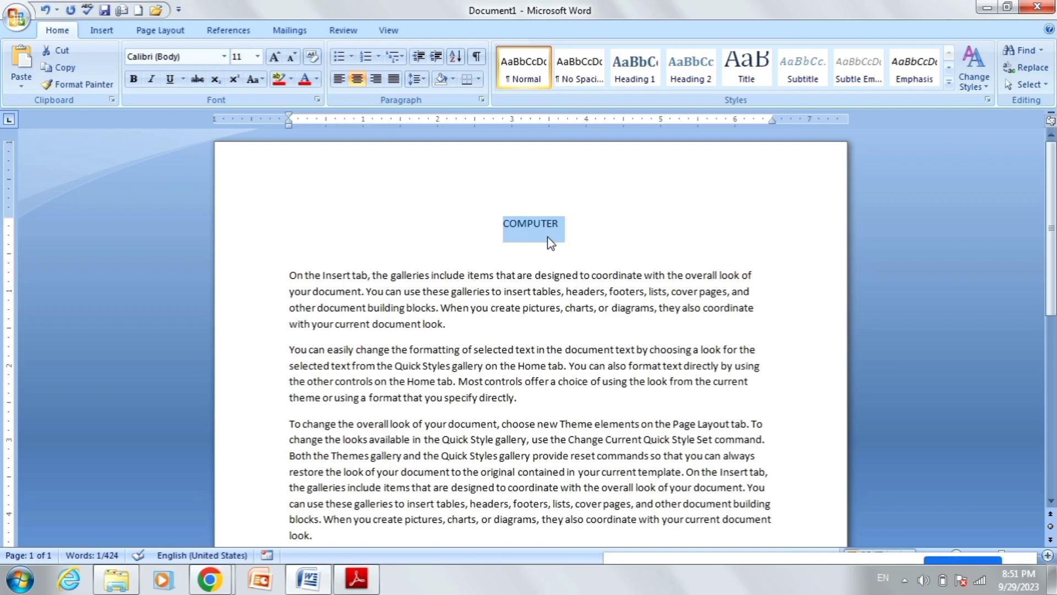
left_click(548, 234)
scroll(561, 234, "down", 4)
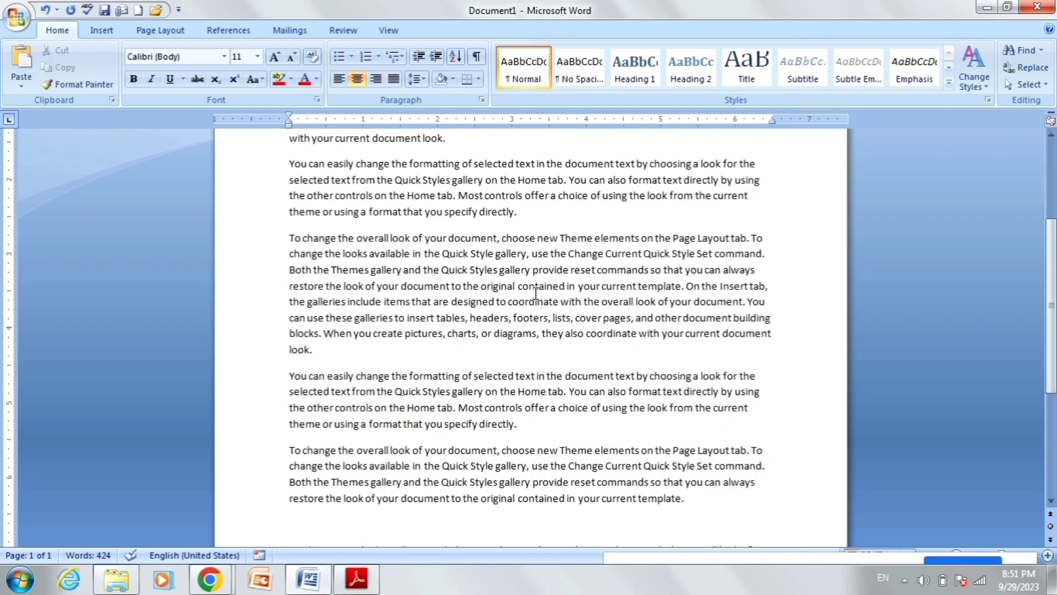
scroll(550, 242, "up", 4)
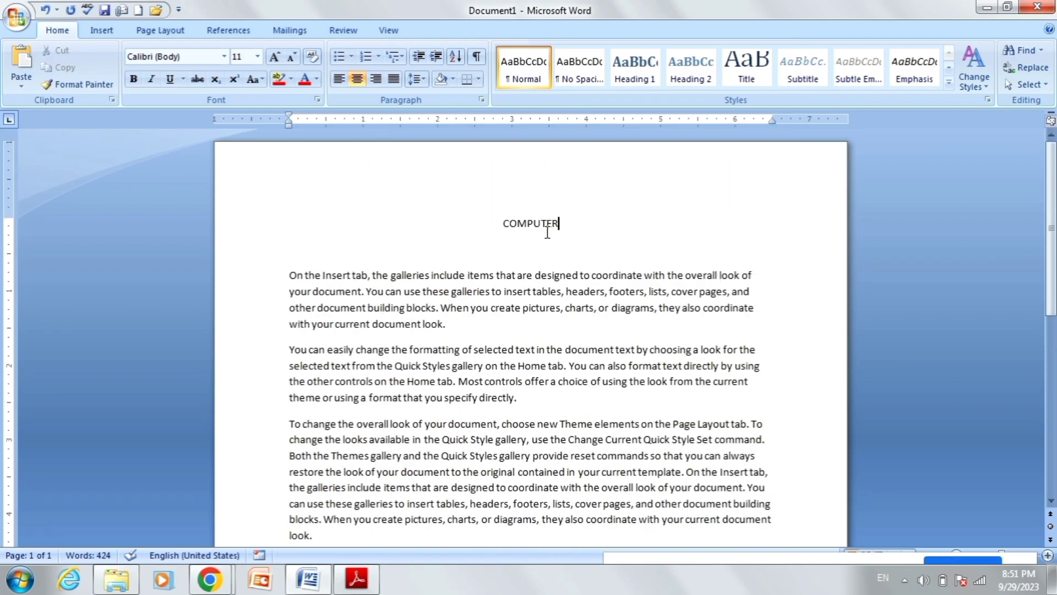
key("ctrl+a")
left_click(548, 233)
double_click(559, 224)
key("ctrl+l")
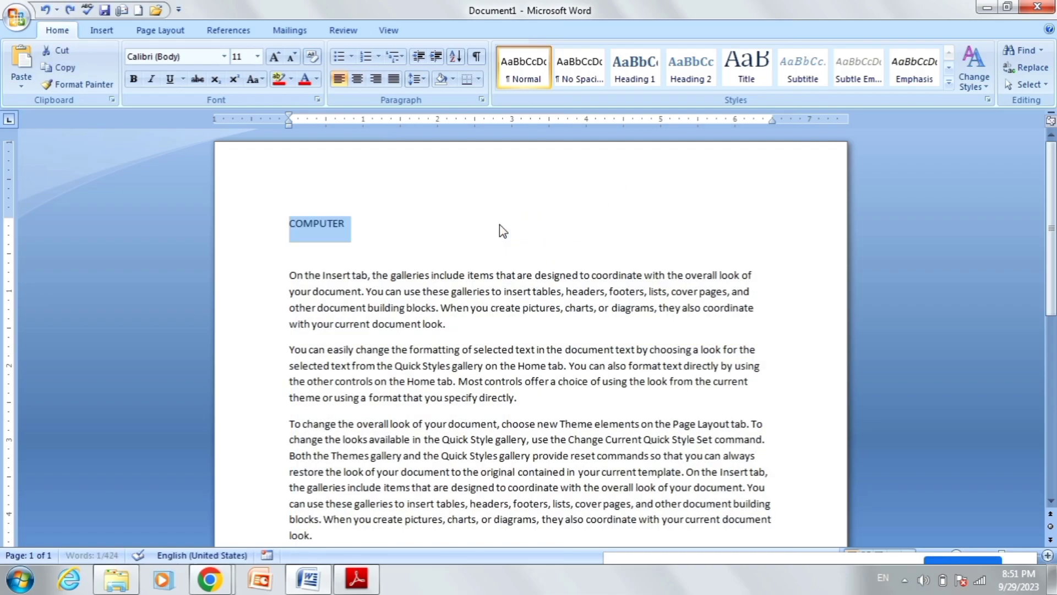
left_click(484, 243)
left_click(357, 579)
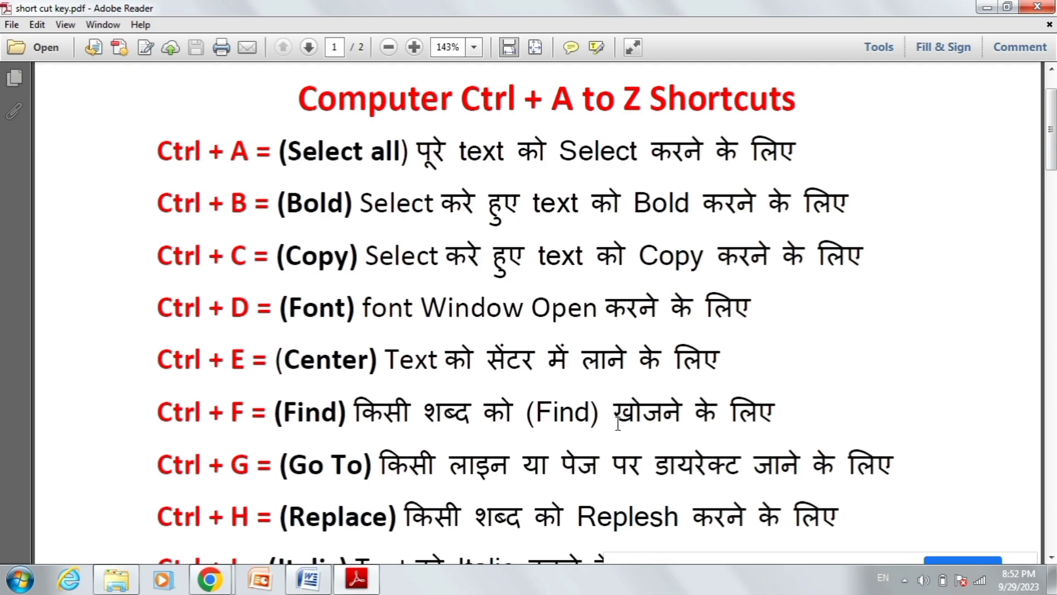
Scroll short cut key.pdf to the Ctrl + I and Ctrl + J entries, then return to the 424-word document
scroll(530, 417, "down", 3)
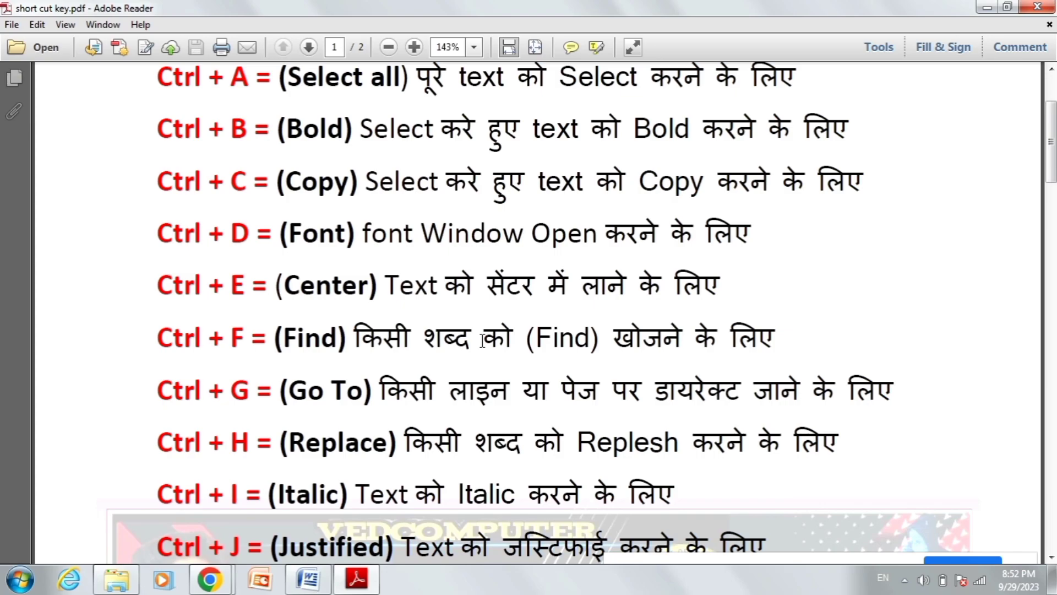
left_click(308, 578)
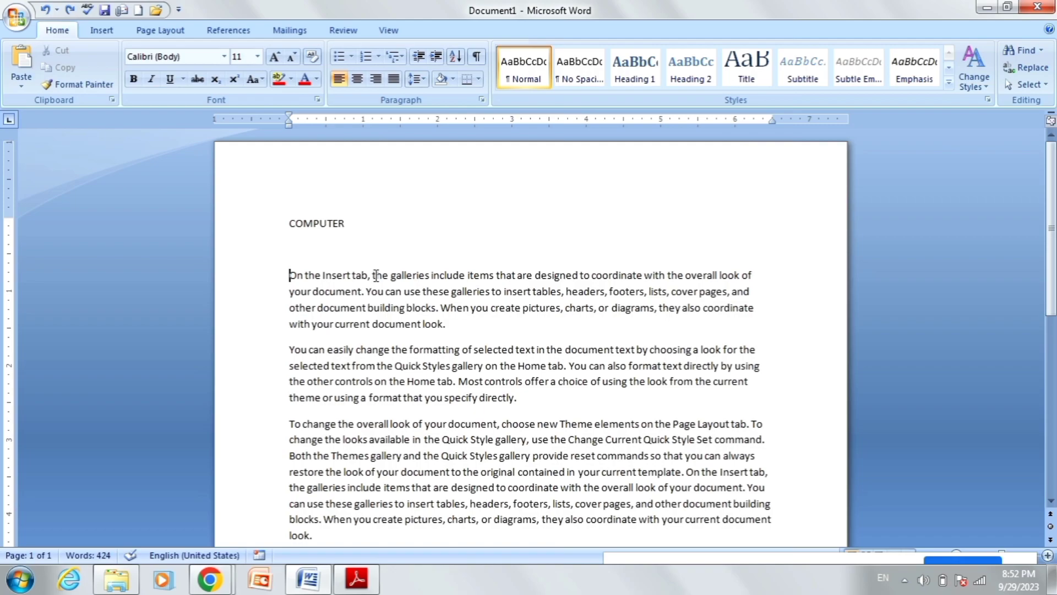
Open Find with Ctrl+F, move the window off the text, and enter THE as the search word
key("ctrl+f")
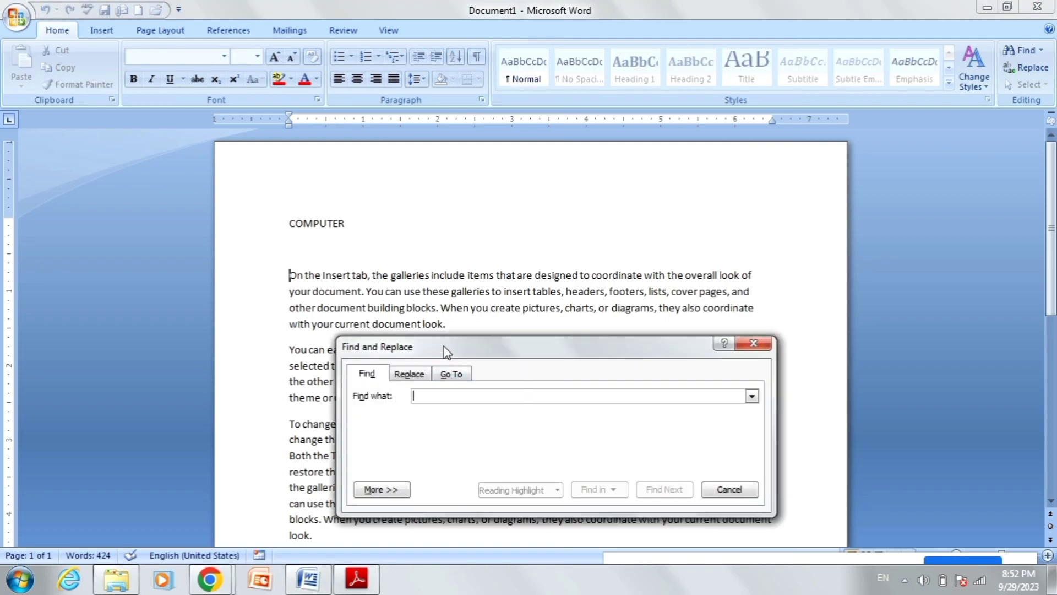
left_click_drag(443, 346, 574, 142)
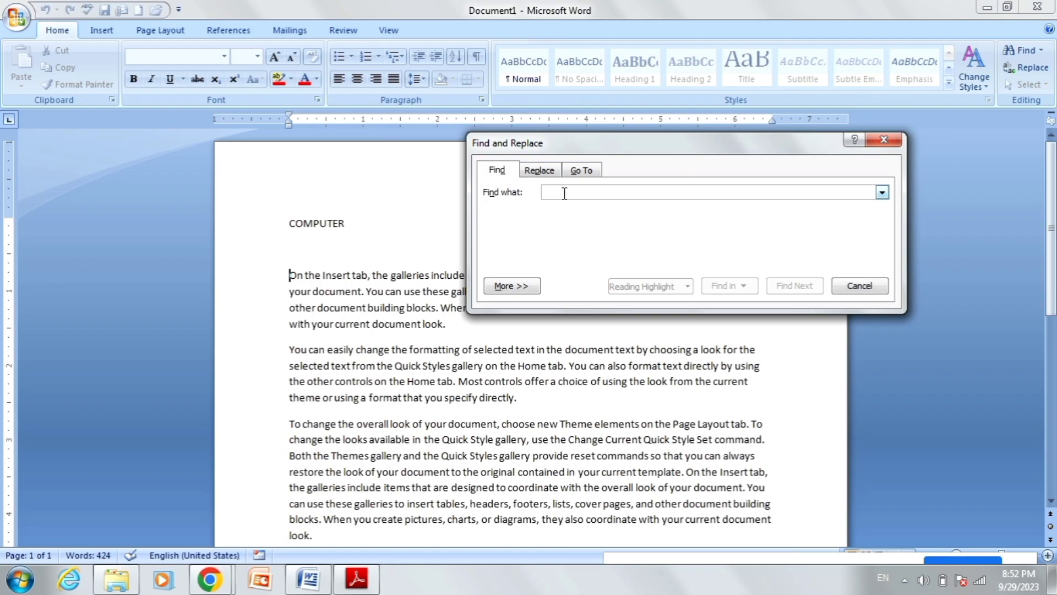
left_click_drag(585, 143, 613, 84)
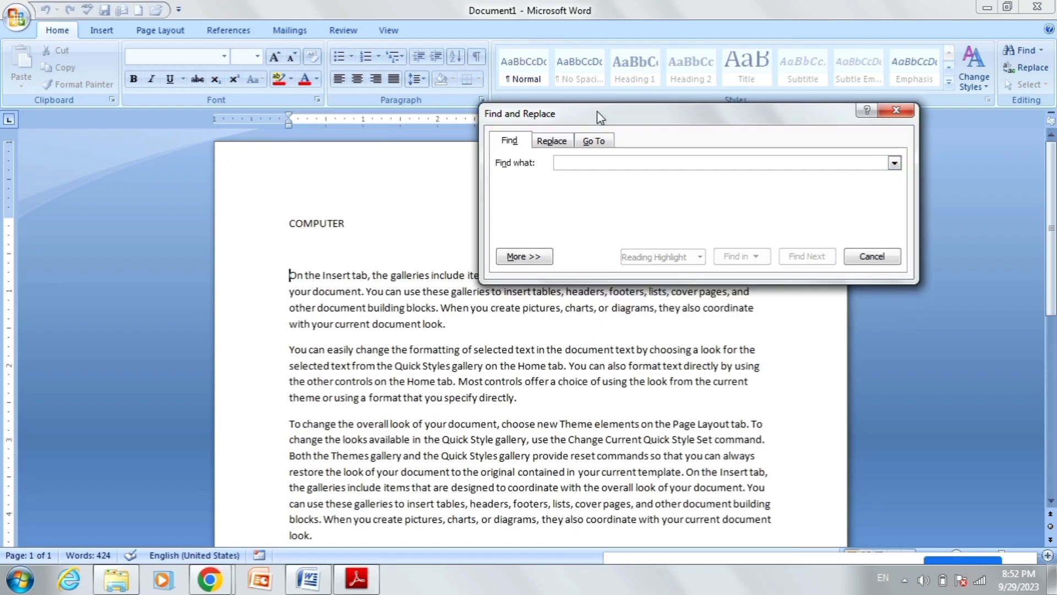
left_click(306, 277)
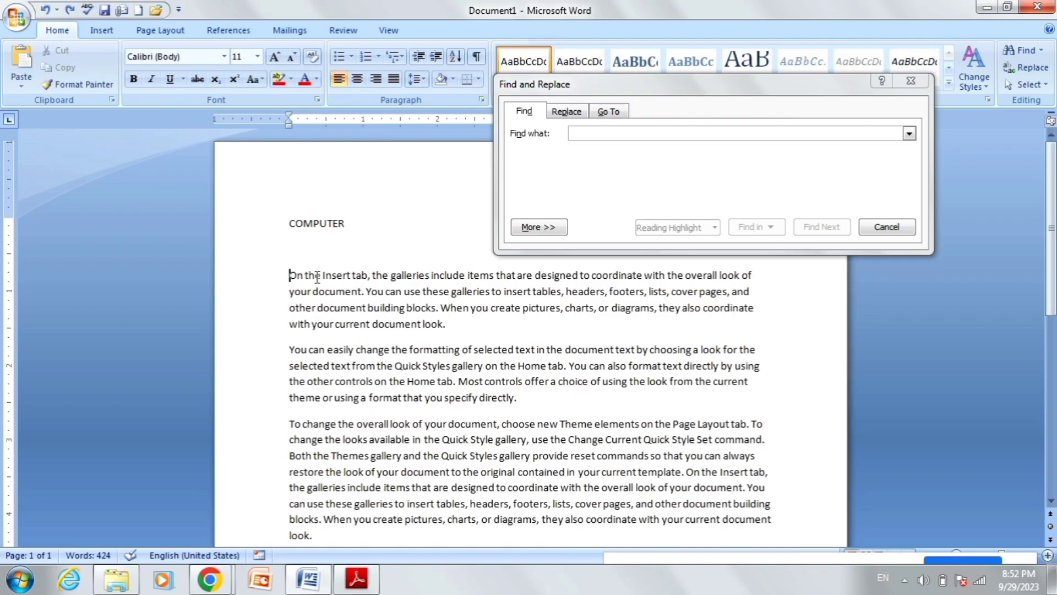
left_click(616, 136)
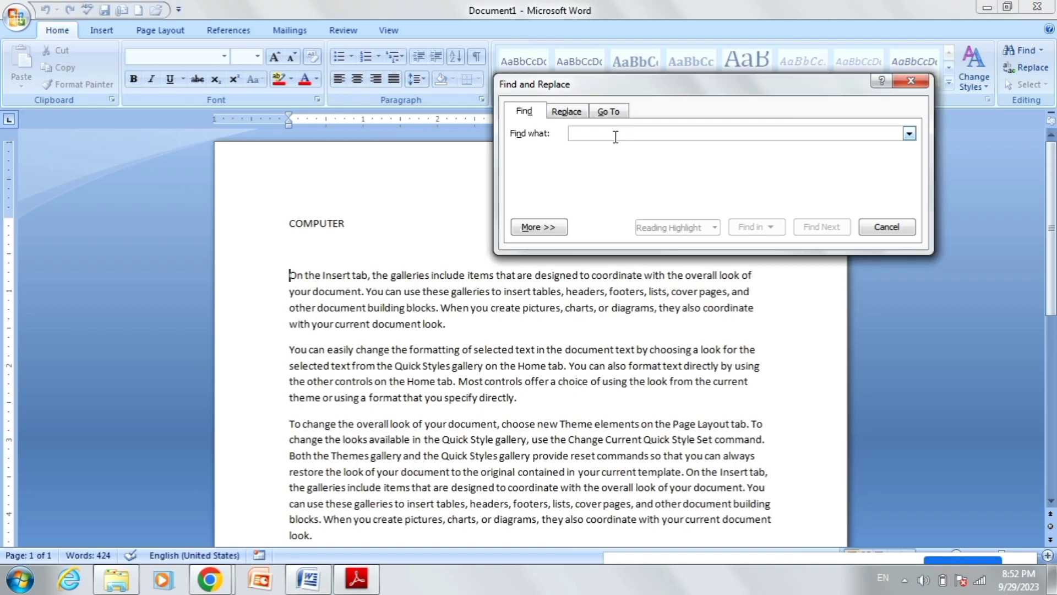
type("THE")
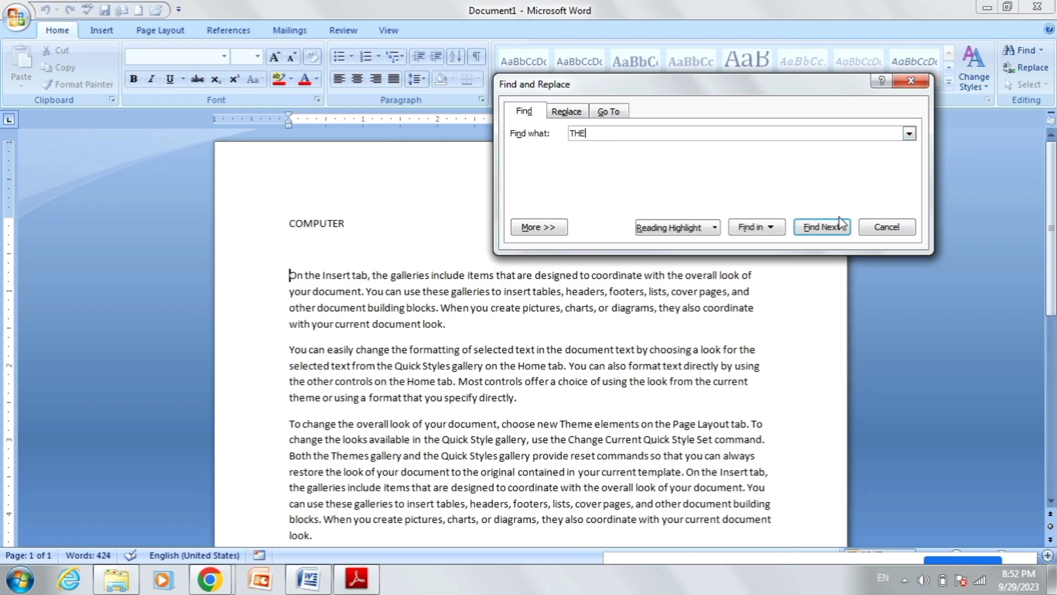
Step through each occurrence of THE, then close Find and switch to the shortcut-keys PDF
left_click(817, 229)
left_click(817, 229)
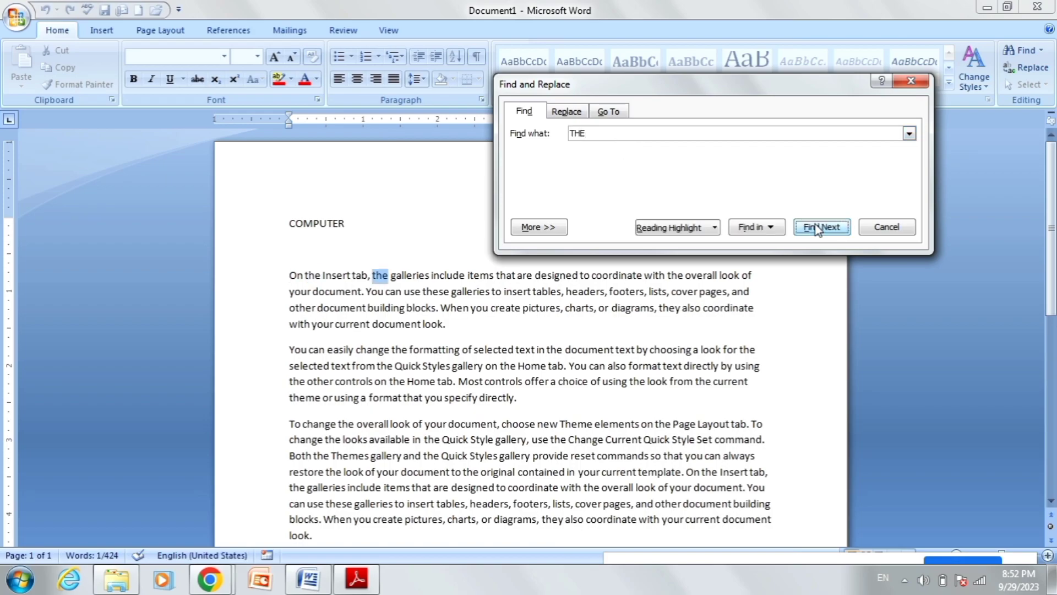
left_click(817, 229)
left_click(817, 229)
left_click(817, 229)
left_click(817, 229)
left_click(817, 229)
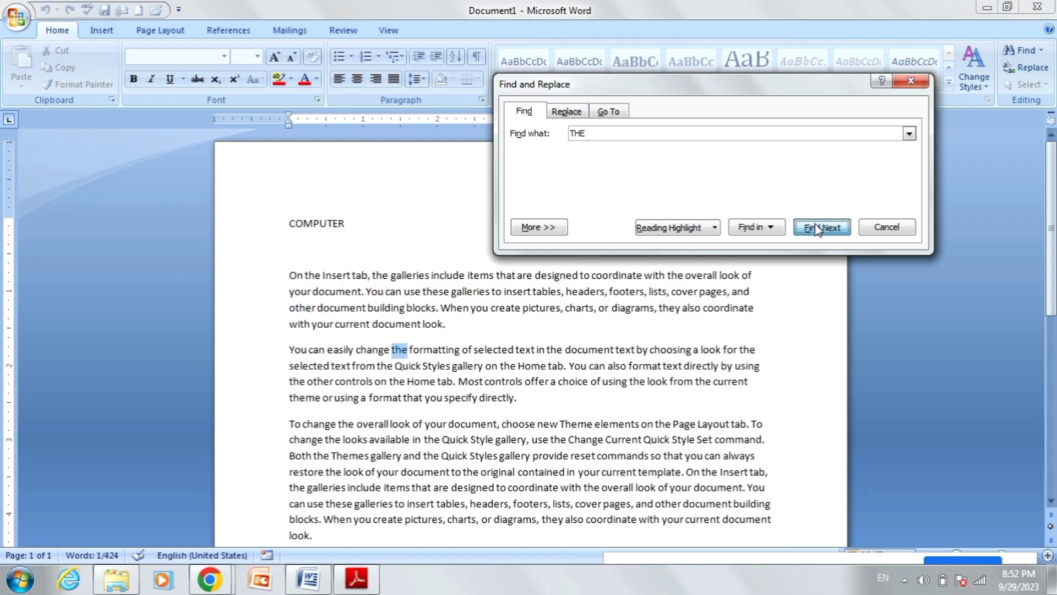
left_click(817, 229)
left_click(817, 230)
left_click(817, 229)
left_click(817, 229)
left_click(817, 229)
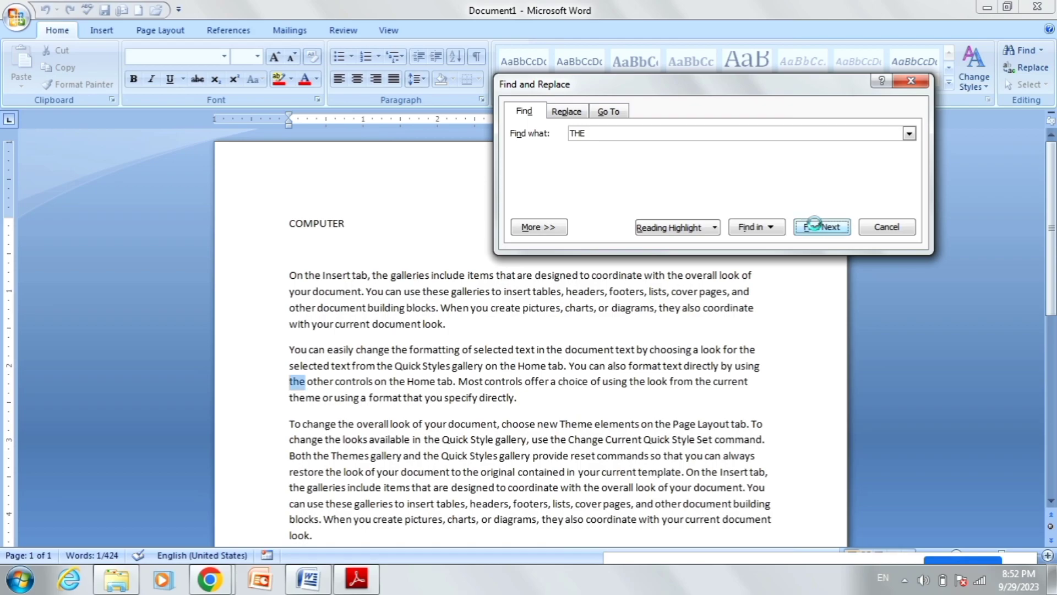
left_click(817, 229)
left_click(818, 229)
left_click(817, 229)
left_click(817, 229)
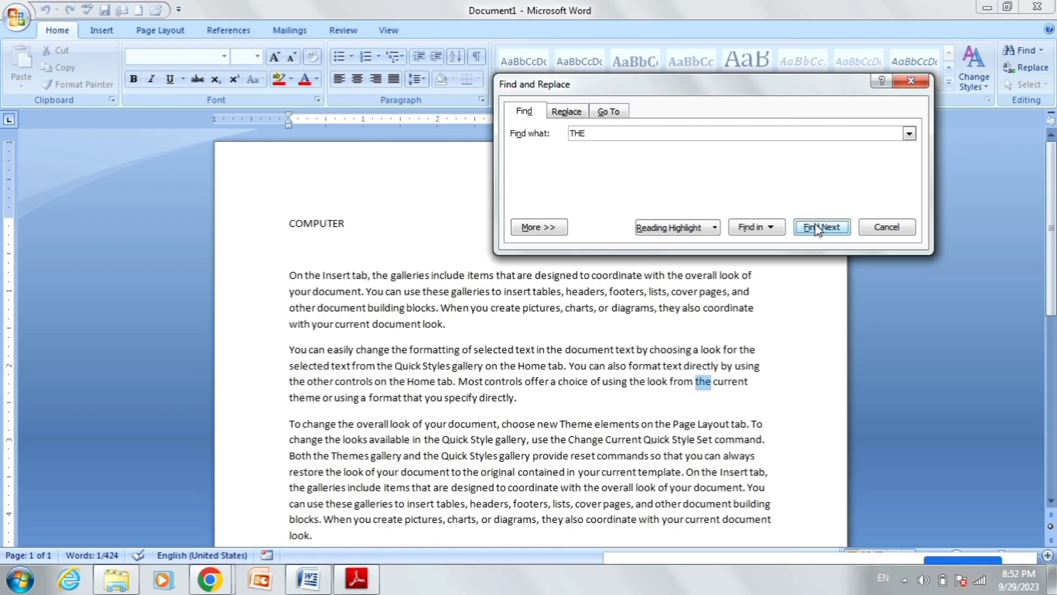
left_click(911, 81)
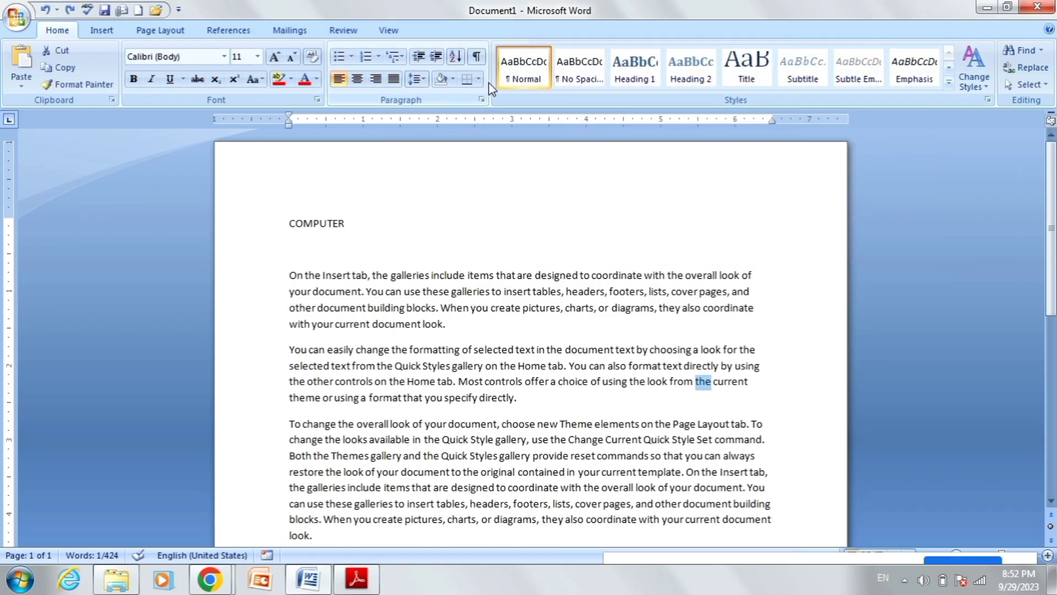
left_click(357, 579)
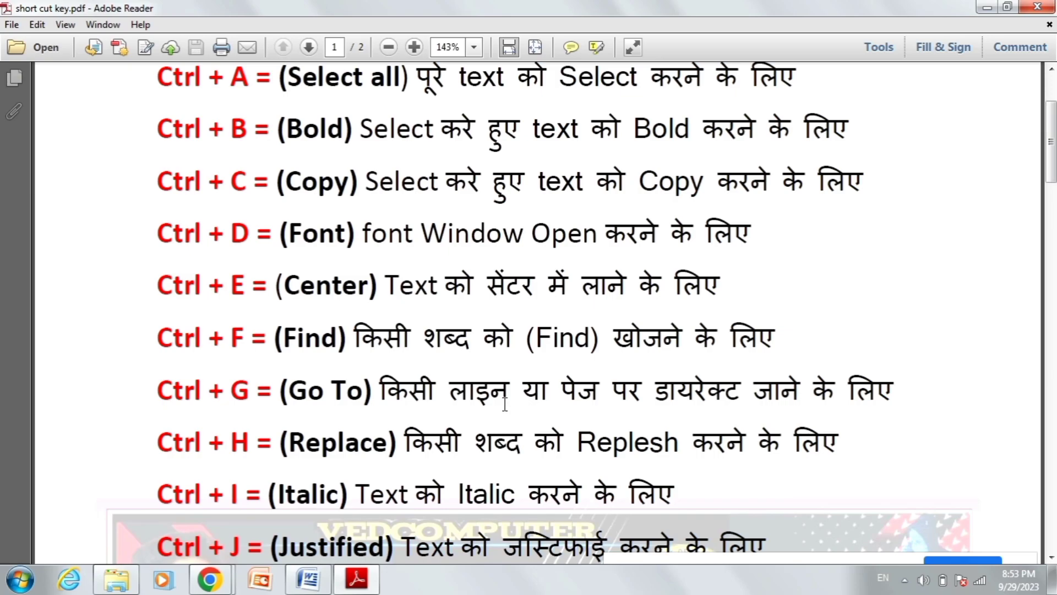
After reading the Ctrl + G Go To entry, switch back to the Word document
left_click(319, 582)
Open Go To with Ctrl+G and jump to page 3
left_click(291, 254)
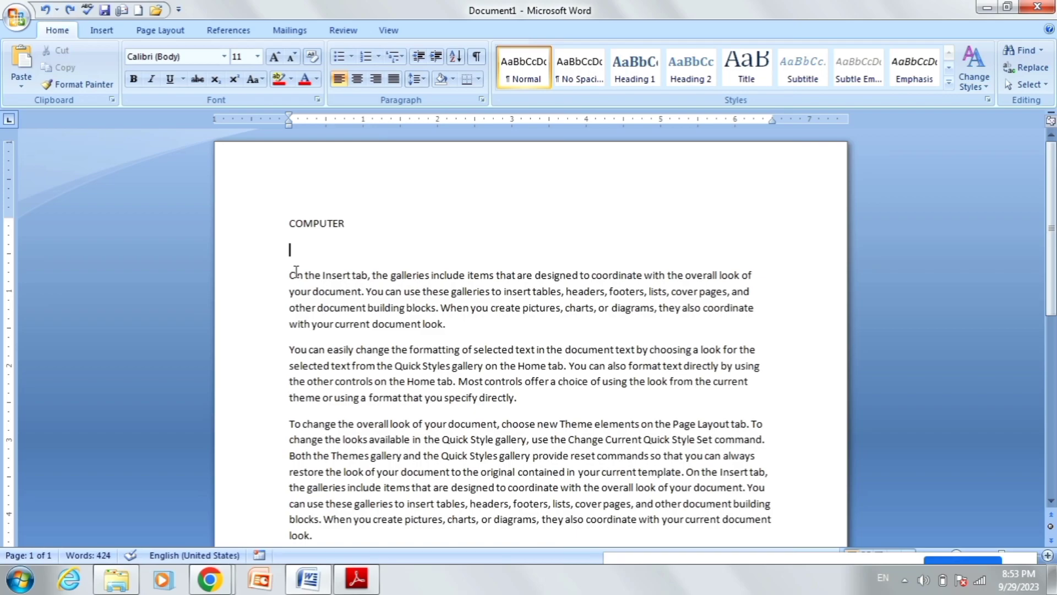
key("ctrl+g")
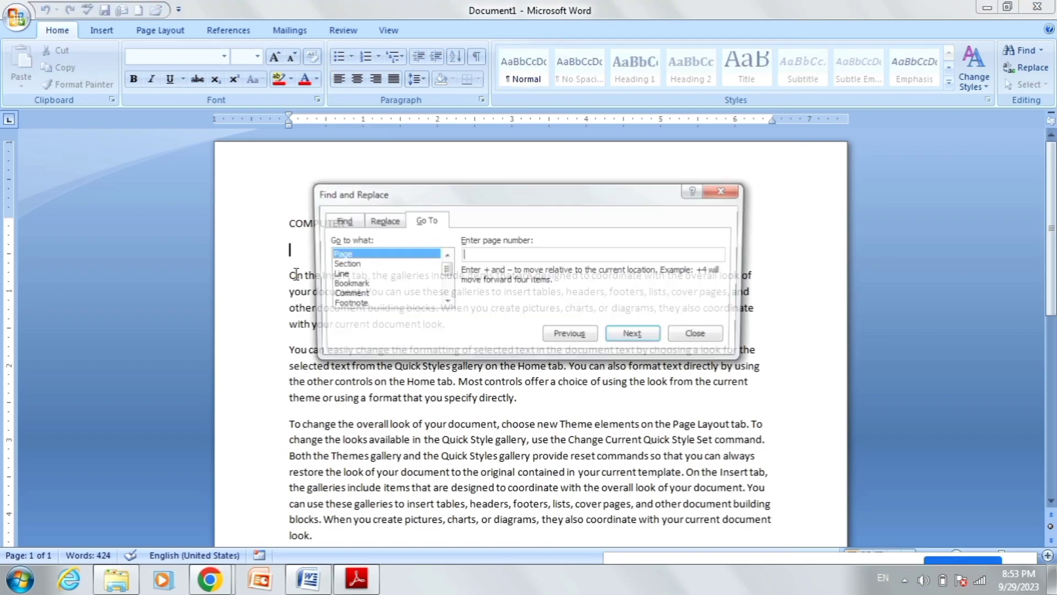
left_click(489, 255)
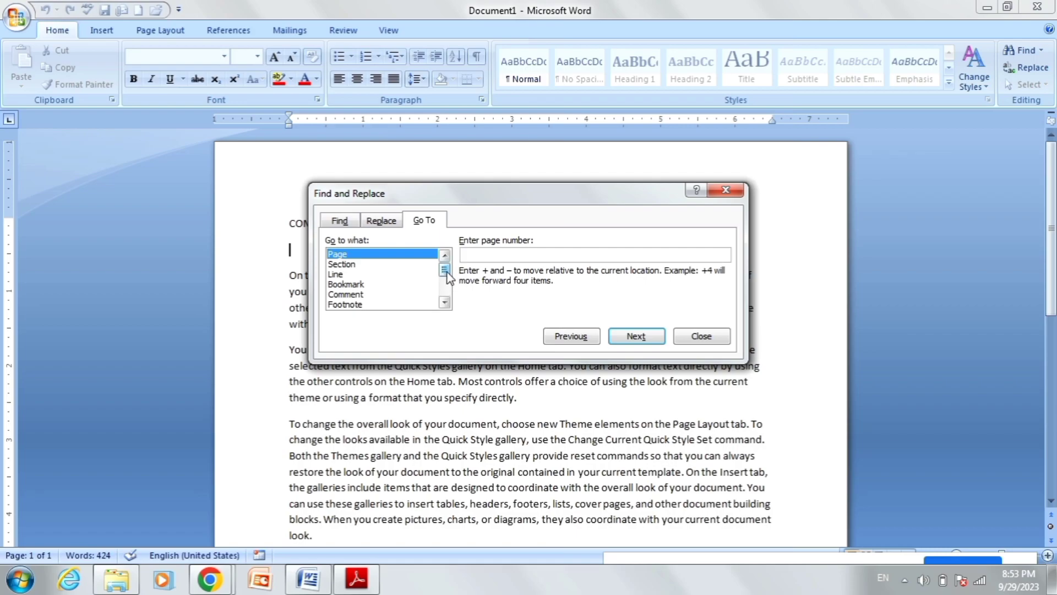
mouse_move(444, 270)
left_mouse_down()
mouse_move(445, 280)
mouse_move(444, 270)
left_mouse_up()
left_click(477, 257)
type("3")
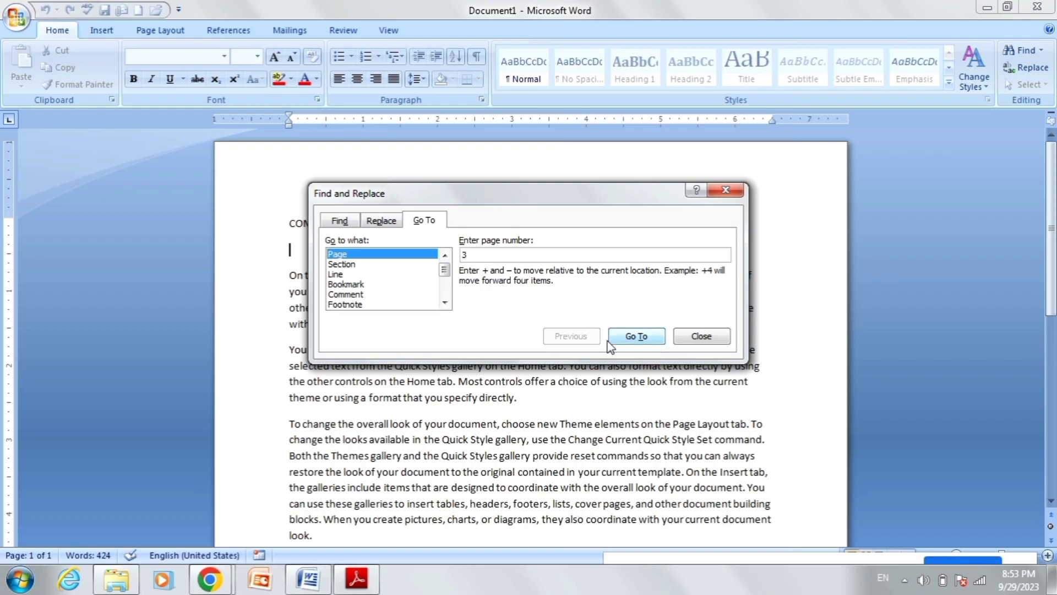
left_click(636, 337)
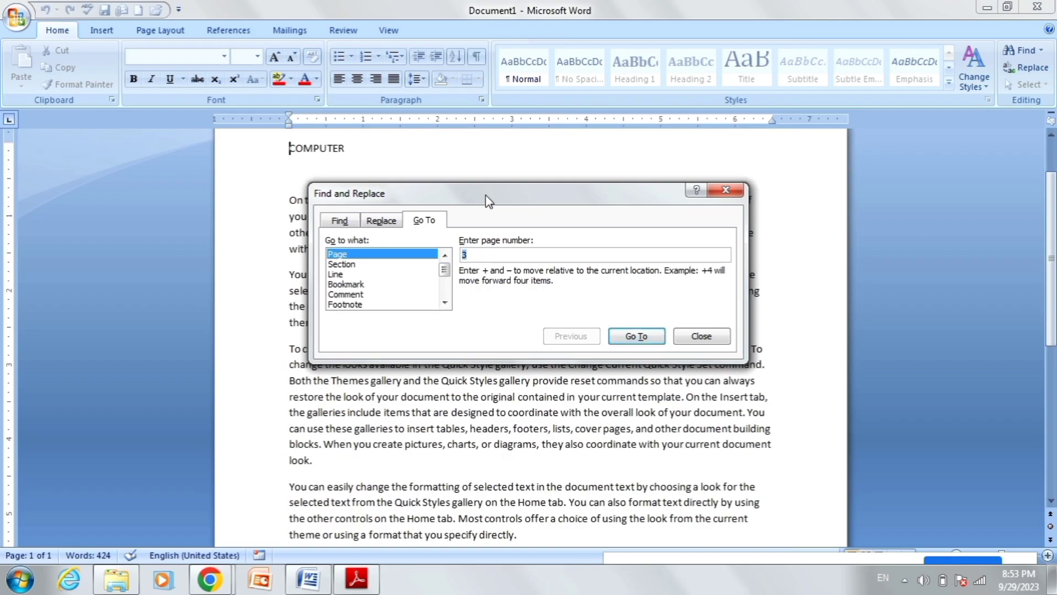
Move the Go To window aside to reveal the text and repeat the jump to page 3
left_click_drag(486, 195, 783, 179)
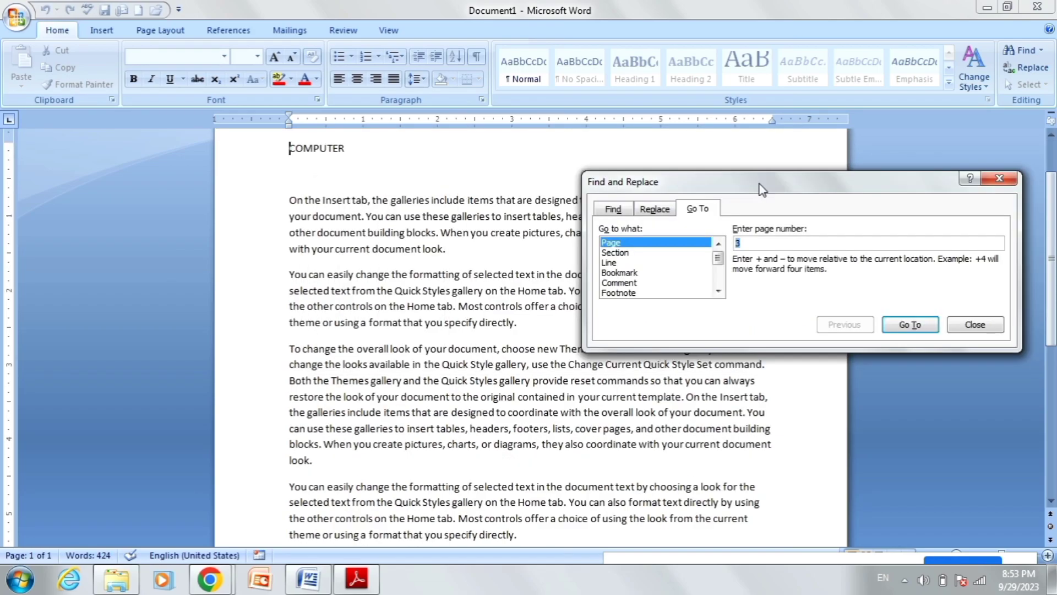
left_click(936, 323)
left_click(792, 241)
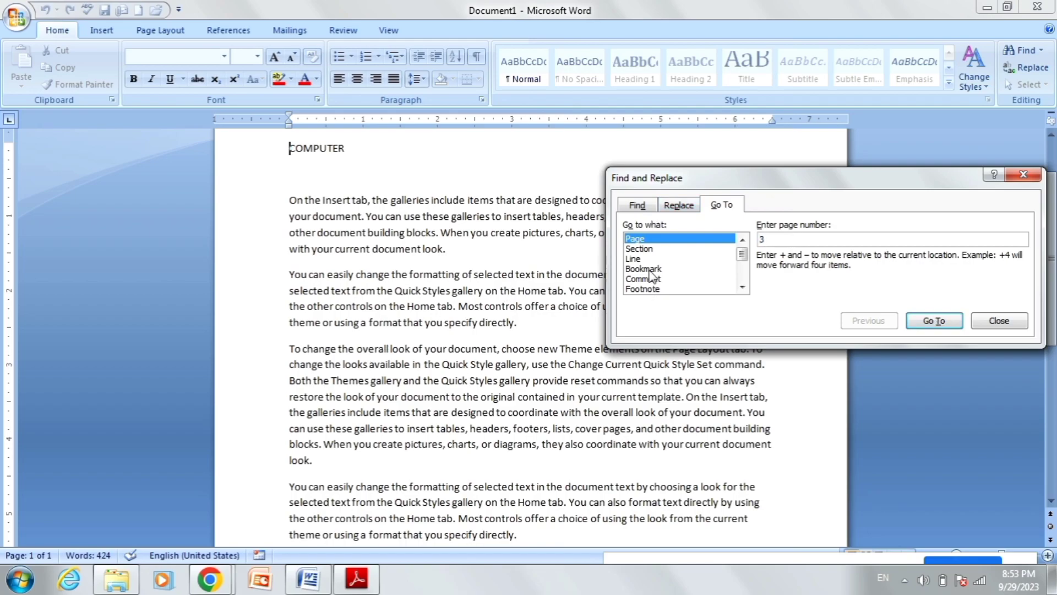
left_click(742, 287)
left_click(743, 287)
left_click(742, 287)
left_click(742, 287)
left_click(742, 287)
left_click(743, 287)
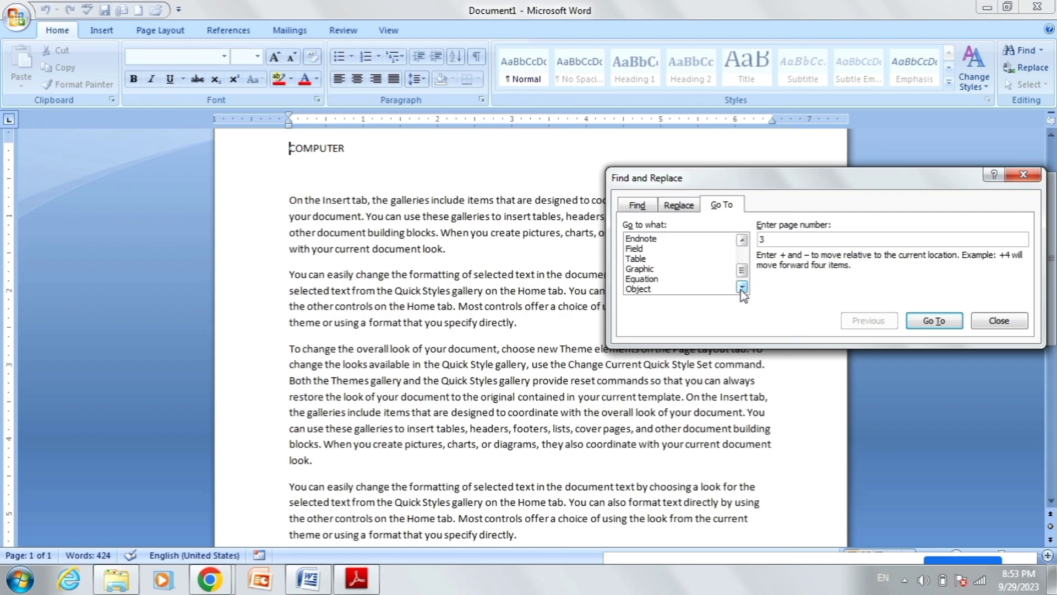
left_click(742, 287)
double_click(746, 242)
left_click(746, 242)
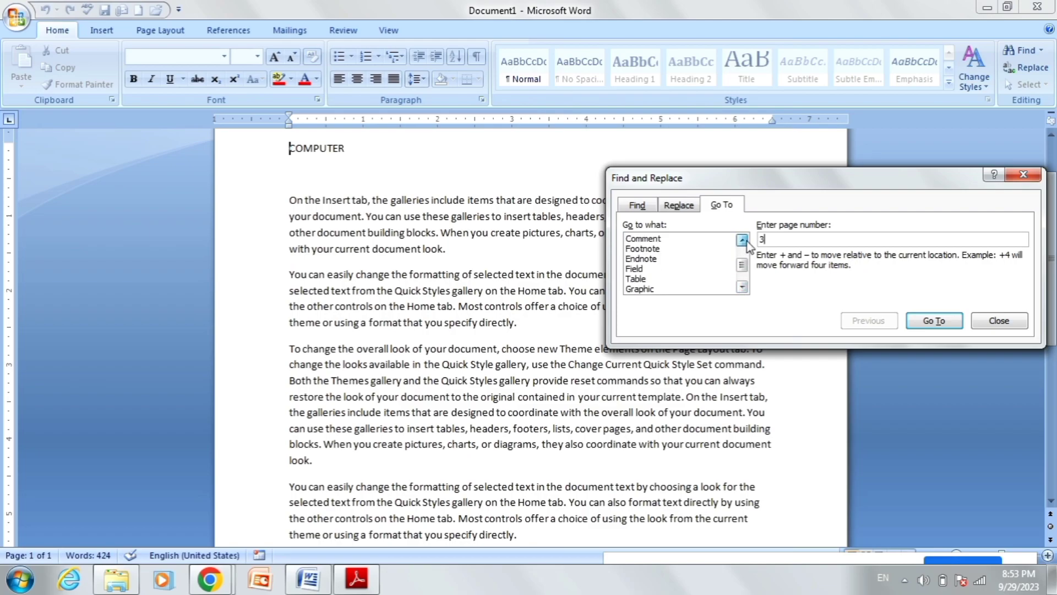
double_click(746, 242)
left_click(746, 242)
left_click(746, 243)
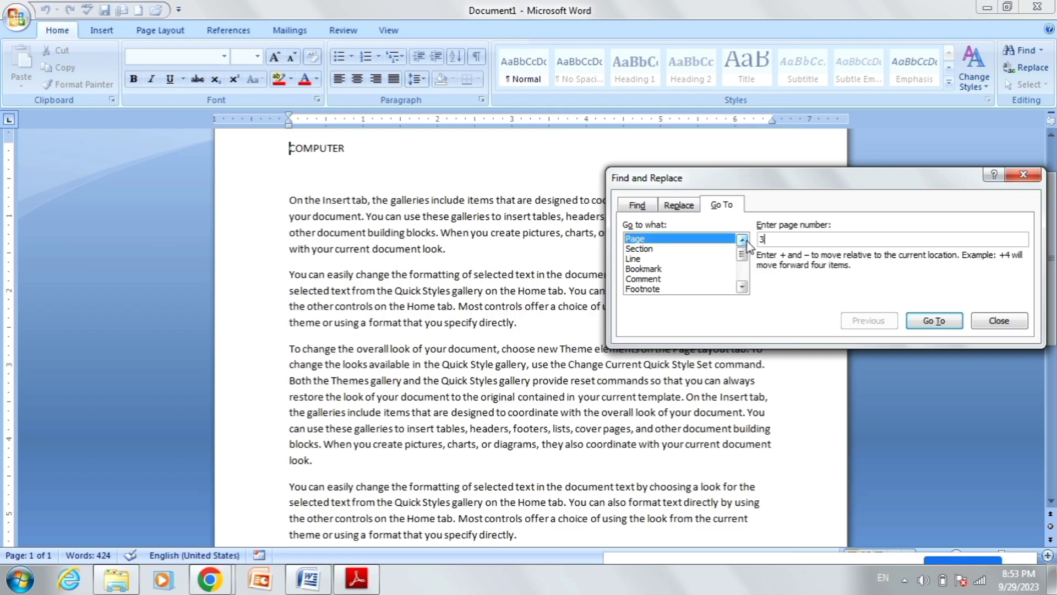
Switch the Go To target to Line and jump to line 3
left_click(666, 268)
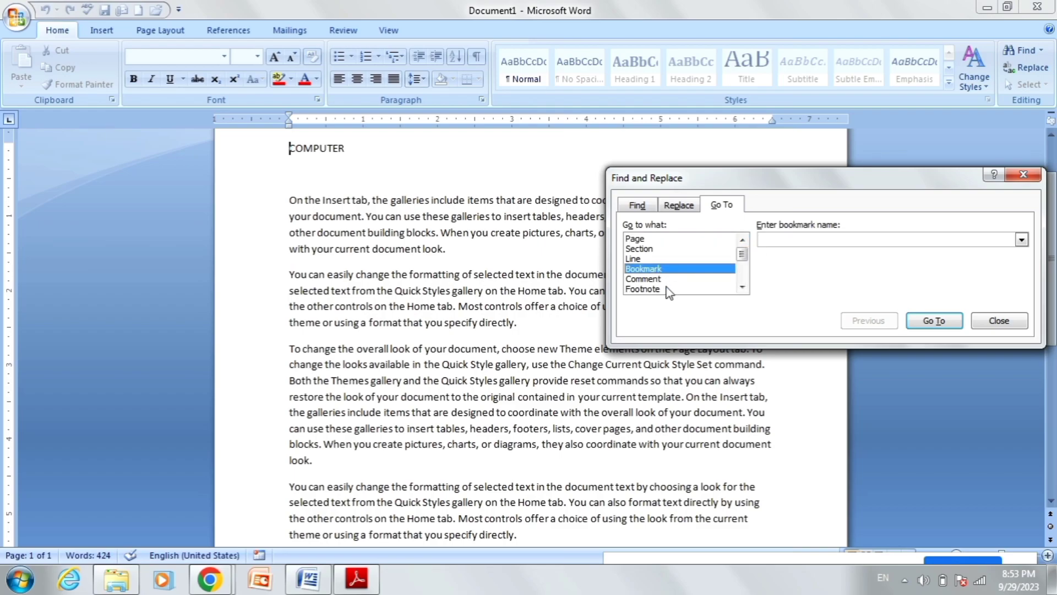
left_click(668, 259)
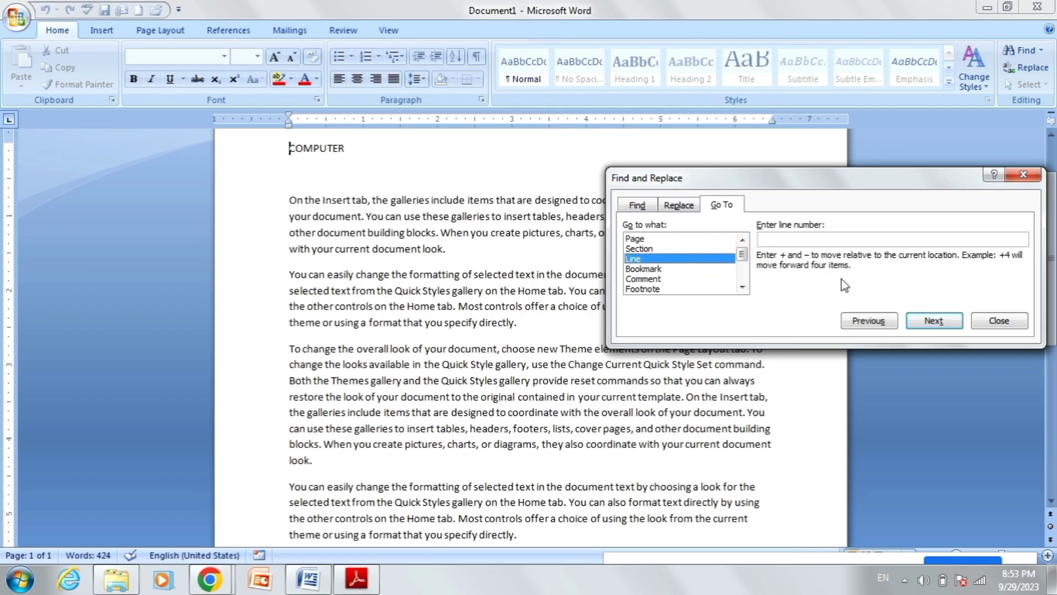
left_click(785, 241)
type("3")
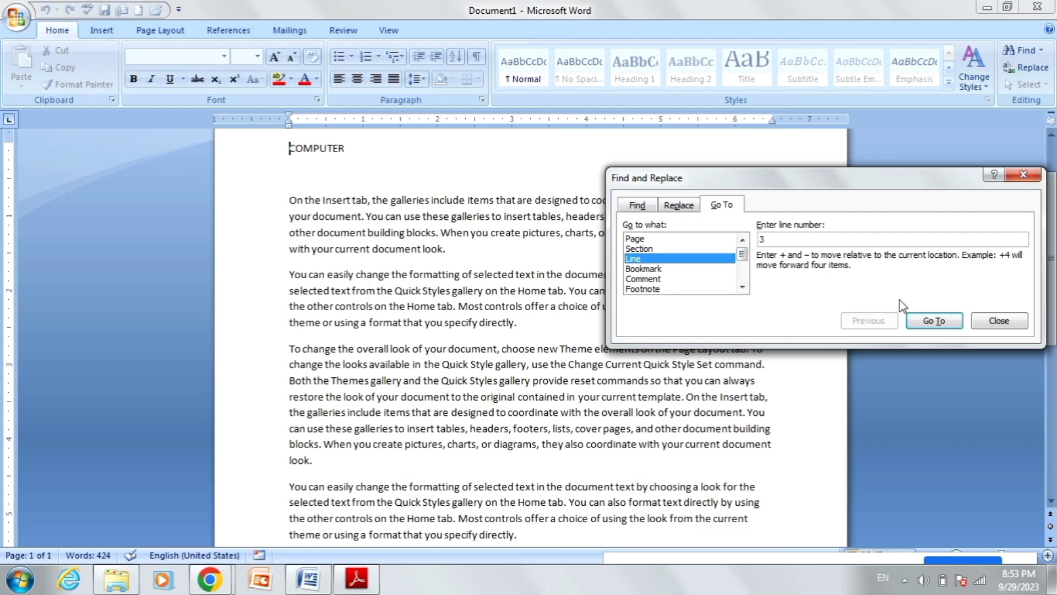
left_click(950, 329)
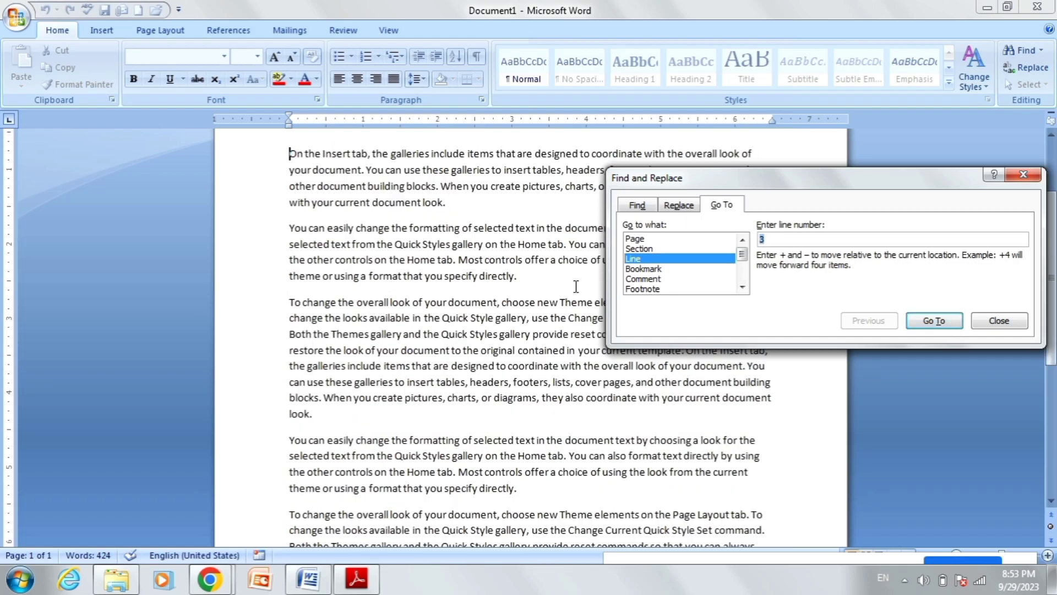
Move the Go To window, reselect Page as the target, and close the window
left_click_drag(795, 177, 828, 307)
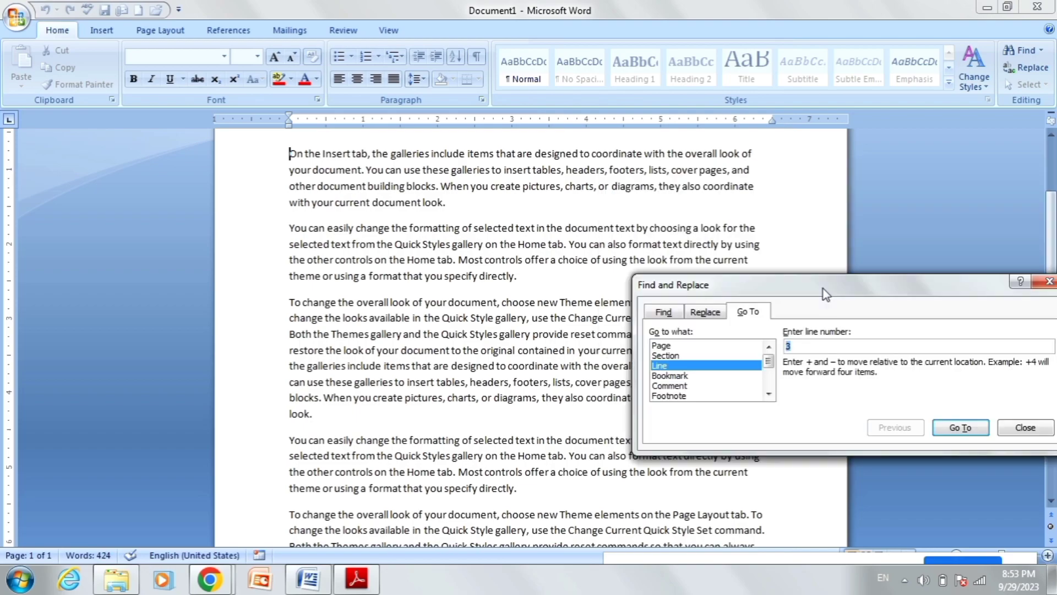
mouse_move(1051, 214)
left_mouse_down()
mouse_move(1051, 197)
mouse_move(1050, 226)
left_mouse_up()
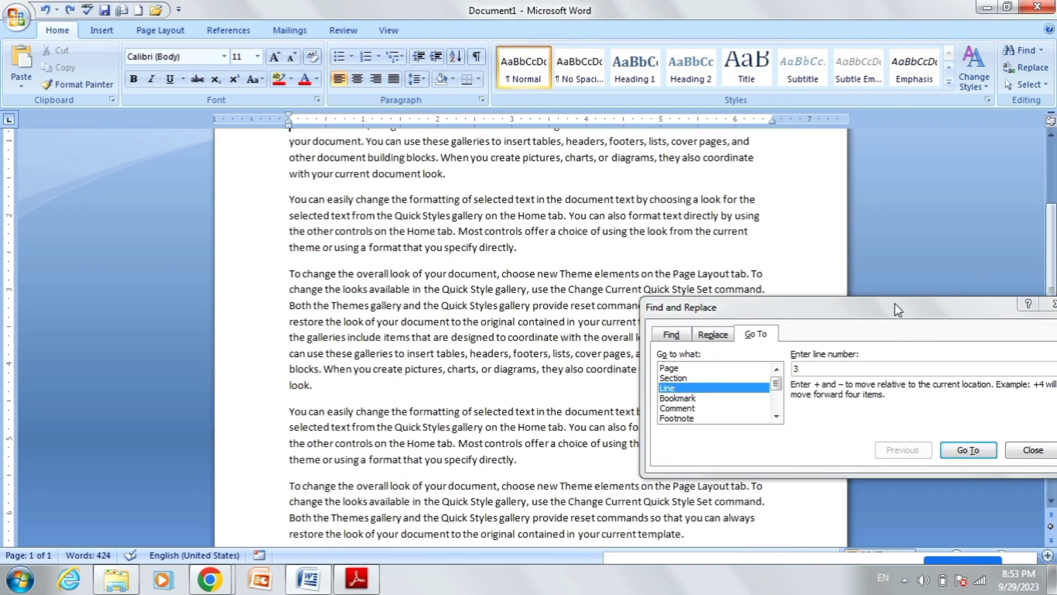
left_click_drag(894, 303, 803, 195)
left_click(627, 260)
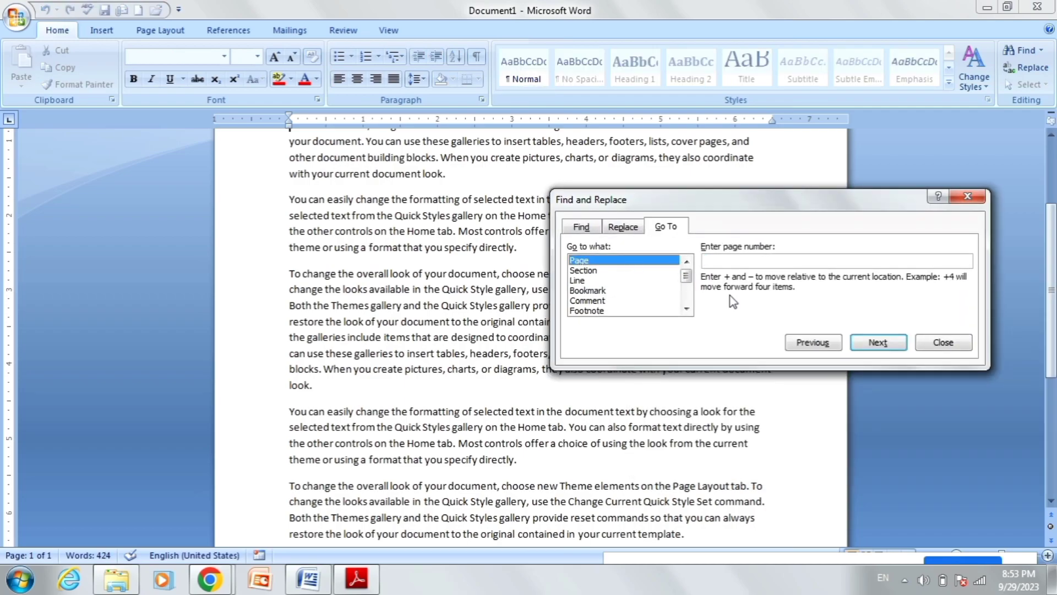
left_click(665, 478)
scroll(665, 478, "down", 5)
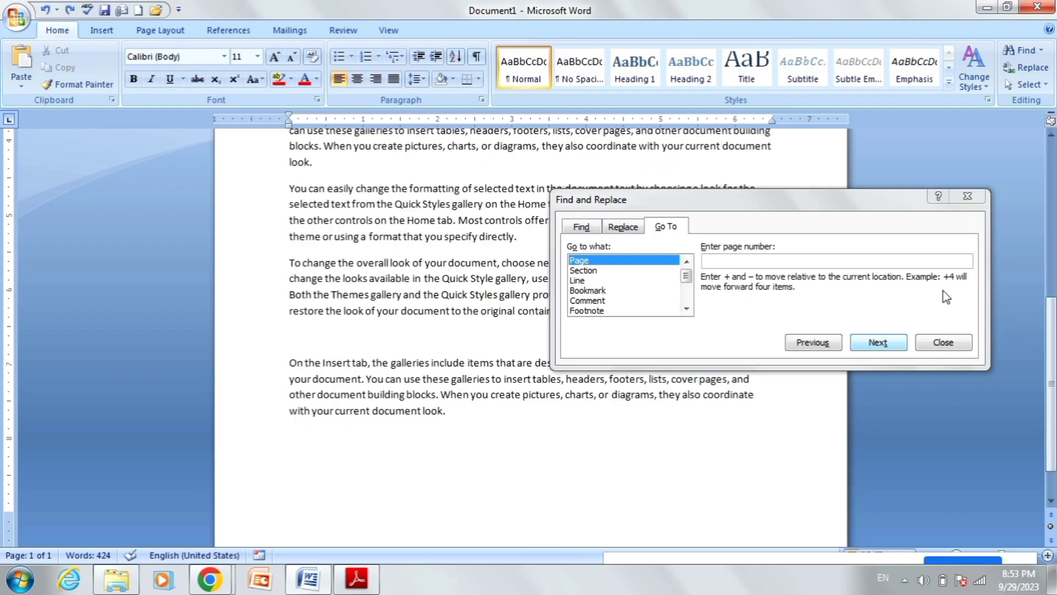
left_click(943, 342)
scroll(868, 394, "down", 2)
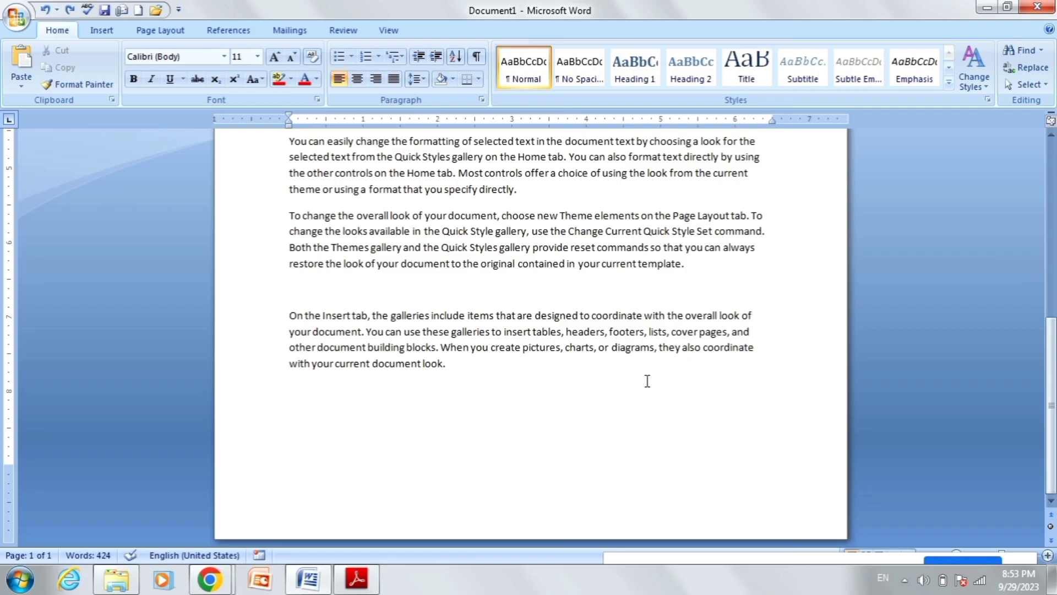
Insert a page break with Ctrl+Enter, then select and delete the old body text
key("ctrl+Return")
key("ctrl+Return")
key("ctrl+Return")
key("ctrl+Return")
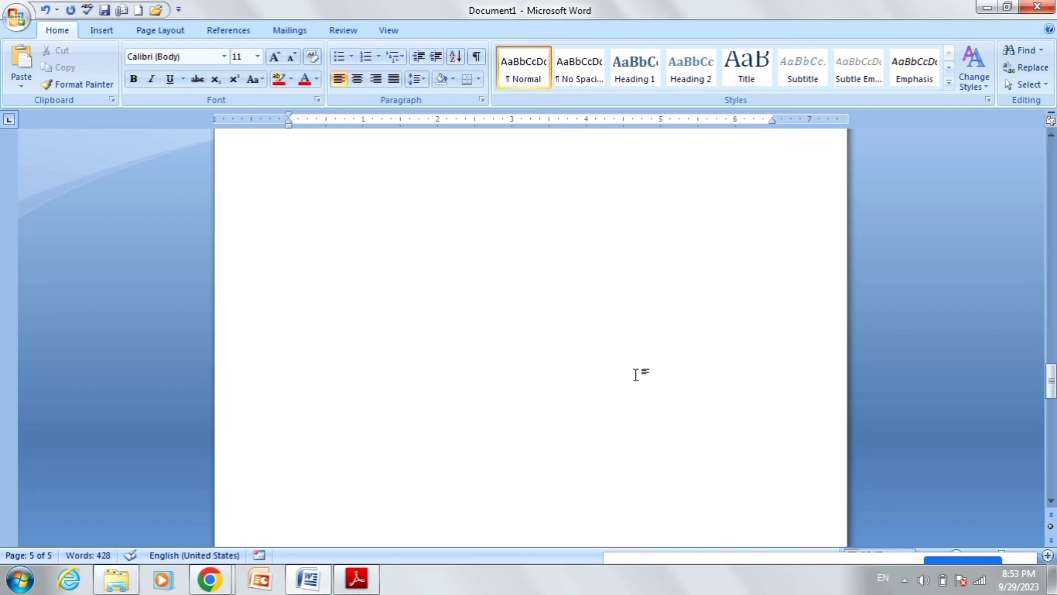
scroll(550, 319, "up", 10)
scroll(454, 264, "up", 10)
scroll(453, 264, "up", 10)
scroll(453, 261, "up", 5)
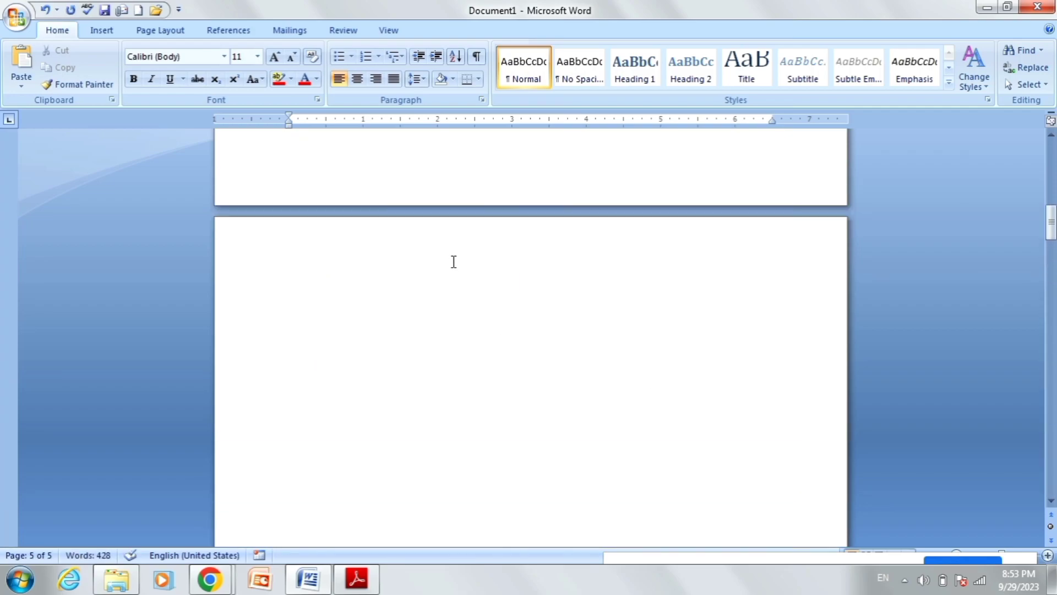
scroll(451, 260, "down", 5)
scroll(444, 309, "down", 5)
scroll(409, 378, "down", 5)
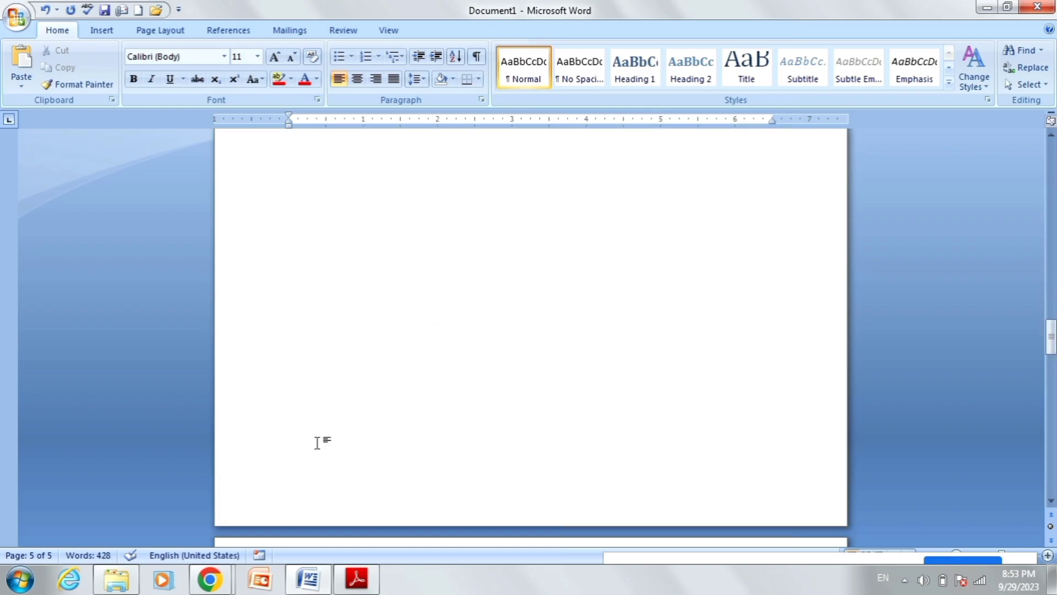
scroll(320, 438, "down", 10)
scroll(325, 432, "down", 2)
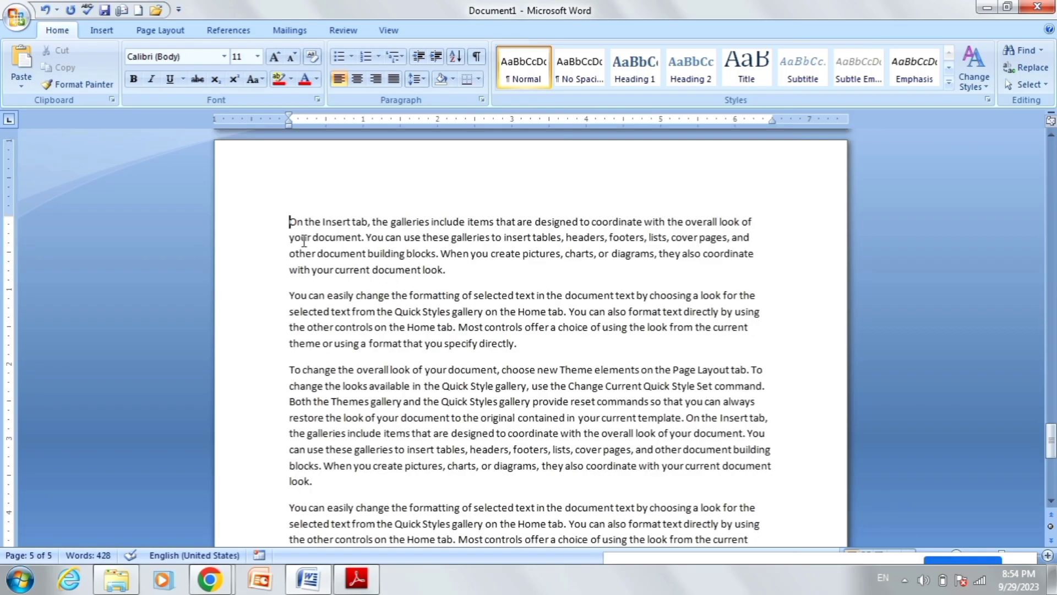
left_click_drag(271, 221, 599, 442)
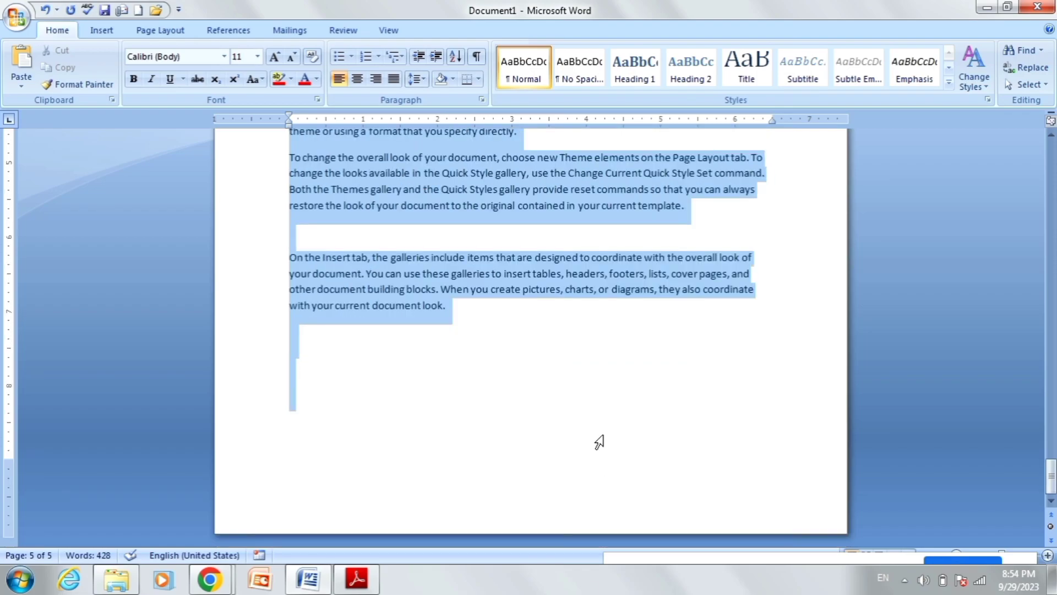
key("Delete")
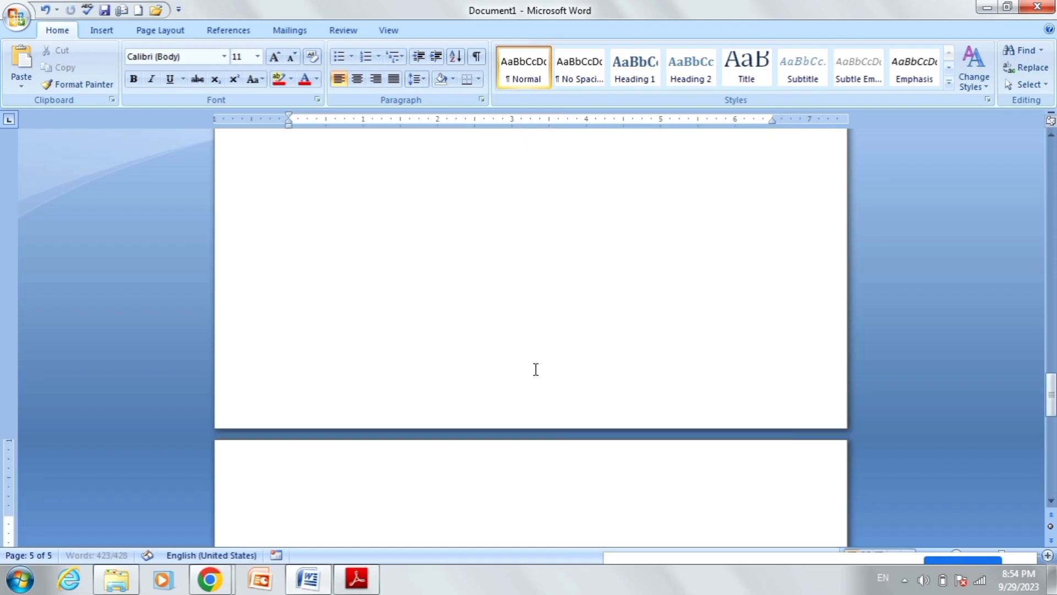
Add a new line after COMPUTER and paste in the sample paragraphs with Ctrl+V
scroll(631, 264, "up", 3)
scroll(637, 234, "up", 3)
scroll(637, 234, "up", 10)
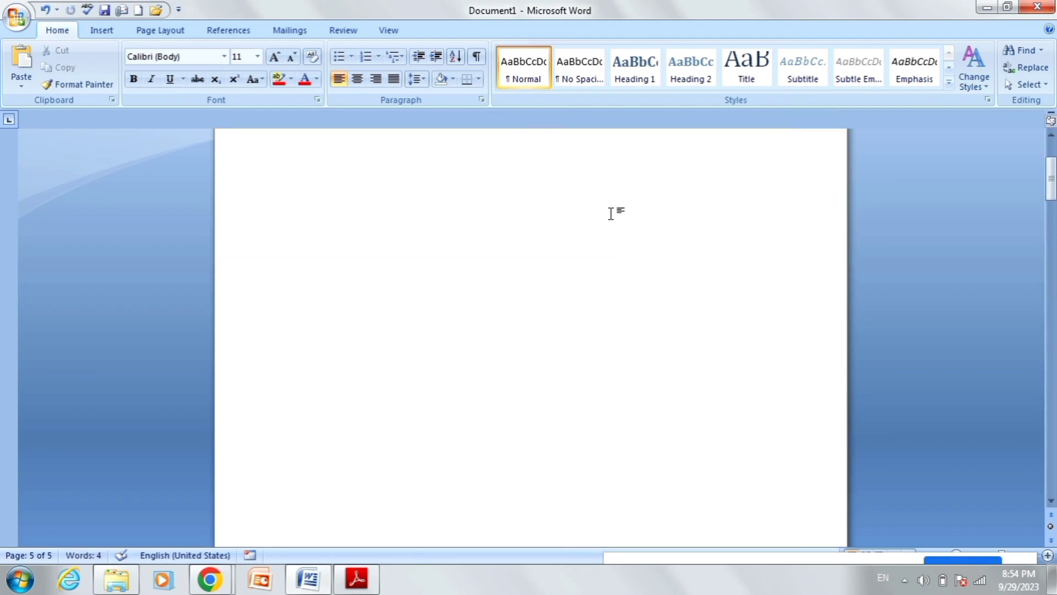
scroll(609, 212, "up", 5)
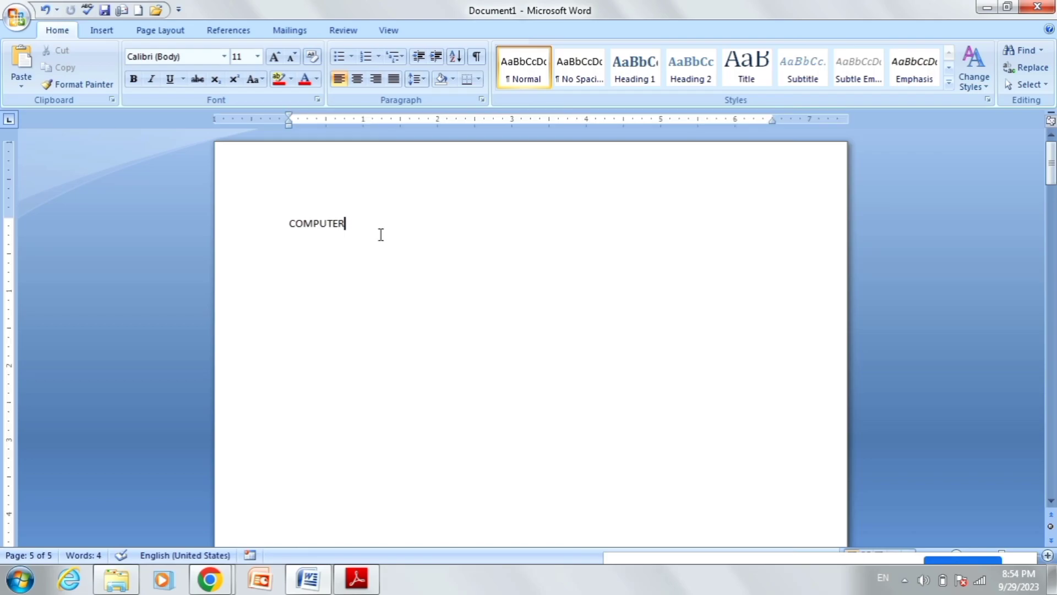
key("Return")
key("ctrl+v")
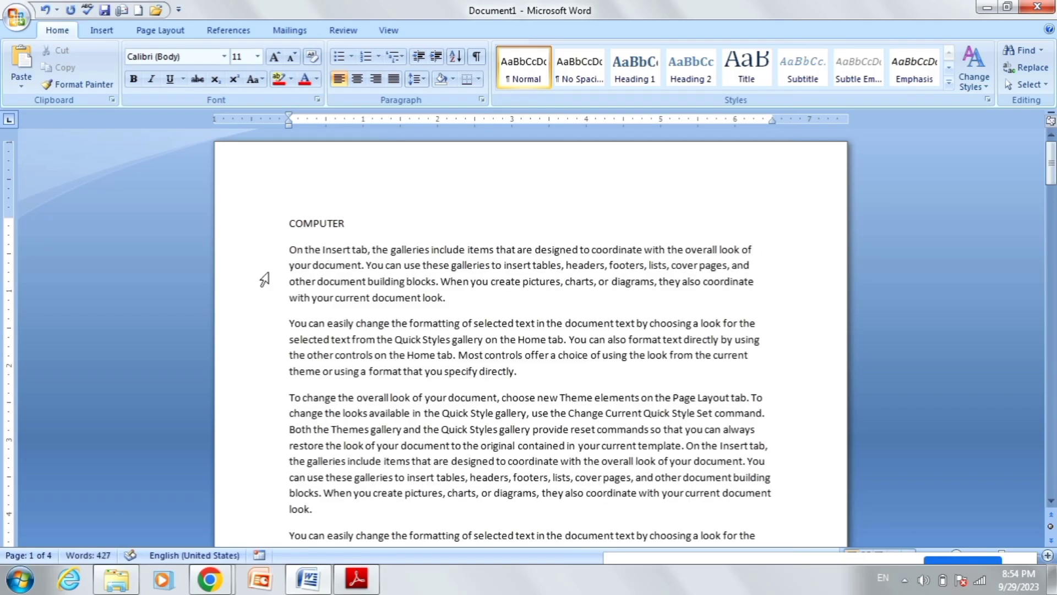
left_click(290, 249)
Jump to page 3 of 5 with Ctrl+G, close Go To, and scroll back to page 1's top
key("ctrl+g")
type("3")
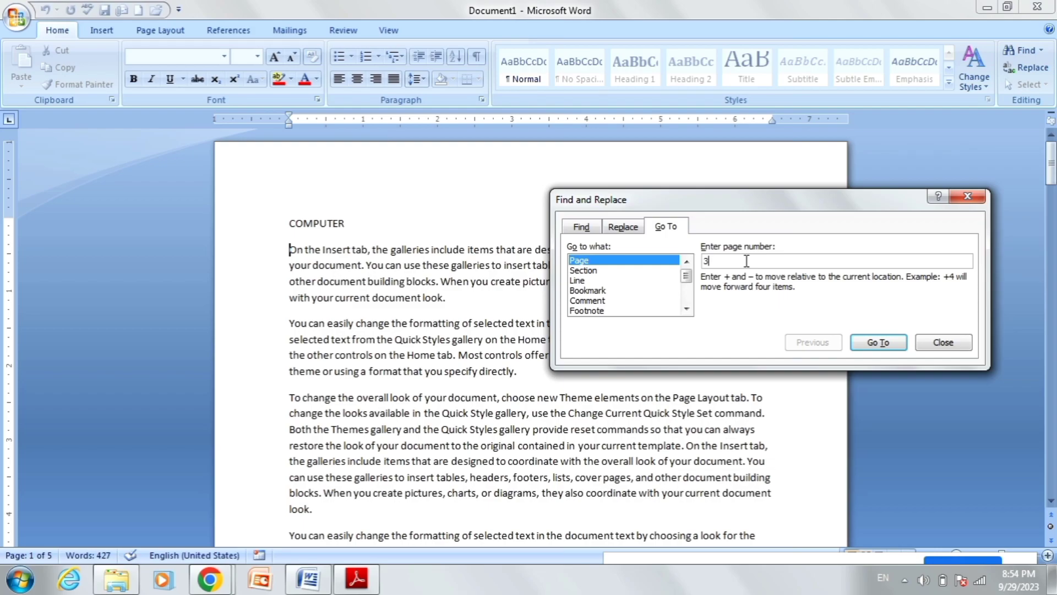
left_click(878, 342)
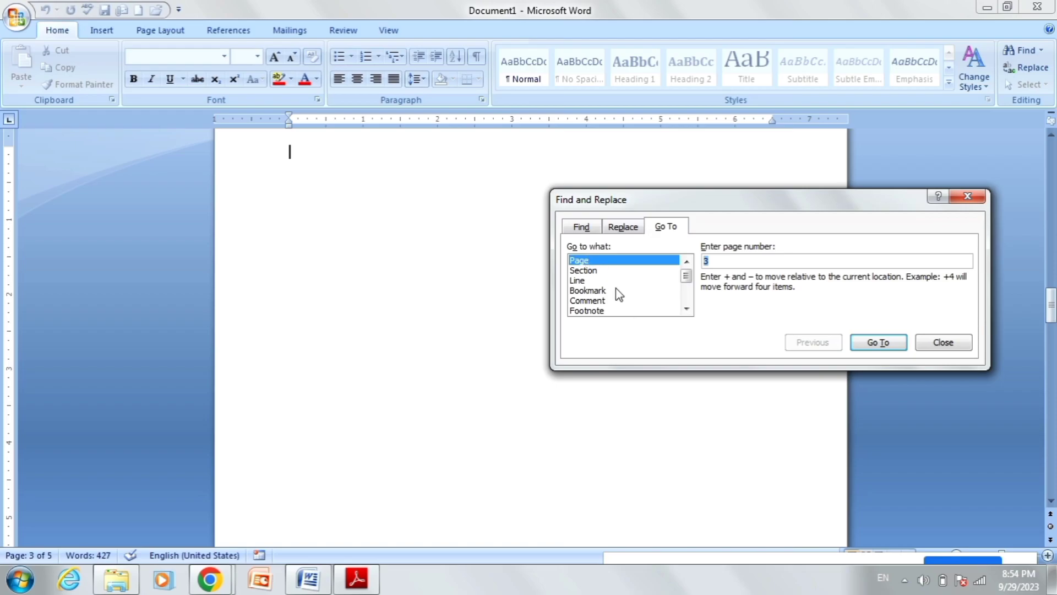
left_click(943, 342)
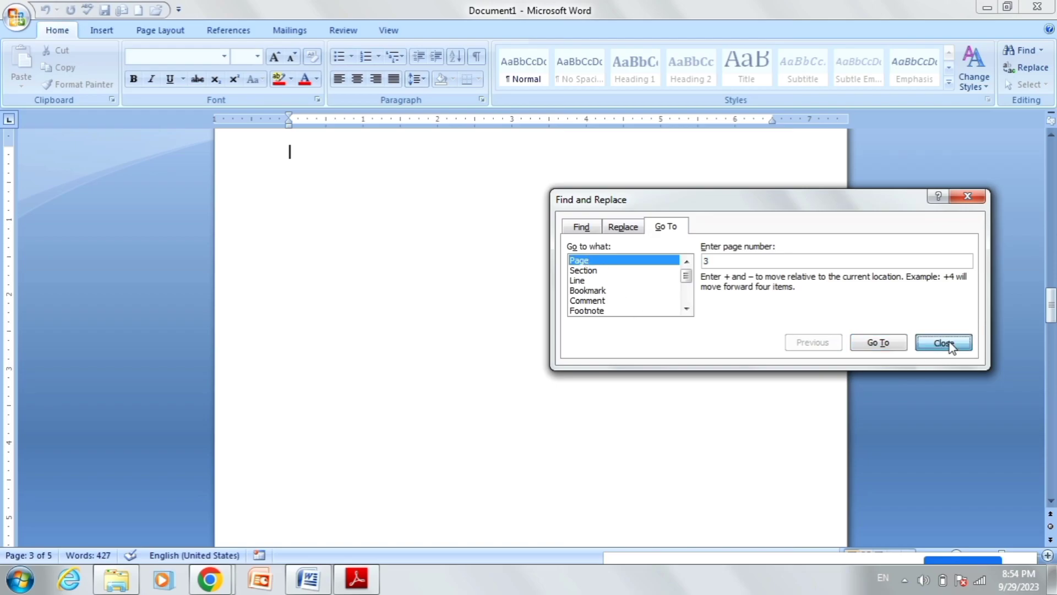
scroll(488, 293, "up", 5)
left_click_drag(1052, 308, 1052, 156)
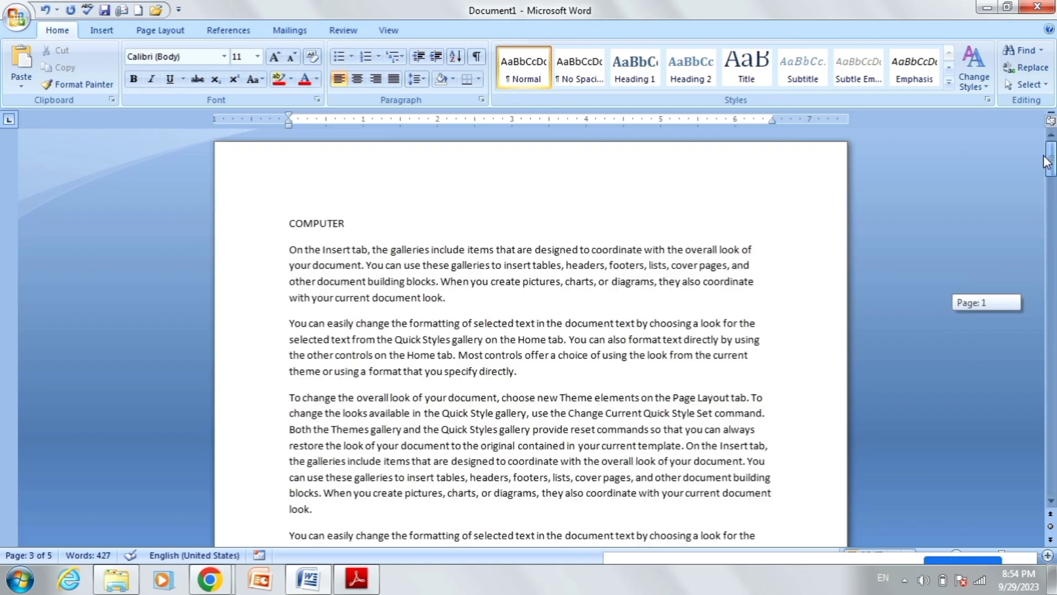
left_click(373, 591)
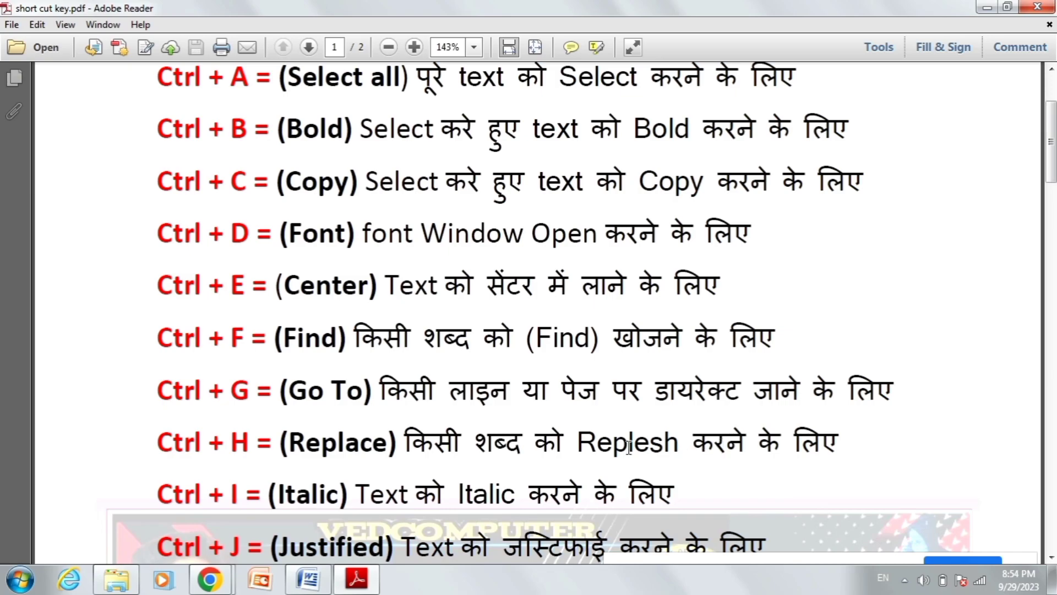
left_click(321, 586)
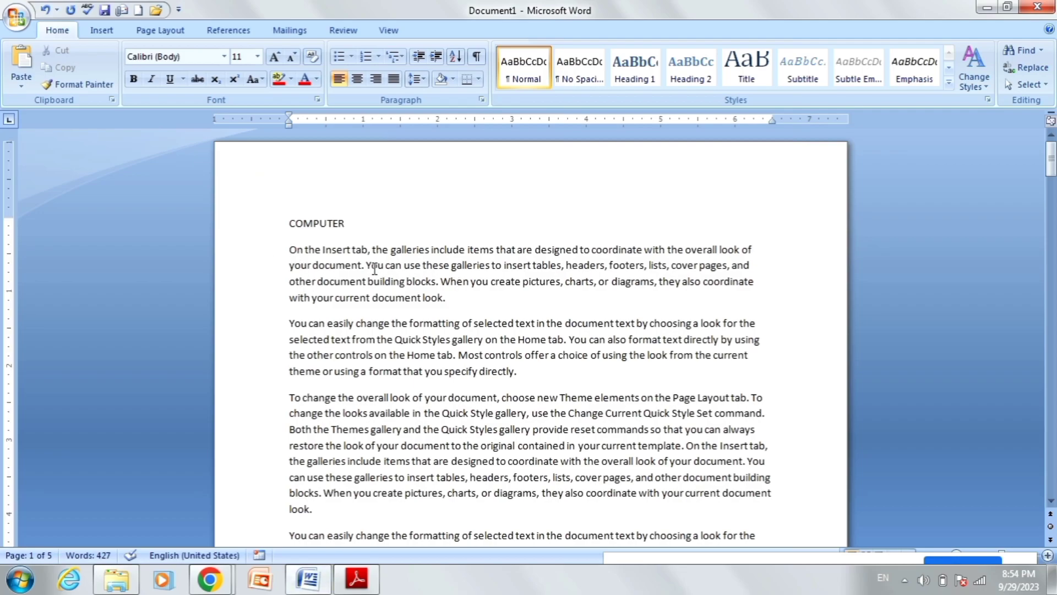
Open Replace with Ctrl+H, with THE as Find what and That as Replace with, and replace the first match
key("ctrl+h")
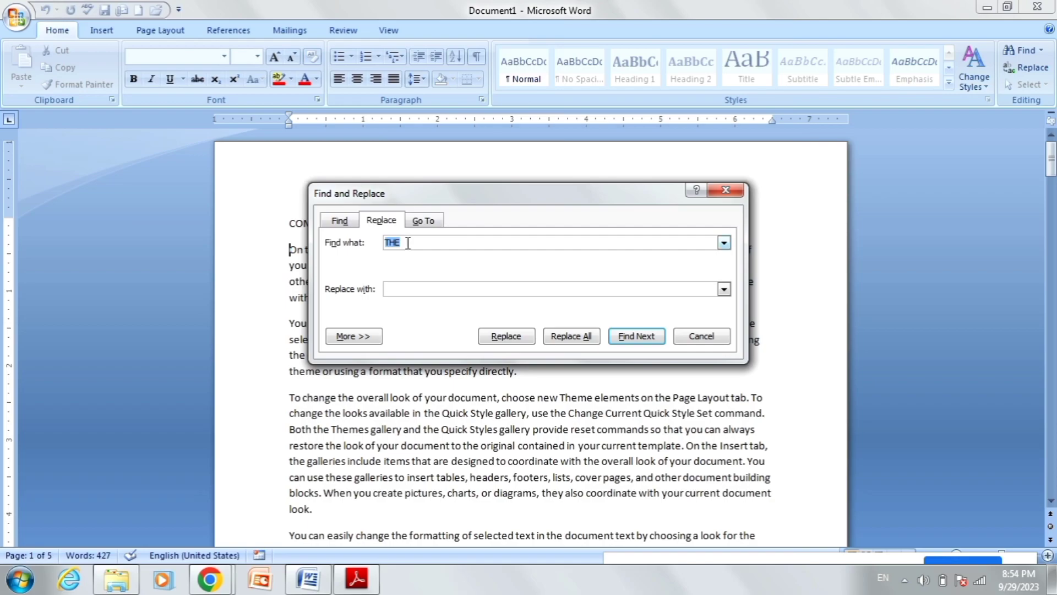
left_click(402, 242)
left_click_drag(438, 196, 624, 156)
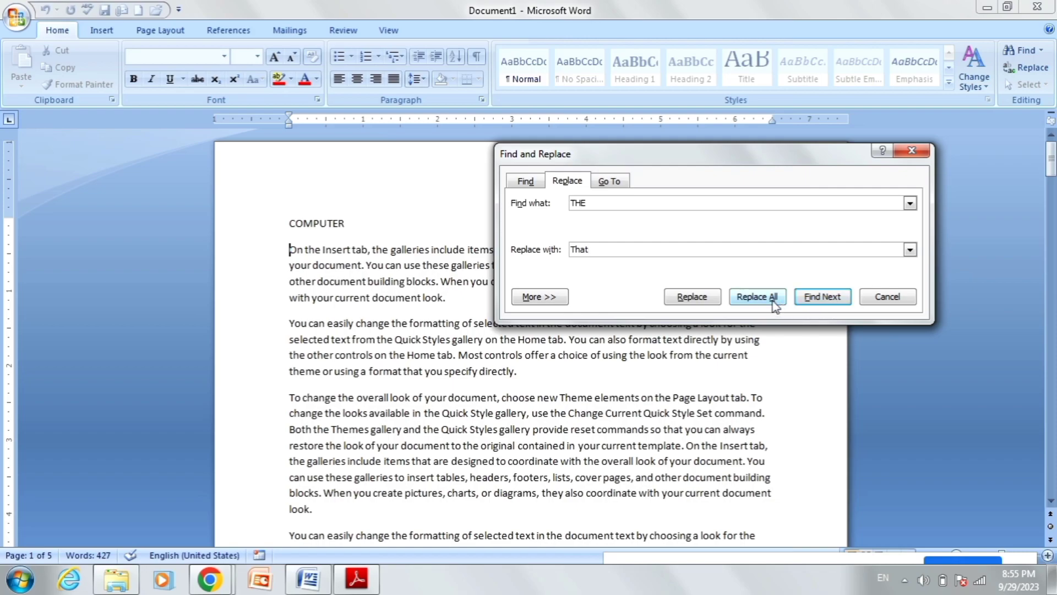
left_click(687, 302)
left_click(687, 302)
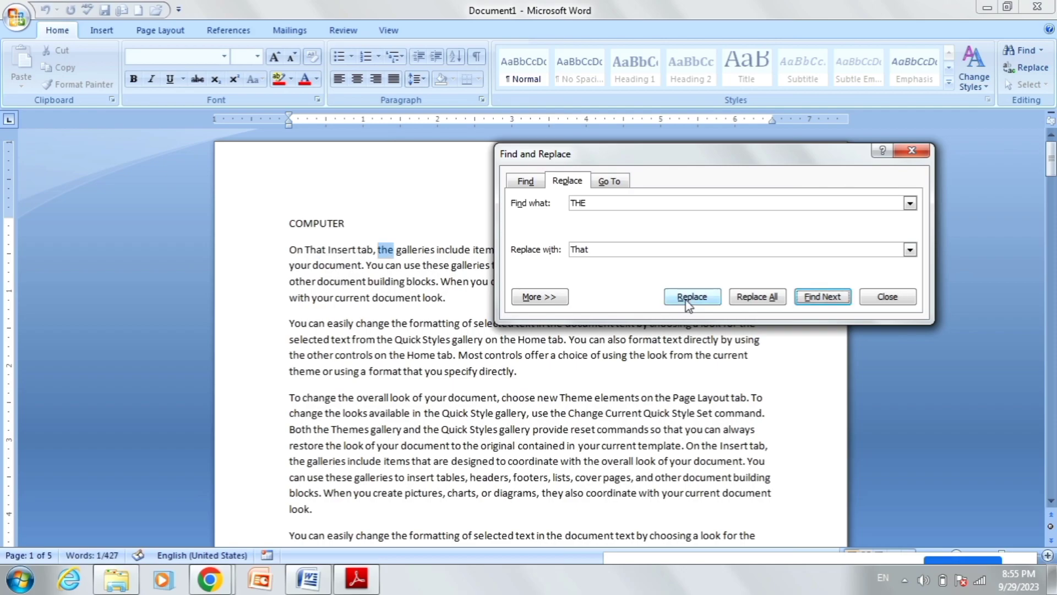
Replace the following occurrences of the one by one with That, including those inside they, other and theme
left_click(688, 302)
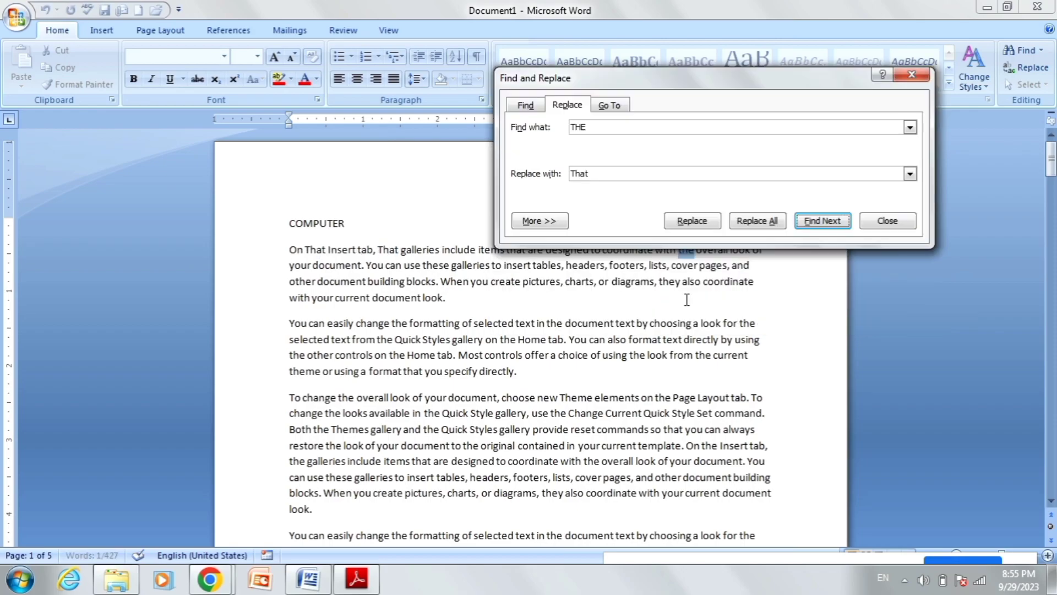
left_click(688, 221)
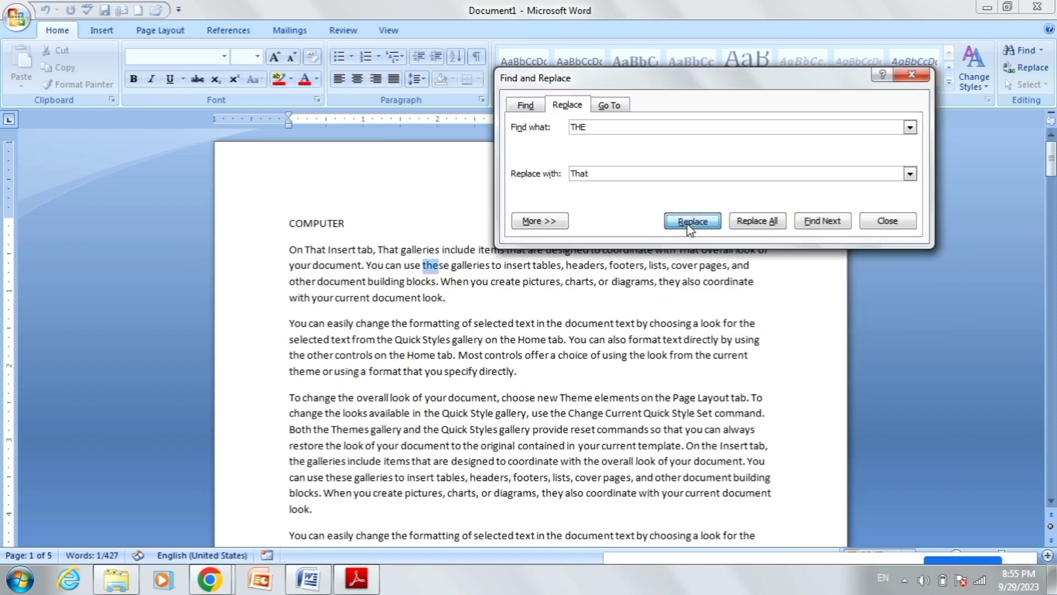
left_click(688, 221)
left_click(688, 221)
left_click(688, 221)
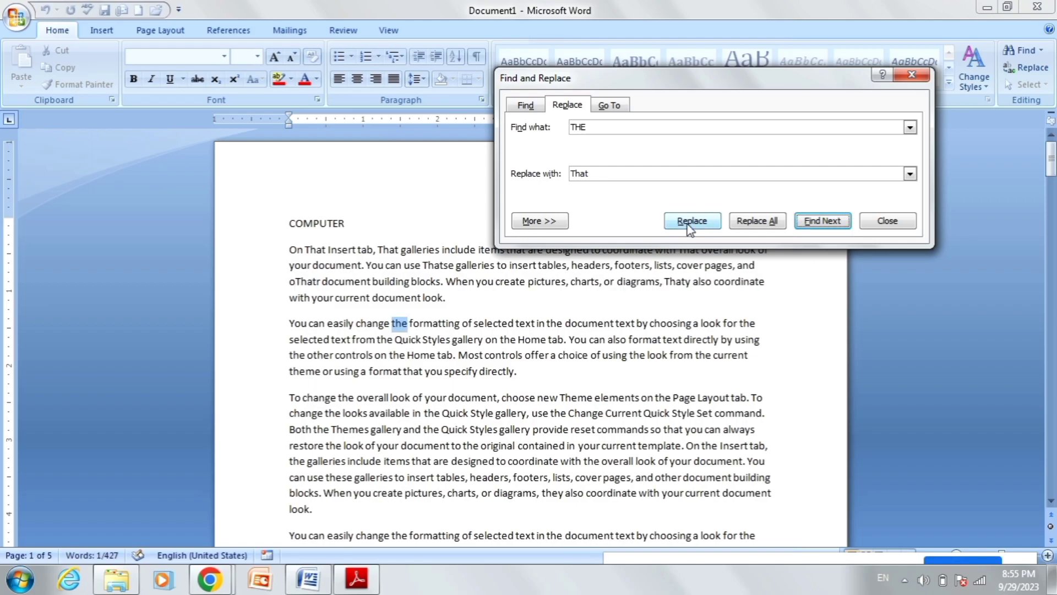
left_click(688, 221)
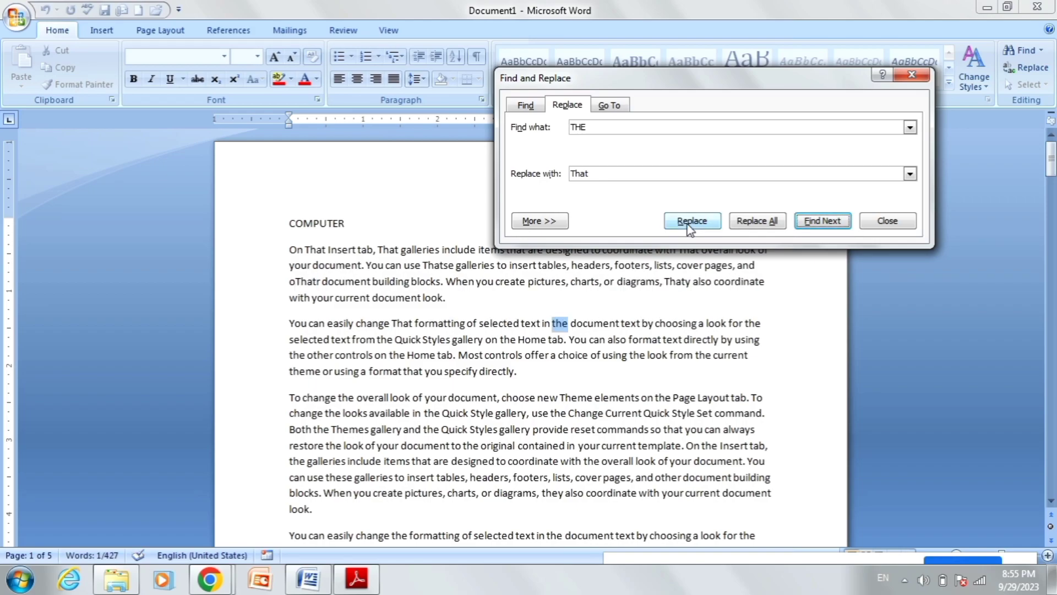
left_click(688, 221)
left_click(689, 221)
left_click(688, 220)
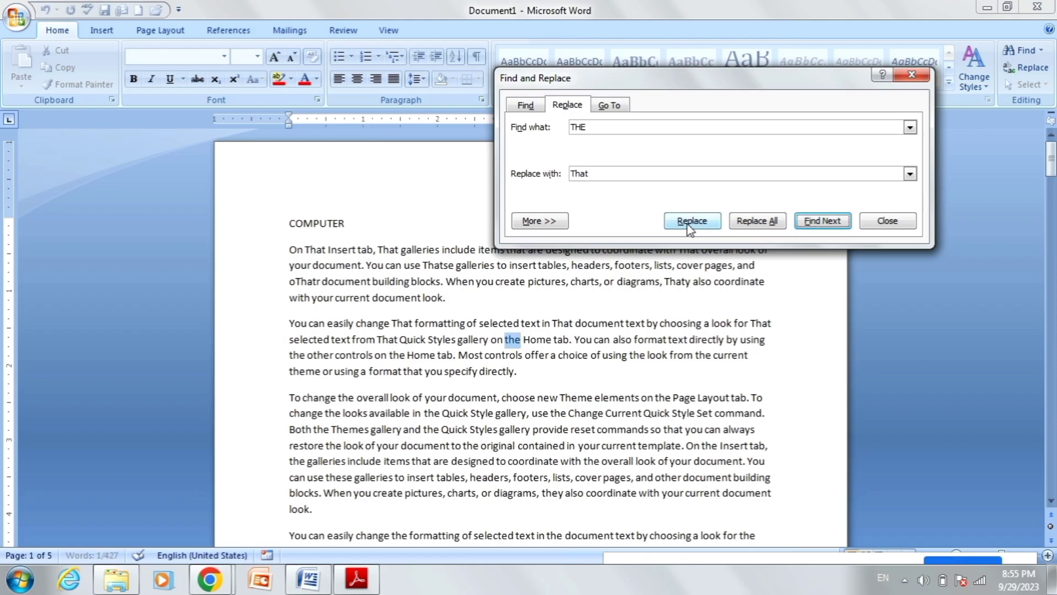
left_click(688, 221)
left_click(688, 221)
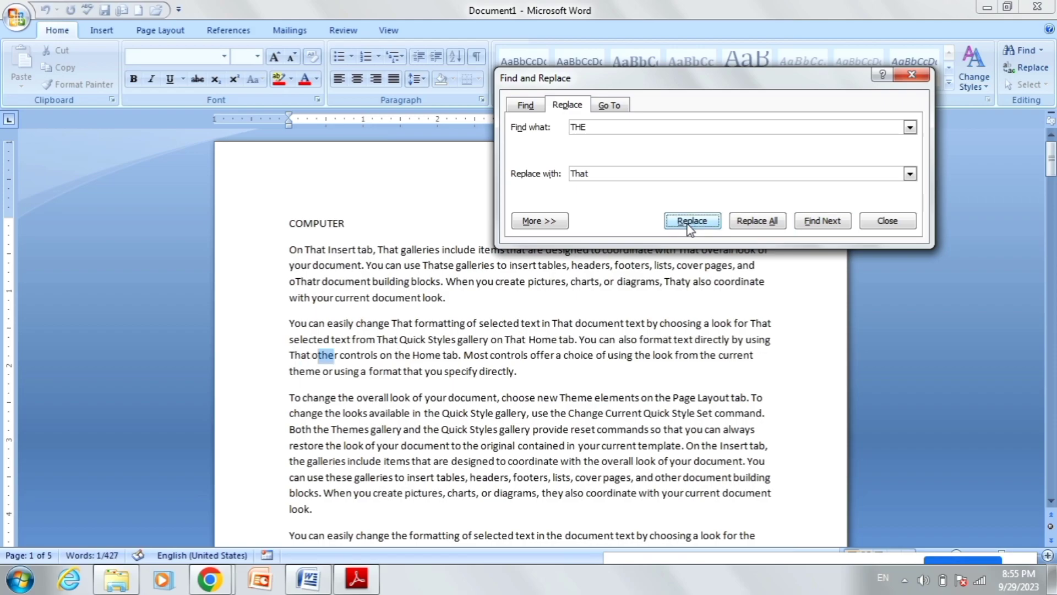
left_click(689, 221)
left_click(689, 221)
left_click(688, 220)
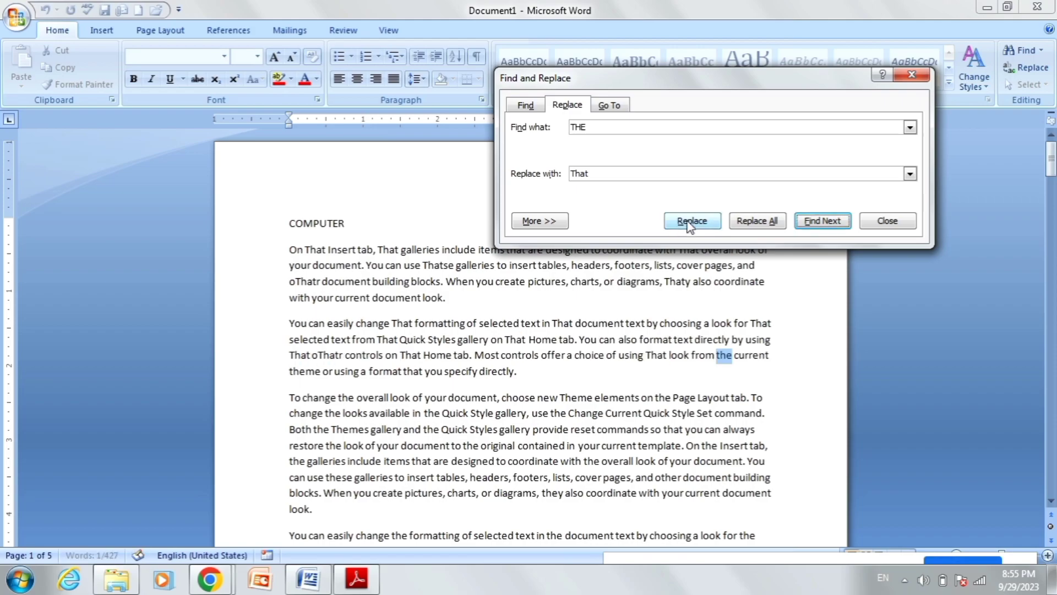
left_click(689, 221)
left_click(688, 220)
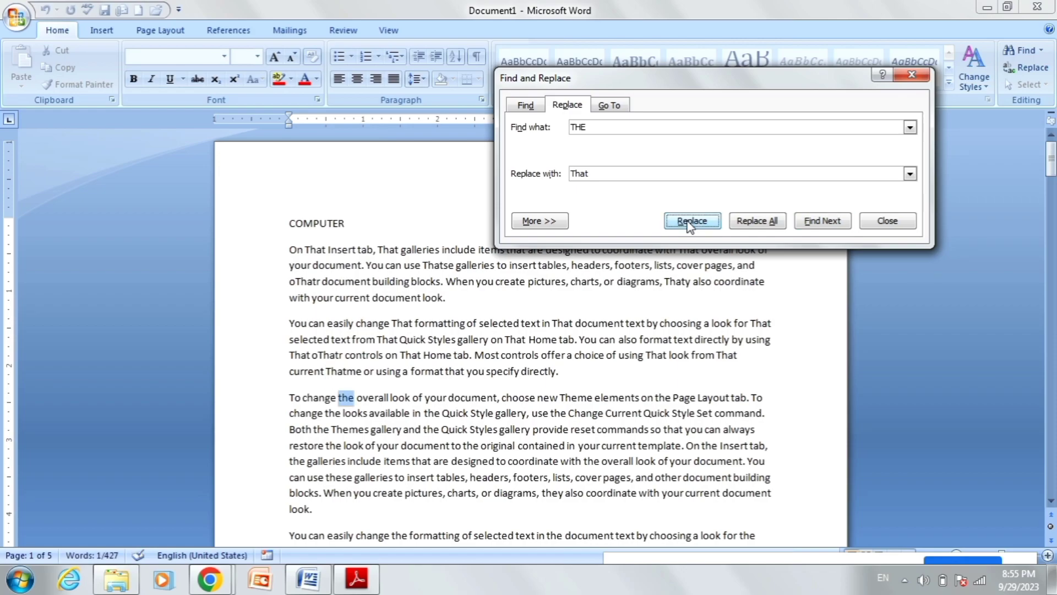
Replace All remaining occurrences, confirm the 45 replacements, and close the window
left_click(758, 225)
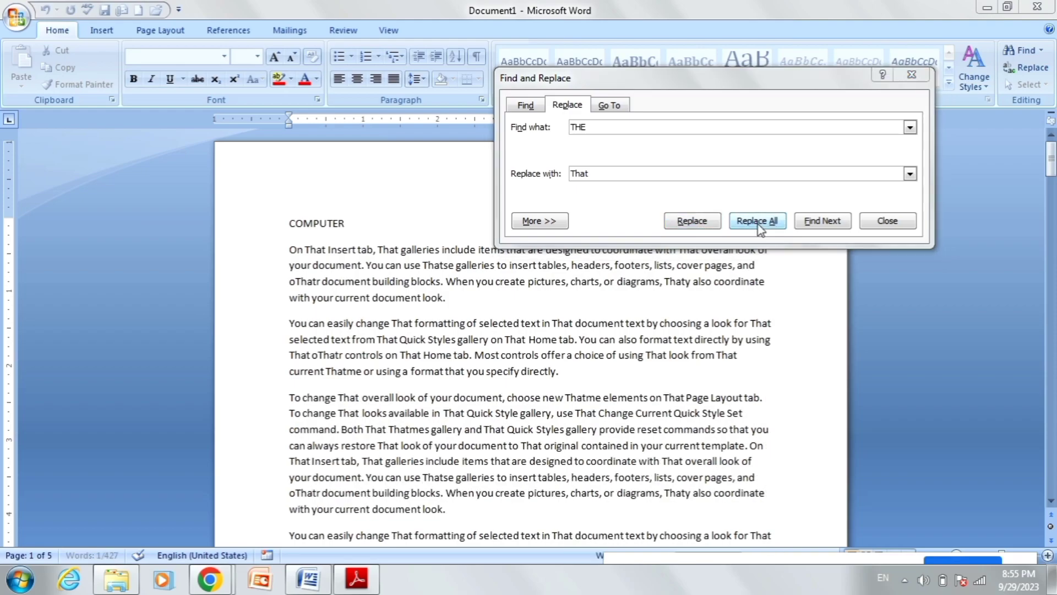
left_click(533, 328)
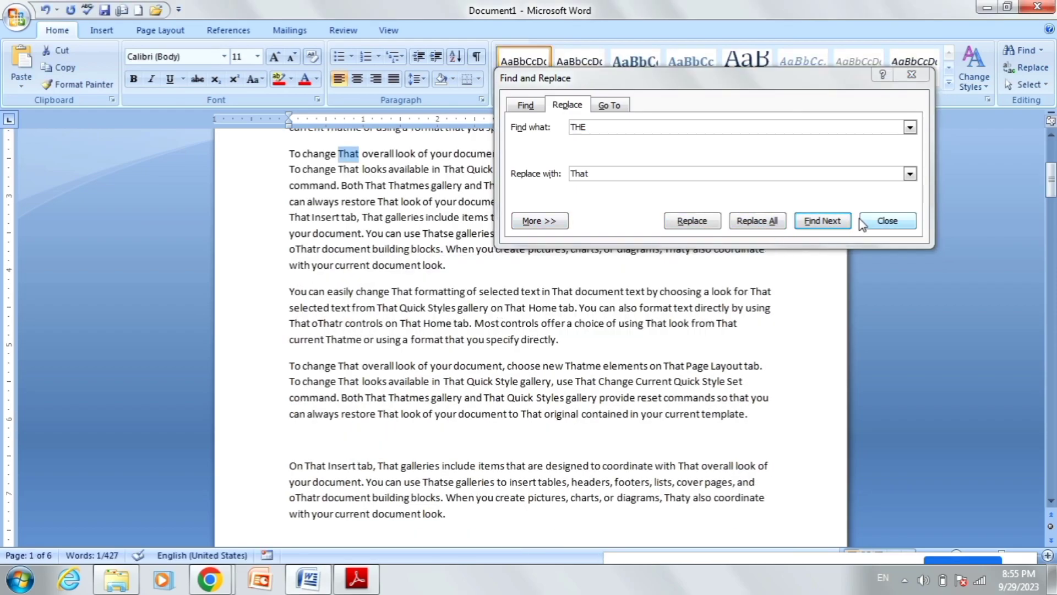
left_click(879, 222)
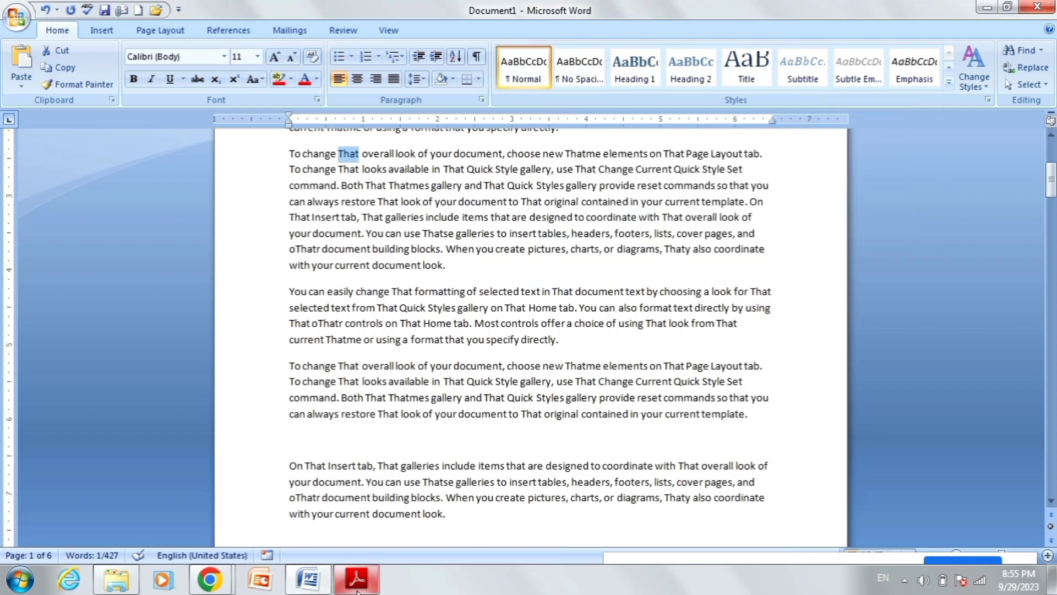
left_click(357, 578)
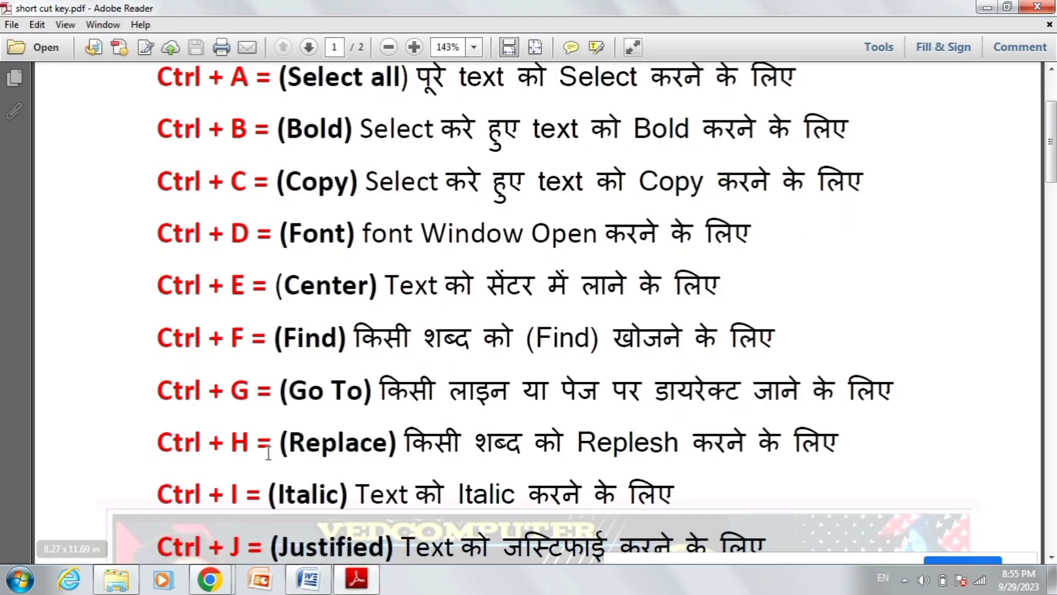
scroll(265, 454, "down", 1)
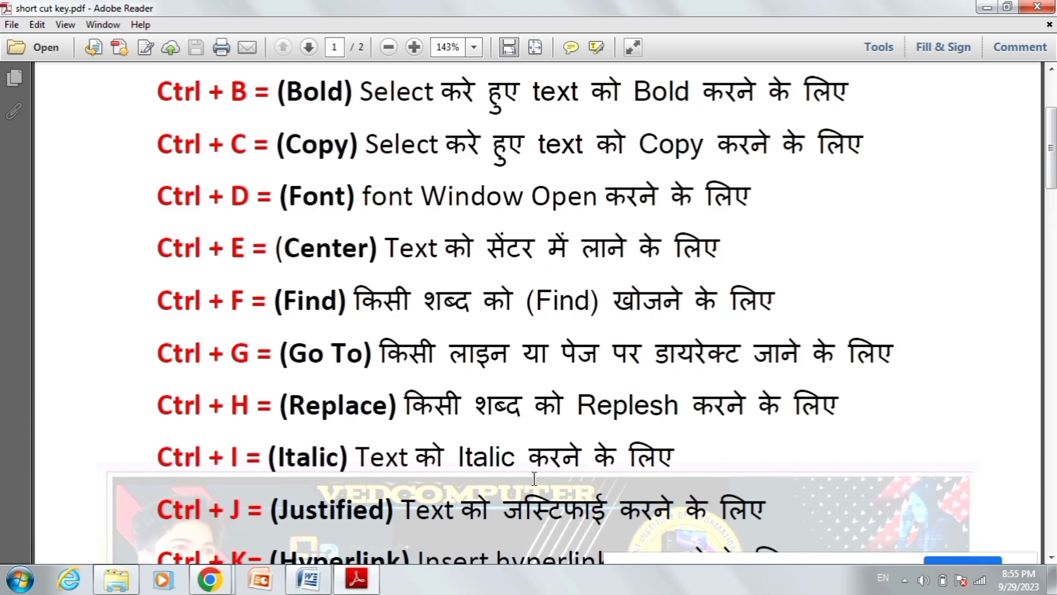
mouse_move(355, 579)
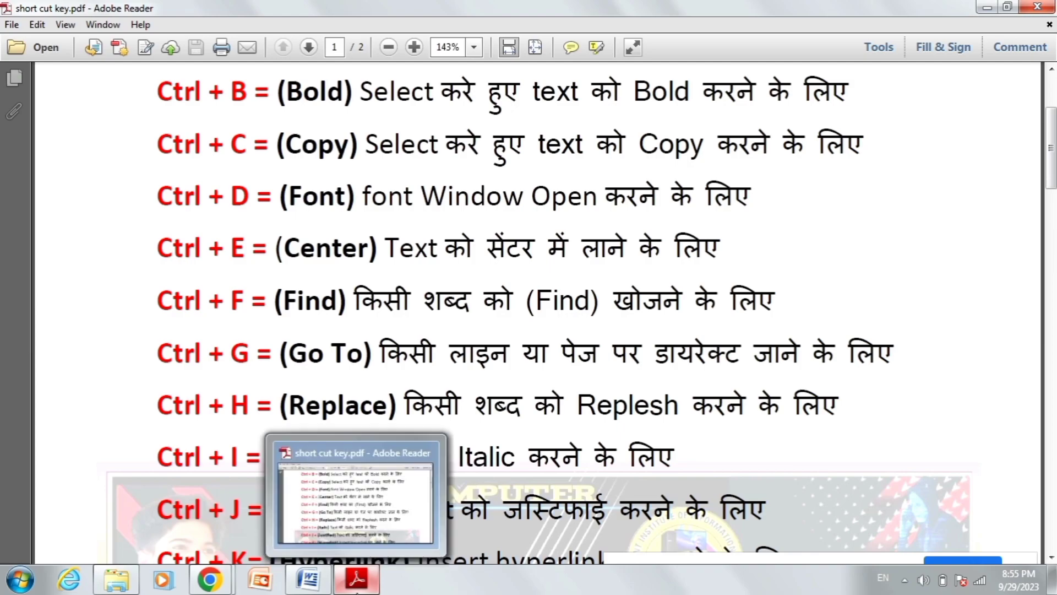
left_click(308, 579)
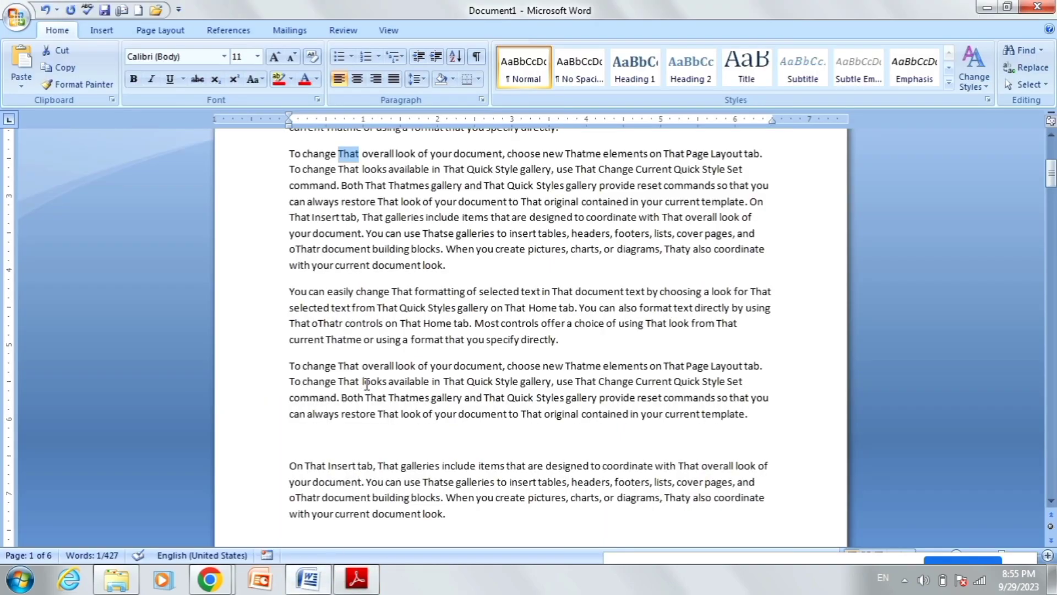
Select all text, toggle italic with Ctrl+I twice so it ends regular, then switch to the PDF
left_click(296, 223)
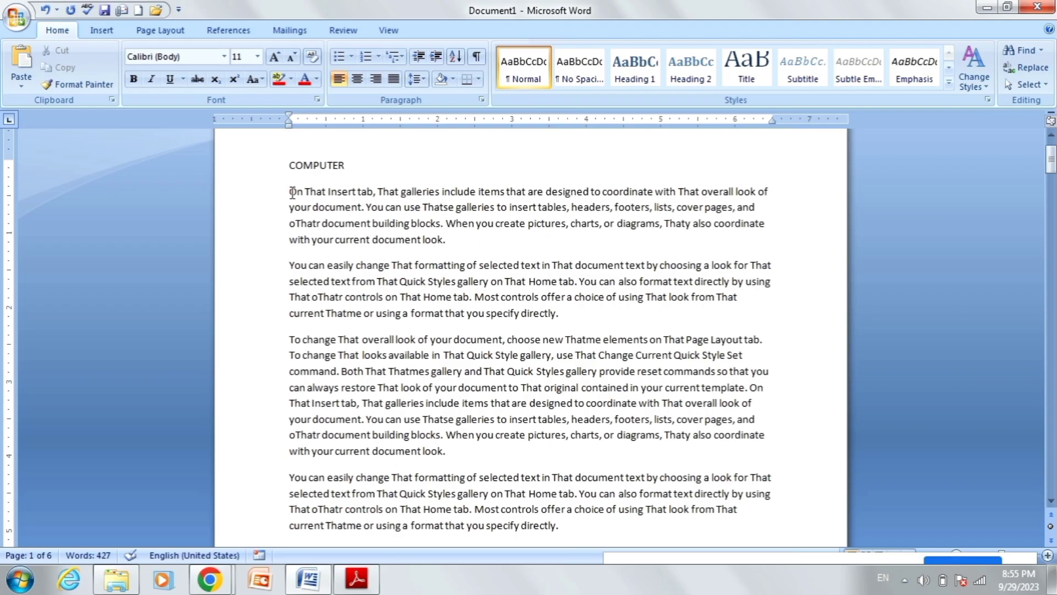
key("ctrl+a")
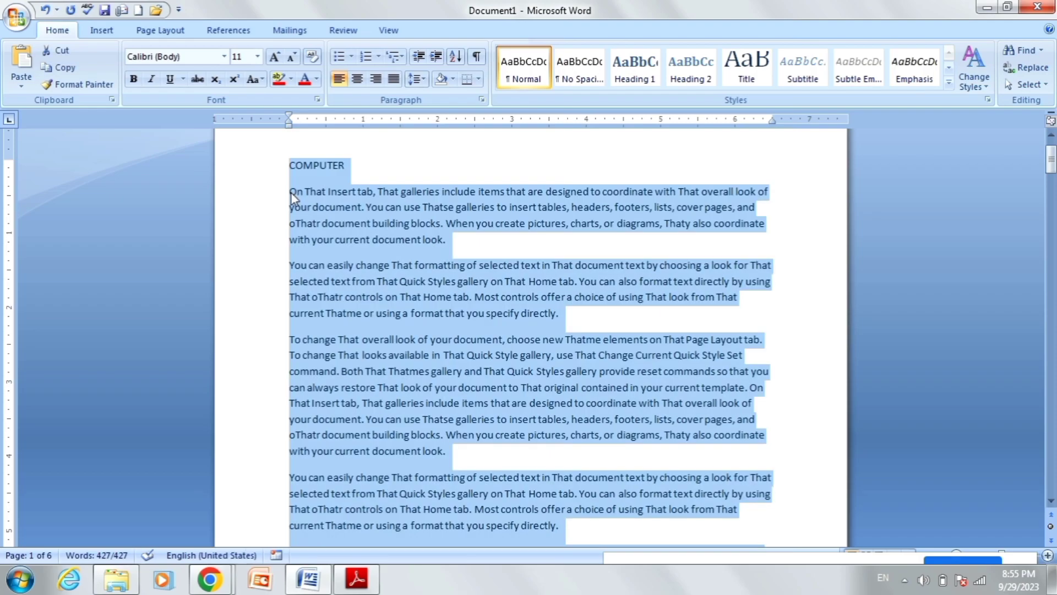
key("ctrl+i")
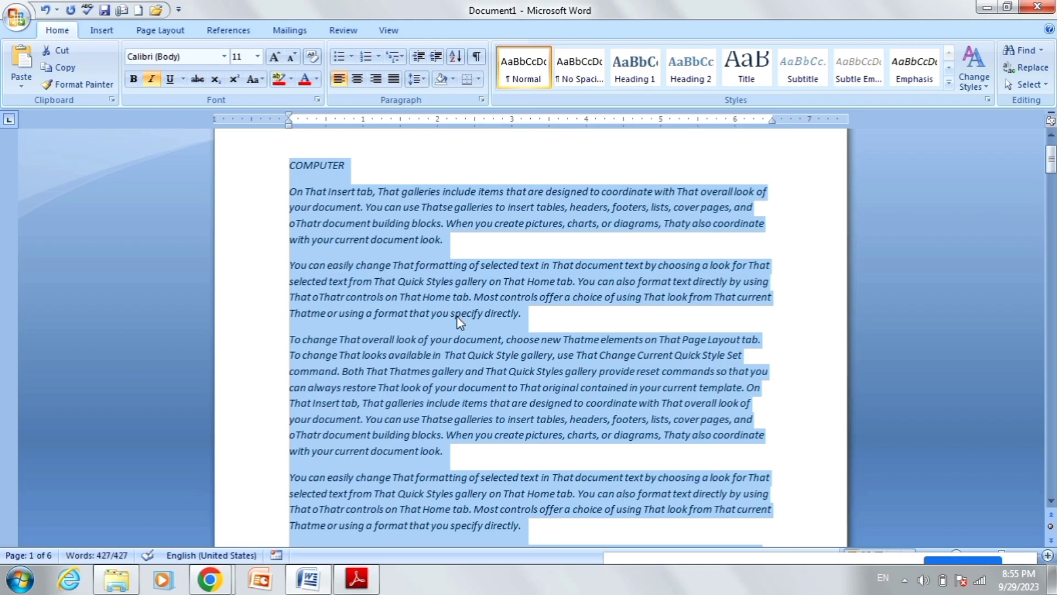
key("ctrl+i")
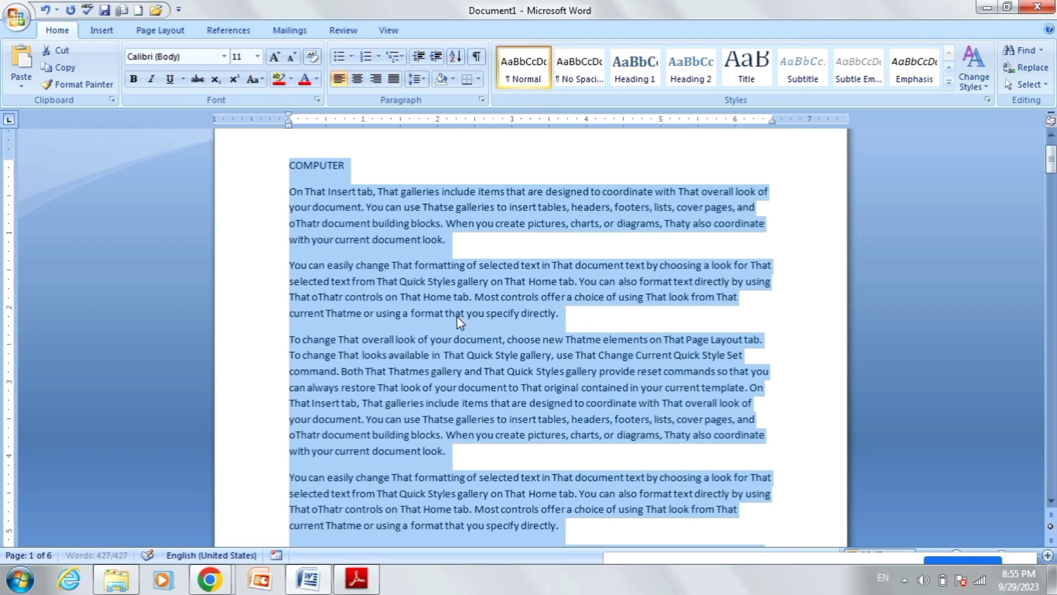
key("ctrl+i")
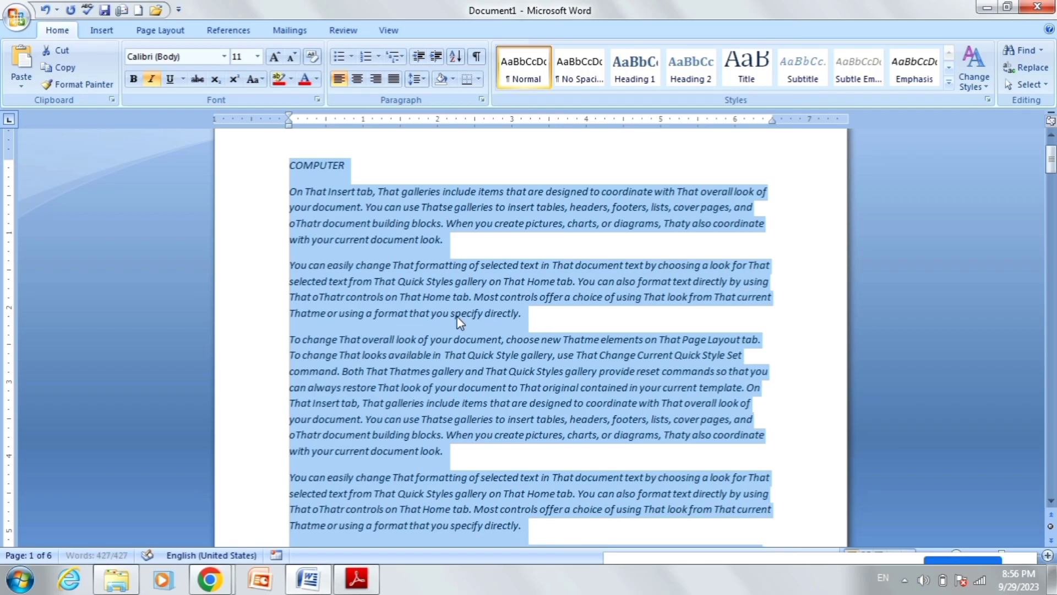
key("ctrl+i")
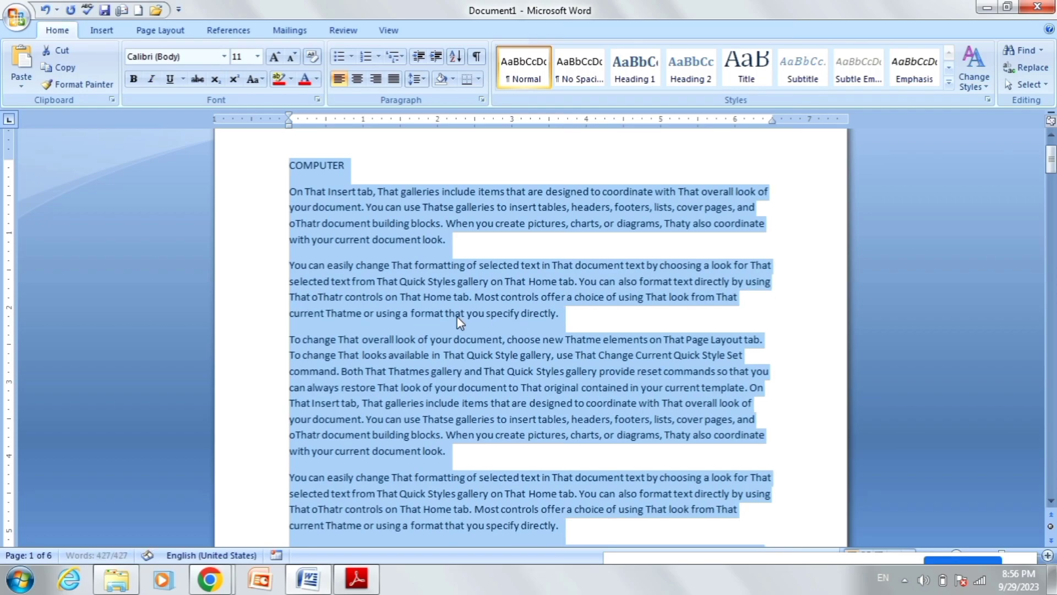
left_click(356, 578)
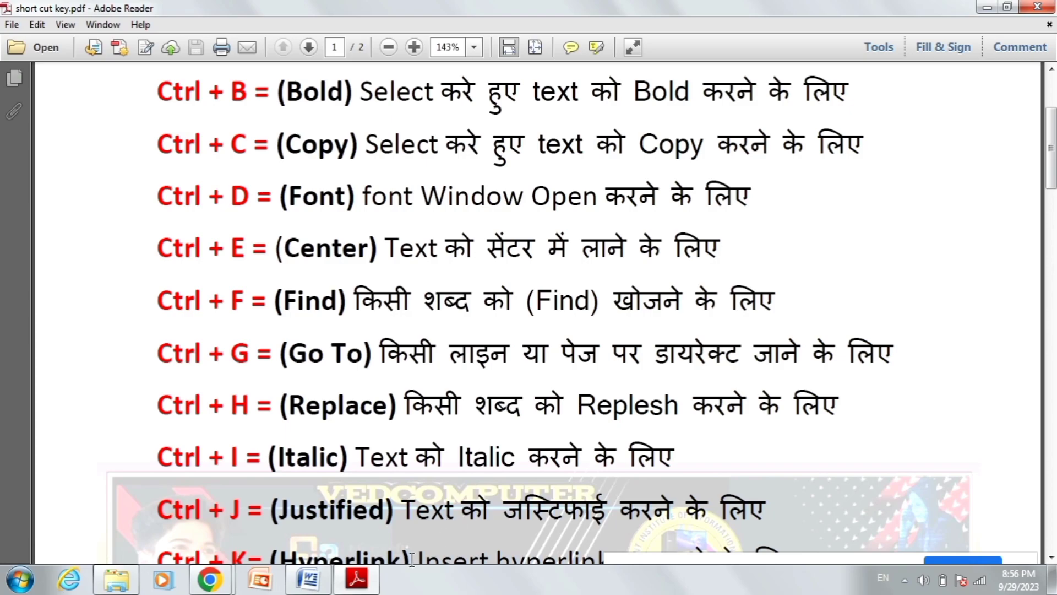
Back in Word, select the COMPUTER heading and right-align it
left_click(308, 578)
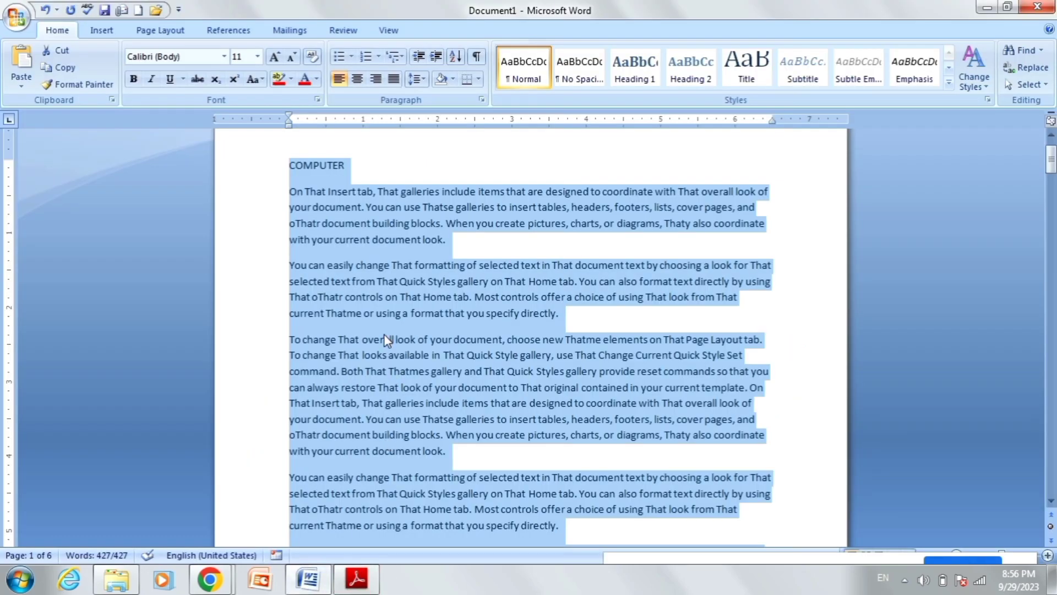
left_click(363, 170)
left_click_drag(285, 164, 350, 165)
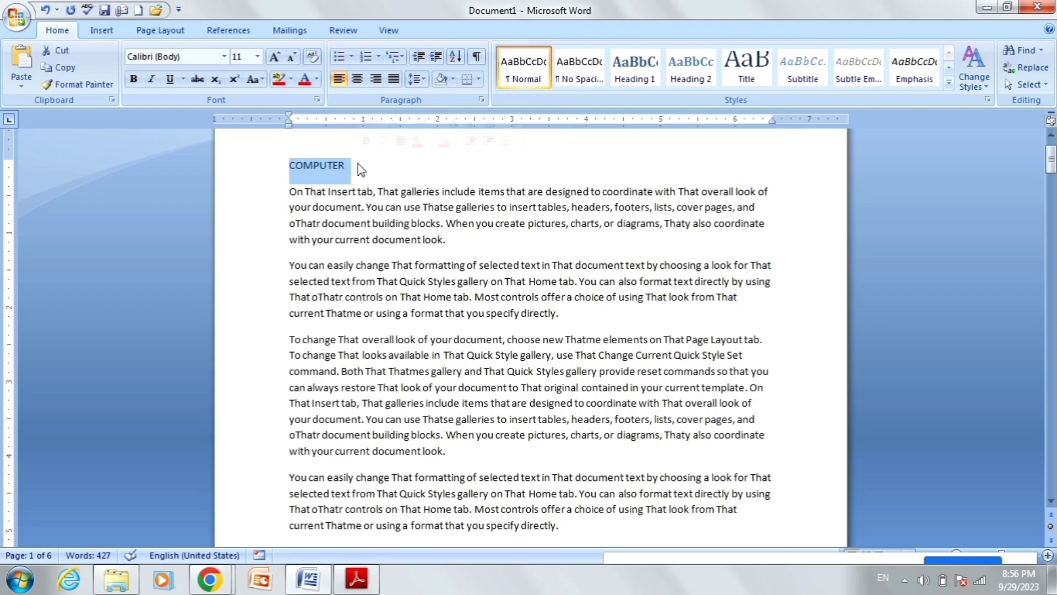
left_click(375, 79)
left_click(717, 166)
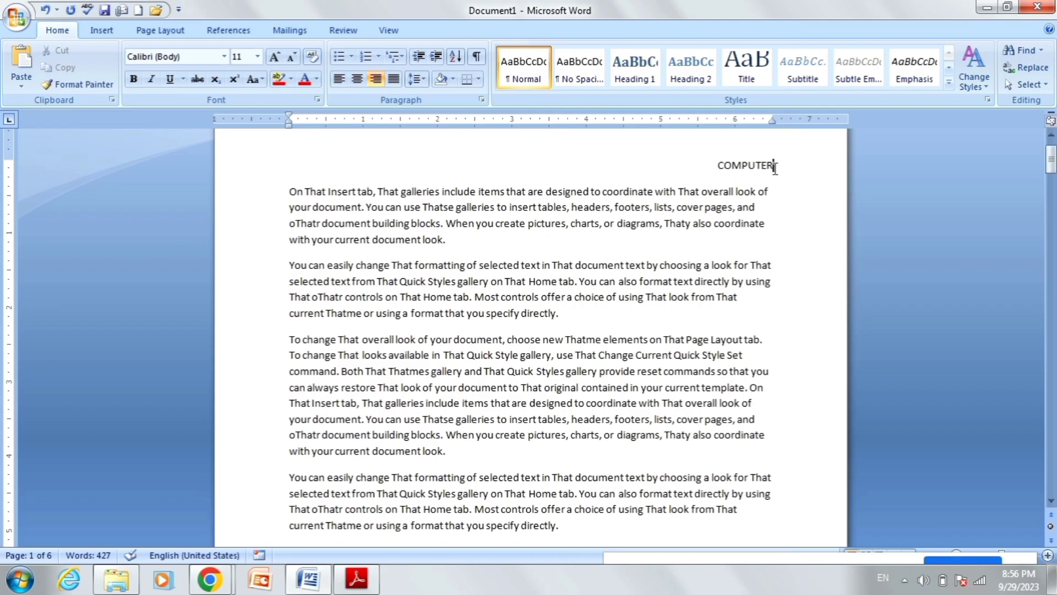
Reselect the COMPUTER heading and justify it with Ctrl+J so it returns to the left margin
mouse_move(775, 167)
left_mouse_down()
mouse_move(718, 167)
mouse_move(785, 167)
left_mouse_up()
left_click(733, 167)
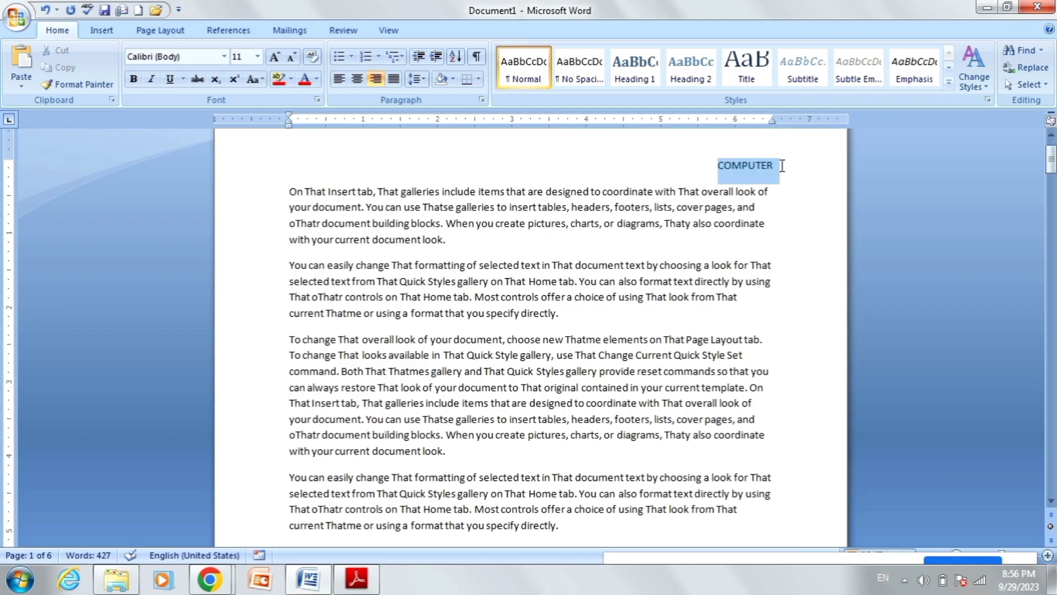
key("ctrl+j")
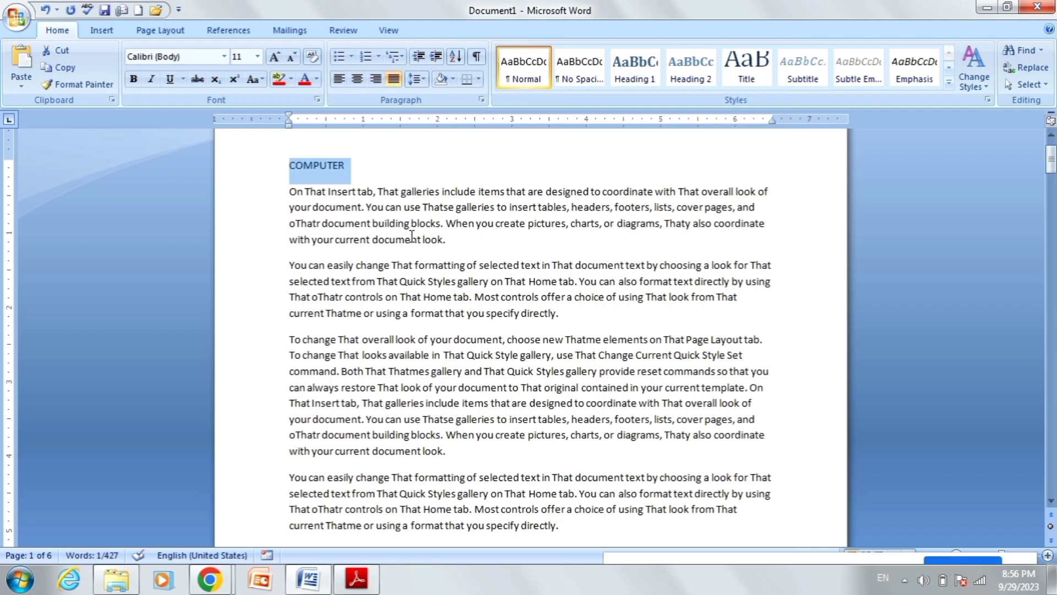
left_click(348, 301)
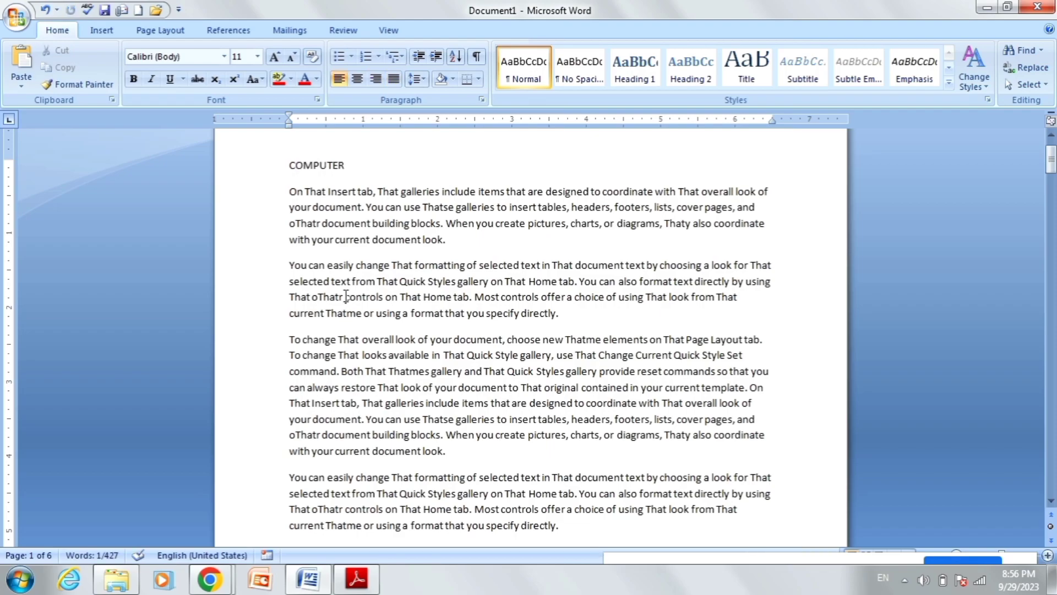
Select all text with Ctrl+A, justify every paragraph with Ctrl+J, then deselect and scroll to the top
key("ctrl+a")
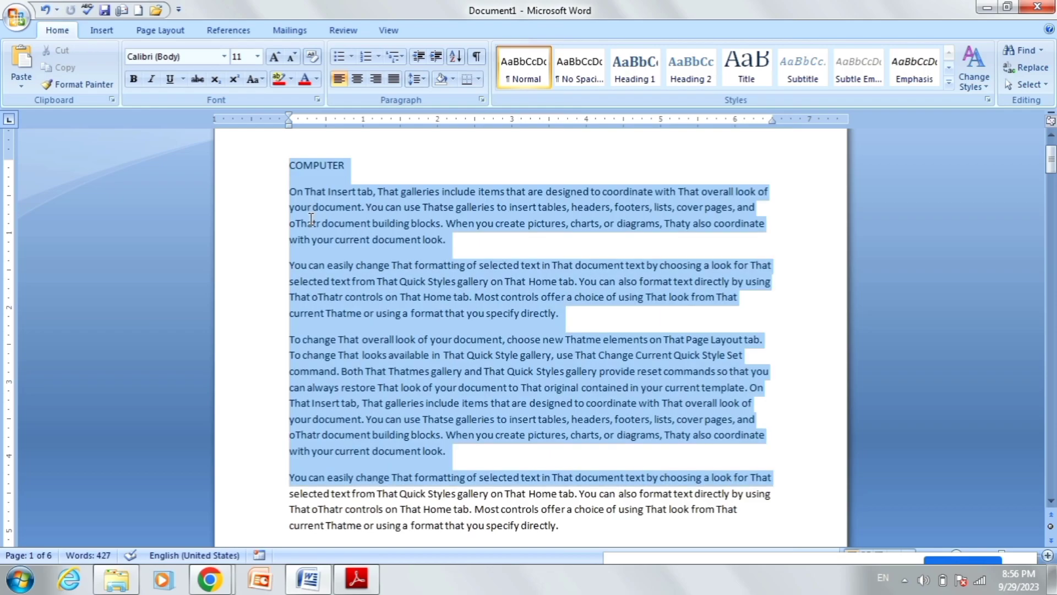
scroll(526, 348, "down", 3)
scroll(576, 326, "up", 2)
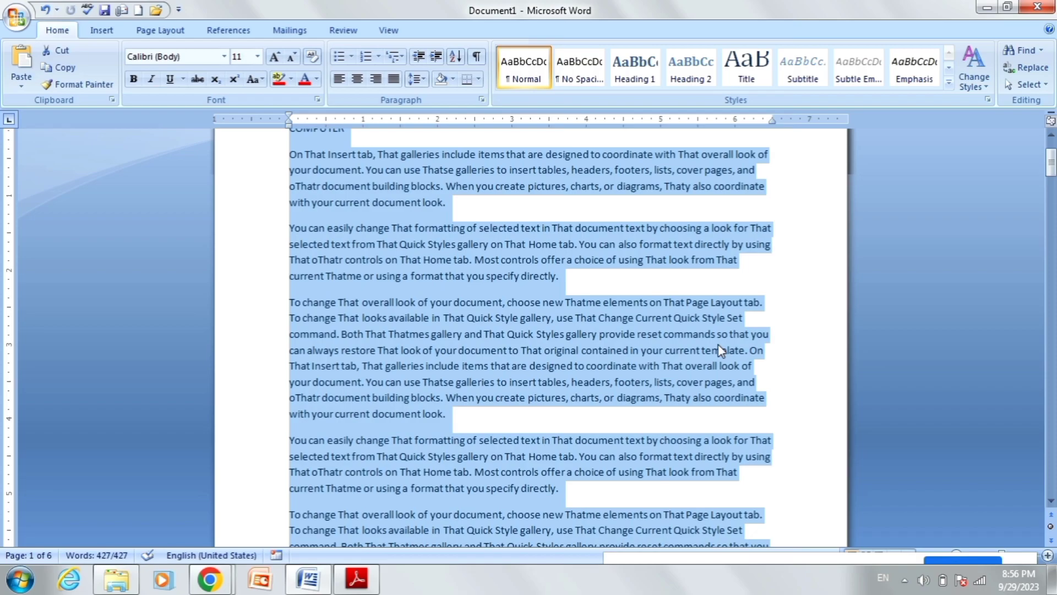
key("ctrl+j")
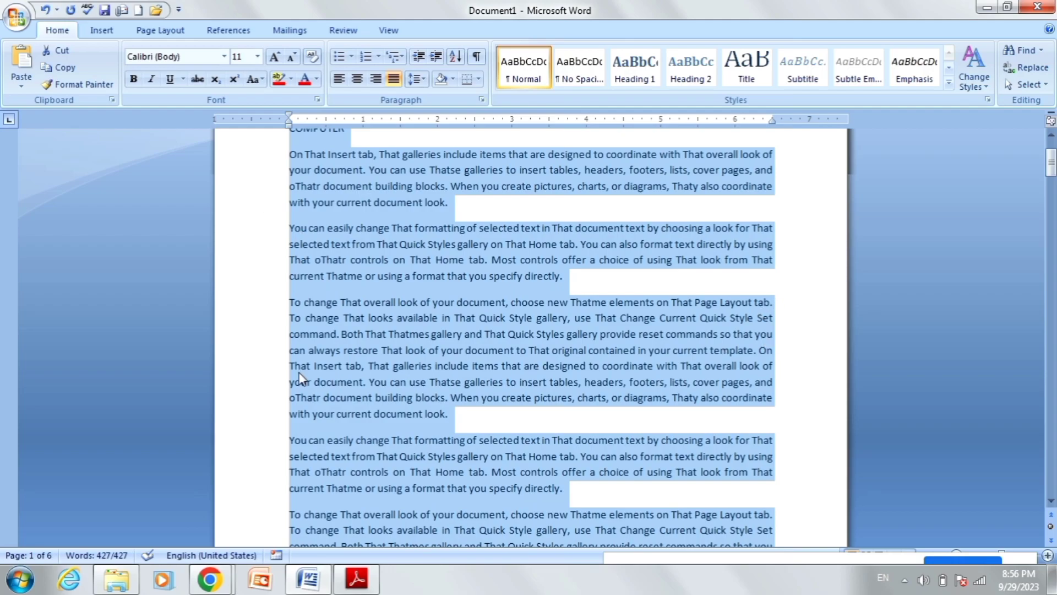
scroll(839, 266, "down", 2)
scroll(779, 354, "down", 1)
scroll(780, 384, "up", 1)
left_click(780, 353)
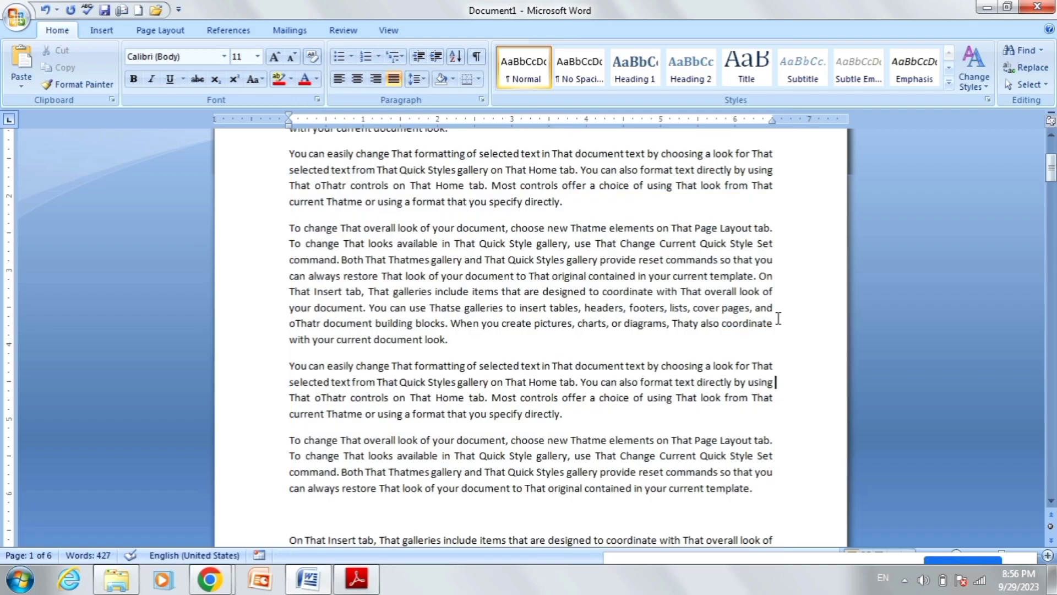
scroll(778, 314, "up", 1)
scroll(429, 319, "up", 3)
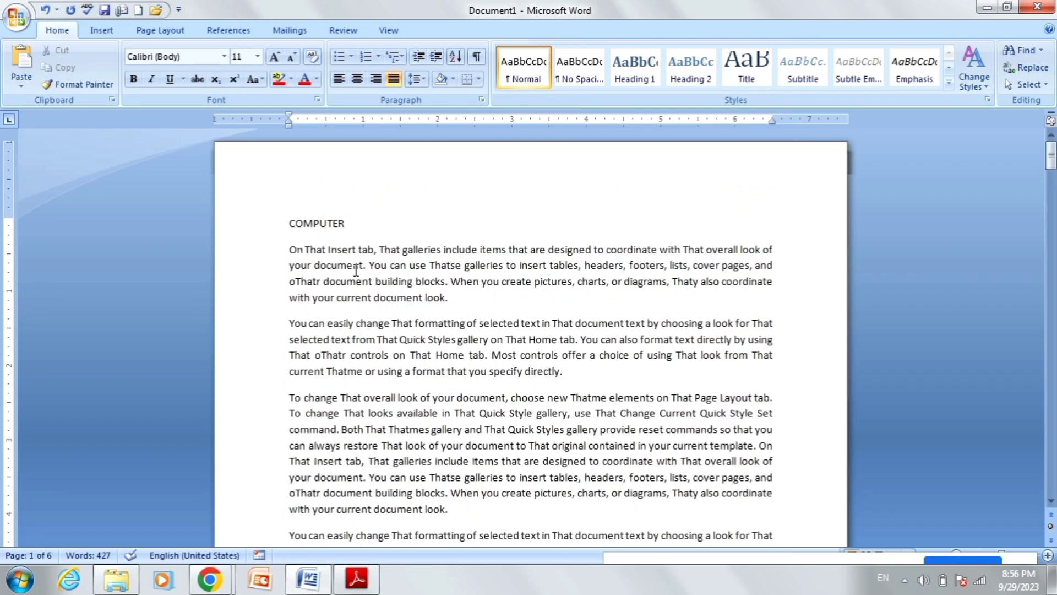
Scroll the shortcut PDF down to the Ctrl + K Hyperlink entry, then return to Word
left_click(357, 578)
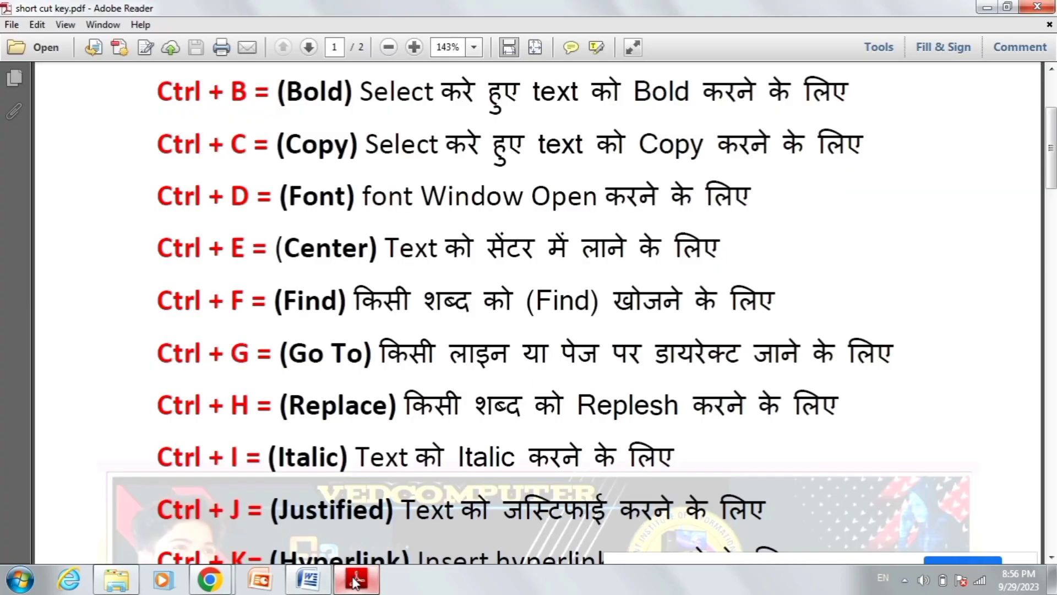
scroll(263, 509, "down", 1)
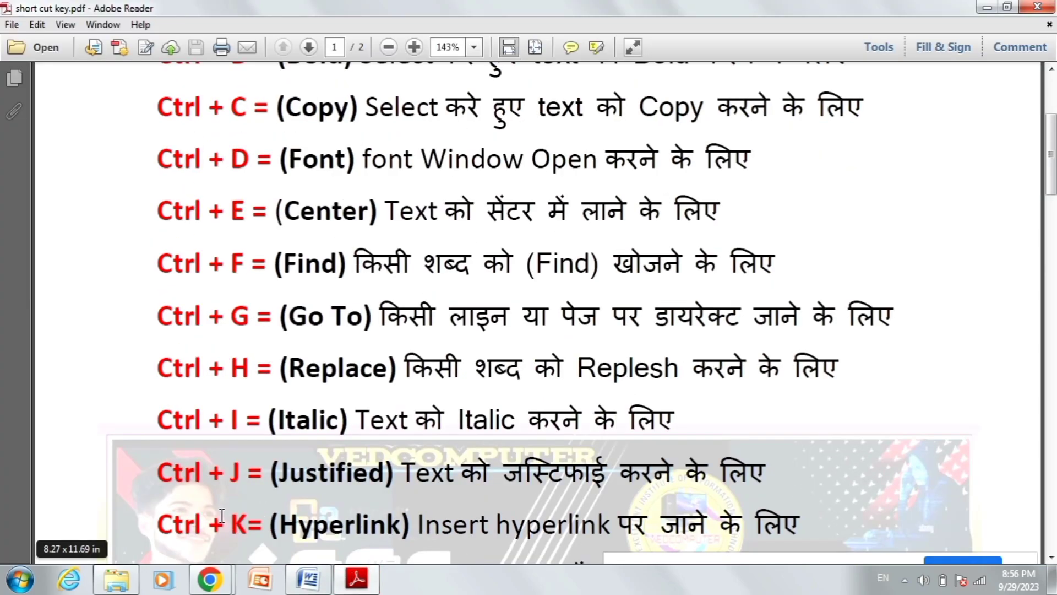
scroll(221, 515, "down", 2)
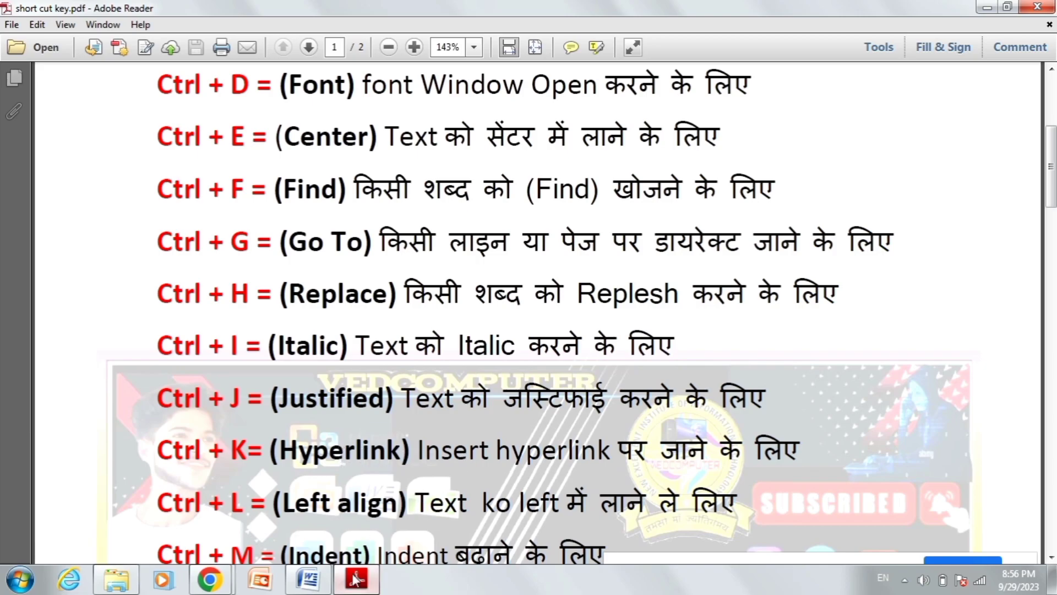
left_click(308, 578)
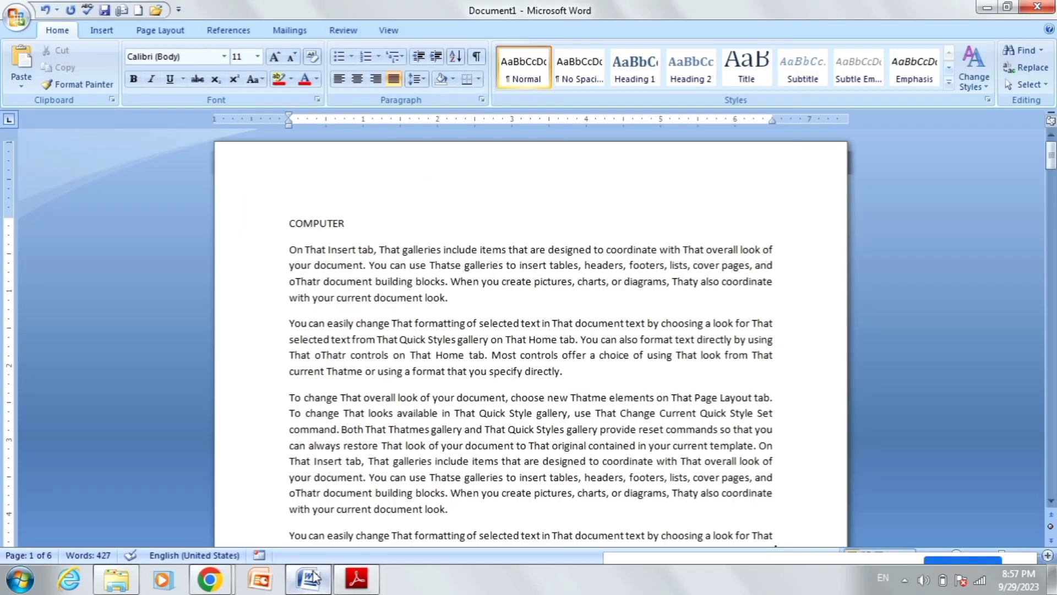
Insert a Ctrl+K hyperlink to 'start mail marge.docx' right after the COMPUTER heading
left_click(377, 216)
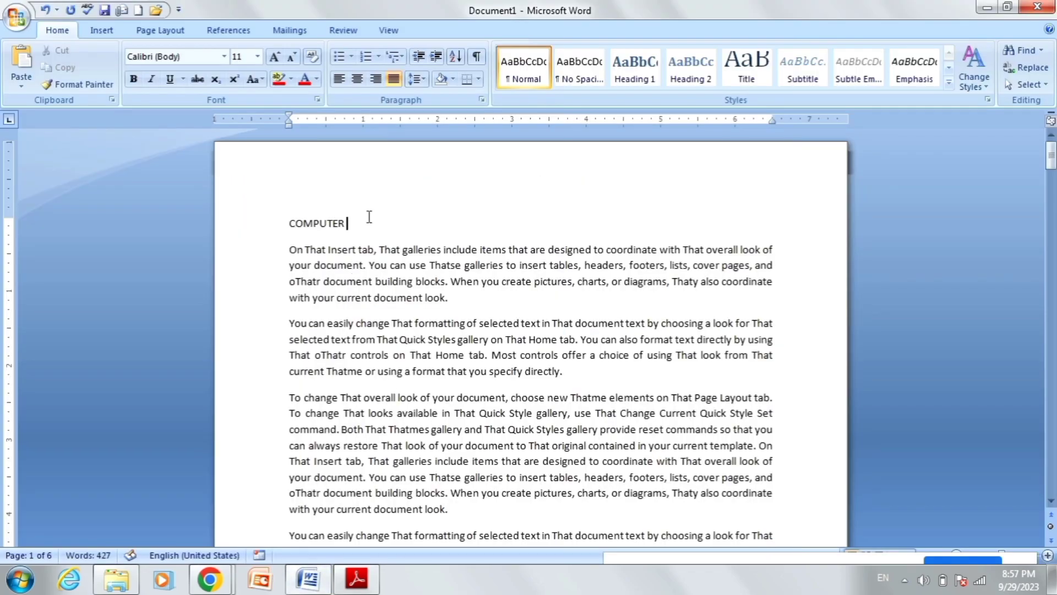
left_click(96, 33)
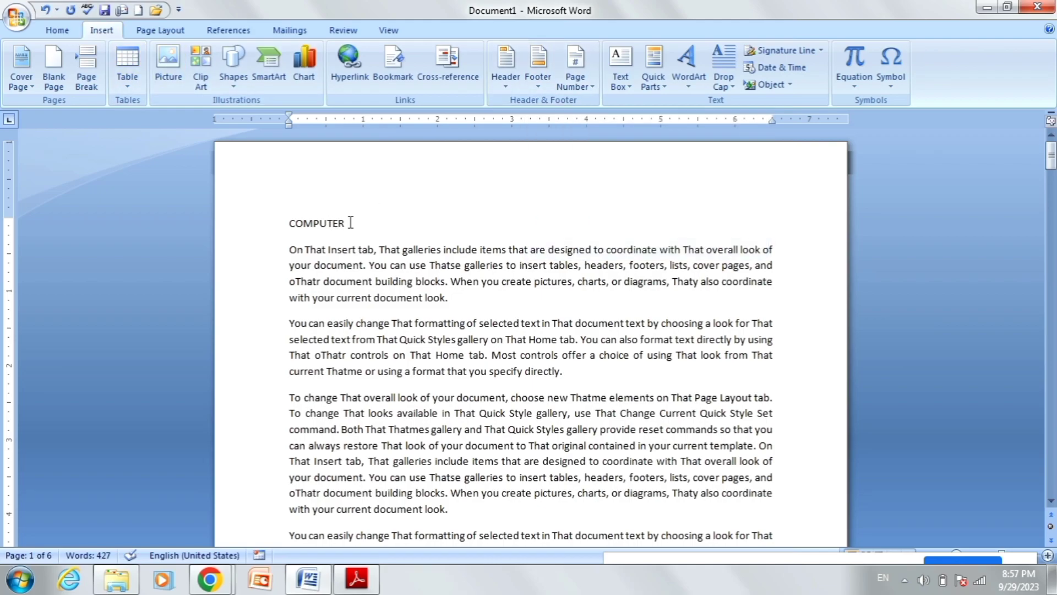
key("ctrl+k")
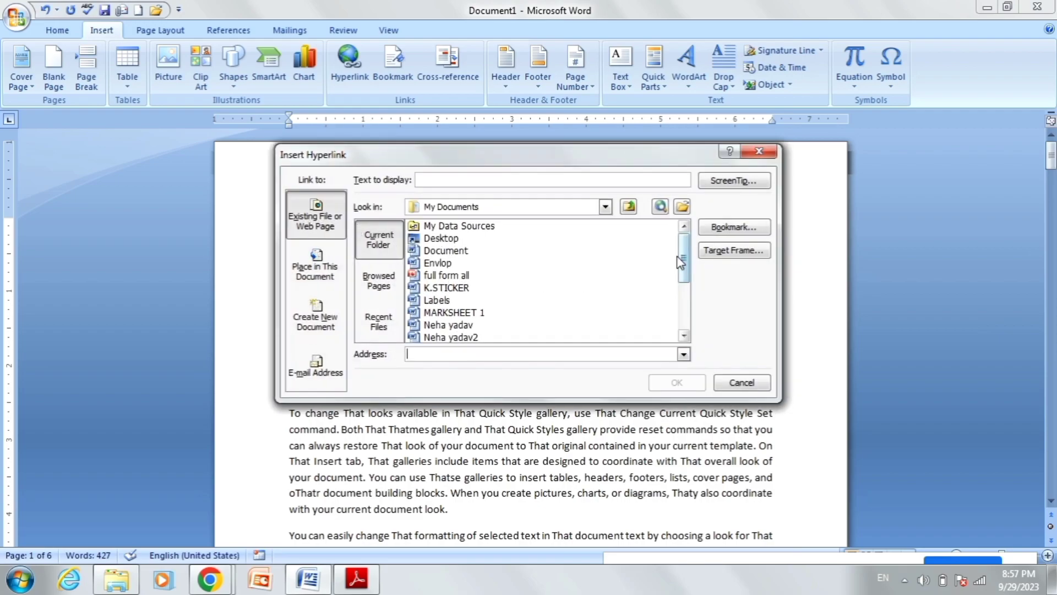
mouse_move(683, 263)
left_mouse_down()
mouse_move(683, 311)
mouse_move(684, 260)
left_mouse_up()
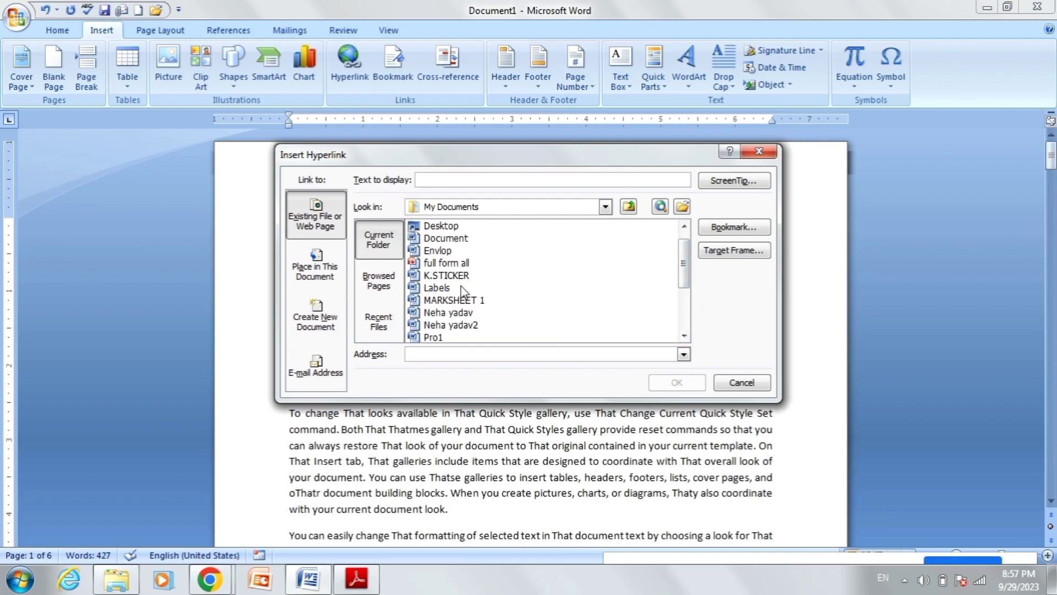
left_click_drag(682, 279, 683, 267)
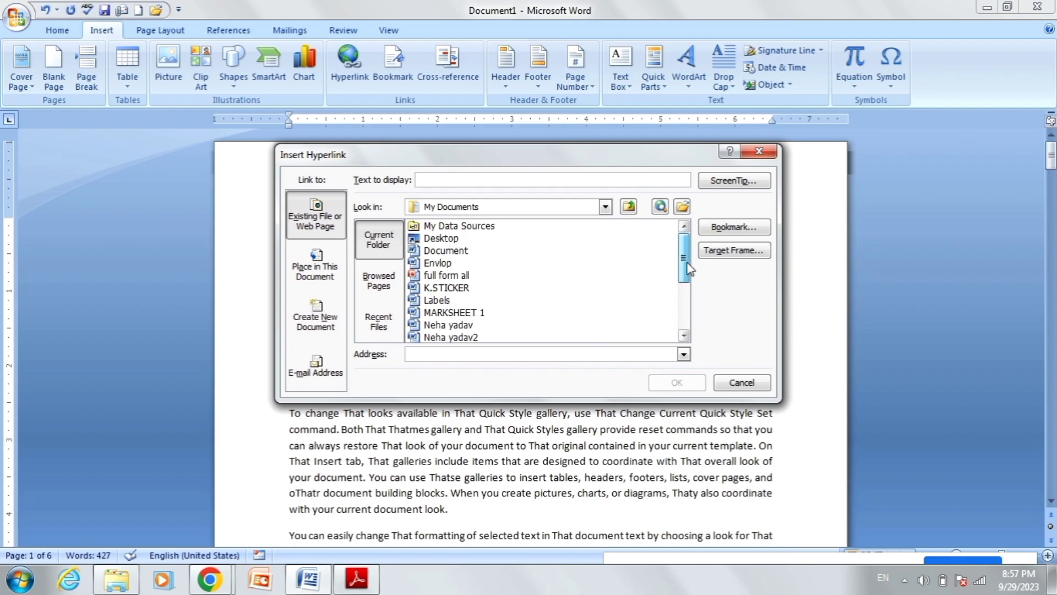
left_click(441, 252)
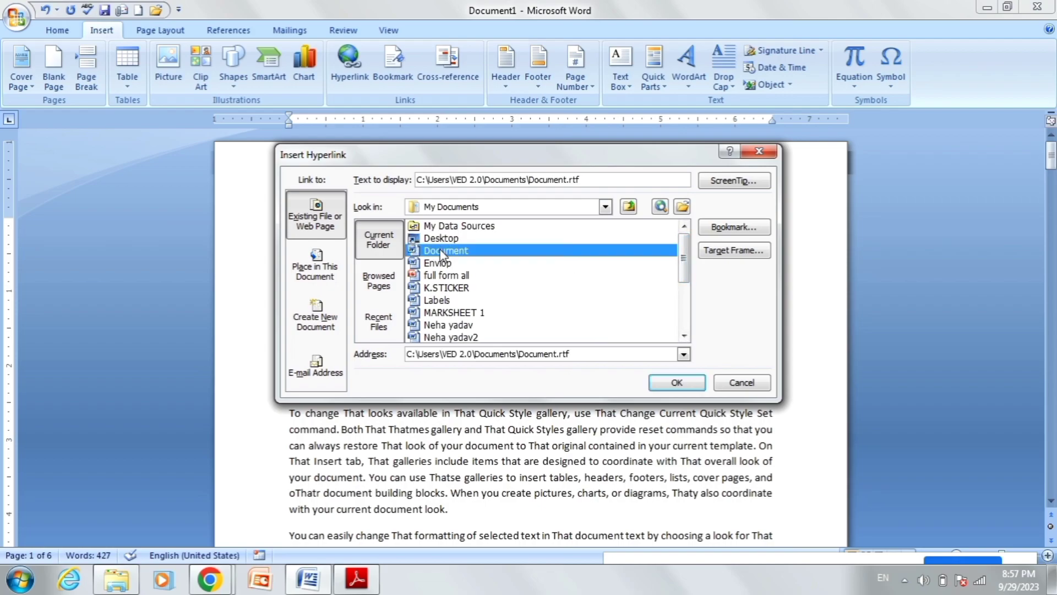
left_click(447, 275)
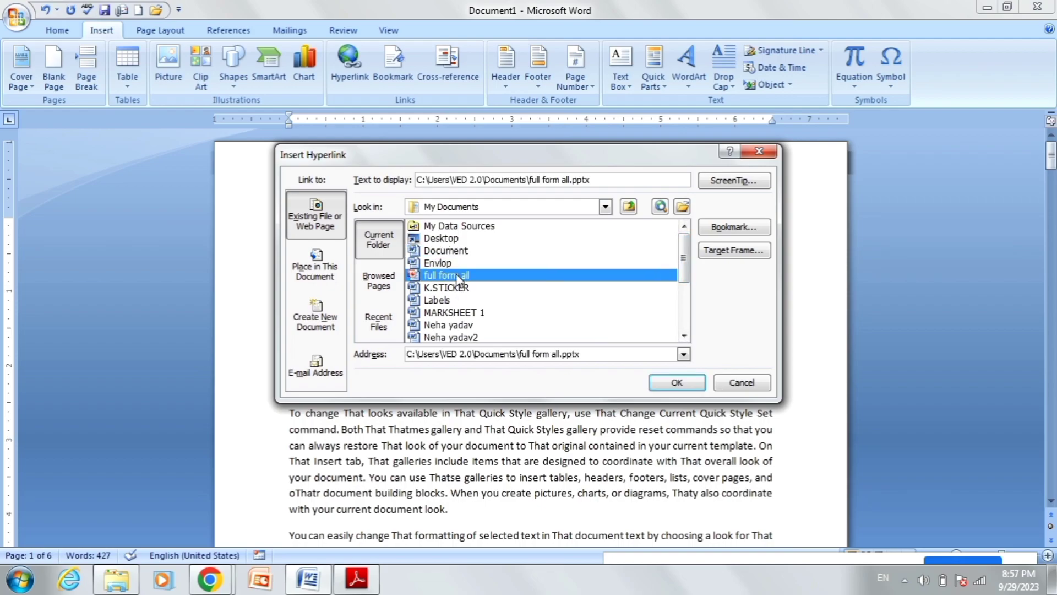
left_click(472, 313)
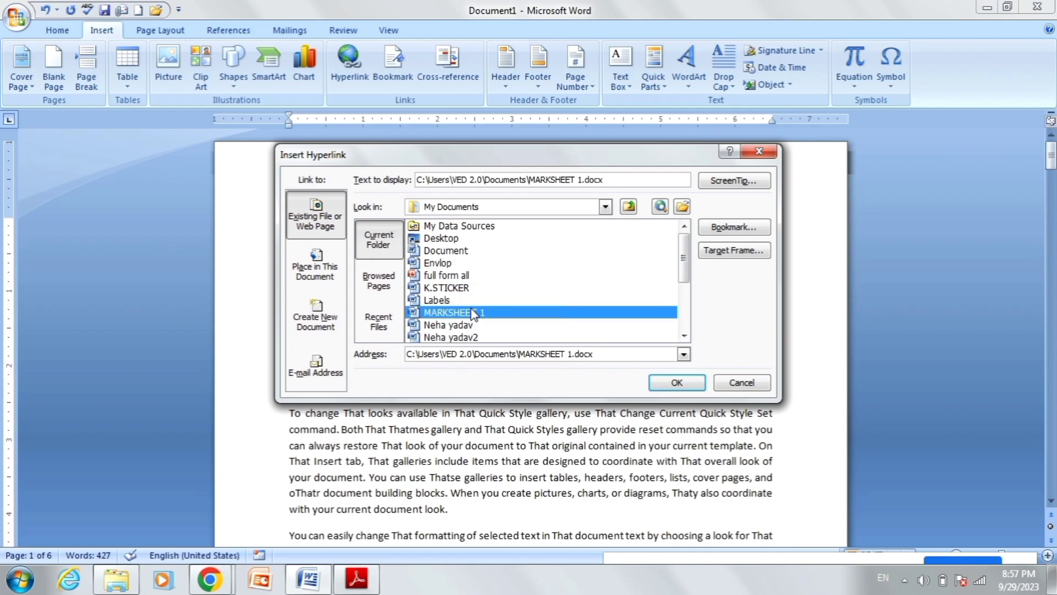
scroll(684, 258, "down", 3)
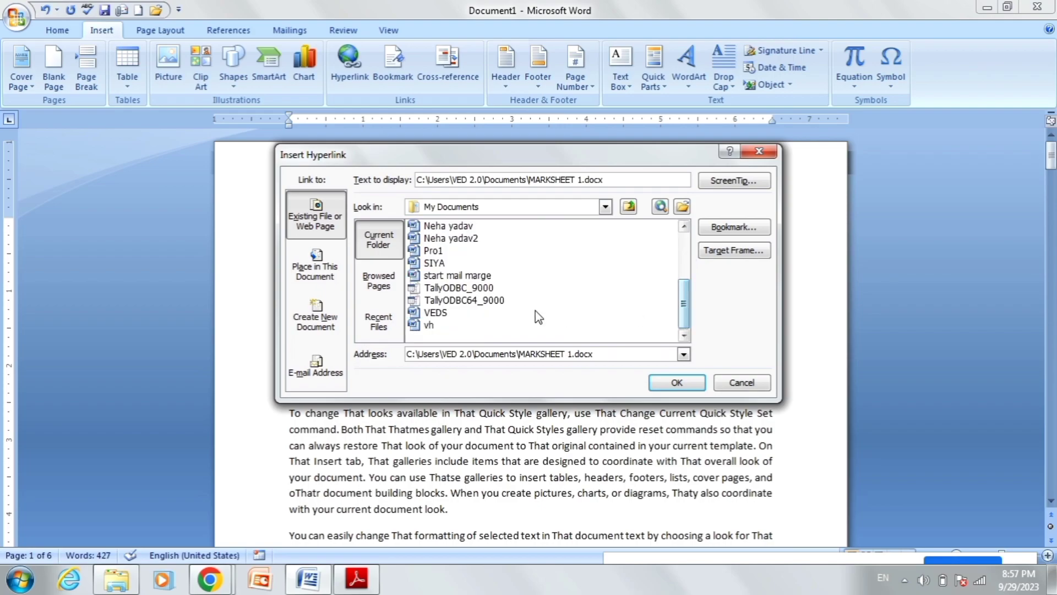
left_click(449, 314)
left_click(460, 276)
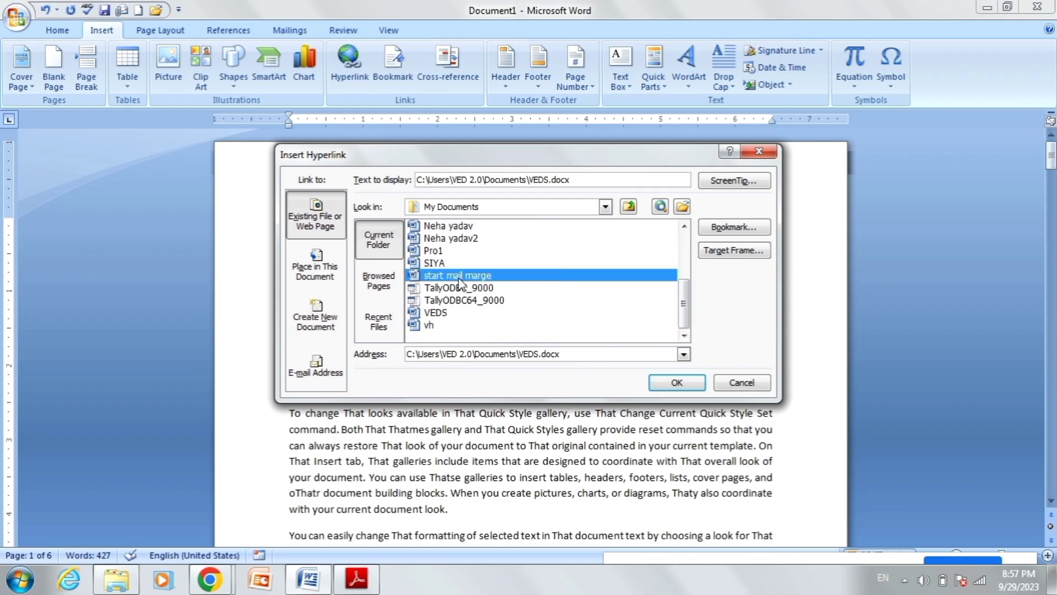
left_click(670, 386)
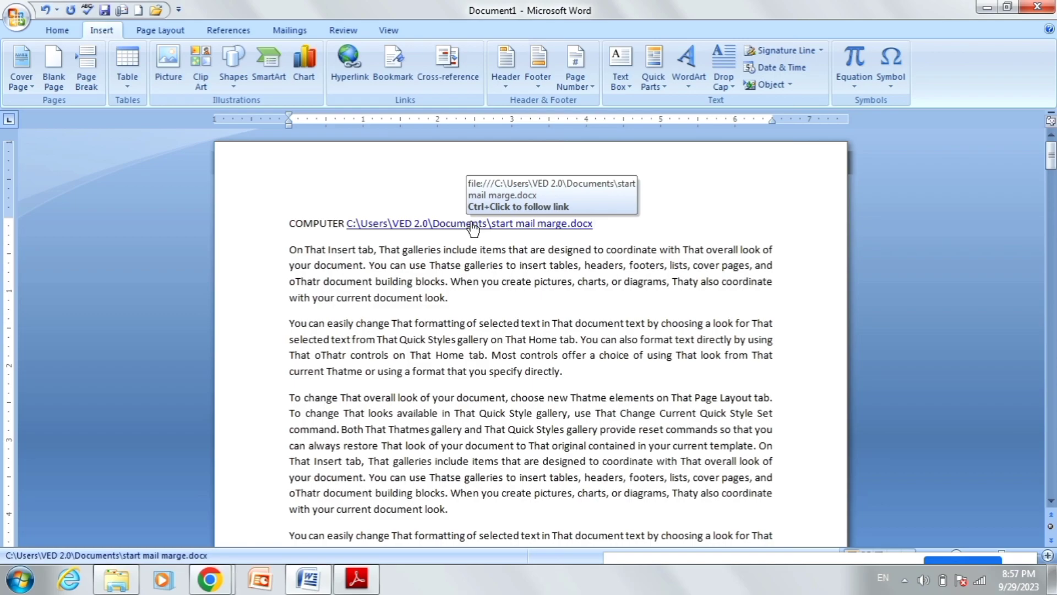
Follow the heading's hyperlink, confirm both prompts, and look through the 'start mail marge' document
left_click(471, 224, "ctrl")
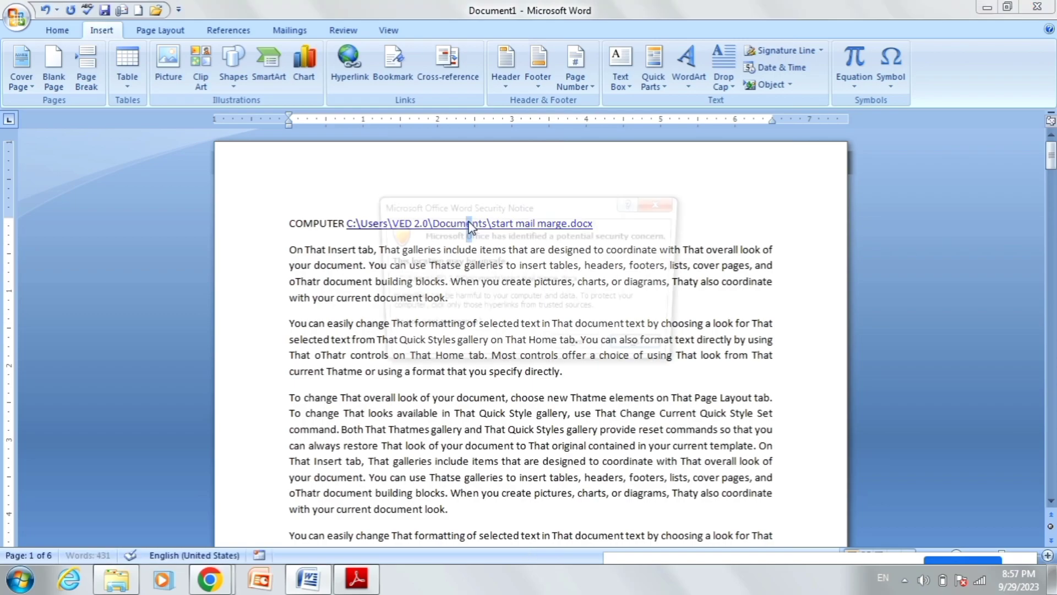
left_click(591, 351)
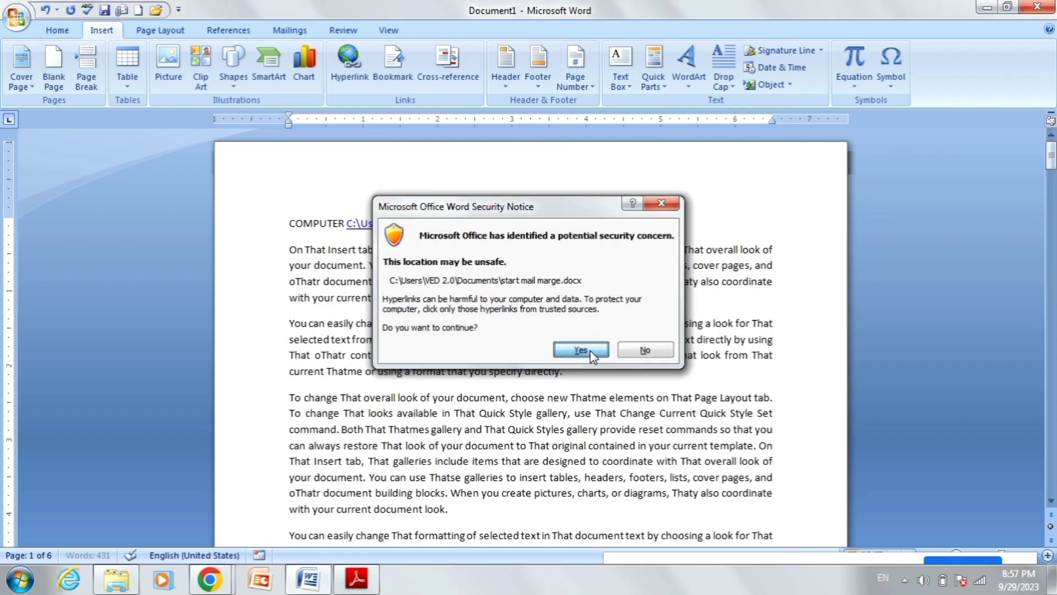
left_click(501, 359)
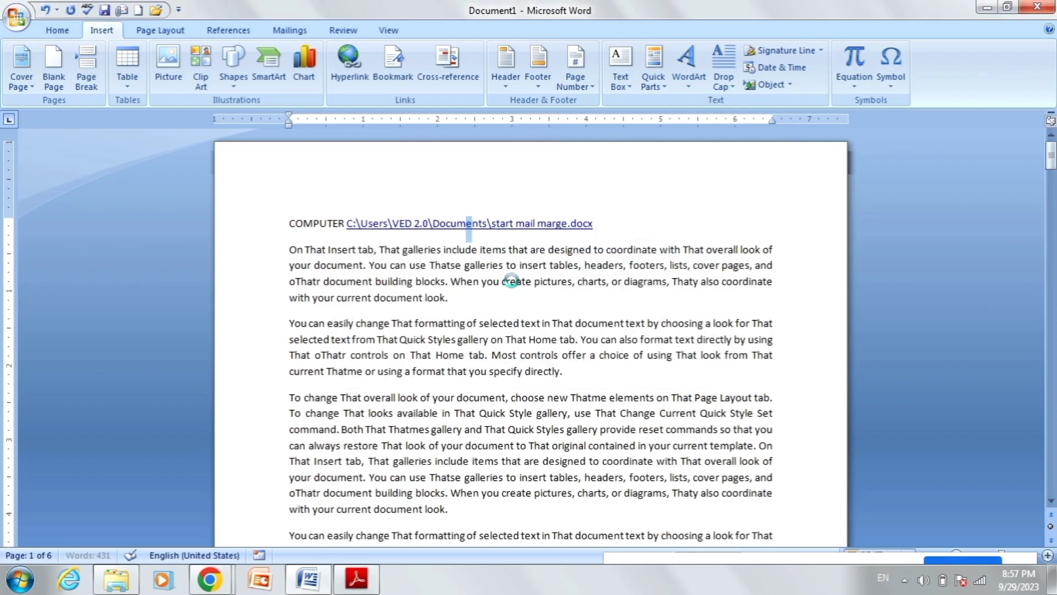
scroll(430, 320, "down", 5)
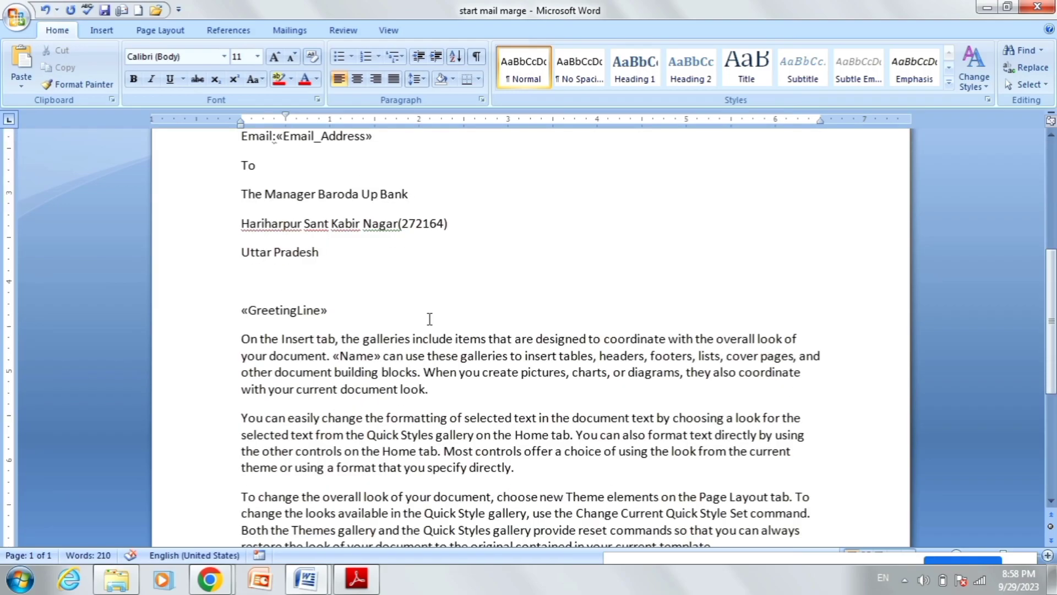
scroll(429, 319, "down", 3)
scroll(432, 322, "up", 3)
scroll(440, 328, "up", 3)
scroll(442, 328, "up", 2)
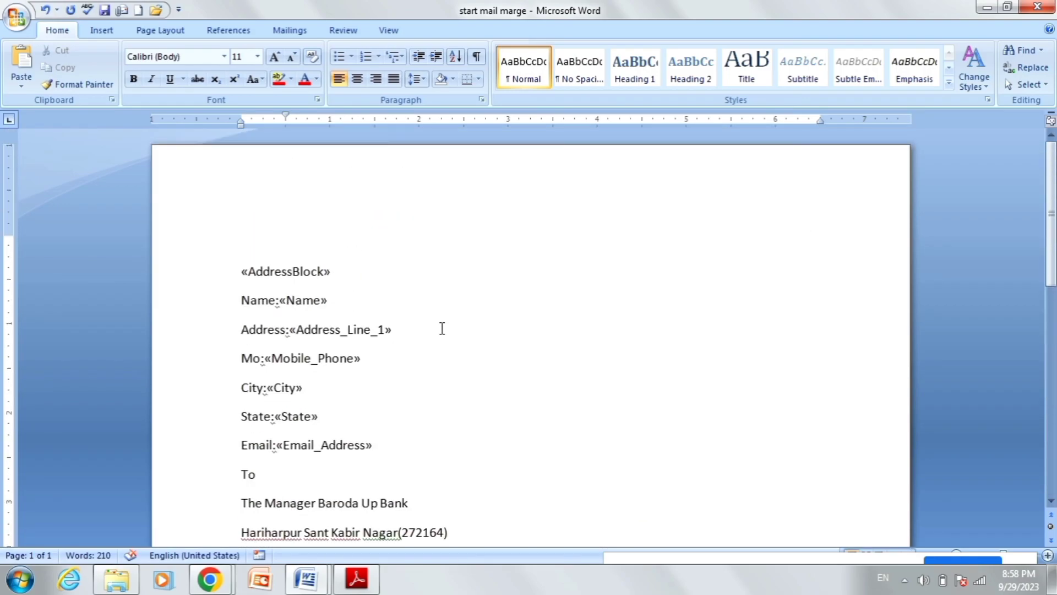
Close 'start mail marge' without saving and delete the link path, leaving COMPUTER C
left_click(1037, 7)
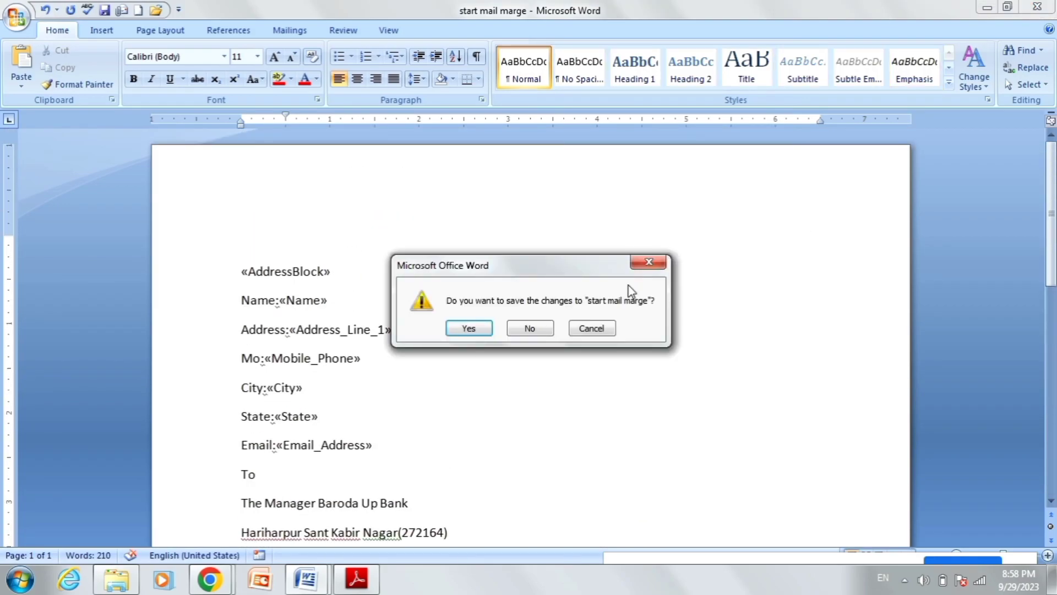
left_click(544, 328)
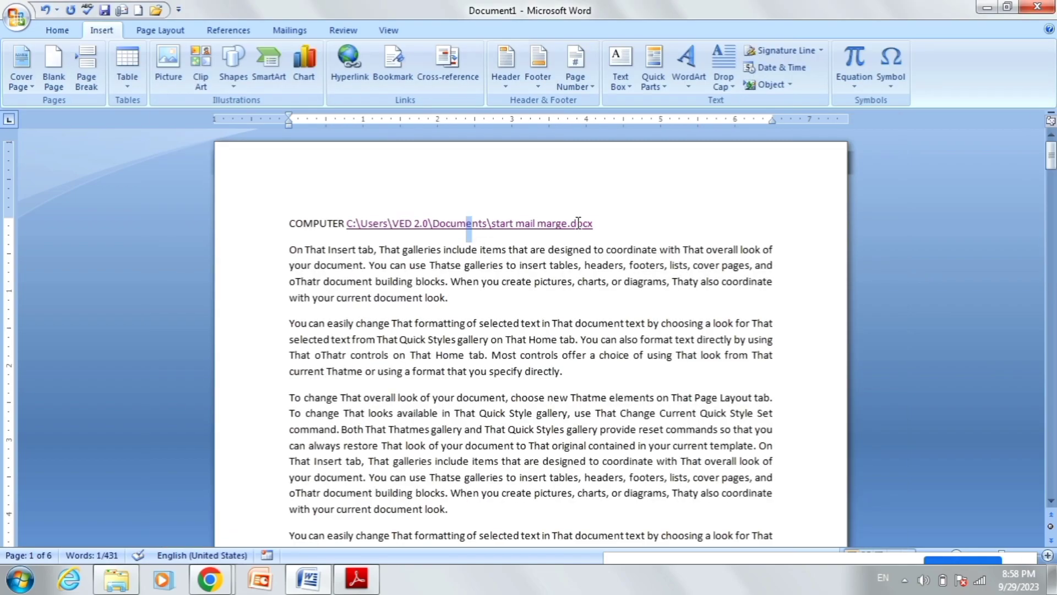
left_click_drag(614, 226, 353, 227)
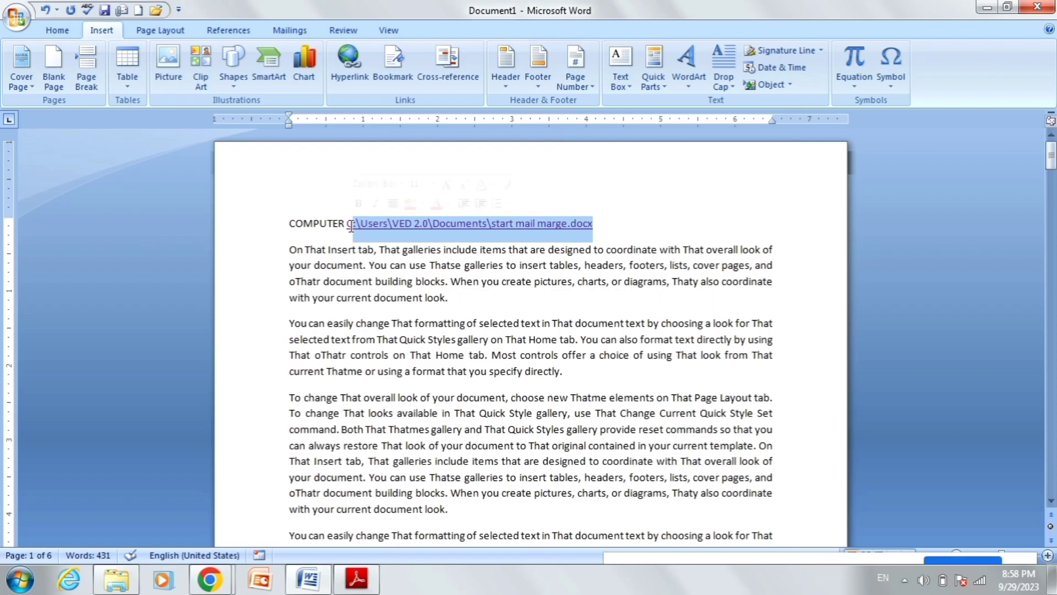
key("Delete")
Scroll the shortcut PDF down to the Justified, Hyperlink and Left align shortcuts
left_click(357, 579)
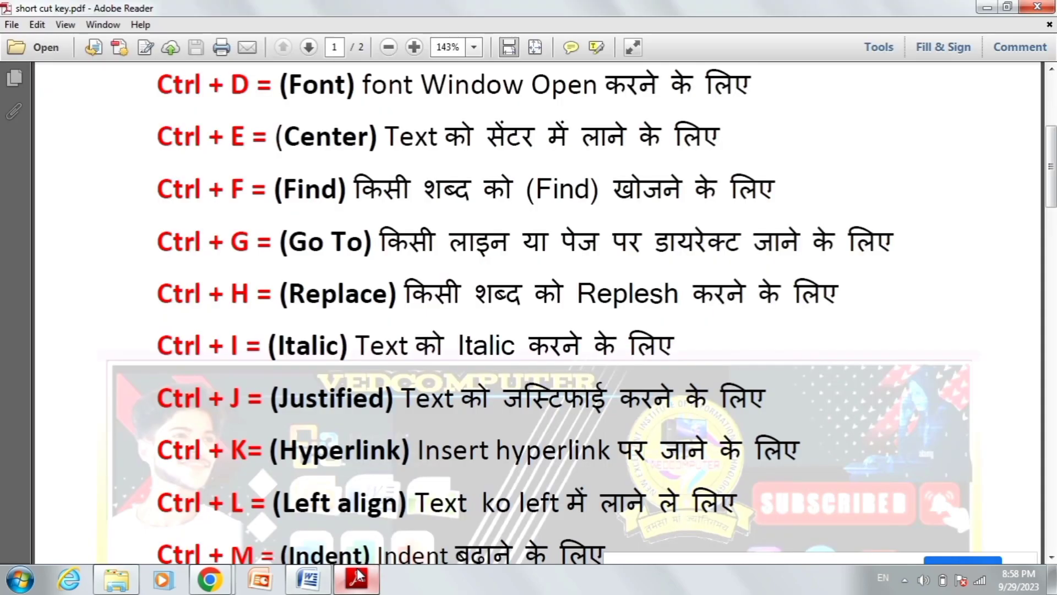
scroll(342, 472, "down", 1)
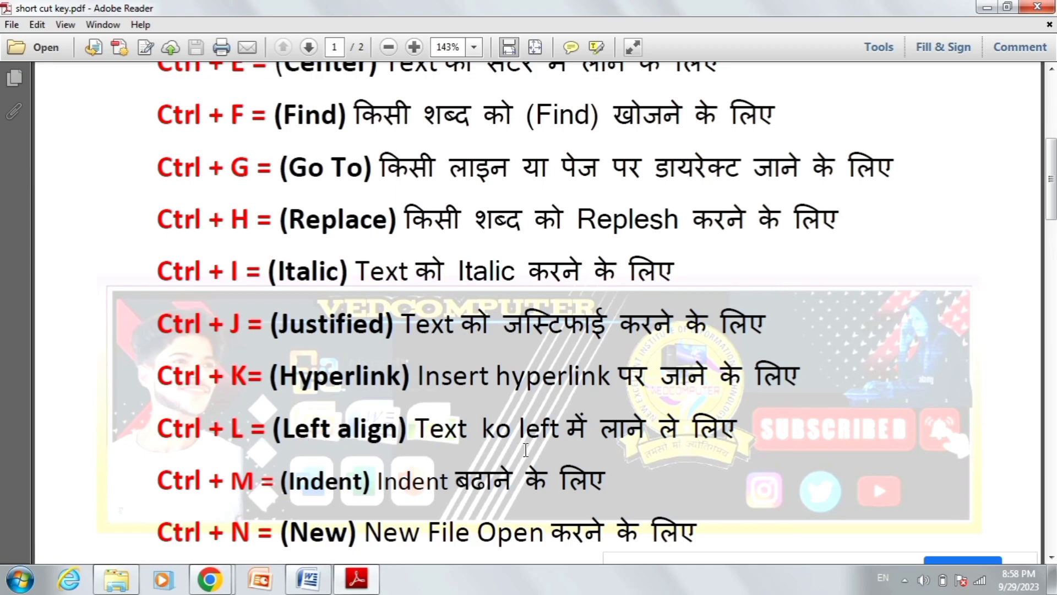
Right-align the COMPUTER C heading with Ctrl+R, then return it to the left with Ctrl+L
left_click(323, 582)
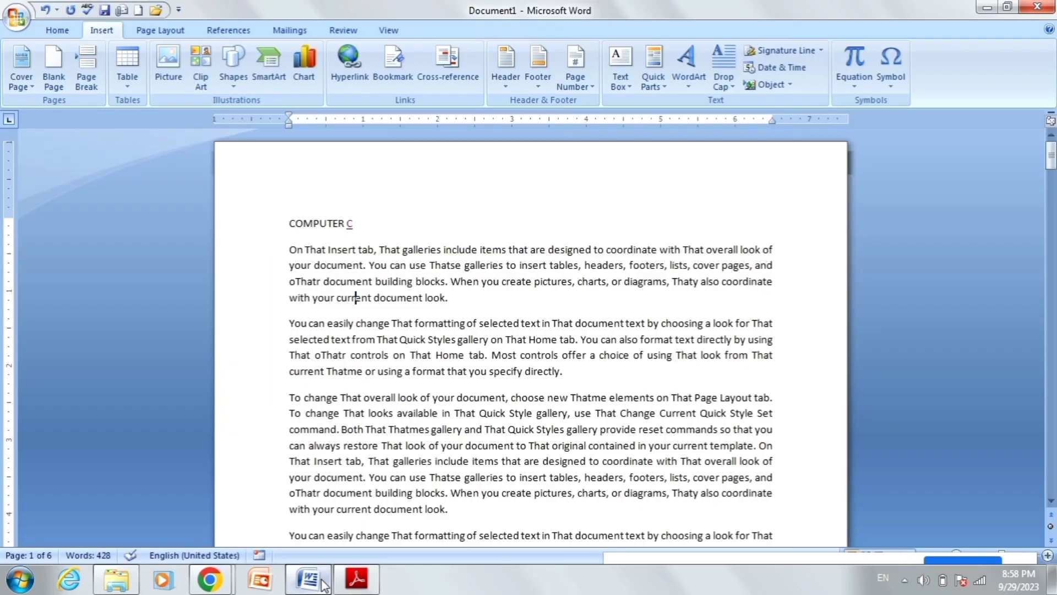
left_click_drag(296, 223, 361, 224)
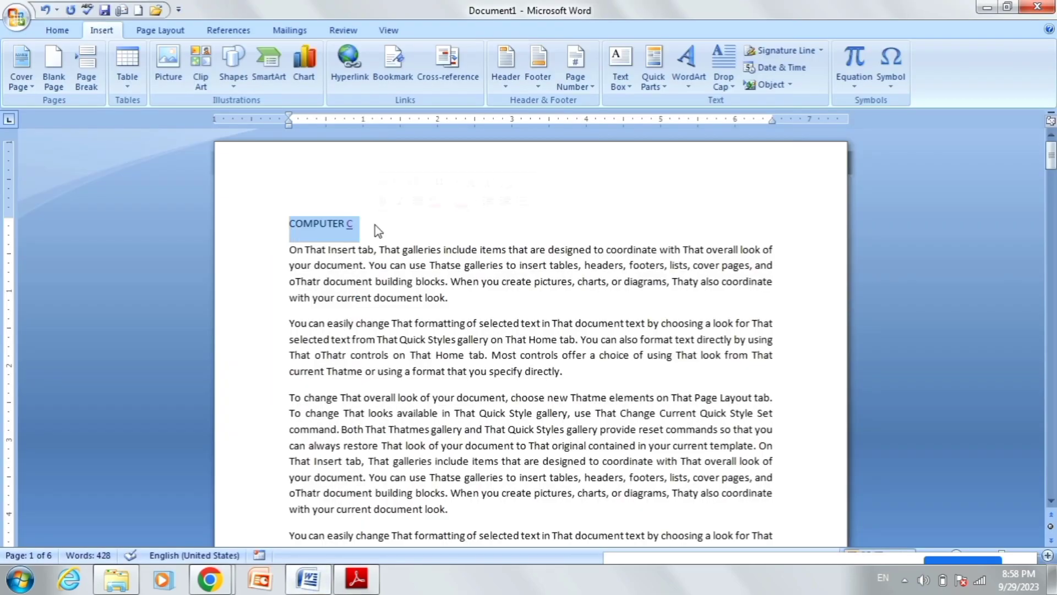
key("ctrl+r")
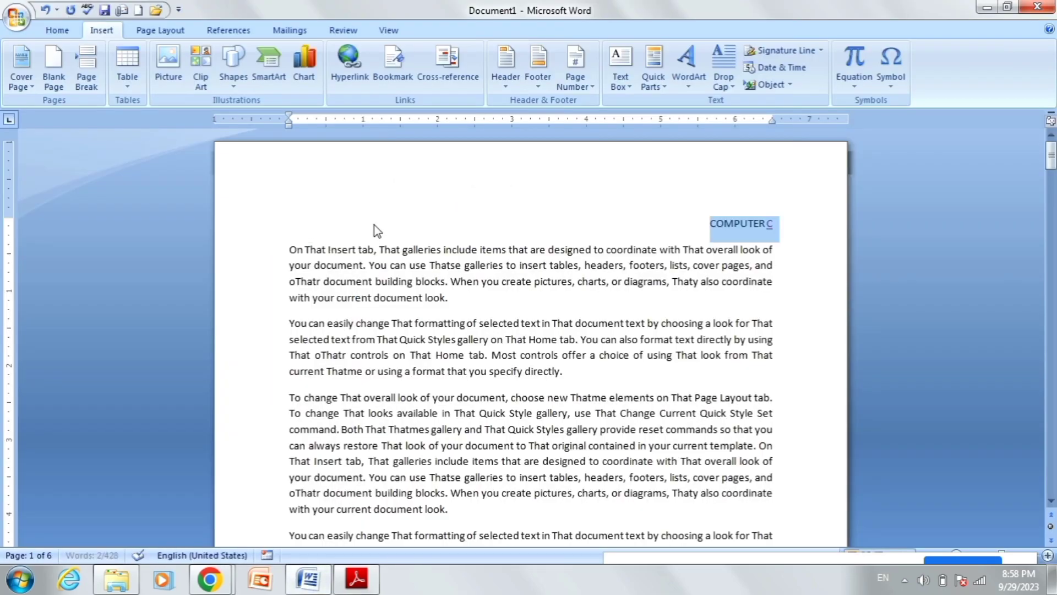
left_click(718, 223)
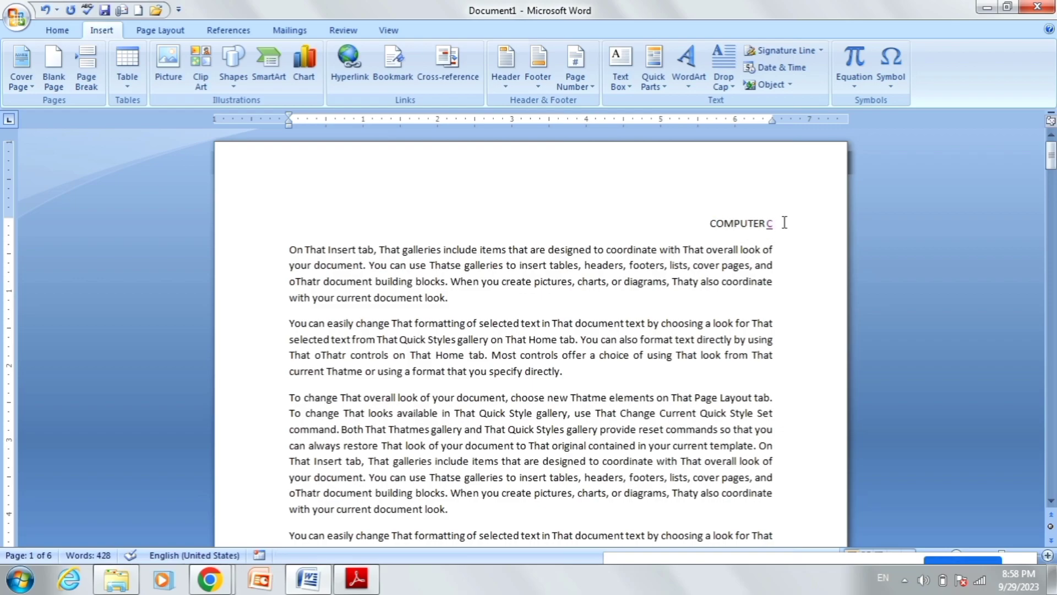
left_click_drag(782, 222, 705, 223)
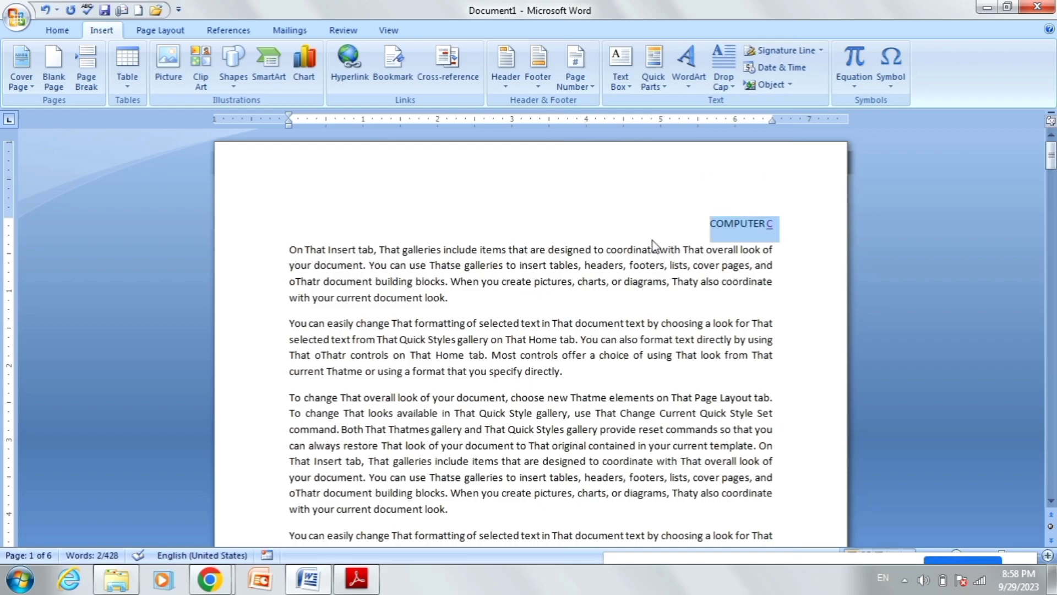
key("ctrl+l")
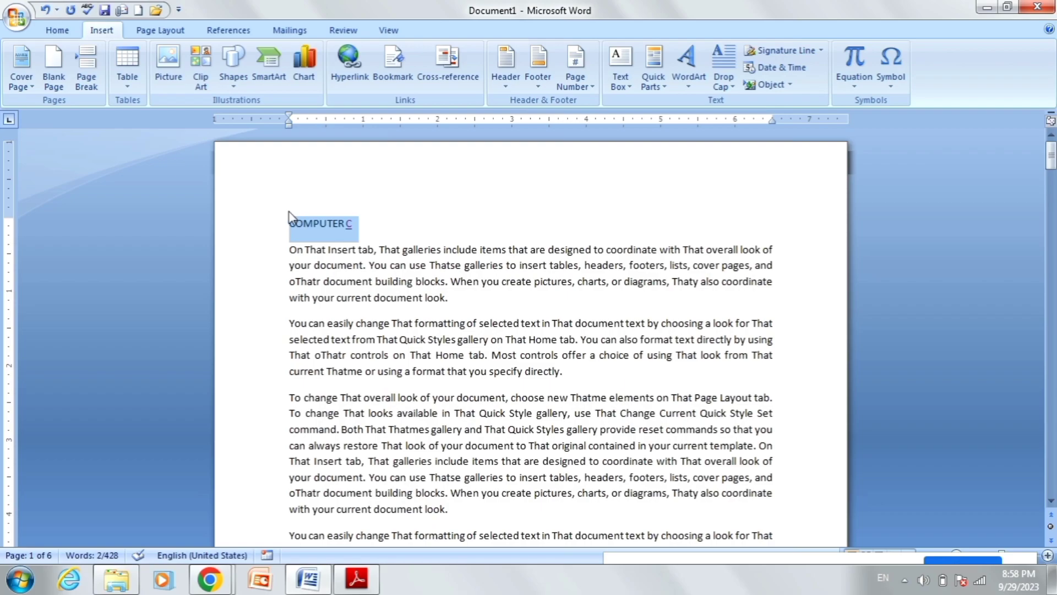
left_click(368, 244)
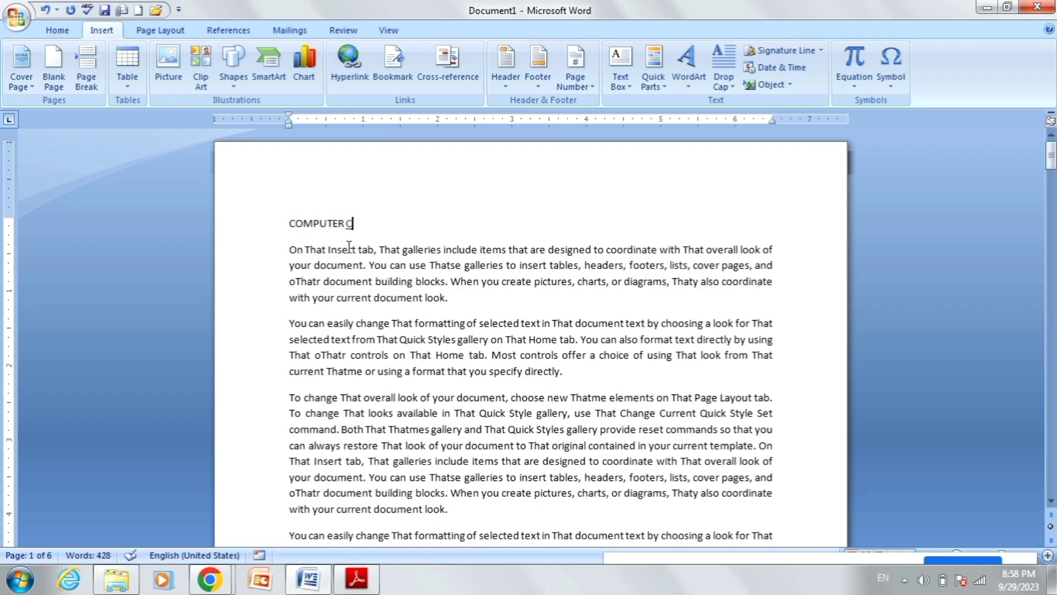
Scroll the shortcut PDF down to the Ctrl + O (Open) entry, then return to Word
left_click(357, 578)
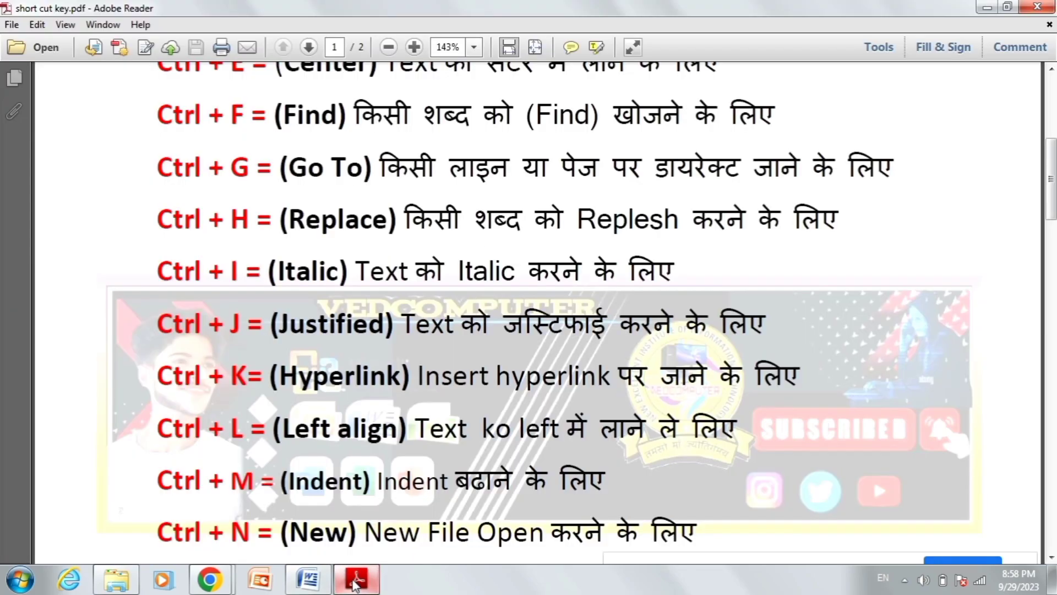
scroll(259, 426, "down", 1)
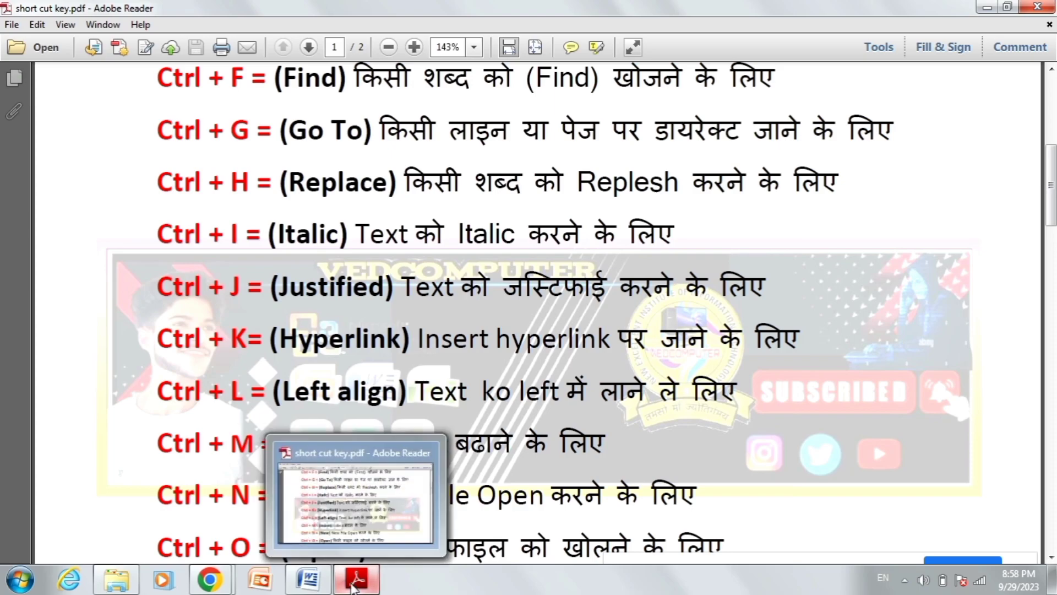
left_click(304, 582)
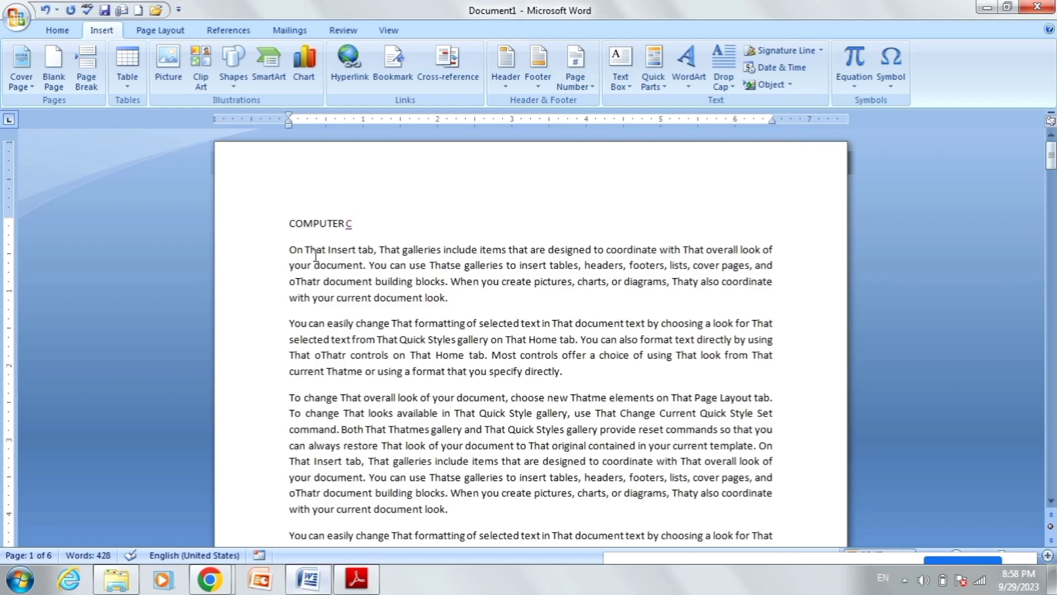
Indent the COMPUTER C heading five times with Ctrl+M, then reduce it twice with Ctrl+Shift+M
left_click(274, 231)
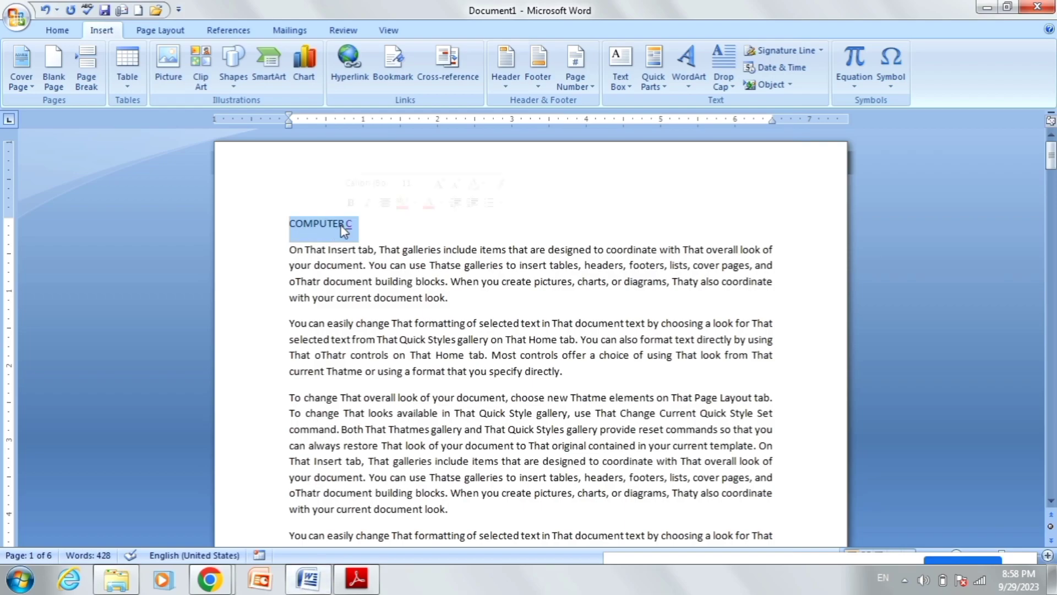
key("ctrl+m")
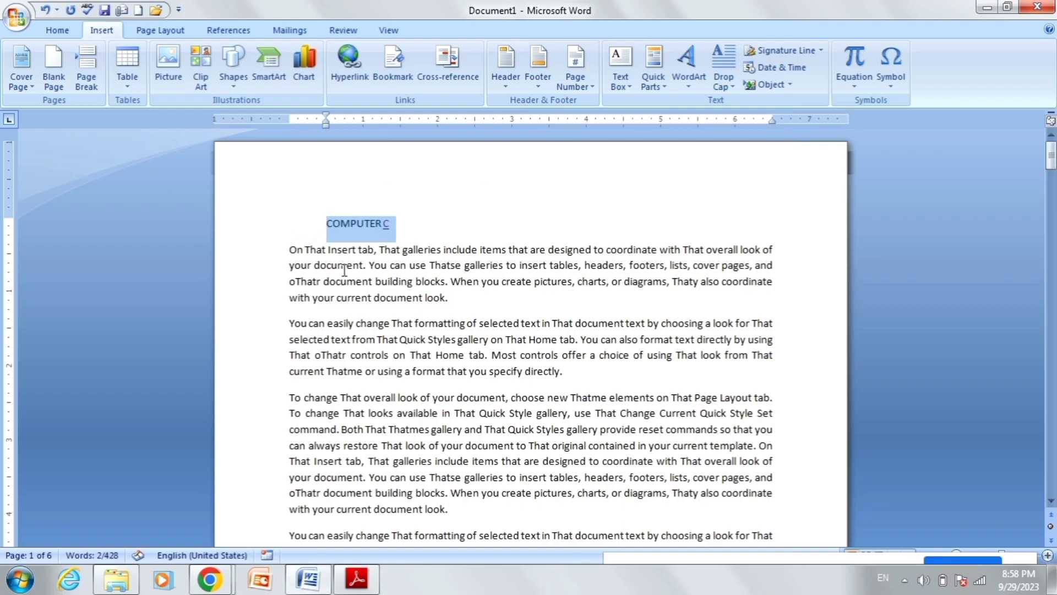
key("ctrl+m")
key("ctrl+m")
key("ctrl+m")
key("ctrl+m")
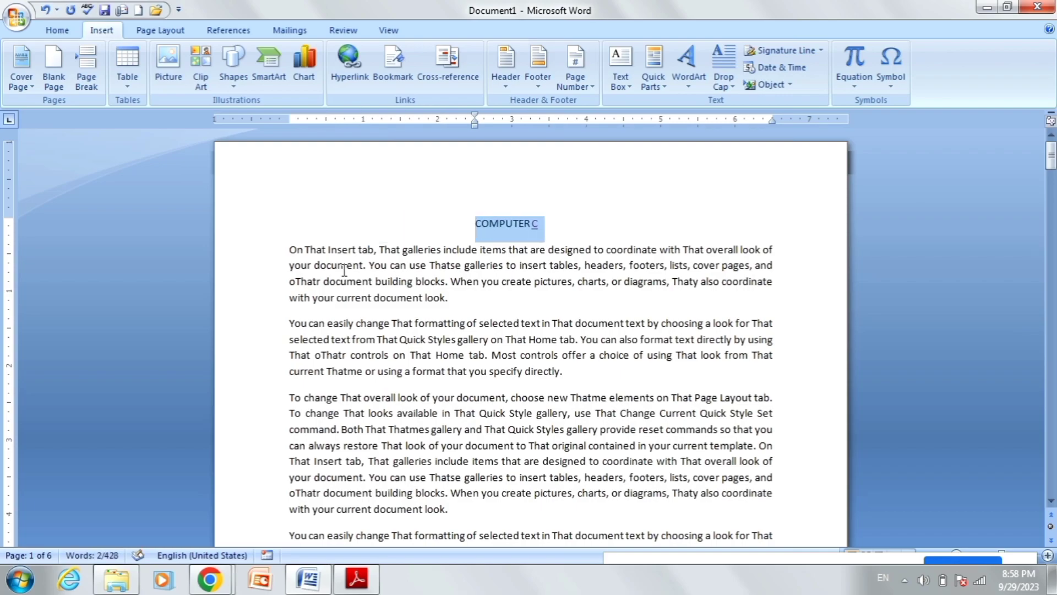
key("ctrl+m")
key("ctrl+m")
key("ctrl+m")
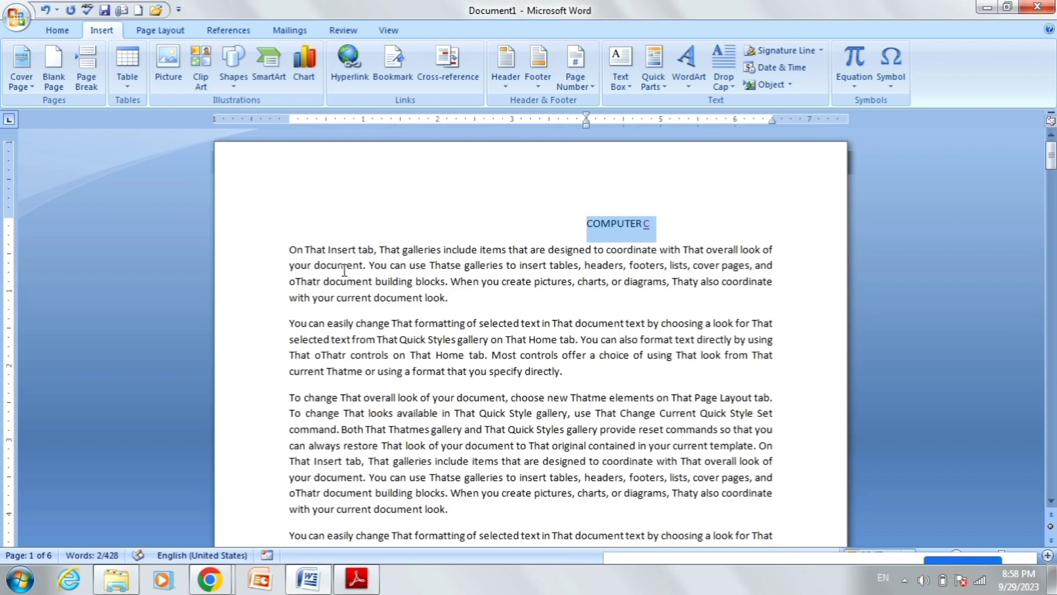
key("ctrl+m")
key("ctrl+m")
key("ctrl+m")
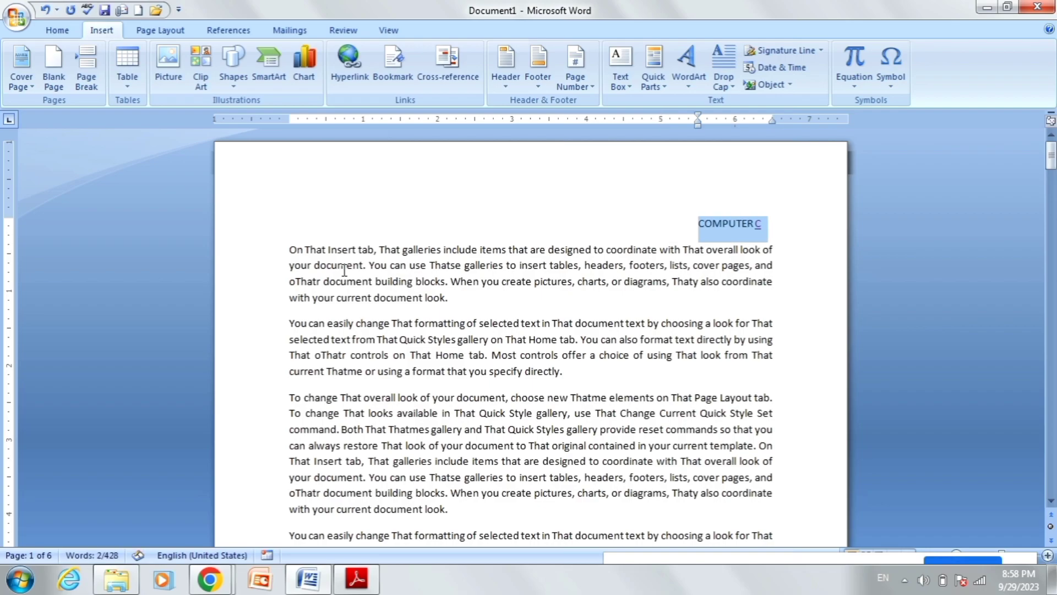
key("ctrl+m")
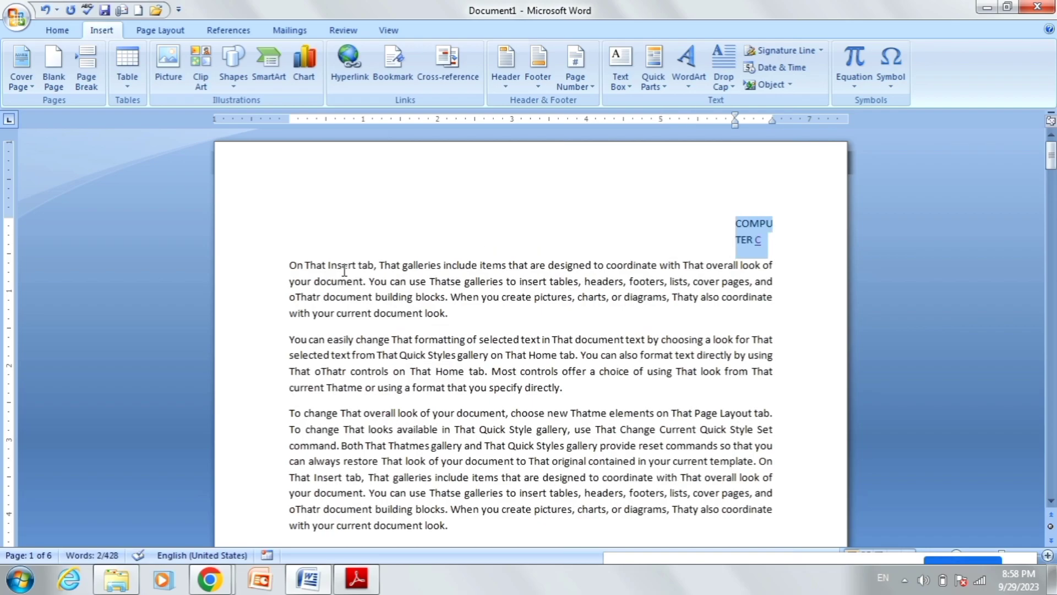
key("ctrl+shift+m")
key("ctrl+shift+m")
key("ctrl+shift+m")
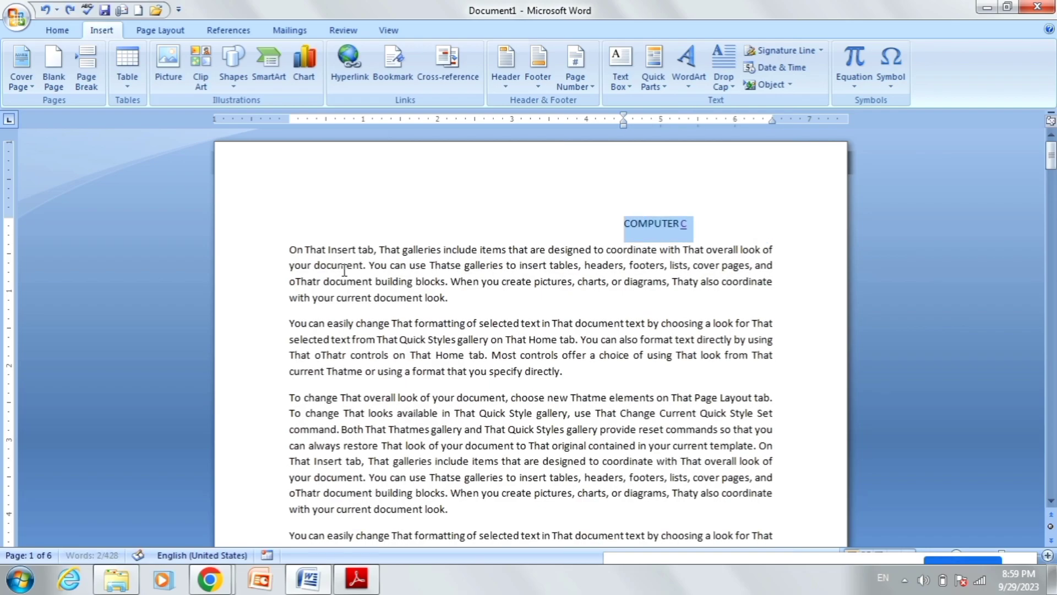
key("ctrl+shift+m")
key("ctrl+shift+m")
key("ctrl+shift+m")
key("ctrl+shift+m")
key("ctrl+shift+m")
key("ctrl+shift+m")
key("ctrl+shift+m")
key("ctrl+shift+m")
key("ctrl+shift+m")
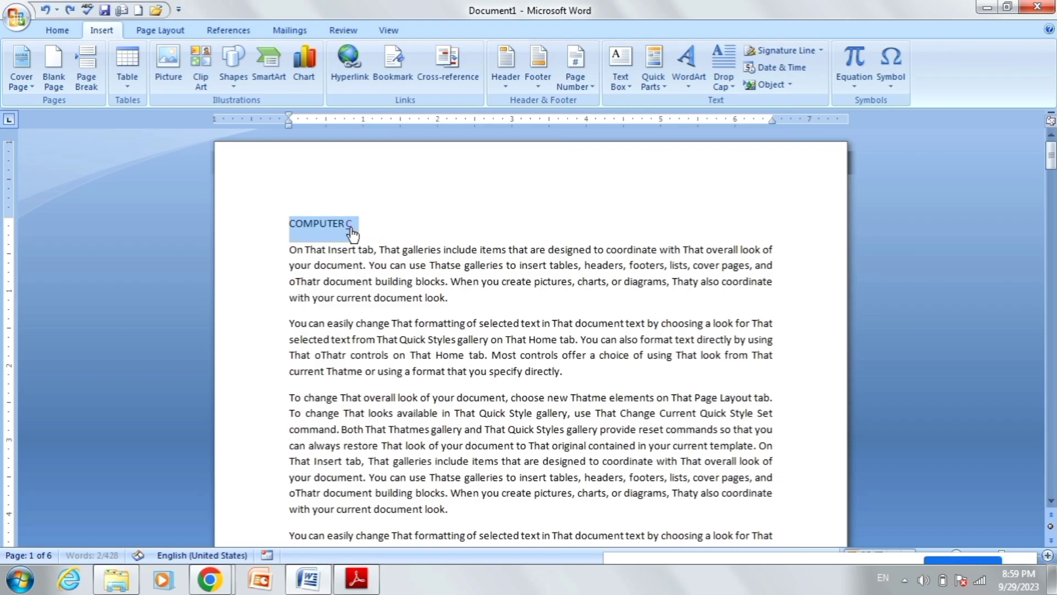
Right-align then left-align the heading, and undo the inserted hyperlink path with Ctrl+Z
key("ctrl+r")
key("ctrl+l")
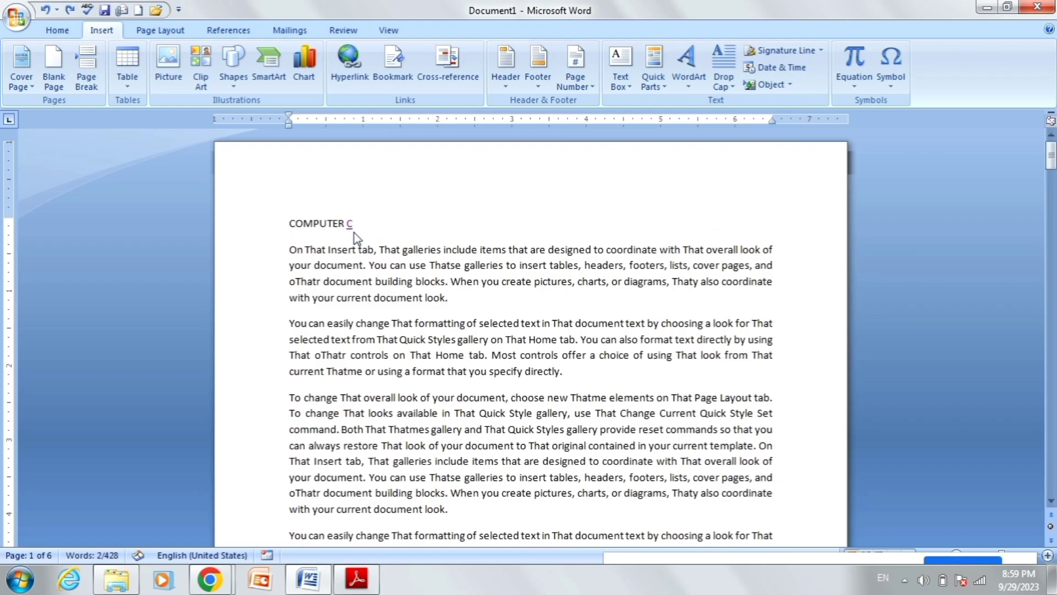
left_click(369, 226, "ctrl")
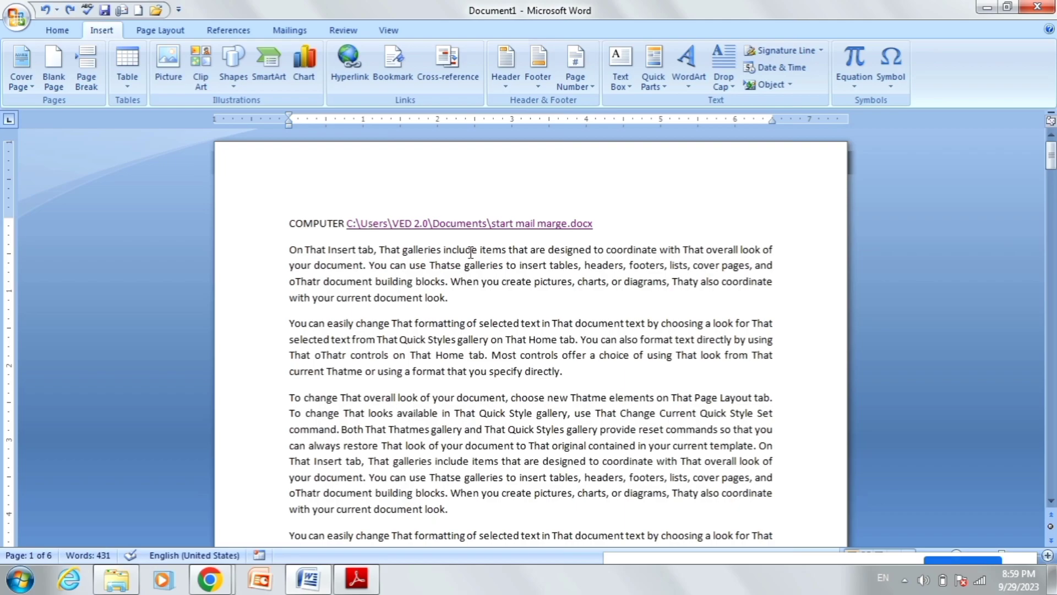
key("ctrl+z")
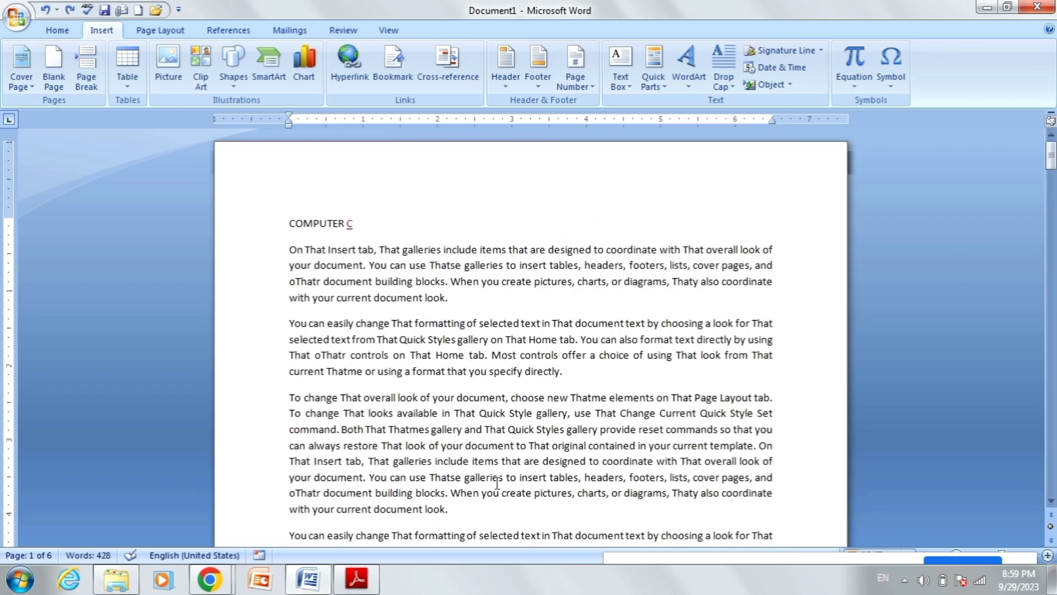
left_click(352, 581)
scroll(292, 392, "down", 4)
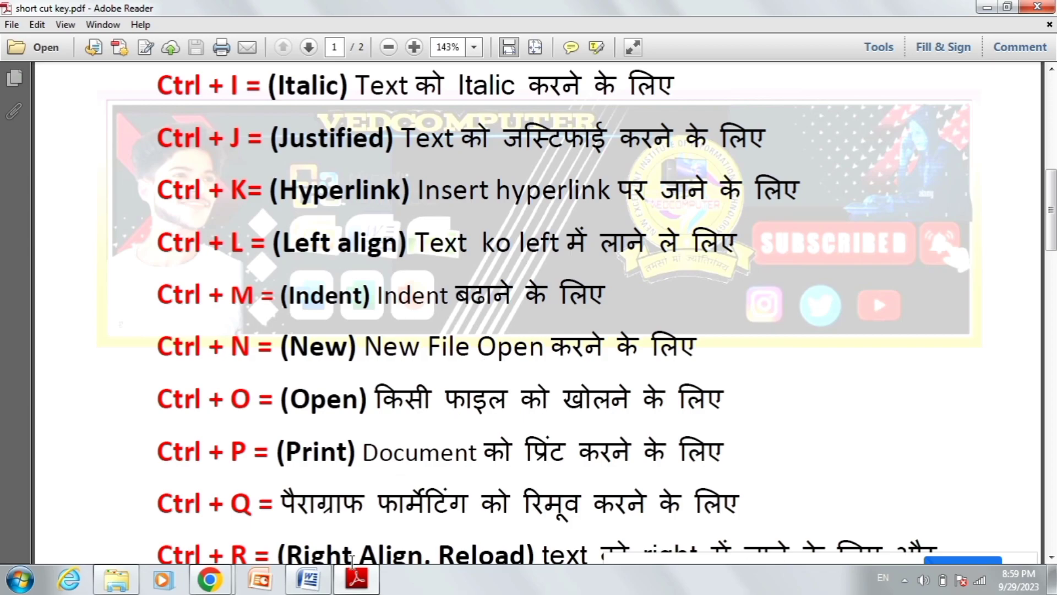
left_click(357, 579)
key("ctrl+n")
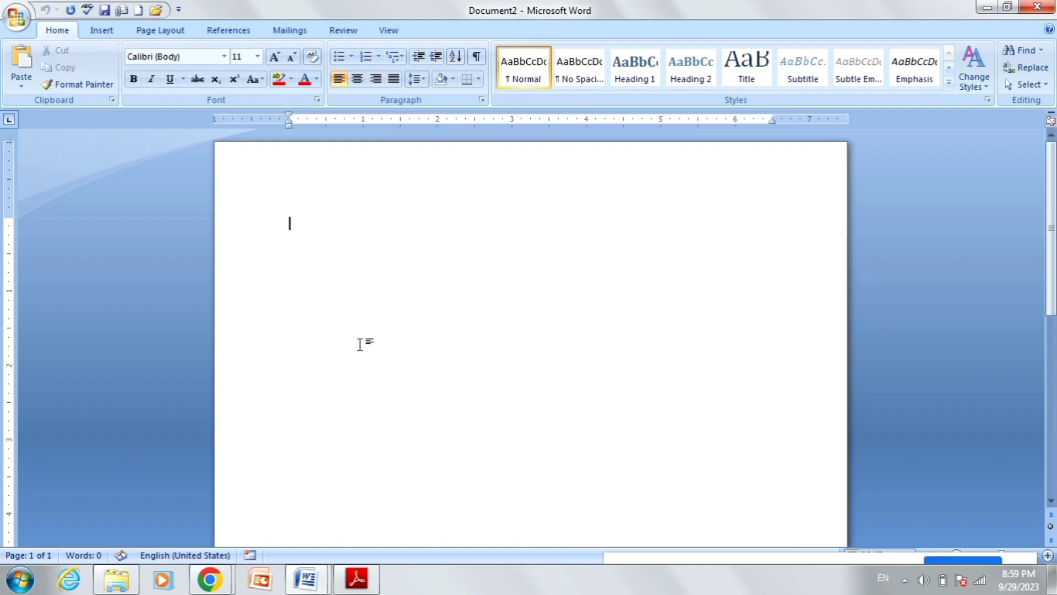
left_click(1038, 6)
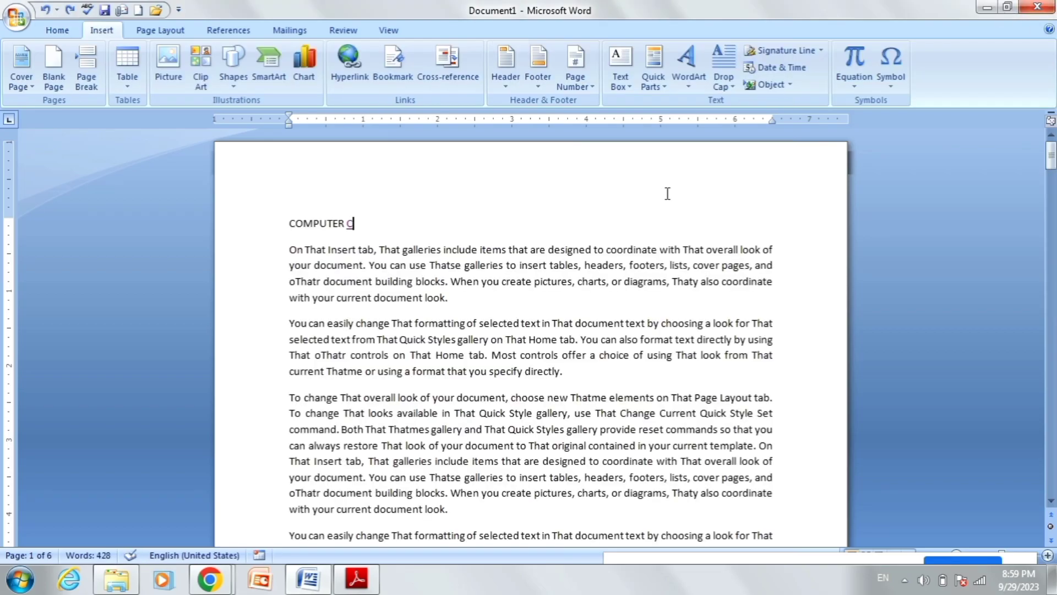
left_click(364, 579)
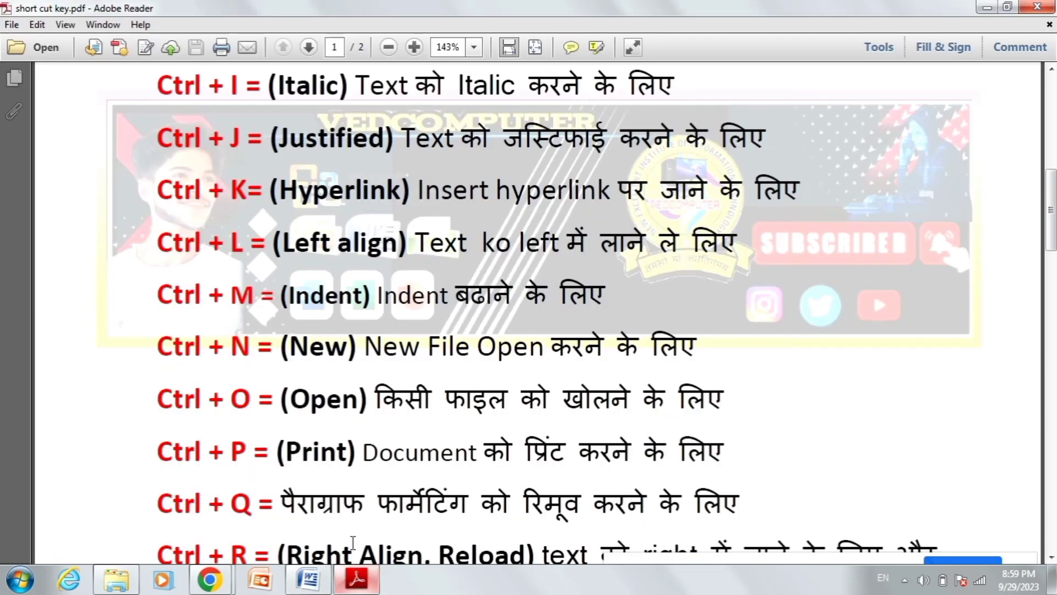
scroll(324, 488, "down", 1)
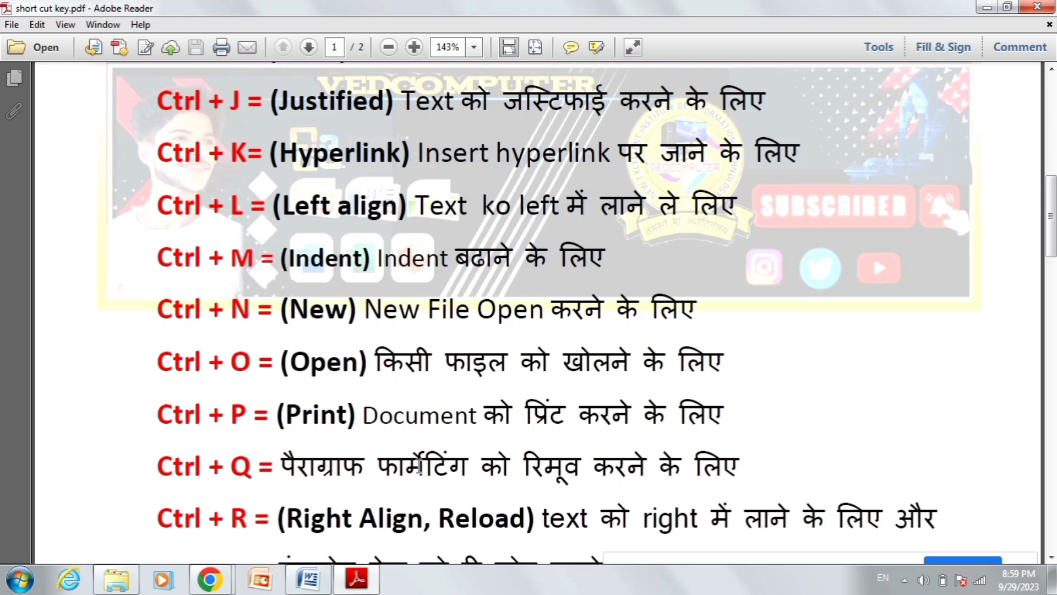
left_click(308, 579)
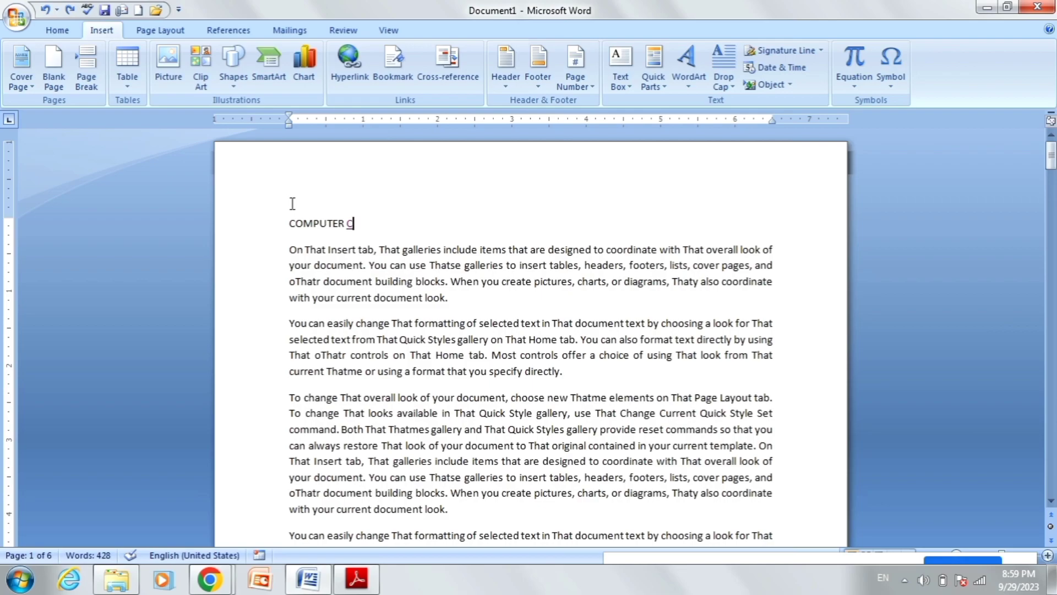
key("ctrl+o")
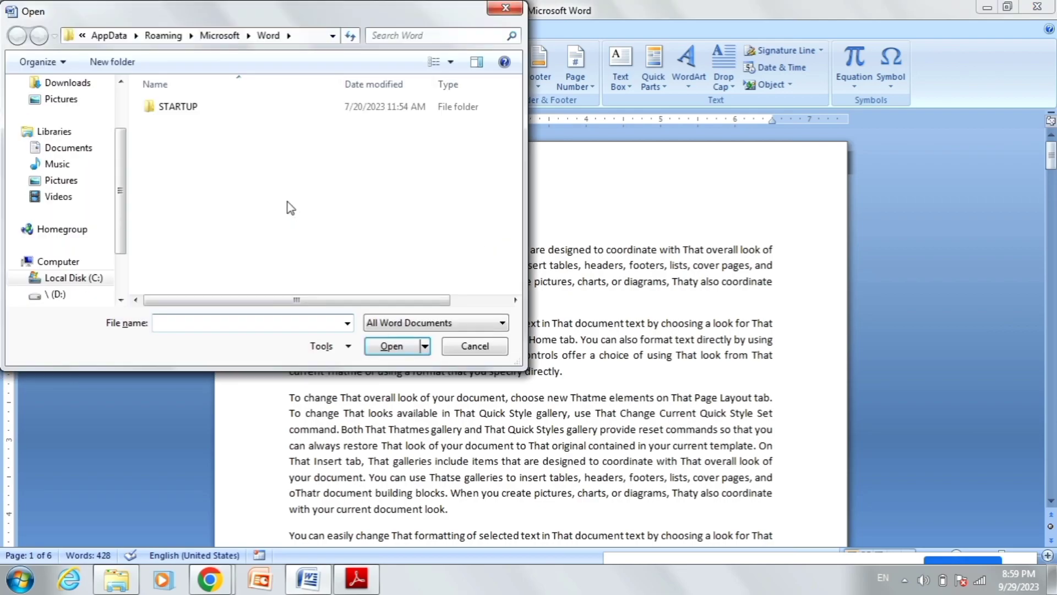
left_click_drag(121, 165, 121, 205)
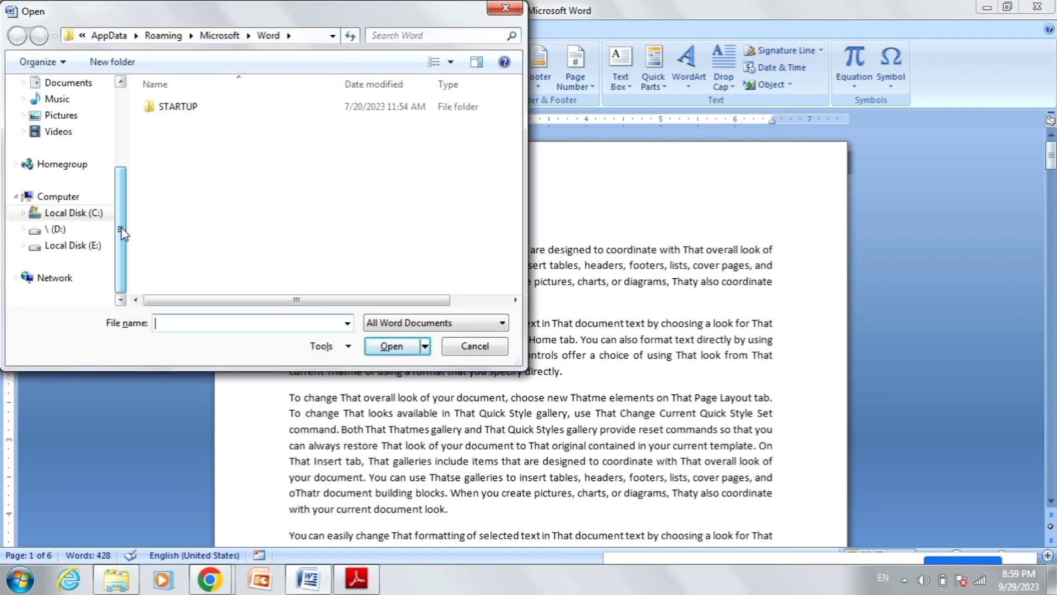
left_click(83, 213)
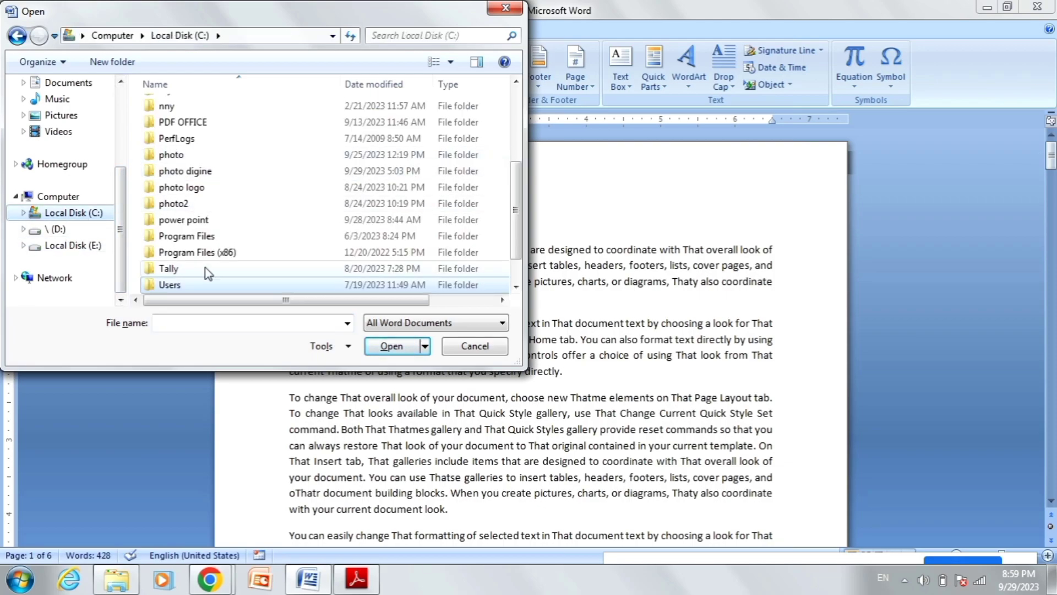
scroll(176, 267, "down", 2)
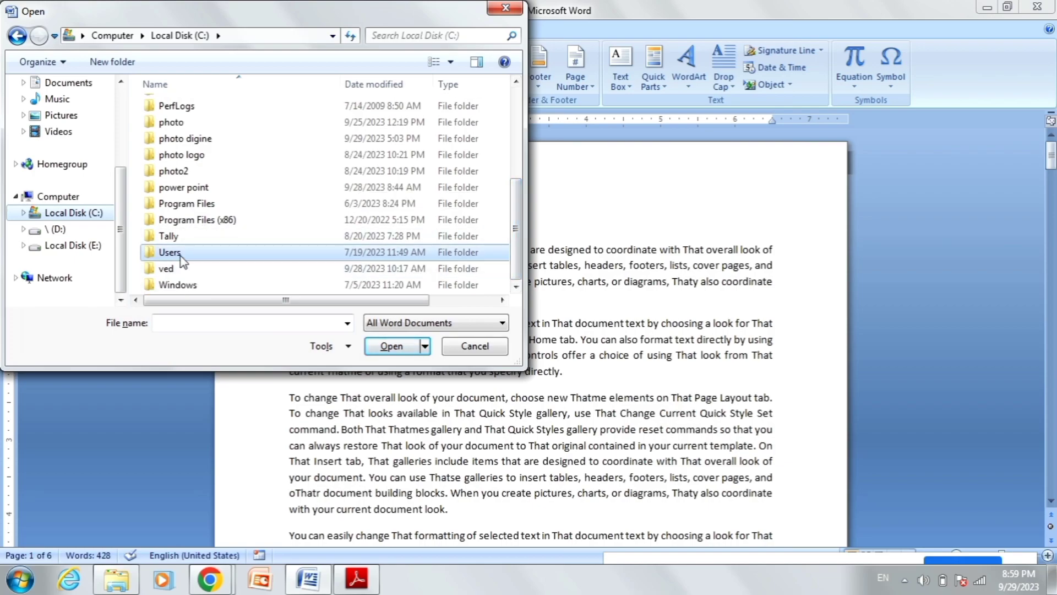
double_click(194, 269)
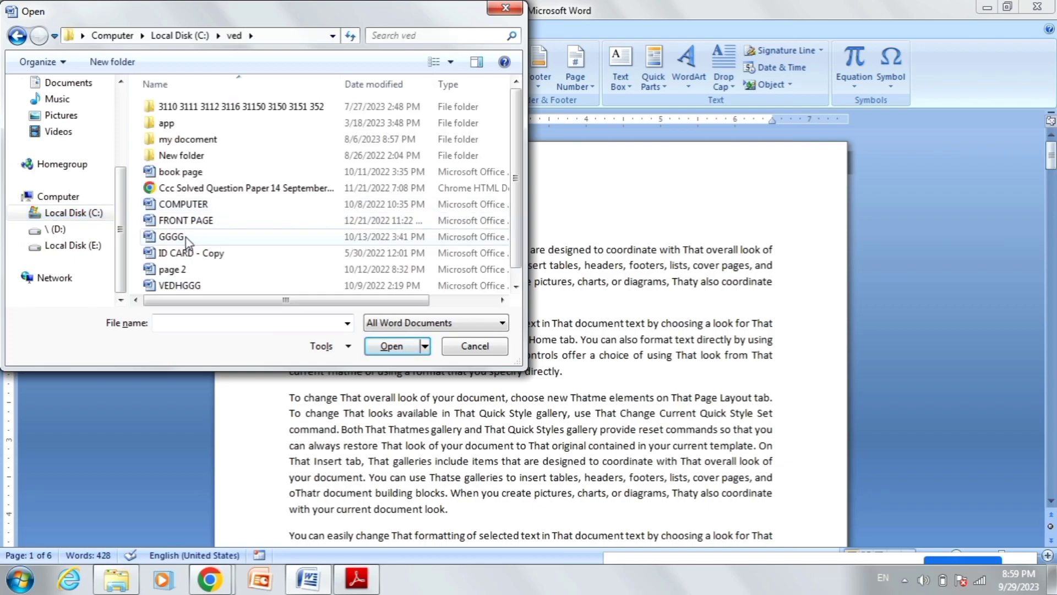
left_click(200, 242)
left_click(368, 354)
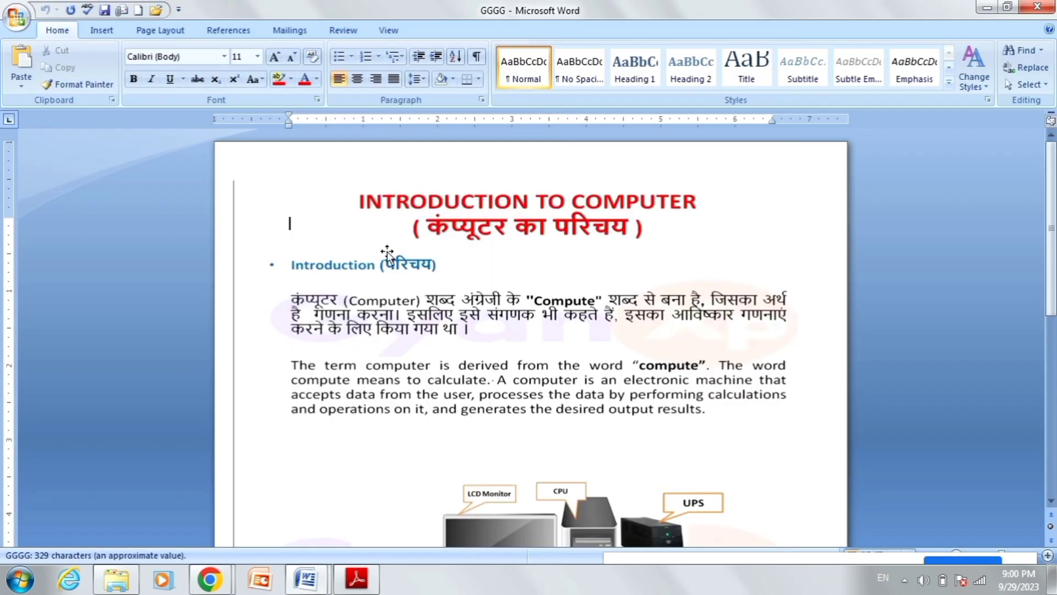
scroll(406, 281, "down", 7)
scroll(405, 297, "down", 6)
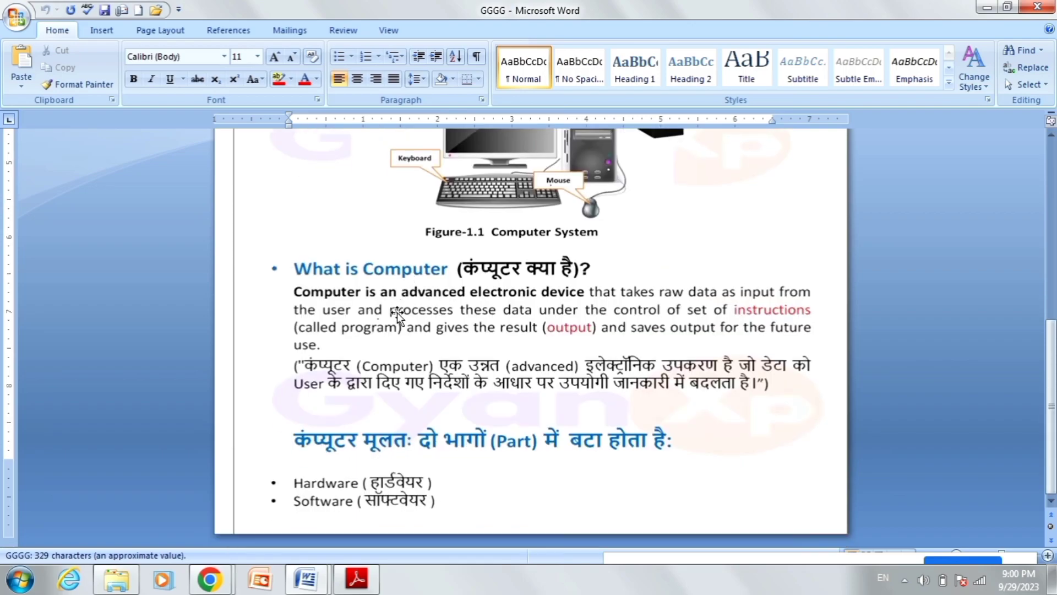
scroll(398, 312, "up", 5)
scroll(397, 314, "up", 5)
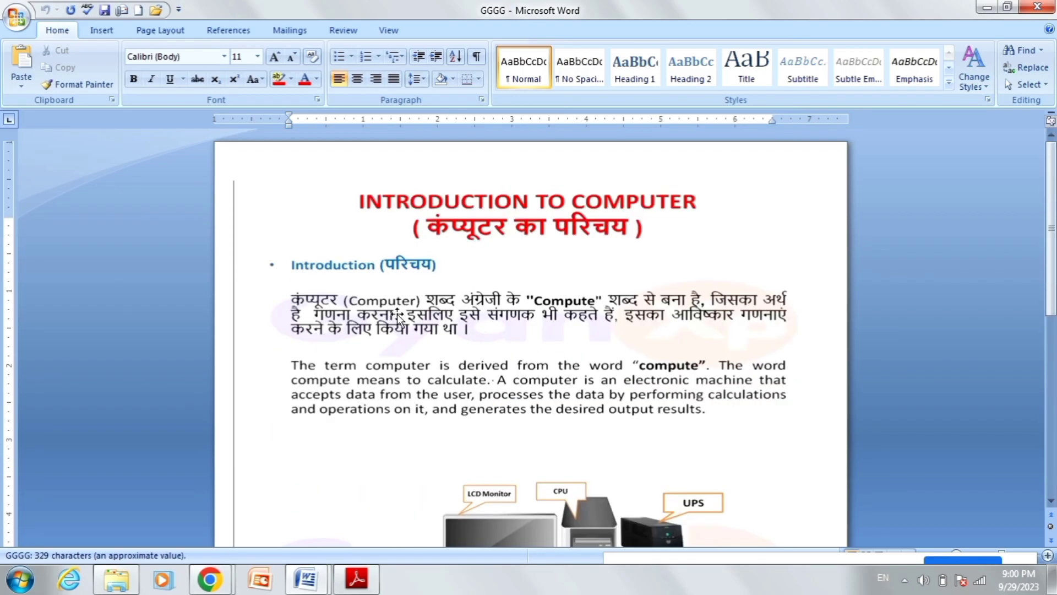
left_click(1036, 6)
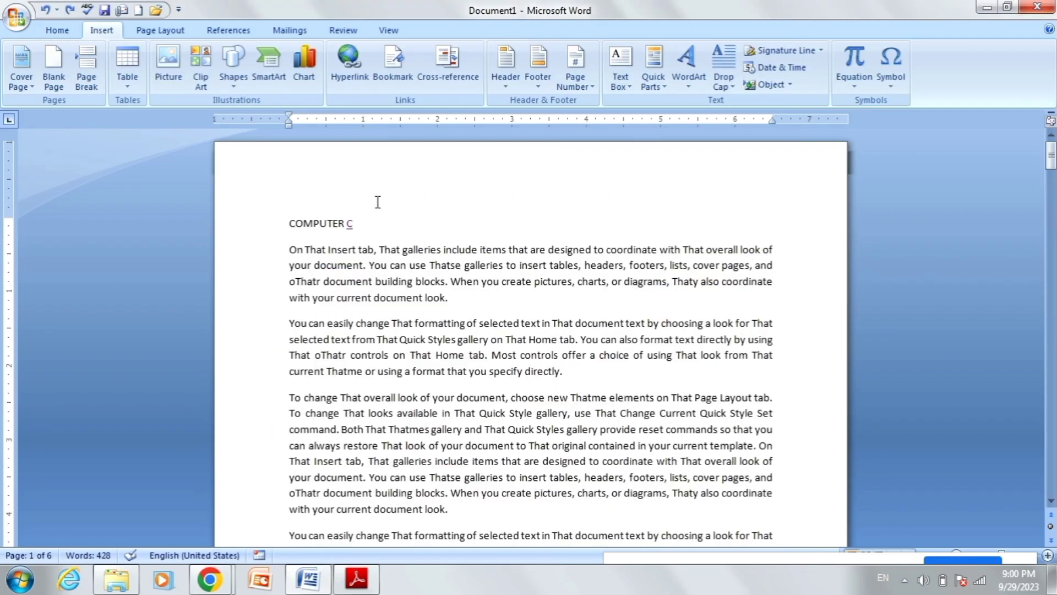
left_click(356, 585)
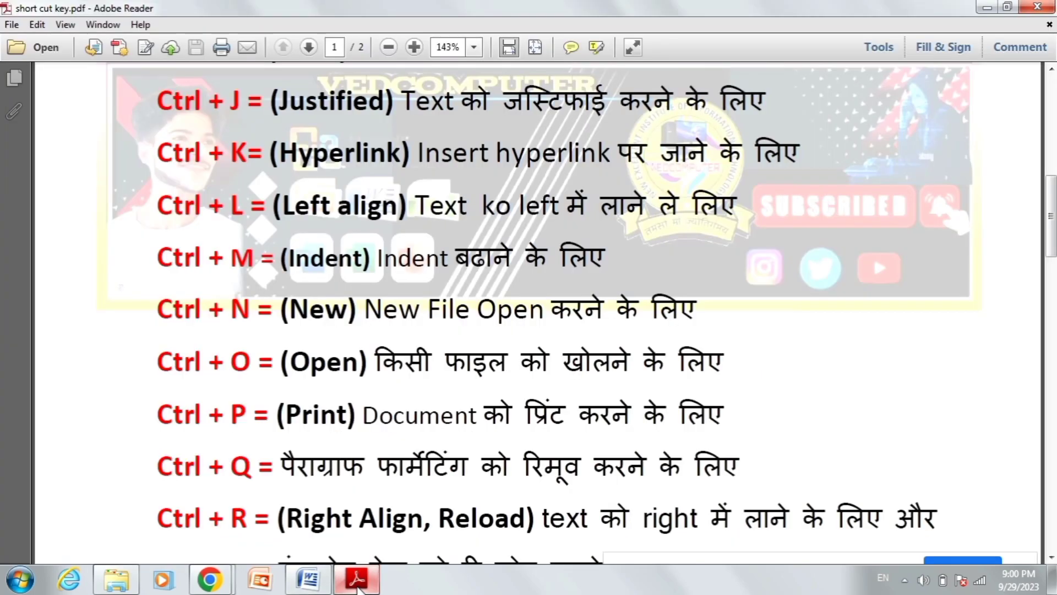
scroll(278, 380, "down", 3)
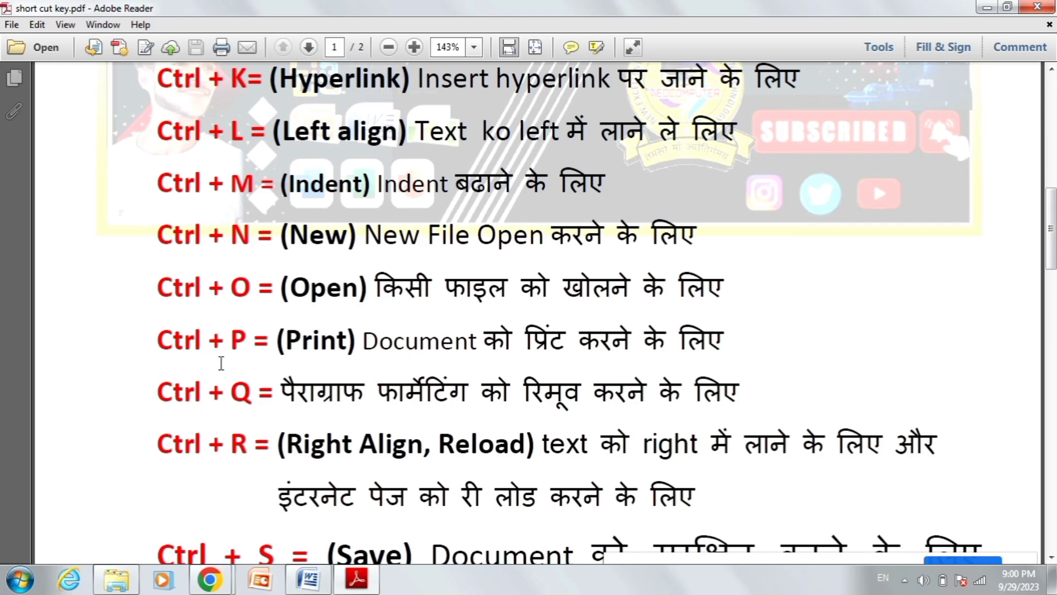
mouse_move(309, 580)
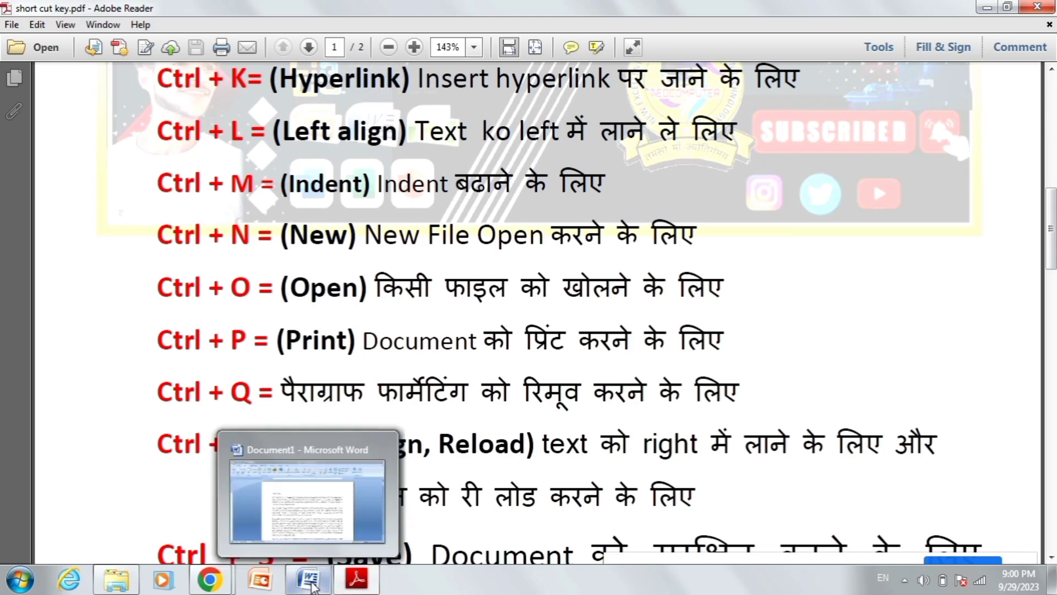
left_click(311, 586)
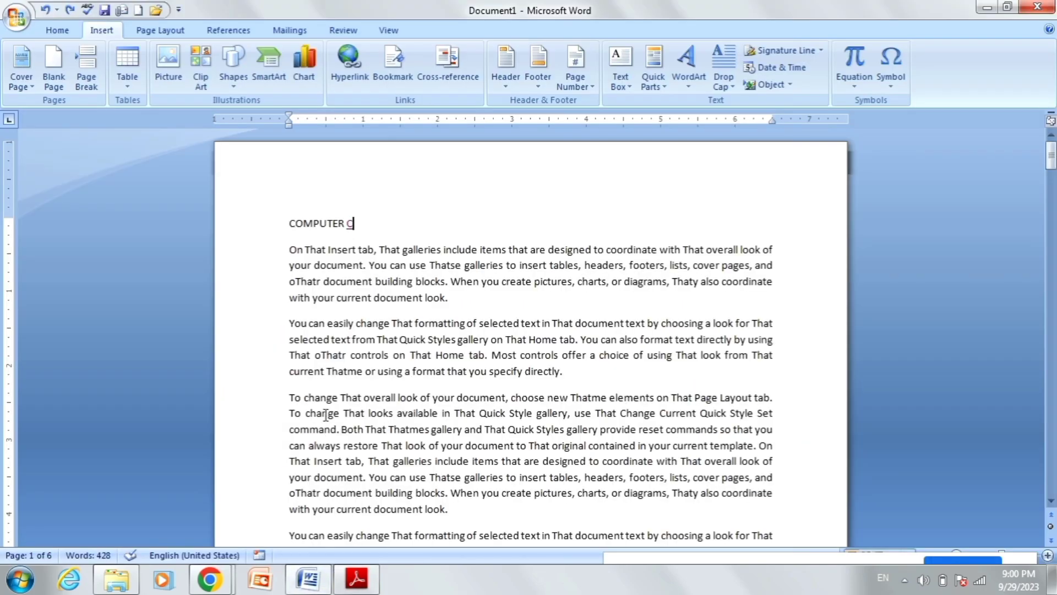
Print all pages, 1 copy, on the EPSON L3110 Series printer via Ctrl+P
key("ctrl+p")
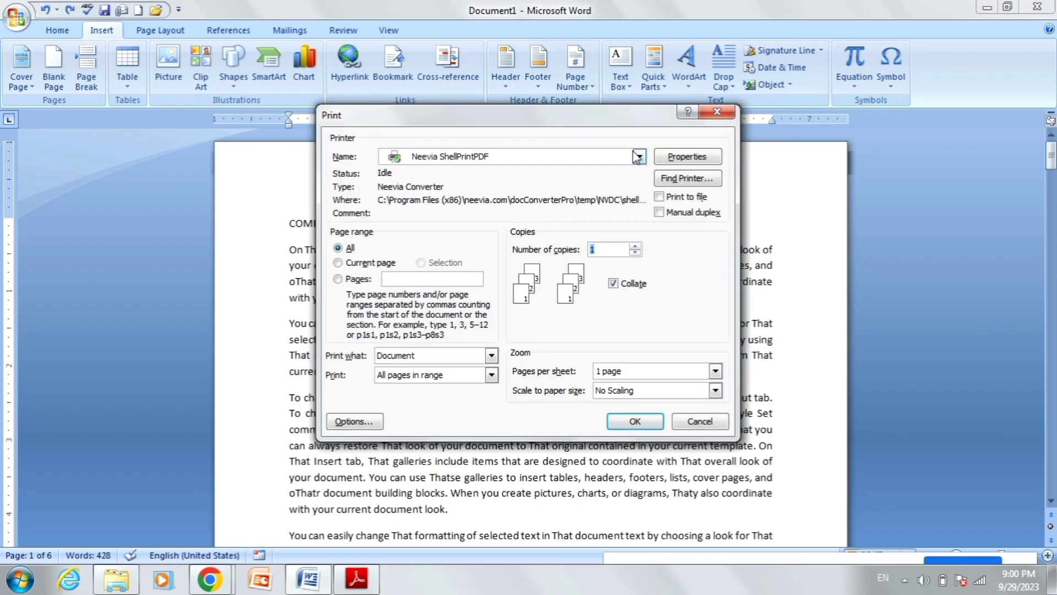
left_click(639, 156)
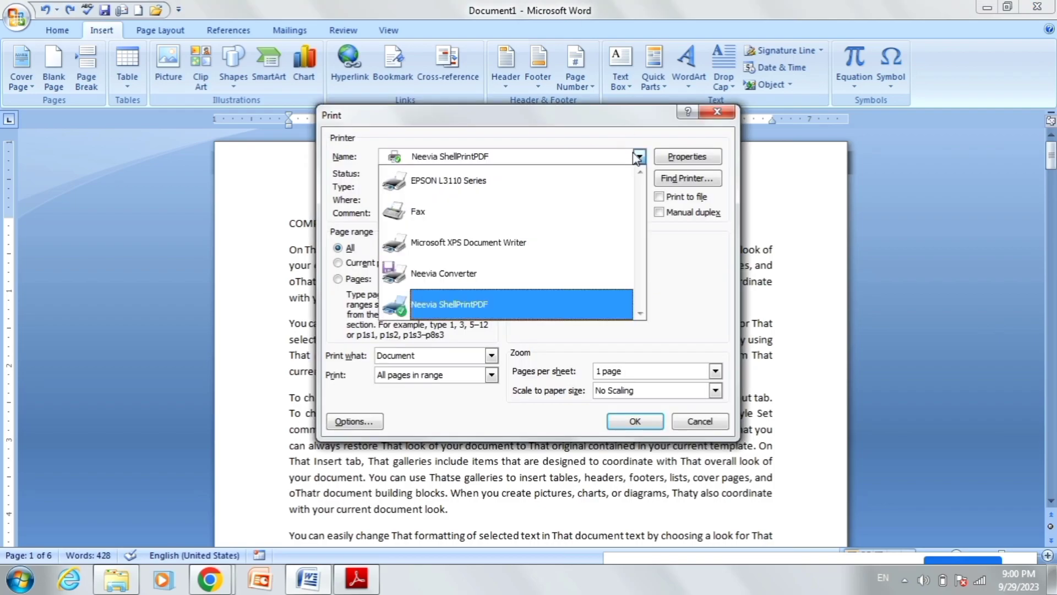
left_click(467, 191)
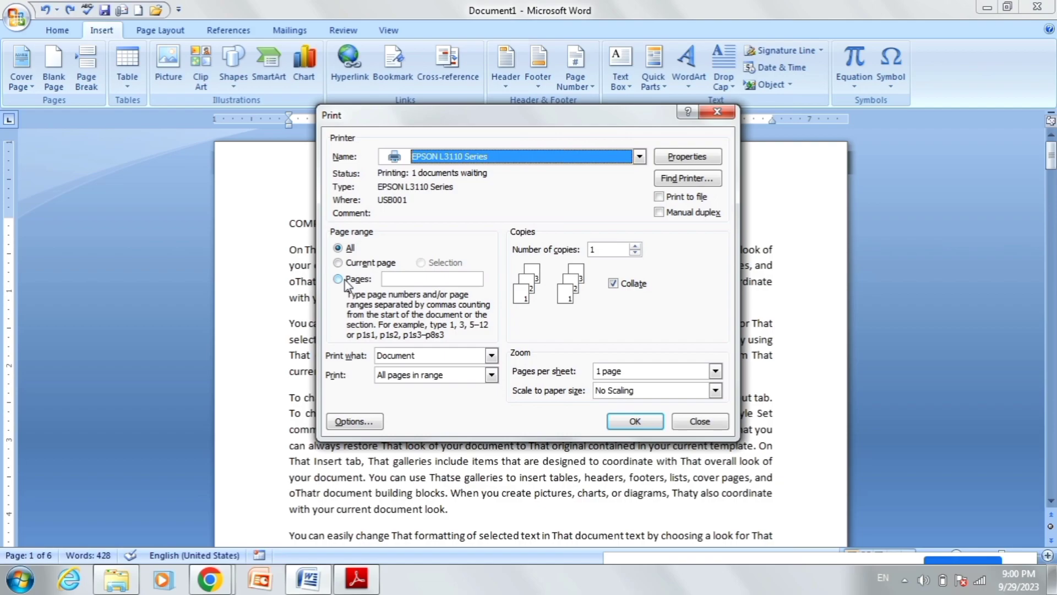
Set specific pages and one page per sheet, then close the Print dialog without printing
left_click(346, 280)
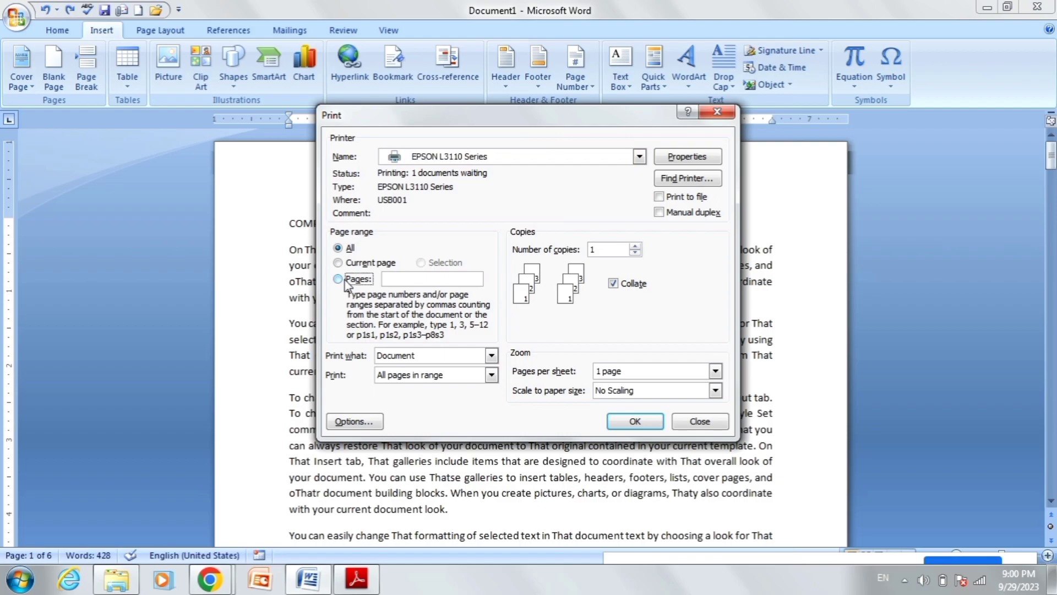
type("10,13")
left_click(715, 371)
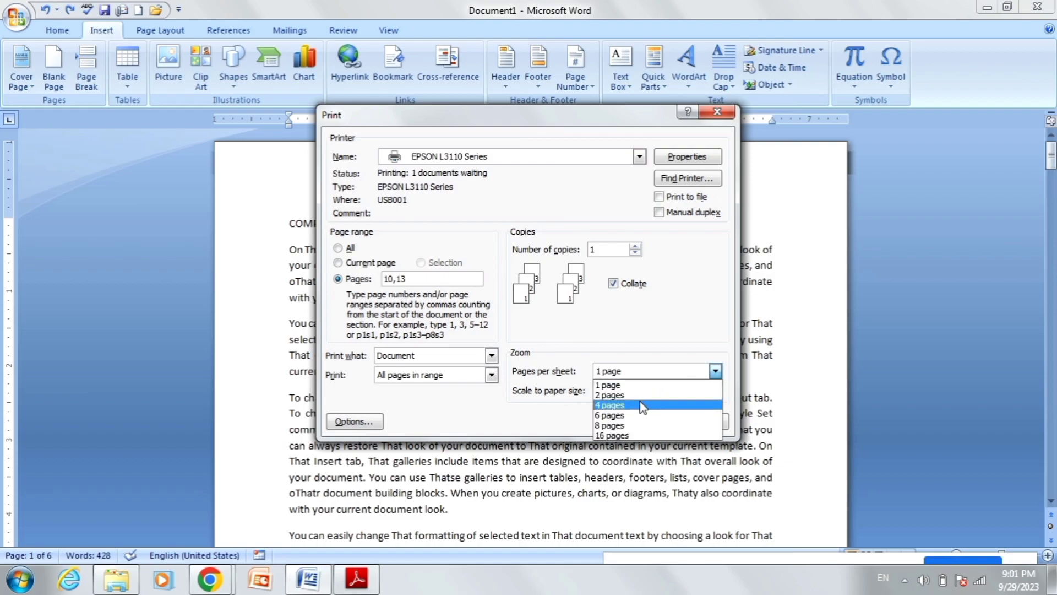
left_click(622, 385)
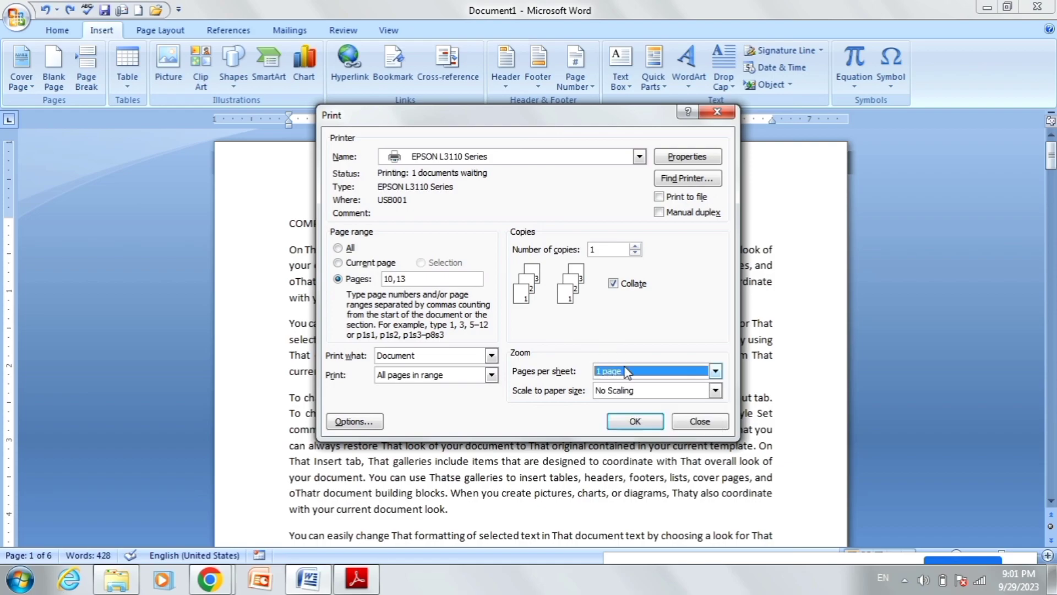
left_click(708, 422)
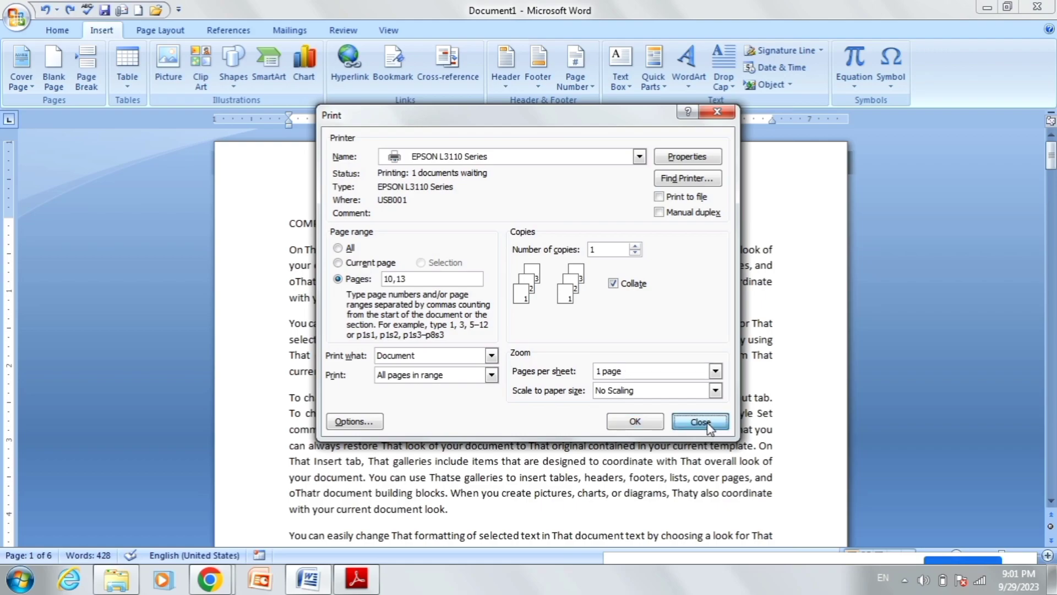
Make the first body paragraph bold with a red font colour, then reselect it
left_click(356, 578)
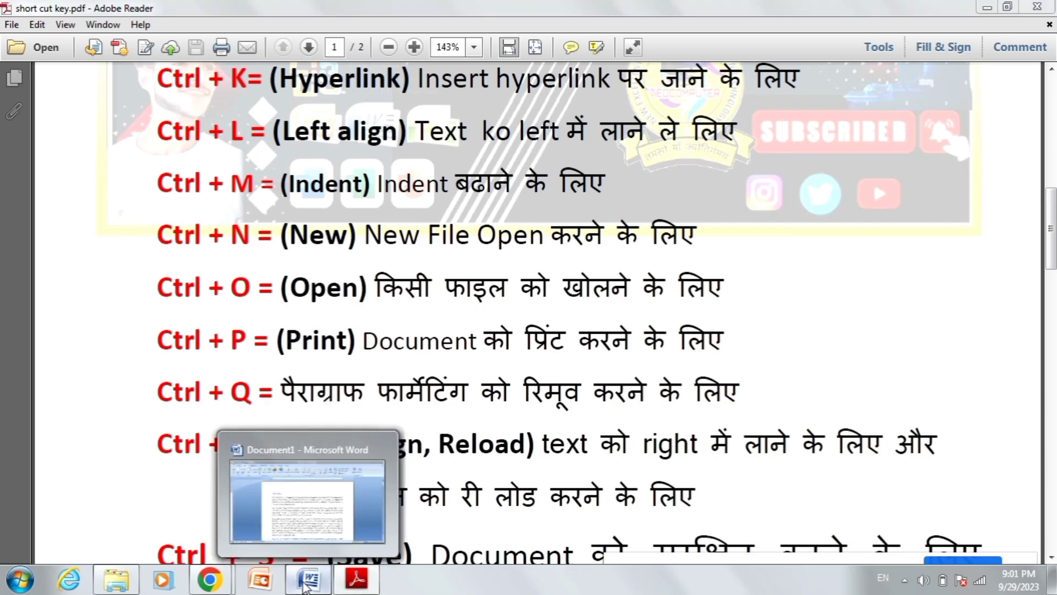
left_click(307, 581)
left_click_drag(291, 250, 452, 303)
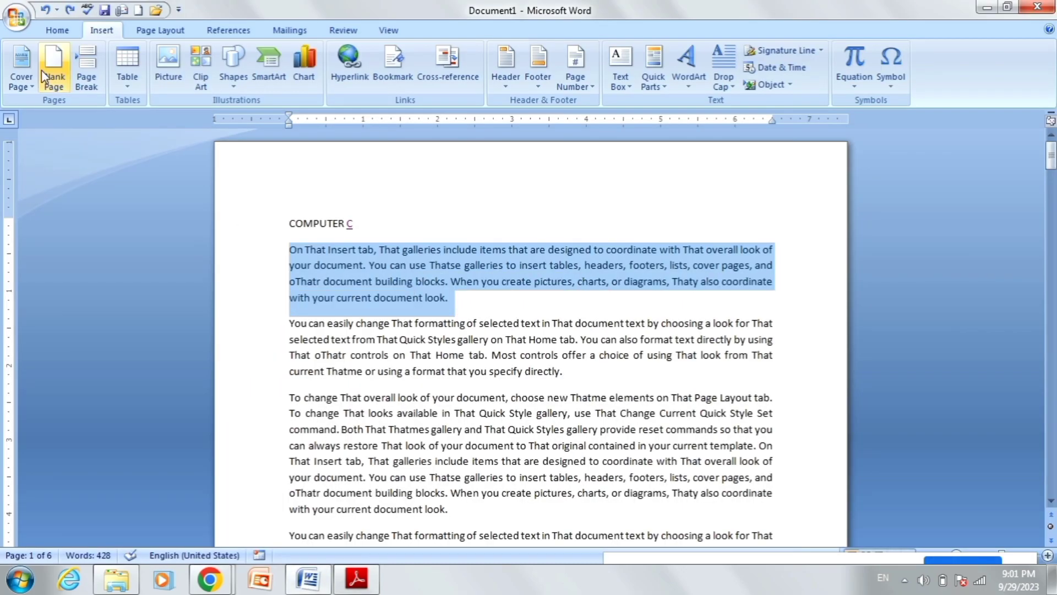
left_click(82, 33)
left_click(133, 78)
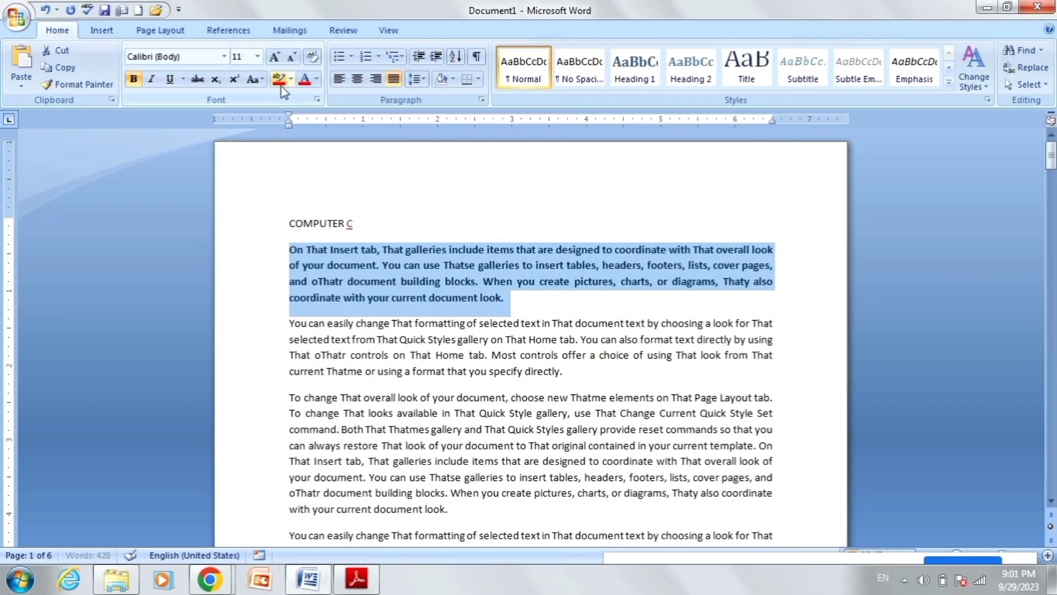
left_click(307, 82)
left_click(366, 281)
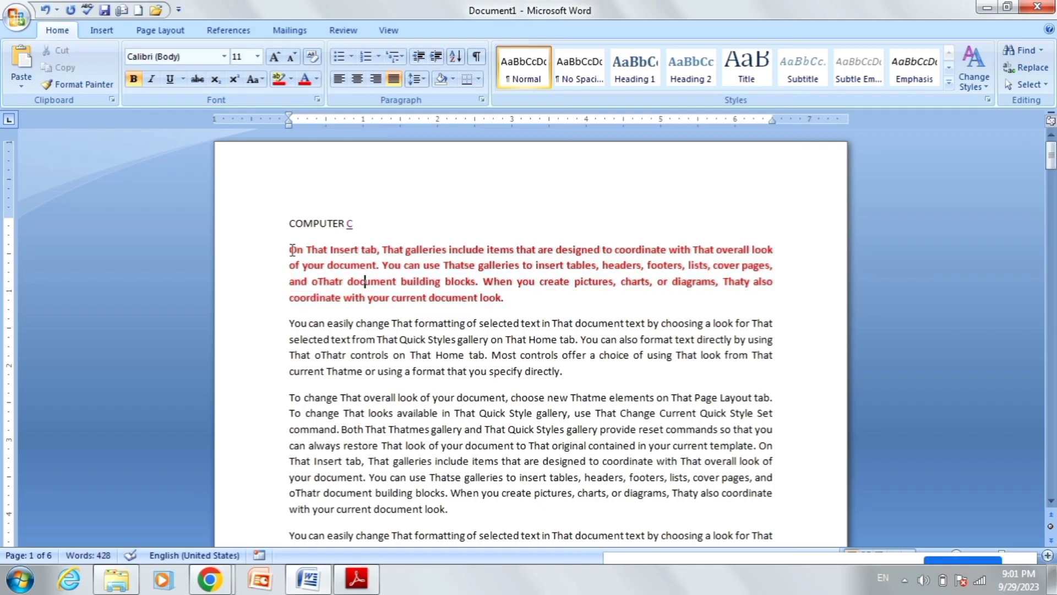
left_click_drag(292, 251, 498, 302)
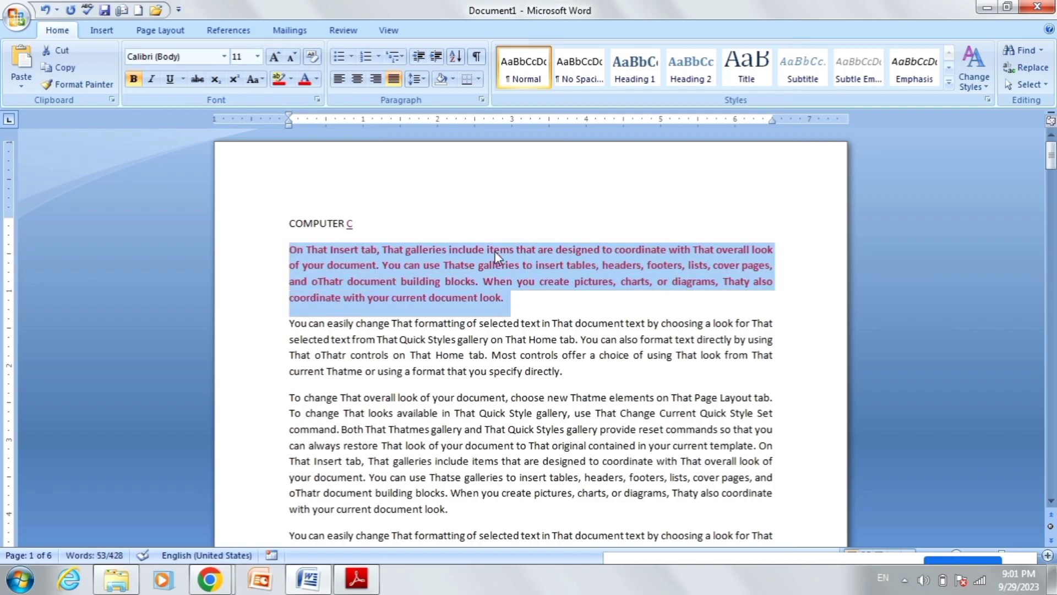
mouse_move(357, 579)
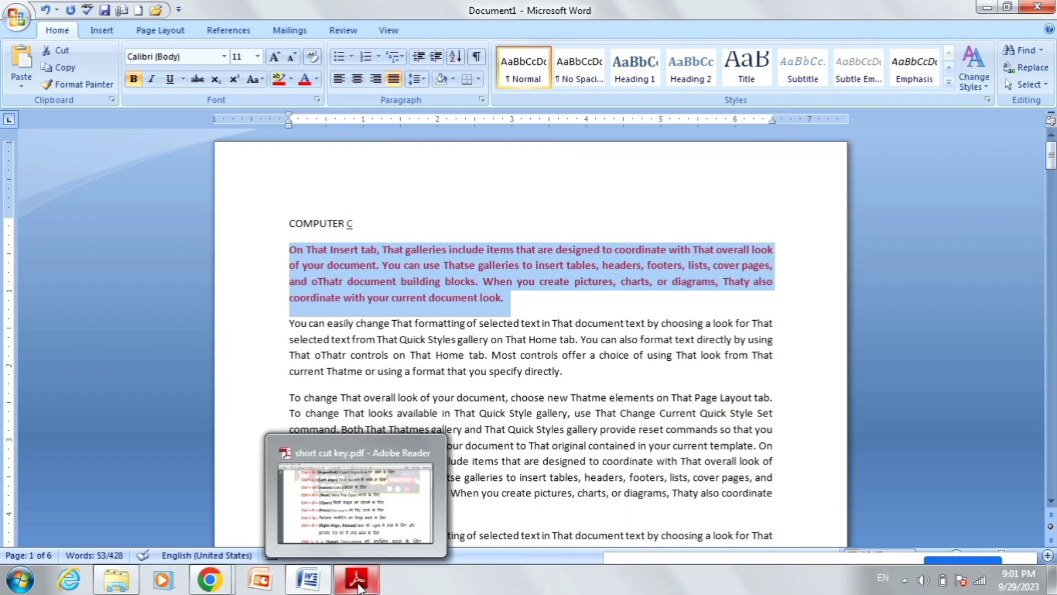
Left-align the first and second paragraphs, then undo the second paragraph's alignment
left_click(363, 506)
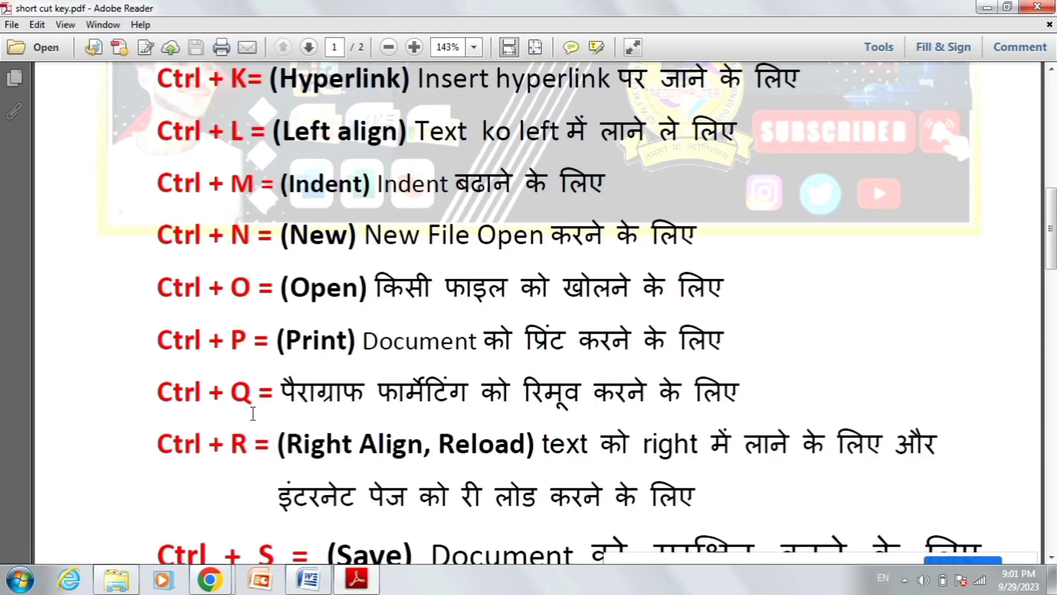
key("alt+Tab")
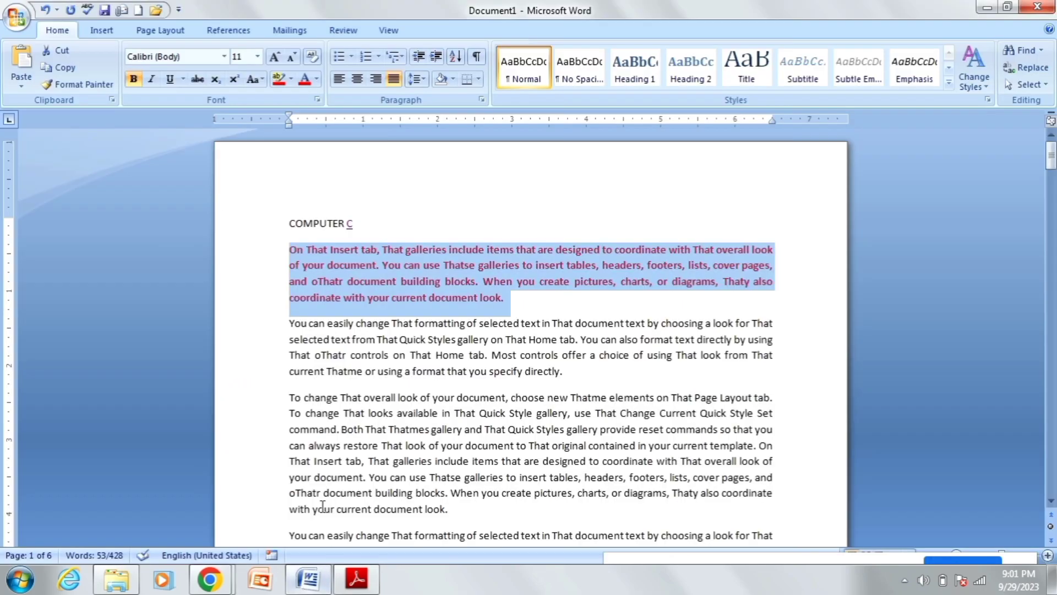
key("ctrl+l")
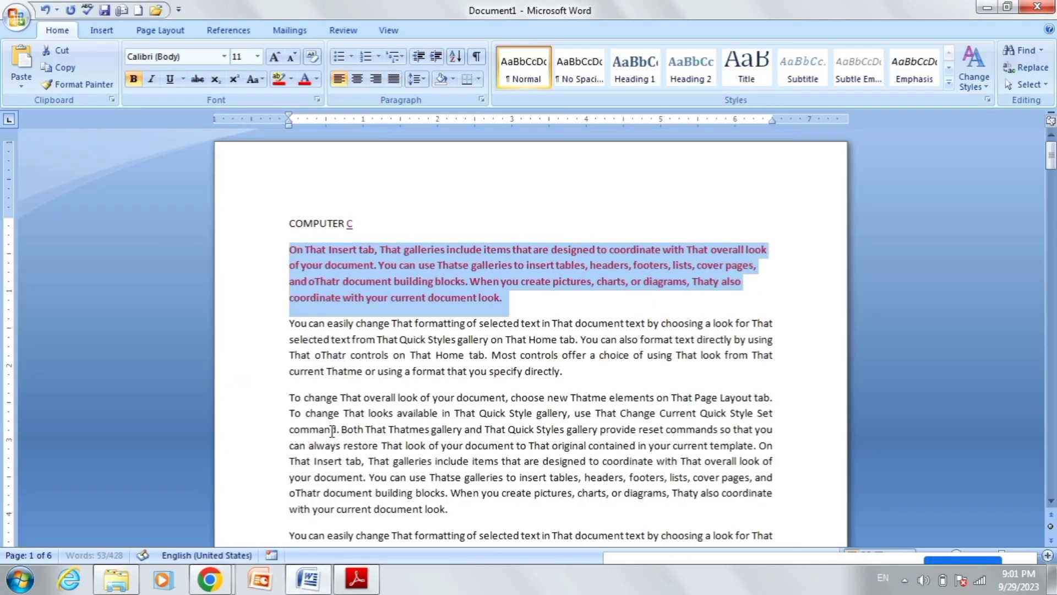
left_click(405, 339)
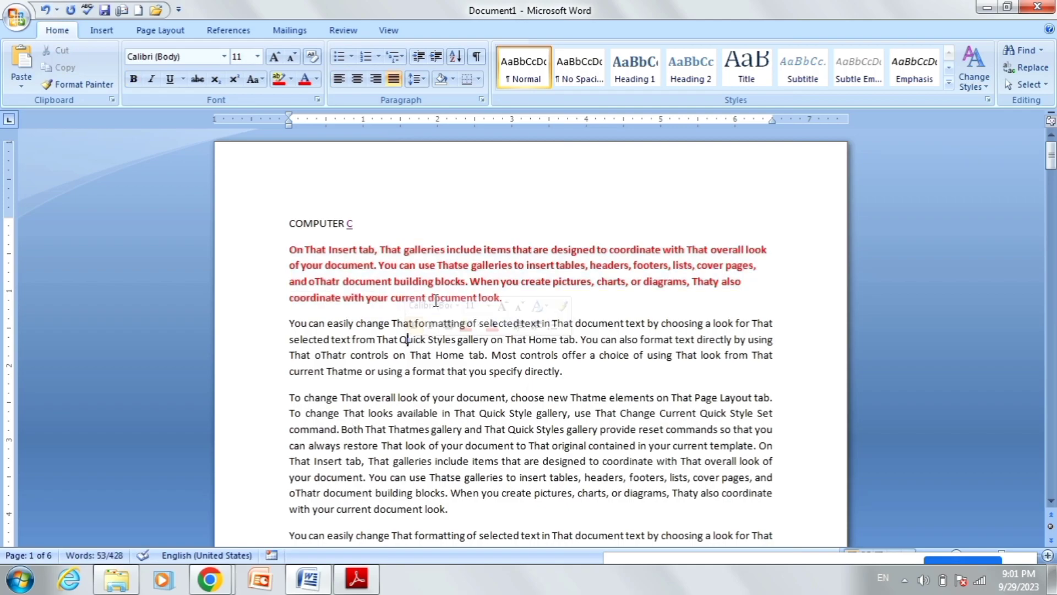
key("ctrl+l")
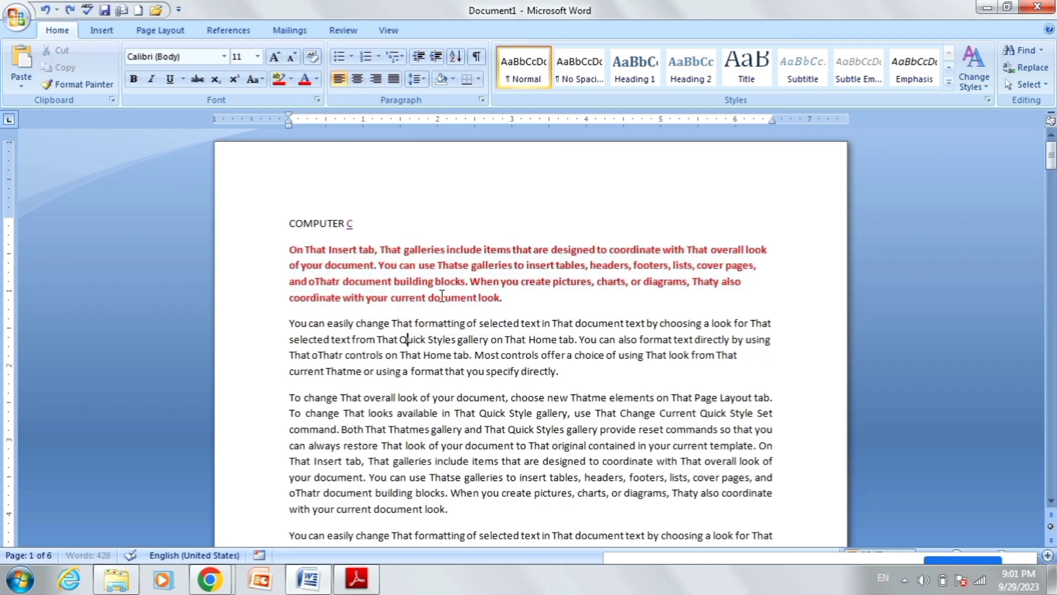
left_click(307, 254)
triple_click(296, 250)
key("ctrl+z")
Justify the first paragraph and strip its bold red formatting with Ctrl+Space
triple_click(452, 283)
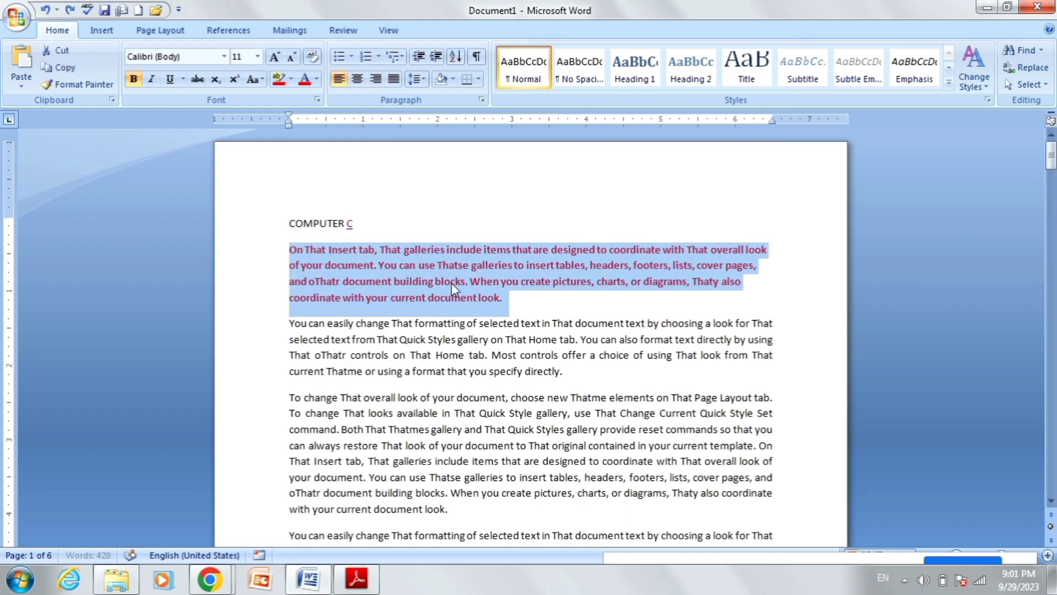
key("ctrl+j")
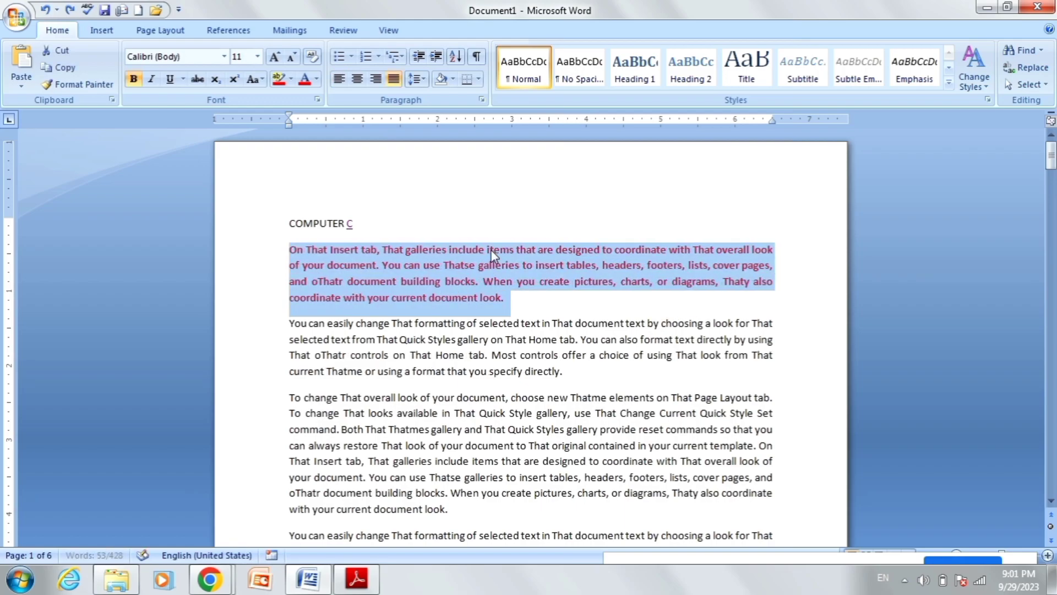
key("ctrl+space")
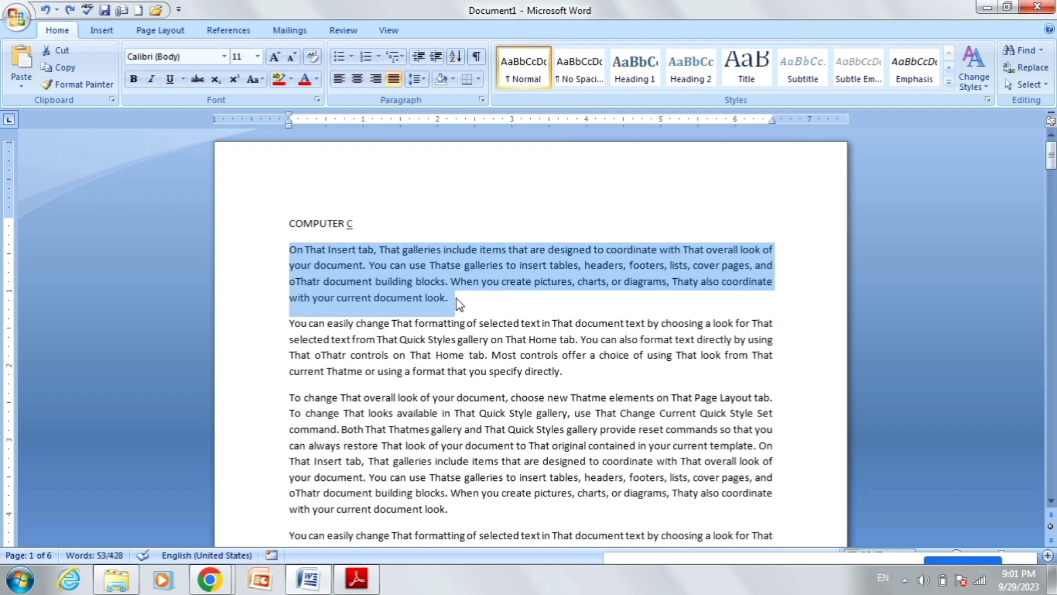
left_click(423, 305)
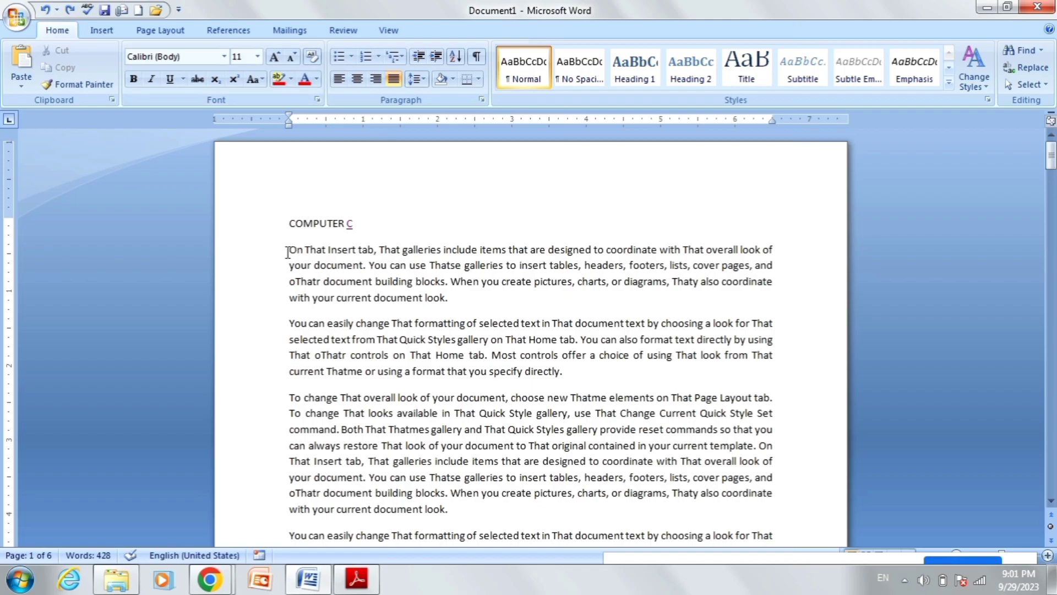
left_click_drag(286, 252, 457, 300)
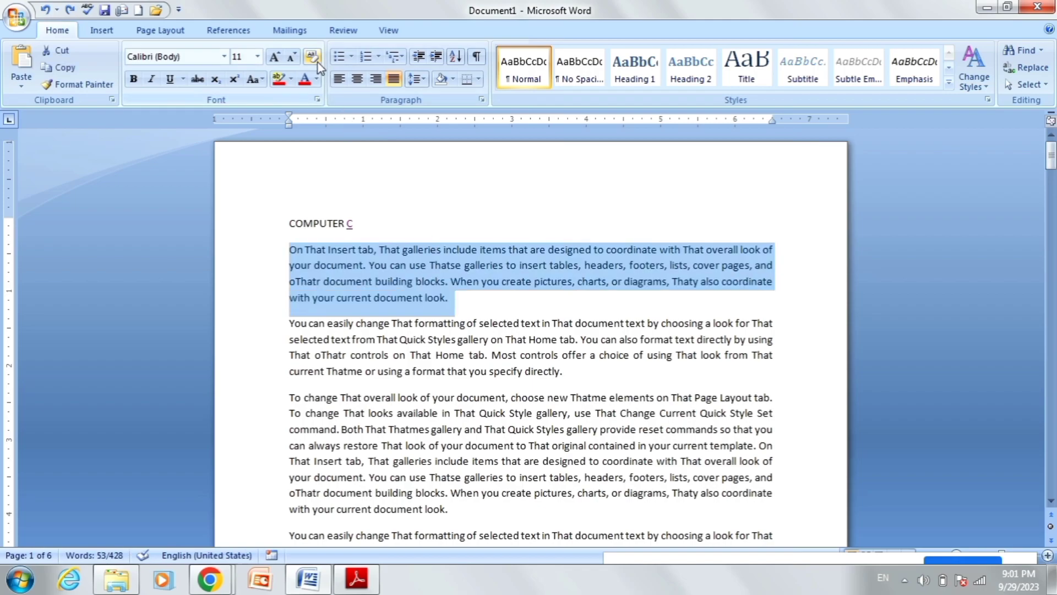
Colour the first paragraph's text from 'On' to 'create' red
left_click(399, 435)
left_click_drag(291, 249, 471, 284)
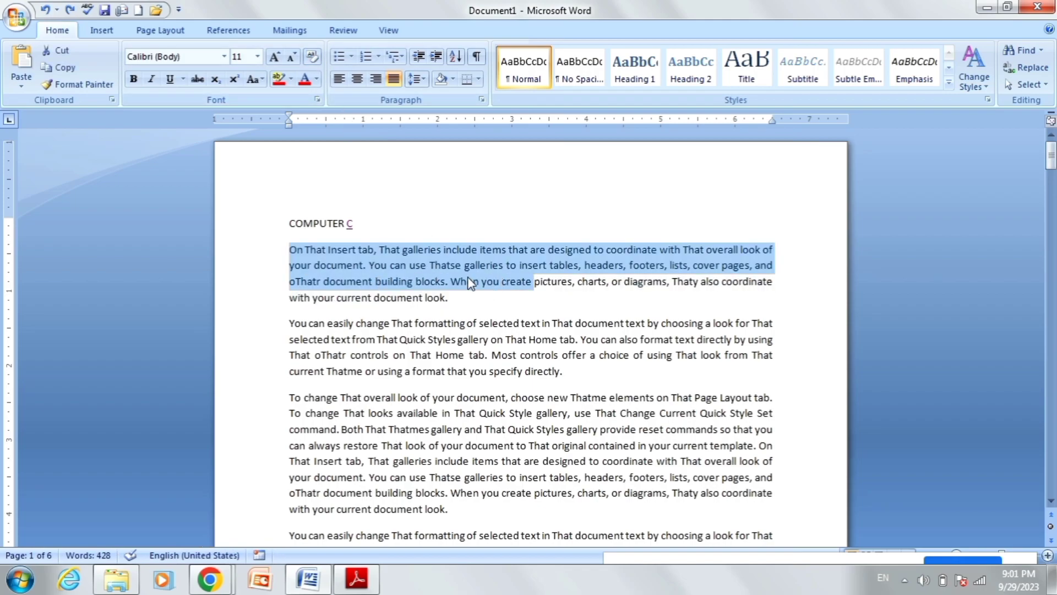
left_click(304, 81)
left_click(311, 267)
Left-align the first paragraph and clear its formatting back to plain black
left_click_drag(289, 249, 606, 276)
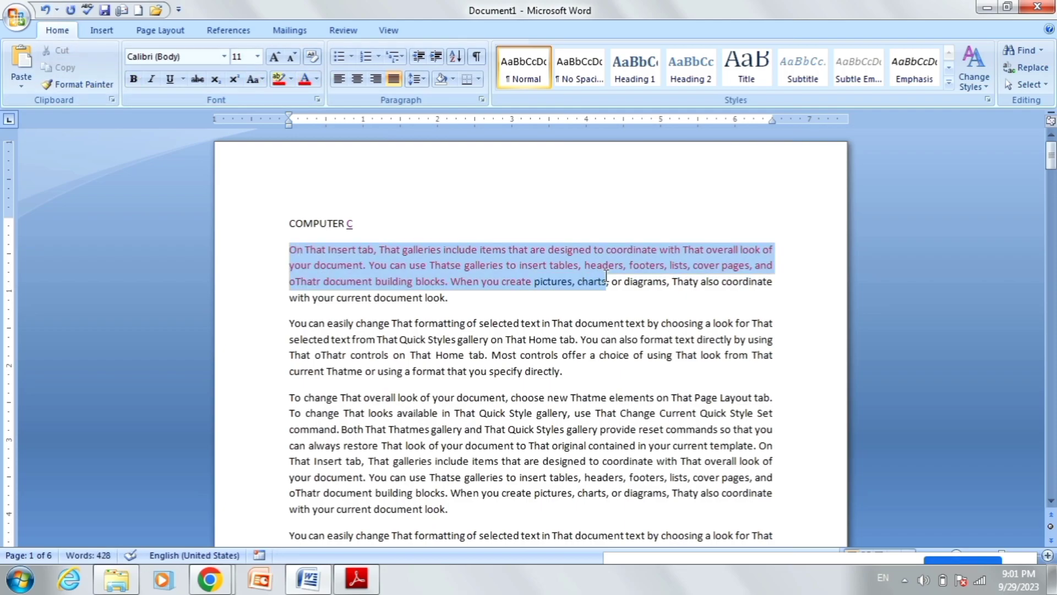
left_click(451, 267)
key("ctrl+l")
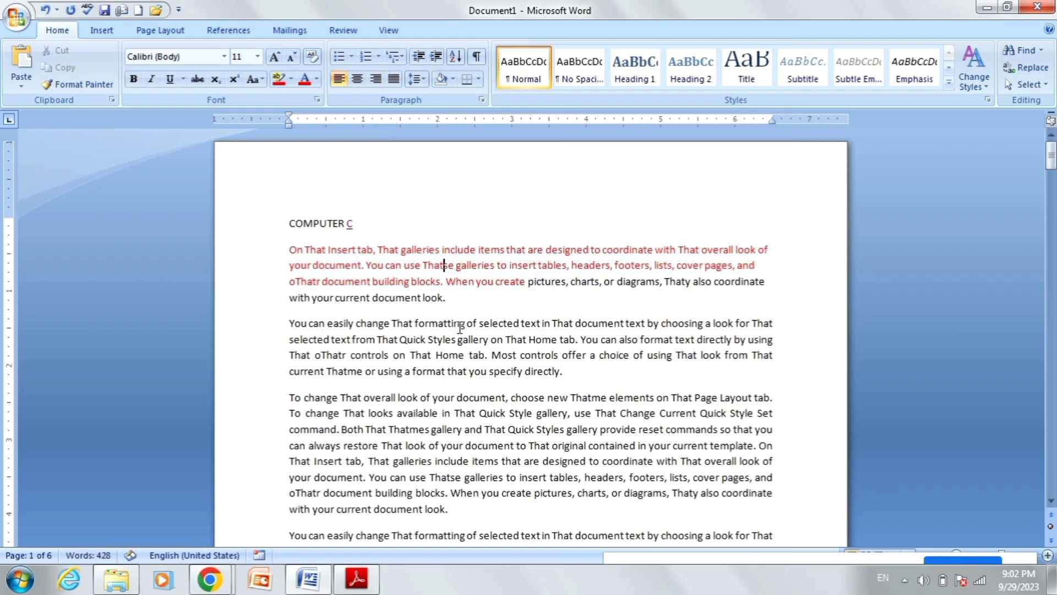
left_click_drag(288, 251, 481, 301)
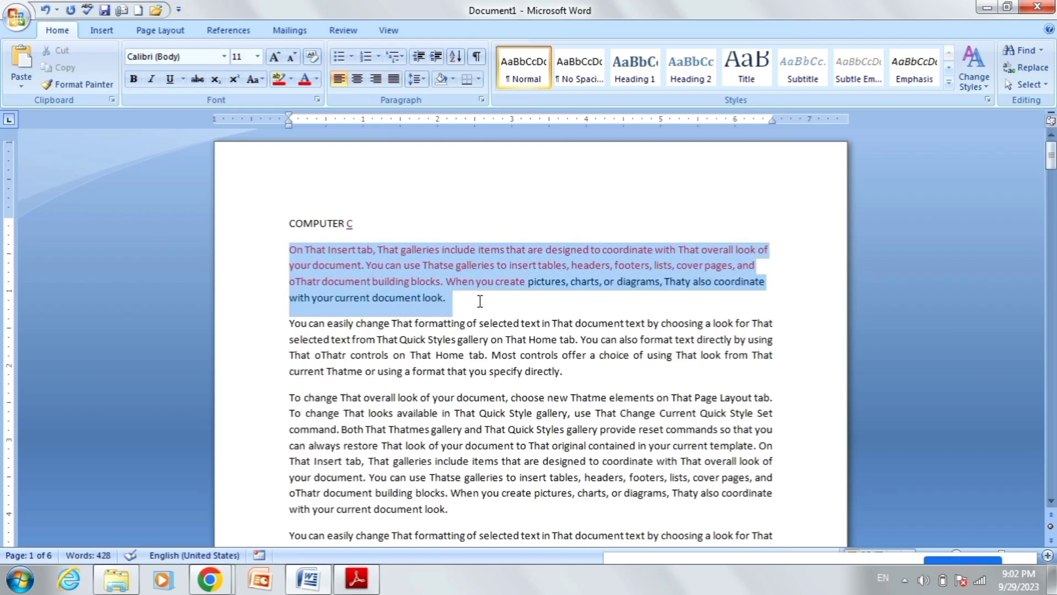
left_click(315, 56)
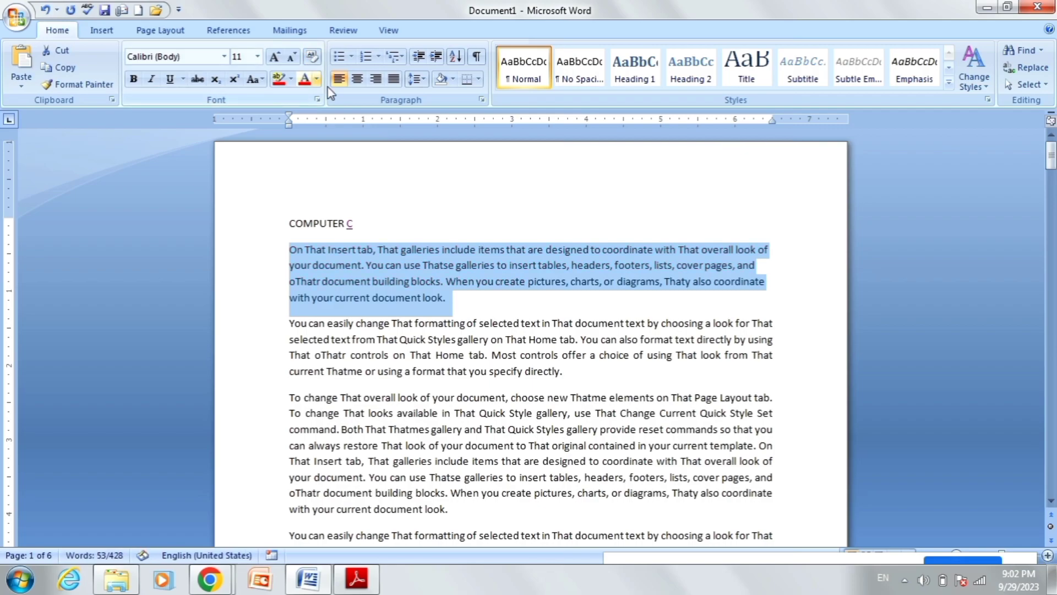
left_click(346, 323)
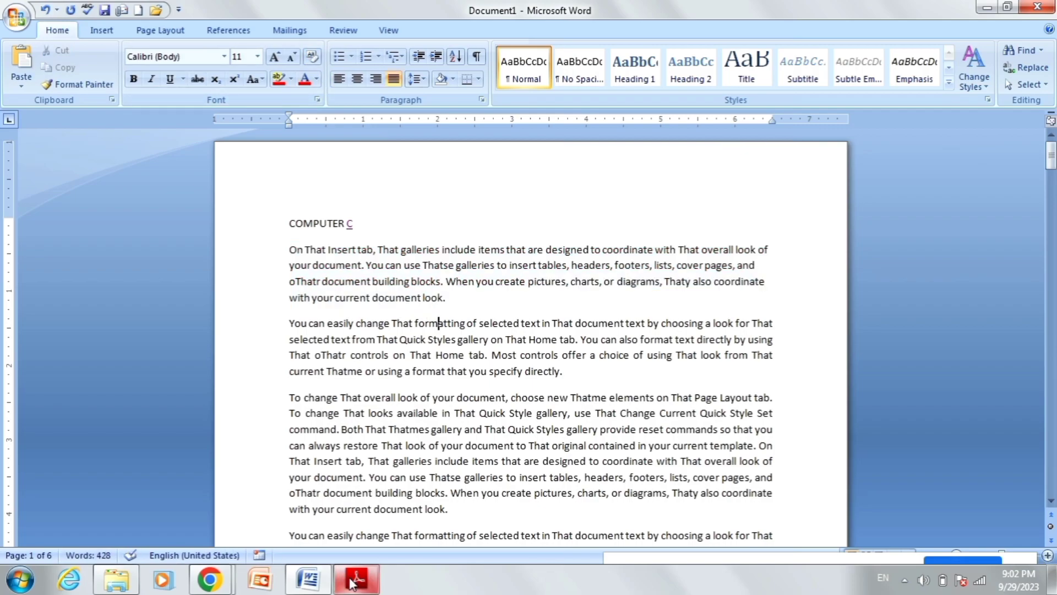
left_click(398, 355)
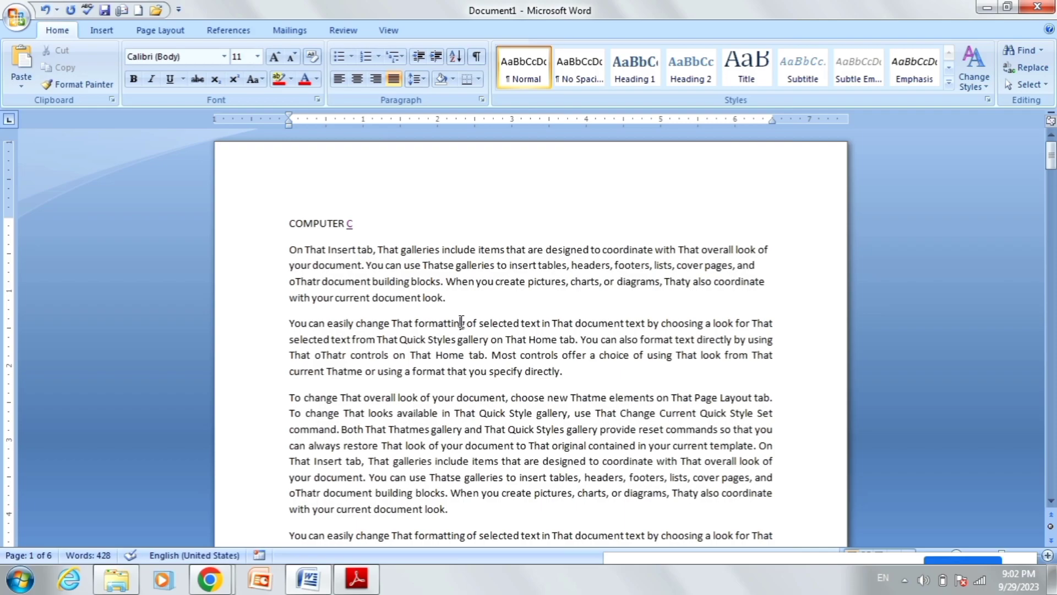
Select all text, accidentally replace it with 'q', then undo to restore the document
left_click_drag(458, 323, 542, 355)
left_click(554, 371)
left_click(358, 251)
left_click(410, 298)
left_click(435, 340)
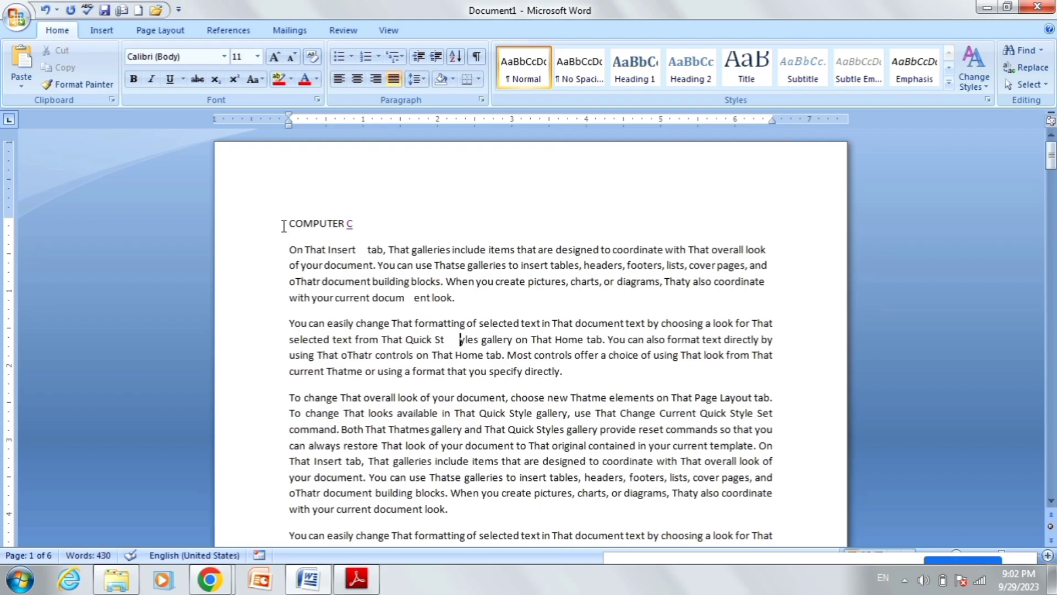
key("ctrl+a")
type("q")
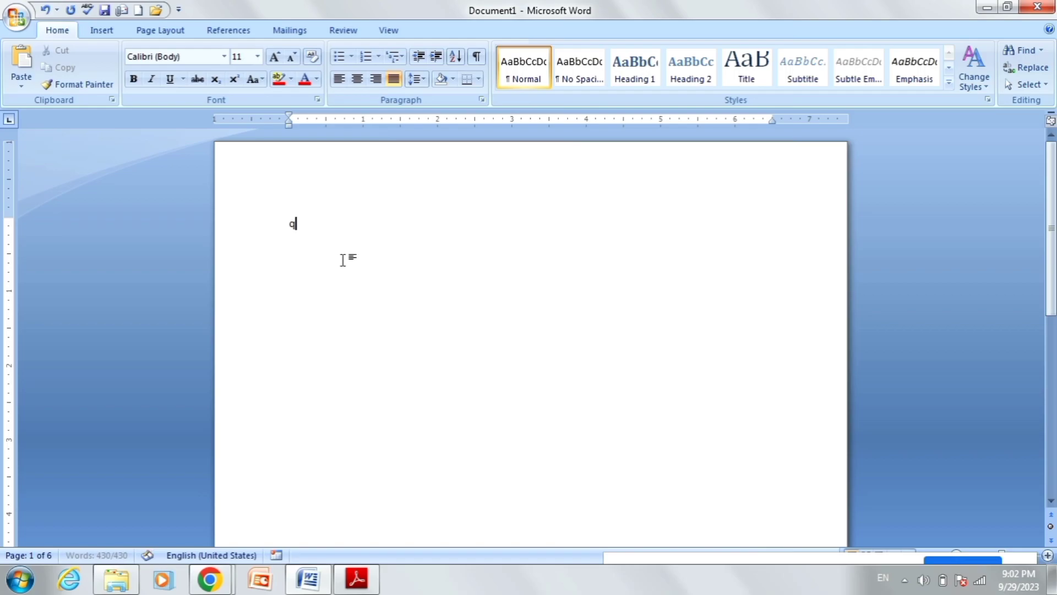
key("ctrl+z")
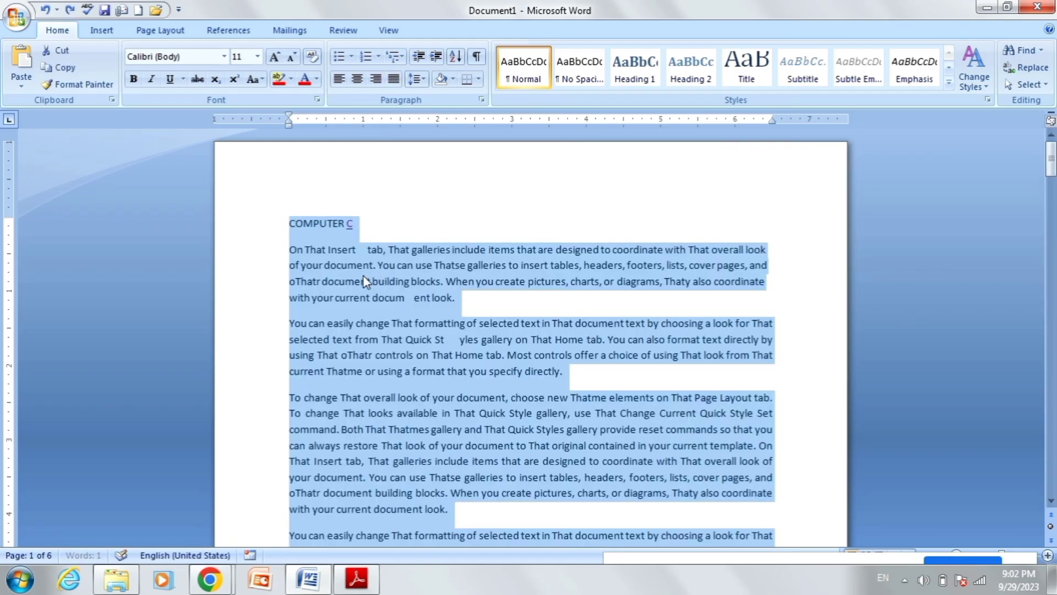
left_click(389, 297)
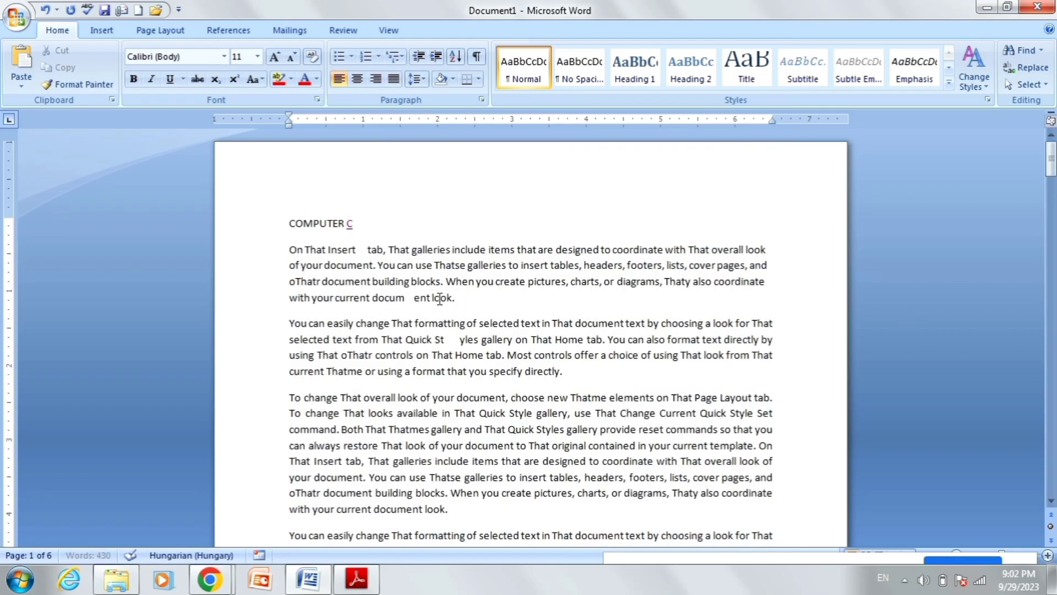
Select the whole document and left-align every paragraph
left_click(505, 282)
key("ctrl+a")
key("ctrl+l")
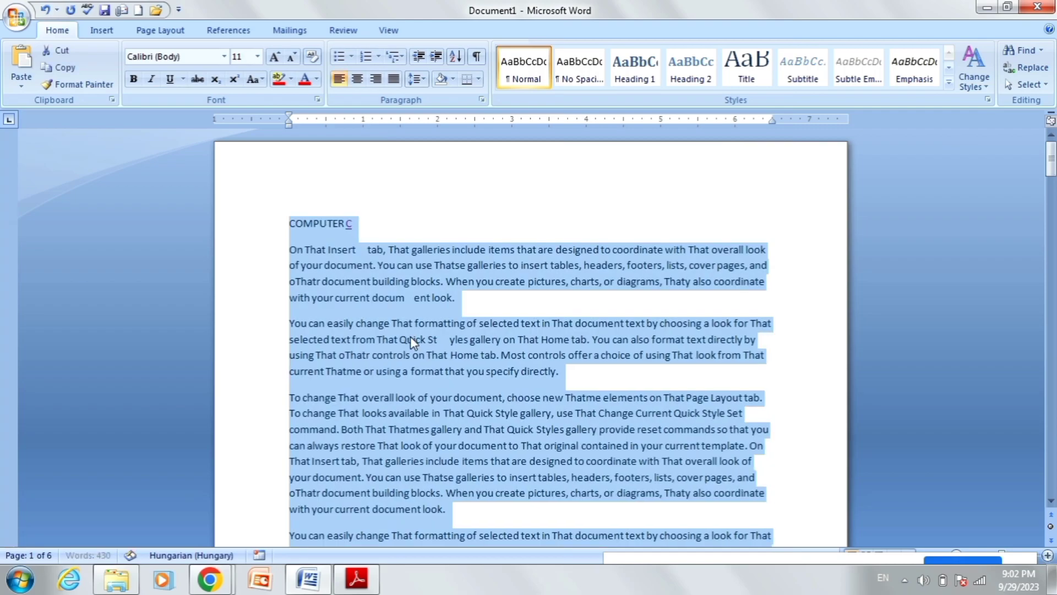
left_click(480, 355)
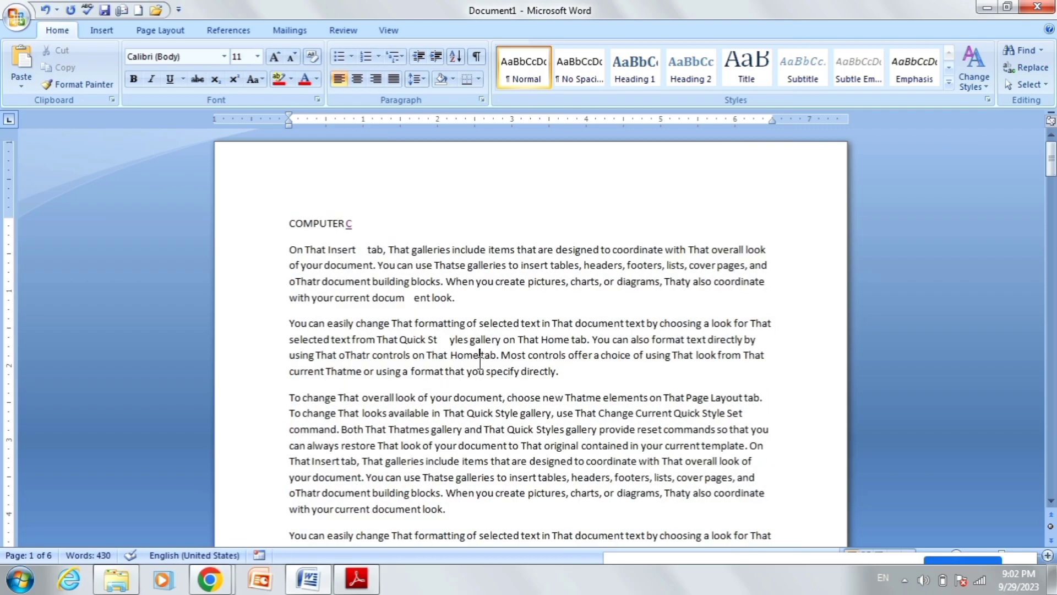
Right-align the 'COMPUTER C' heading with Ctrl+R, then bring the shortcut-key PDF forward
left_click(357, 578)
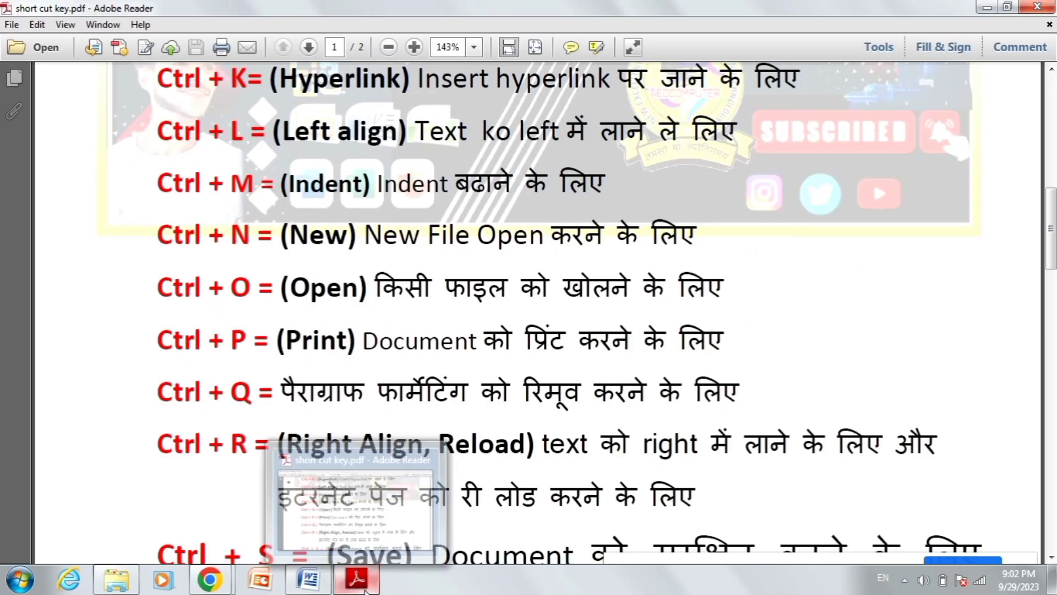
left_click(361, 581)
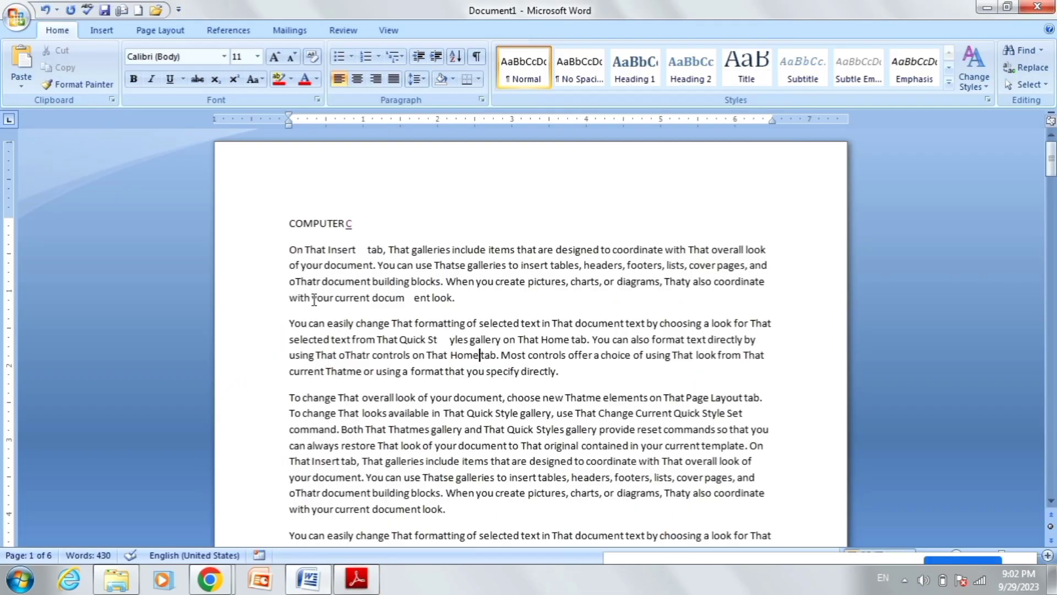
left_click_drag(290, 220, 365, 220)
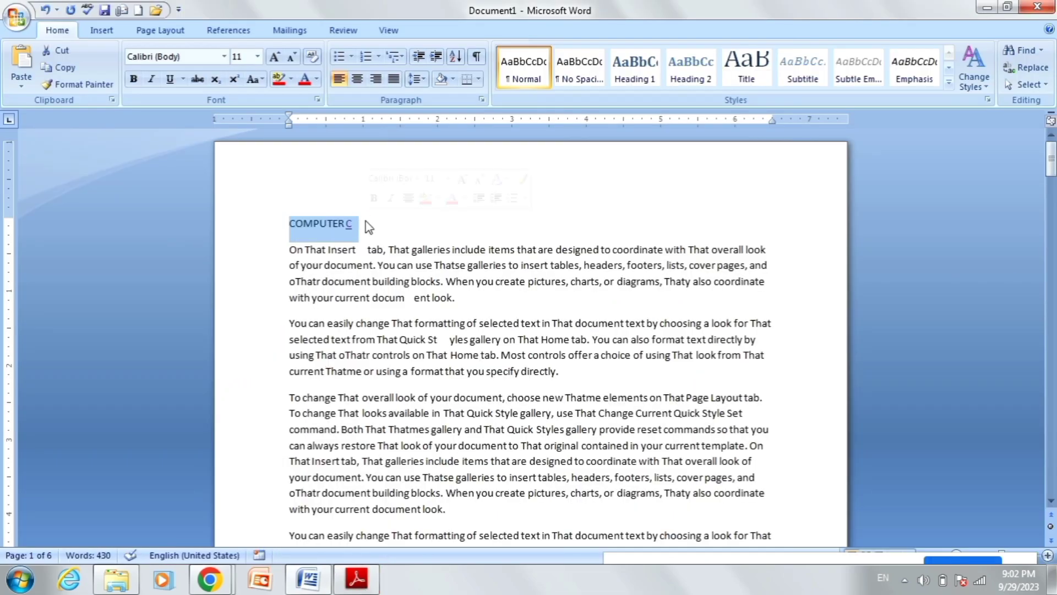
key("ctrl+r")
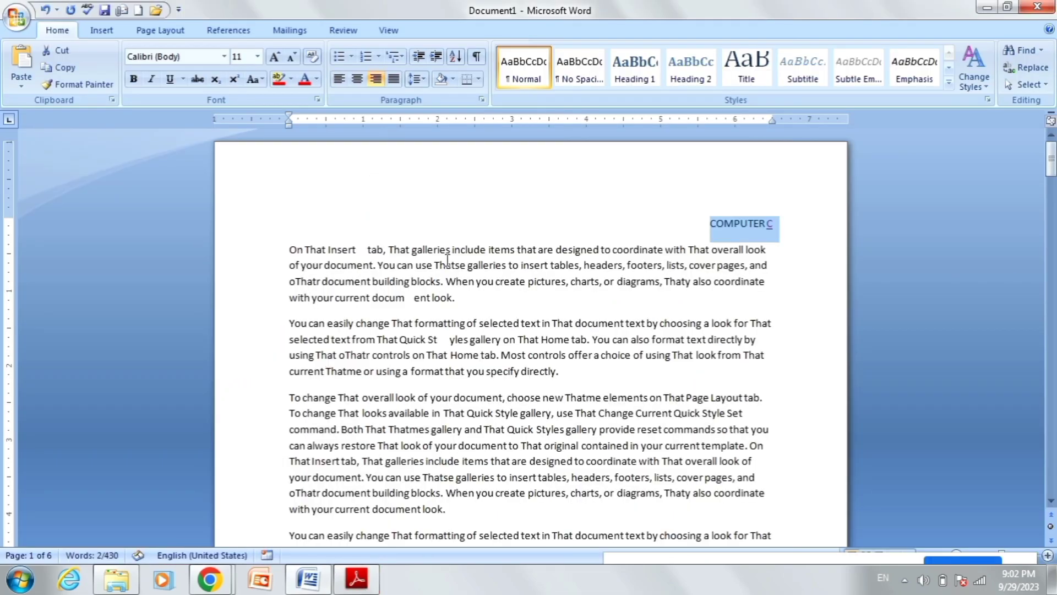
left_click(783, 221)
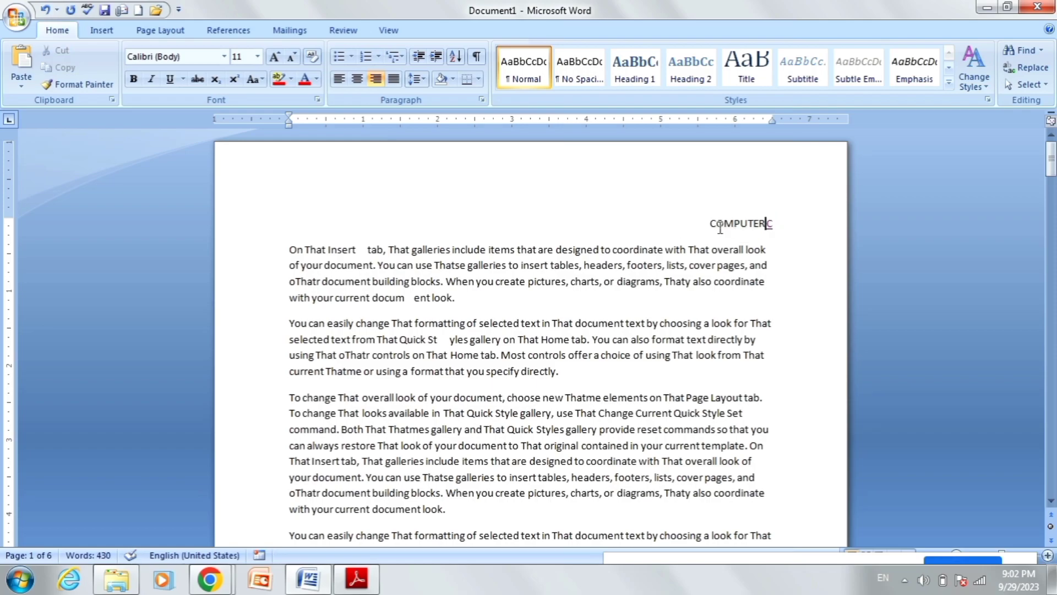
left_click(354, 582)
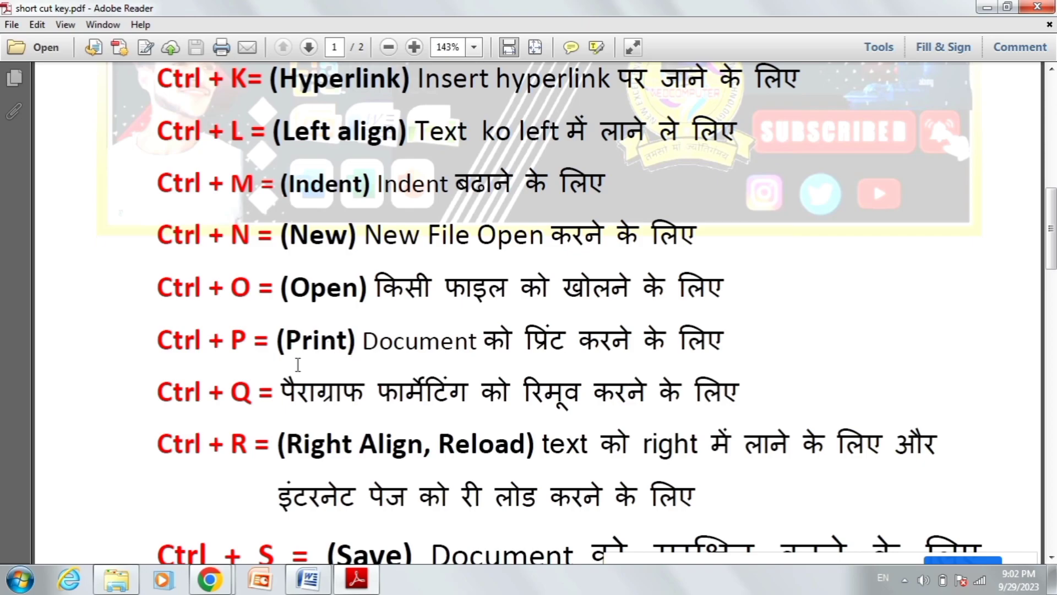
Scroll the shortcut PDF down to the Ctrl + S and Ctrl + T entries, then return to Word
scroll(330, 385, "down", 5)
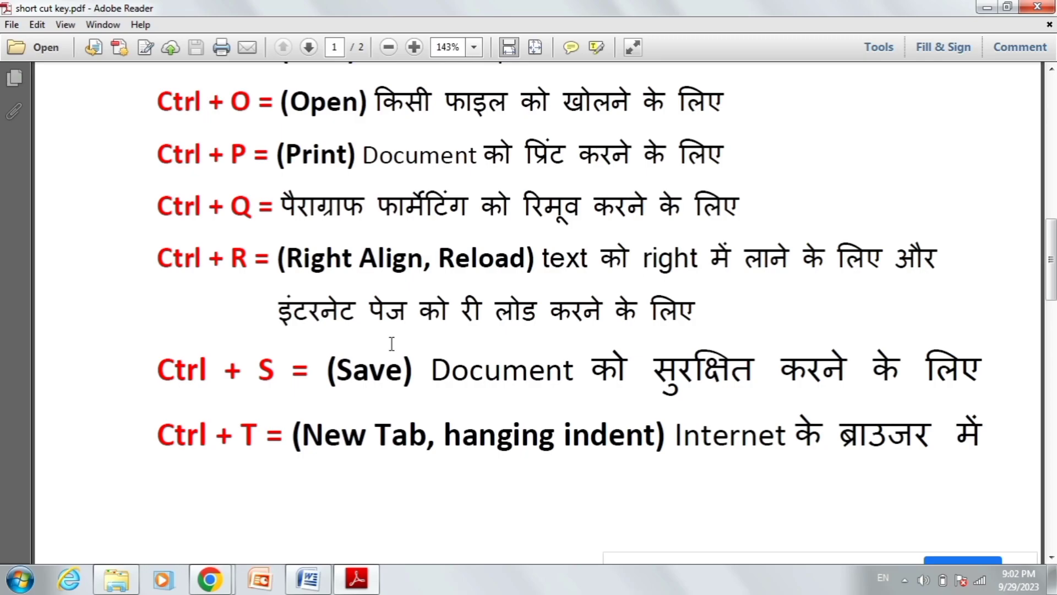
scroll(441, 374, "down", 2)
scroll(498, 402, "down", 1)
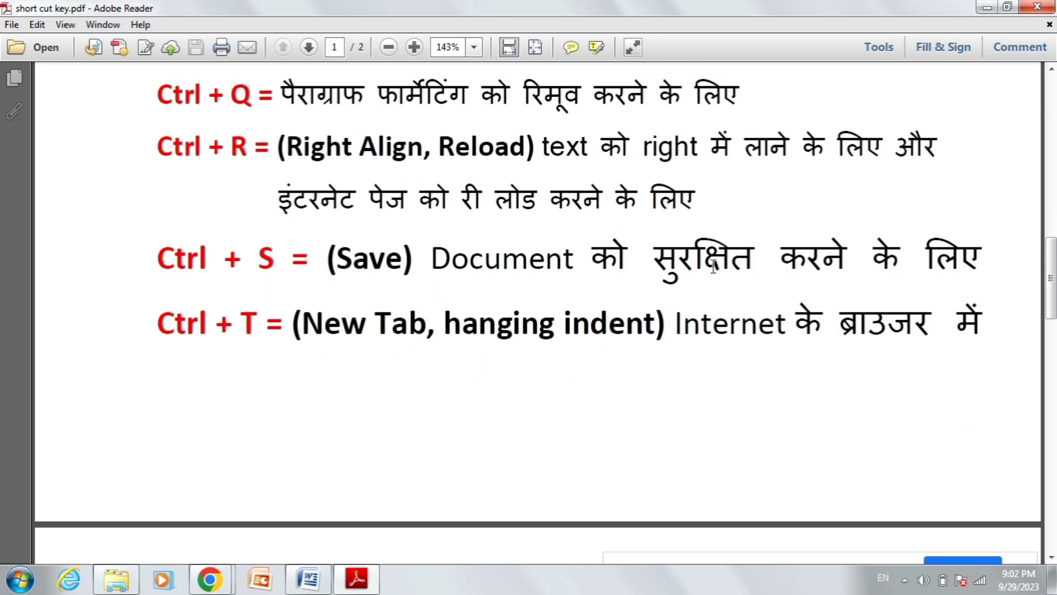
mouse_move(309, 579)
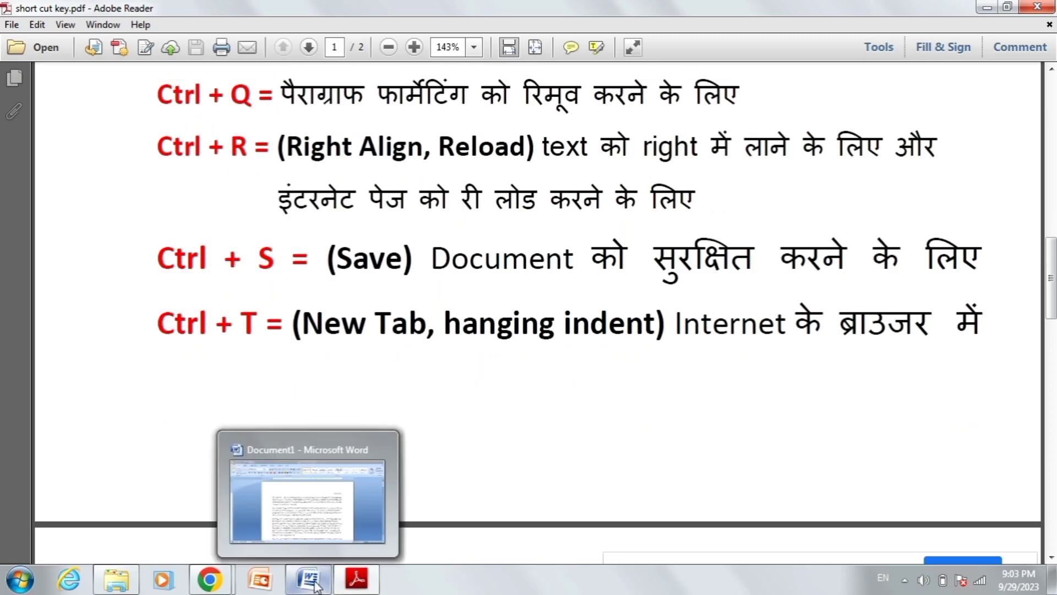
left_click(316, 585)
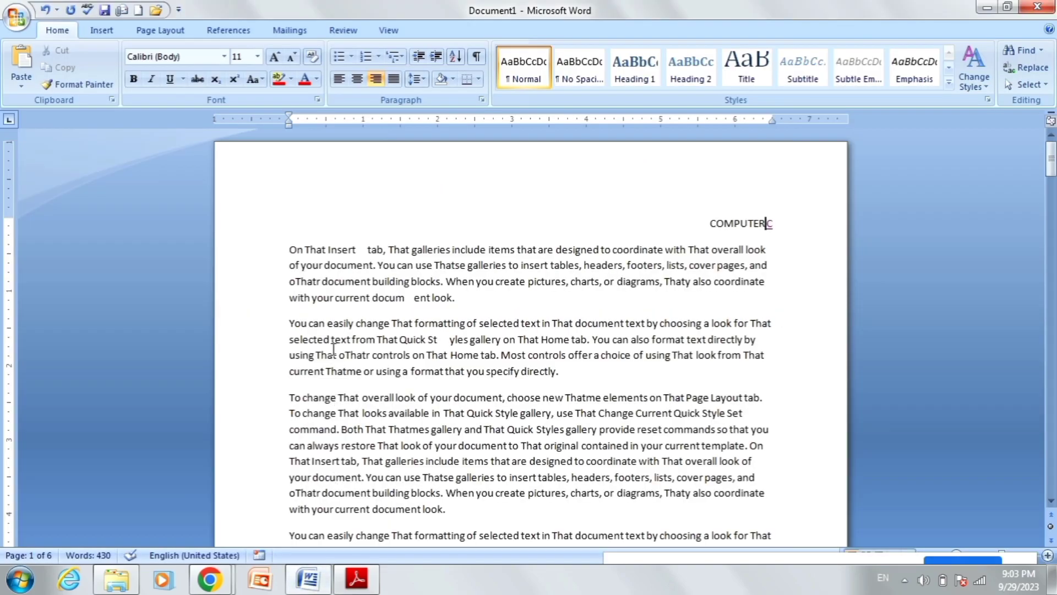
key("ctrl+s")
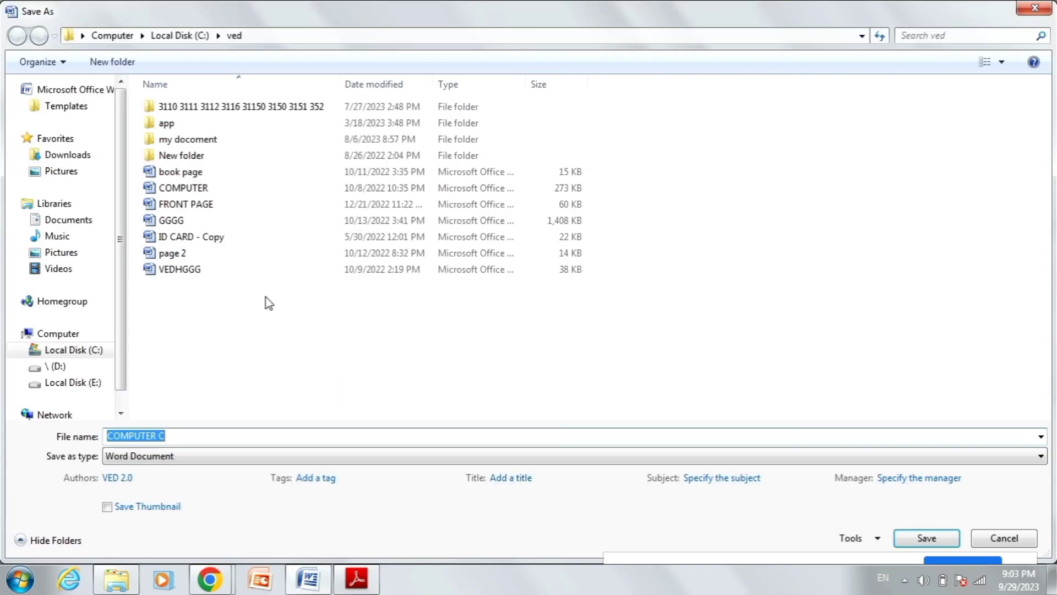
scroll(110, 198, "down", 1)
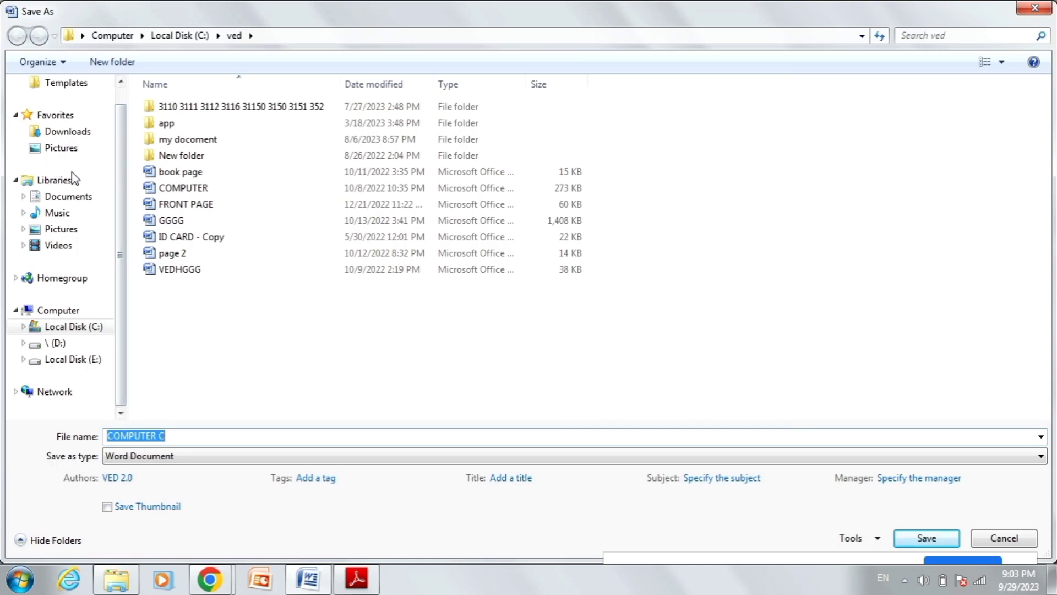
scroll(123, 207, "up", 1)
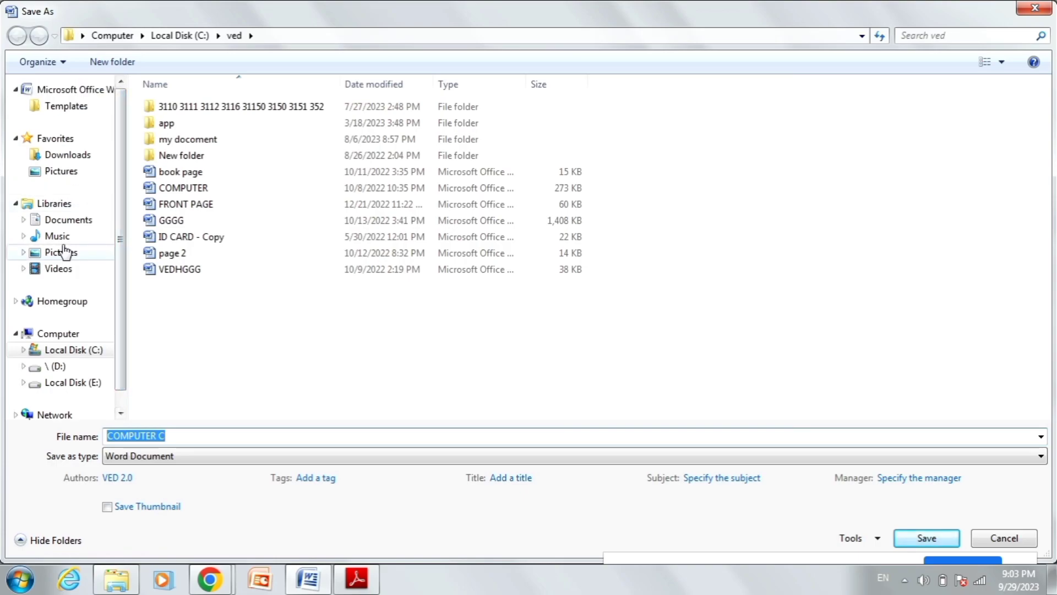
left_click(174, 435)
type("fdfgf")
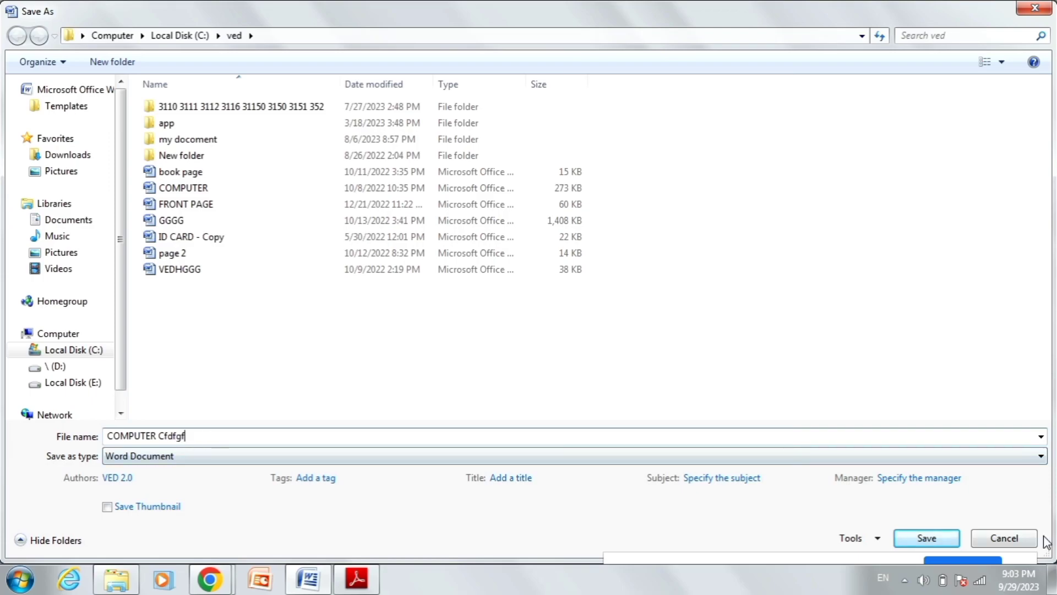
left_click(1004, 538)
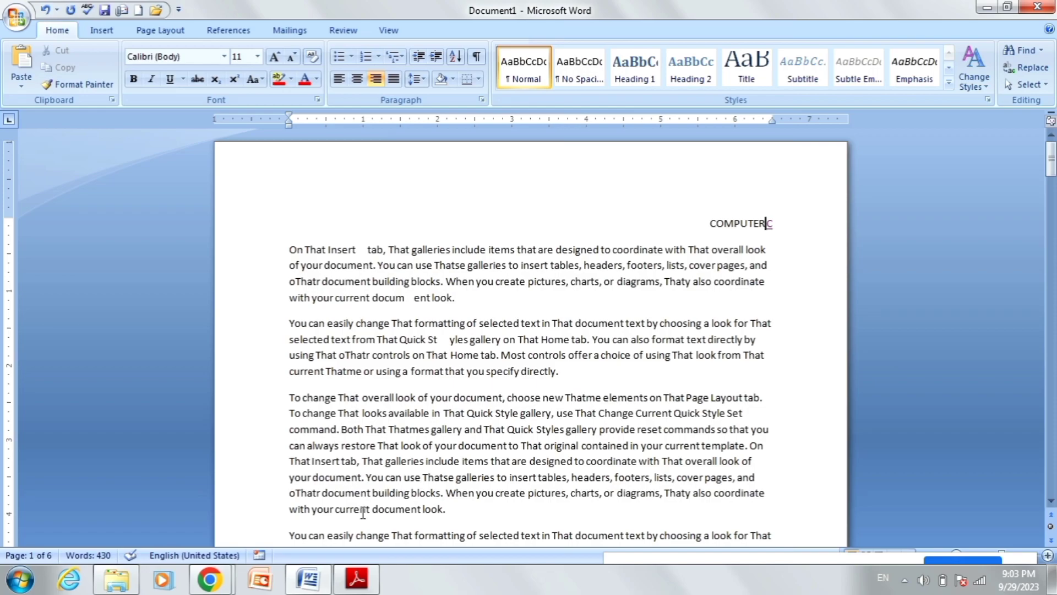
Bring up the shortcut PDF and scroll to the Ctrl + T New Tab entry
left_click(356, 579)
scroll(297, 344, "down", 1)
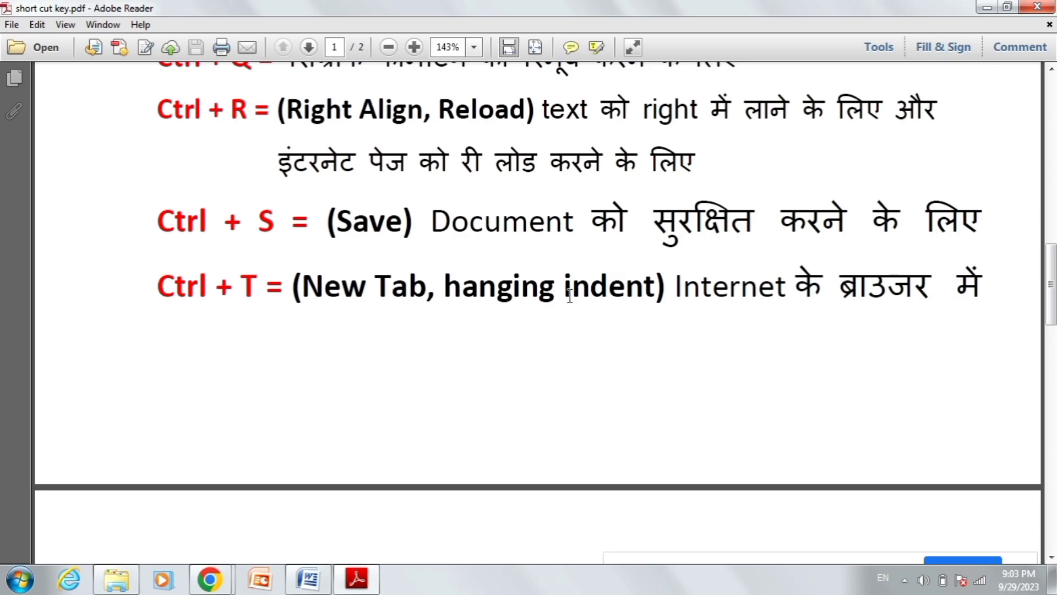
scroll(775, 295, "down", 2)
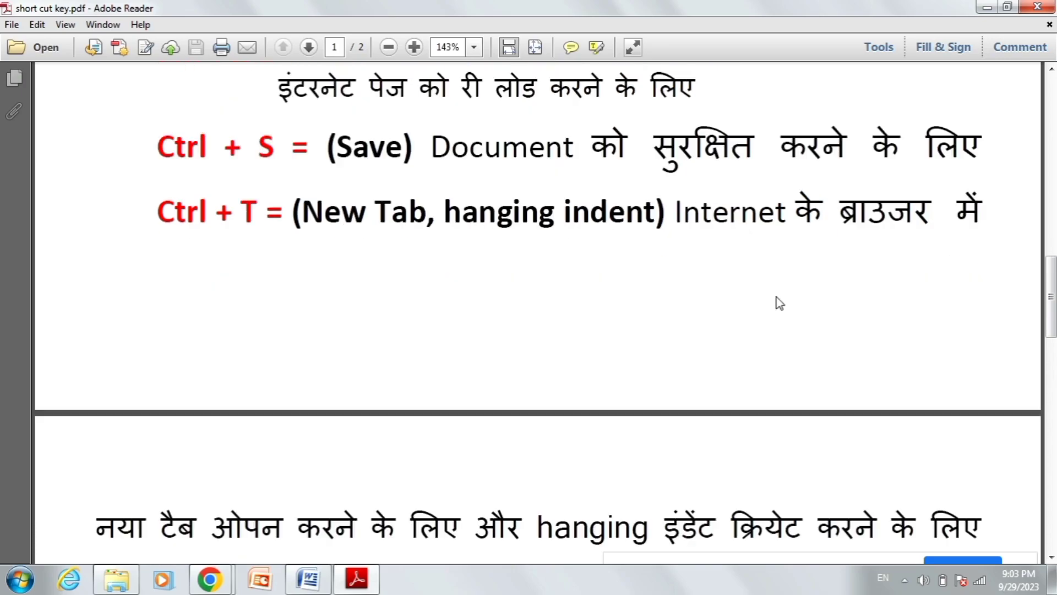
scroll(313, 449, "down", 2)
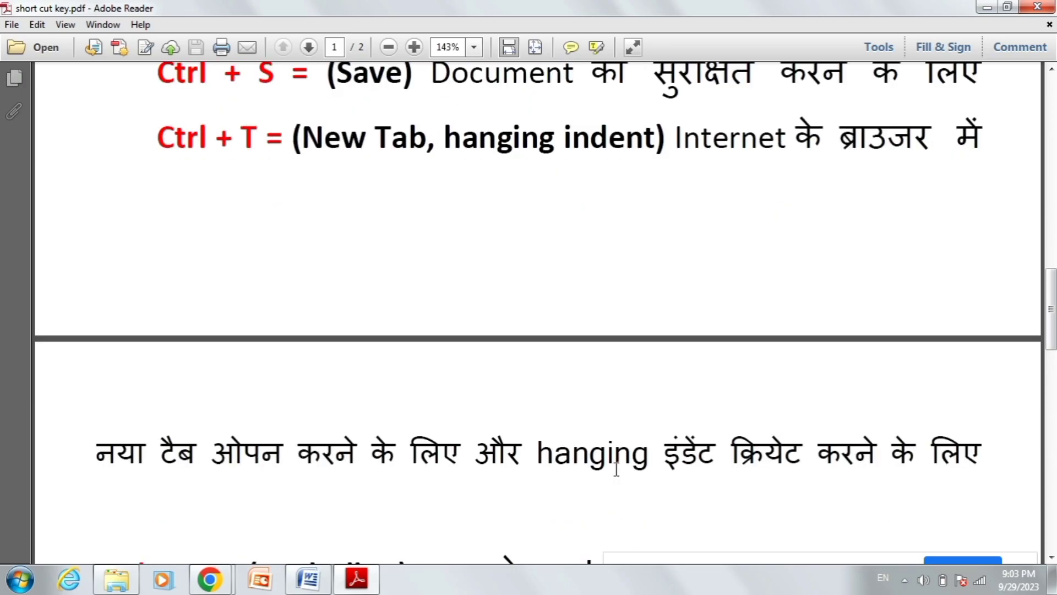
scroll(563, 399, "up", 4)
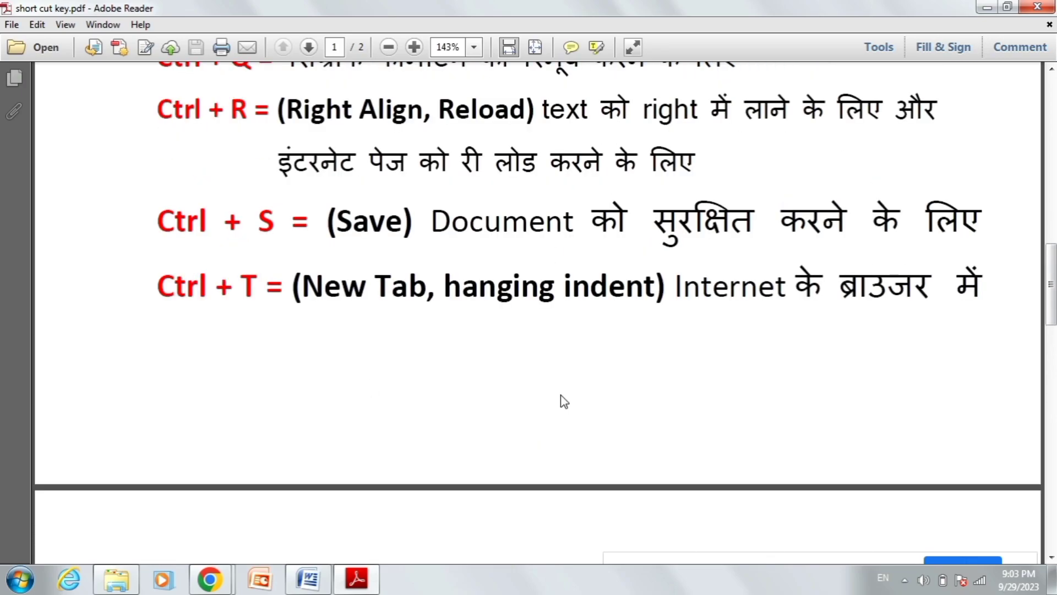
Open a second New Tab in Chrome with Ctrl+T, then return to the shortcut PDF
left_click(215, 580)
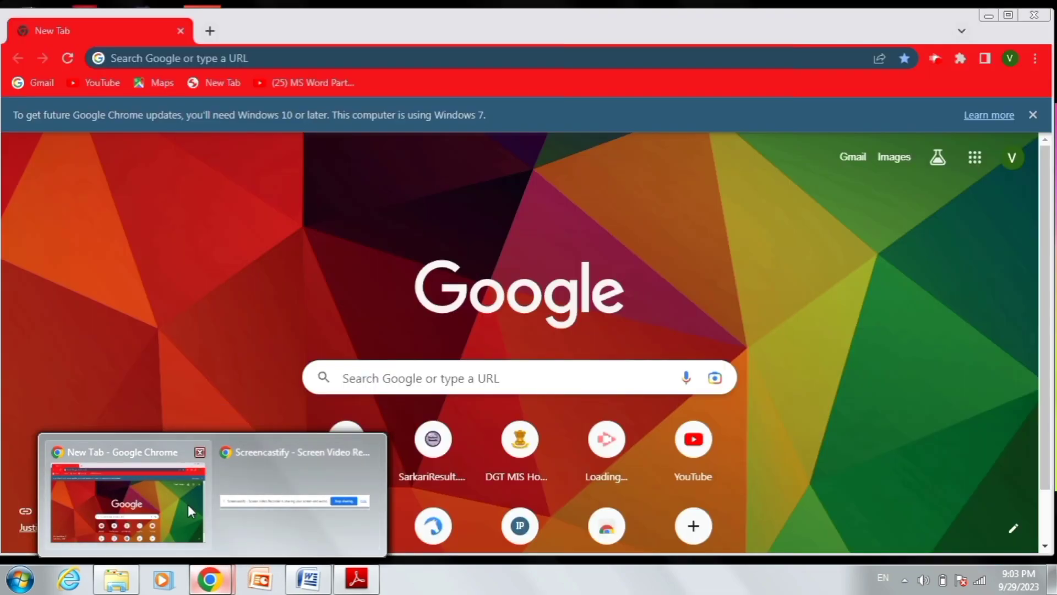
left_click(187, 504)
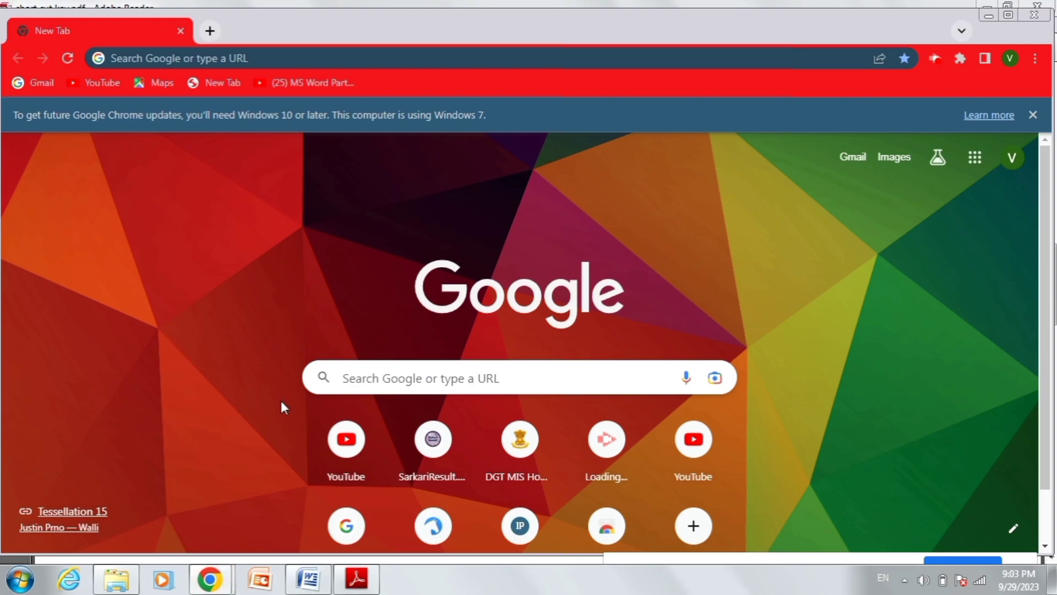
key("ctrl+t")
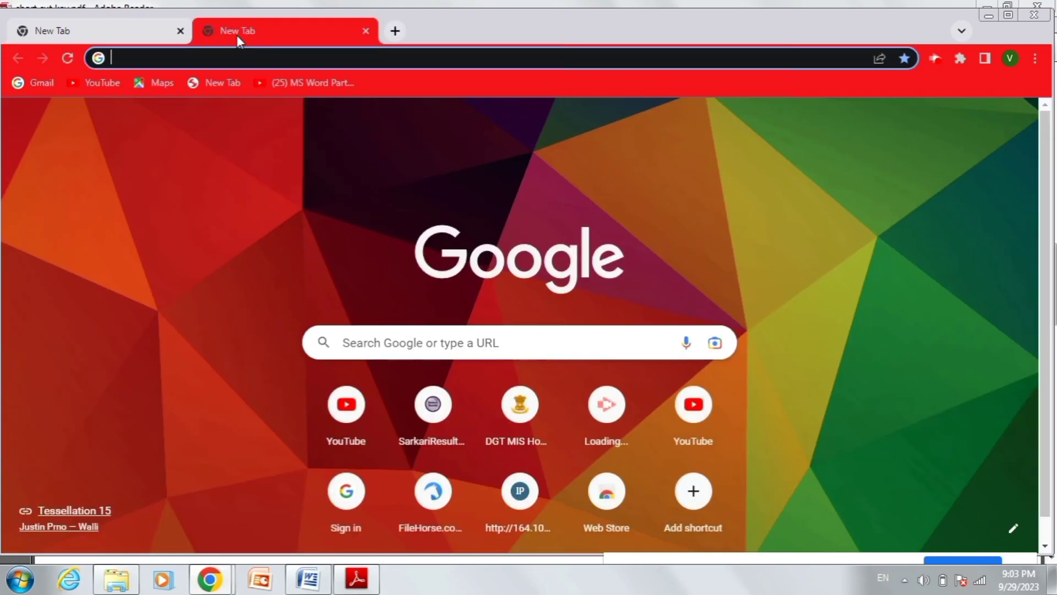
left_click(308, 579)
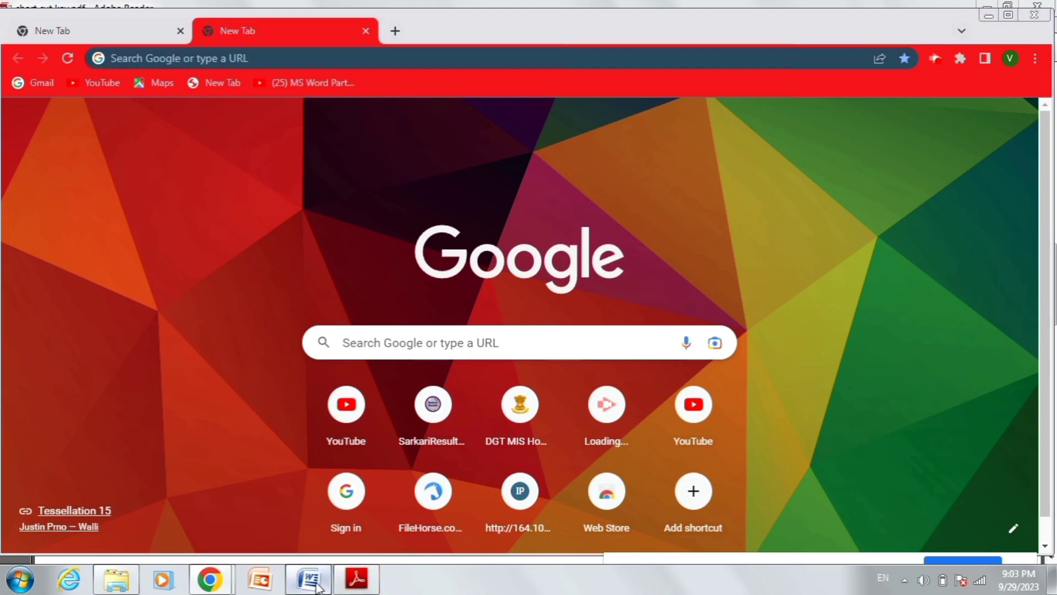
left_click(356, 579)
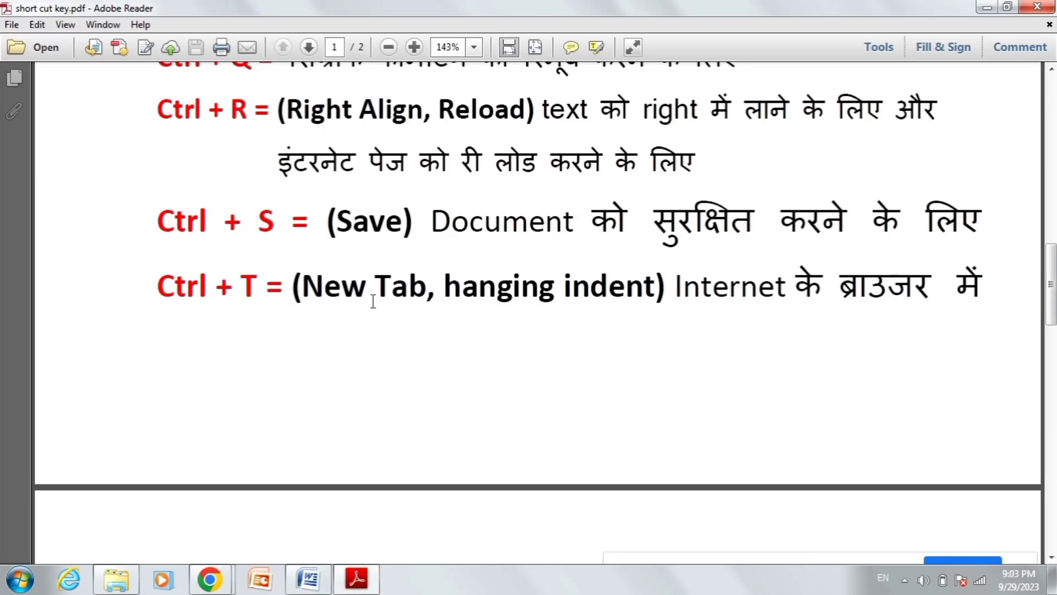
left_click(308, 579)
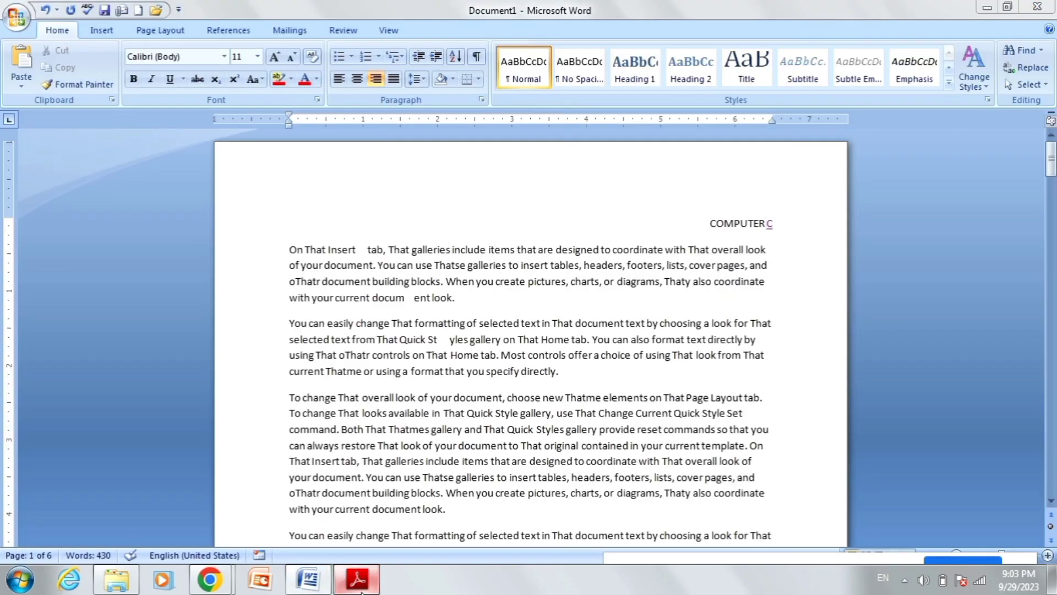
left_click(356, 579)
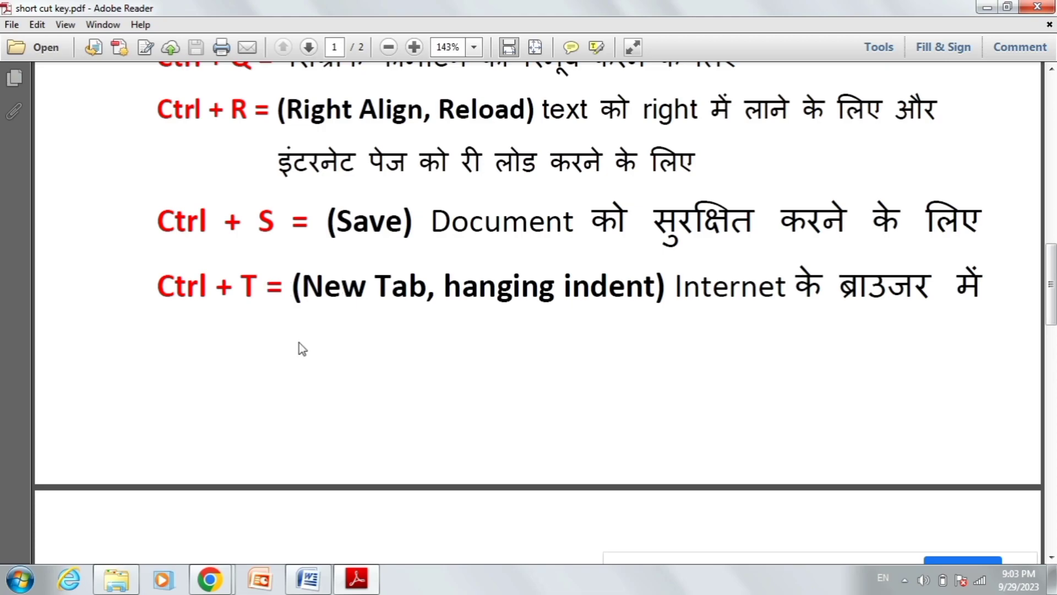
left_click(370, 587)
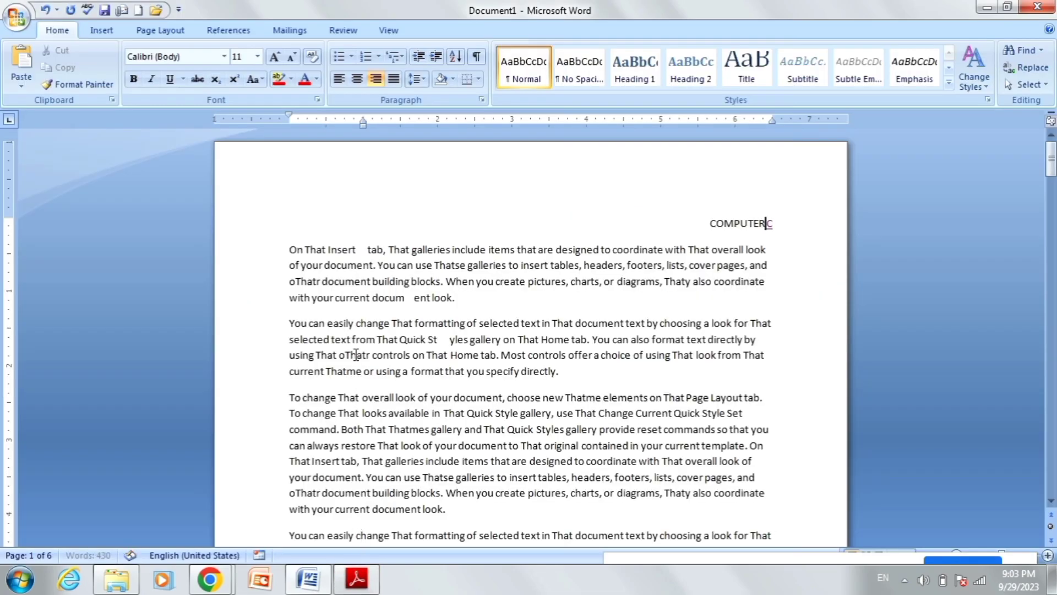
left_click_drag(400, 122, 549, 123)
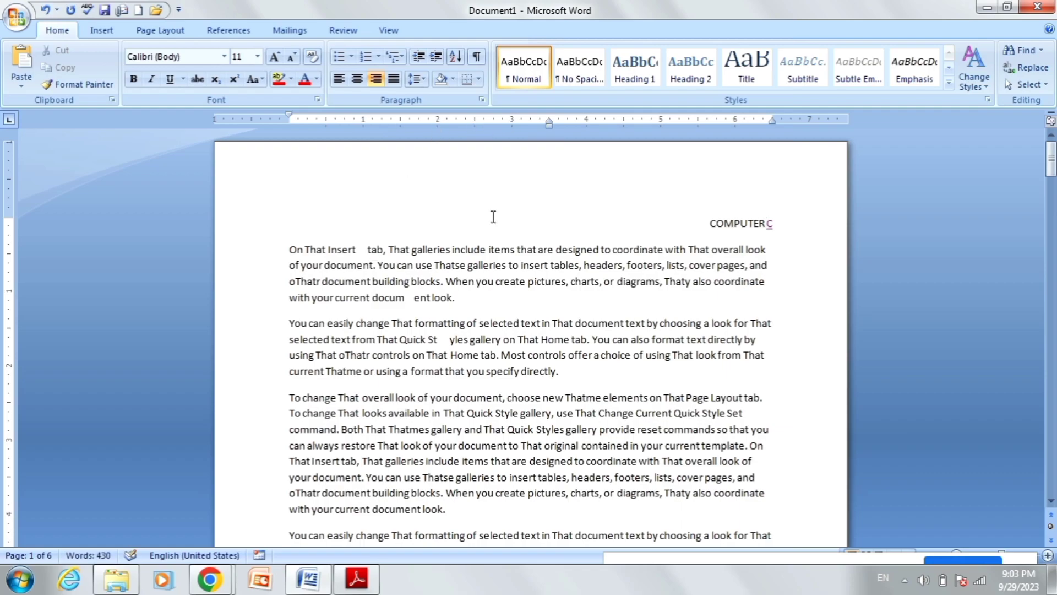
left_click(456, 337)
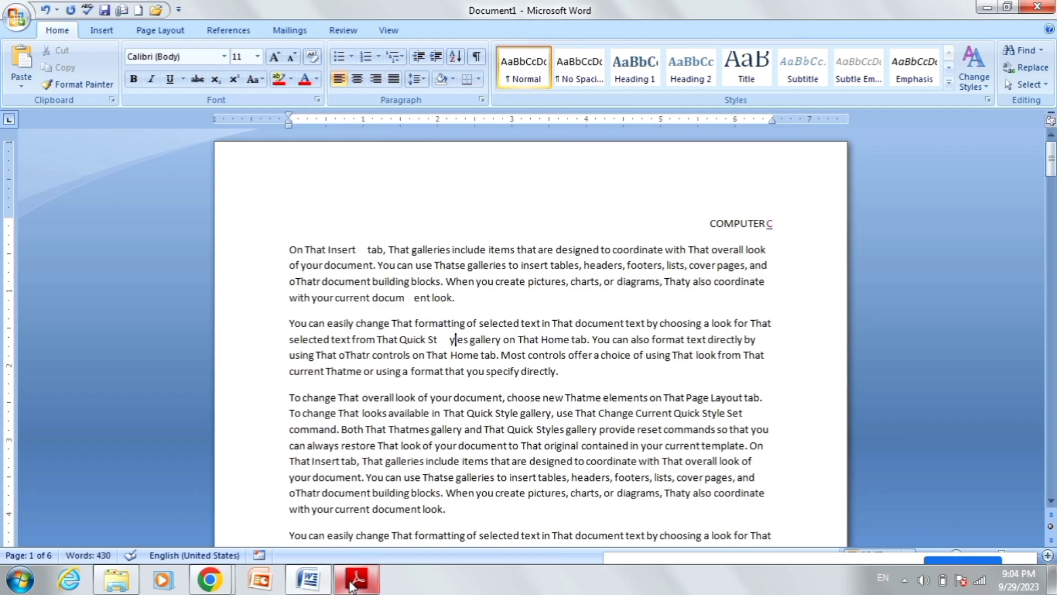
left_click(330, 580)
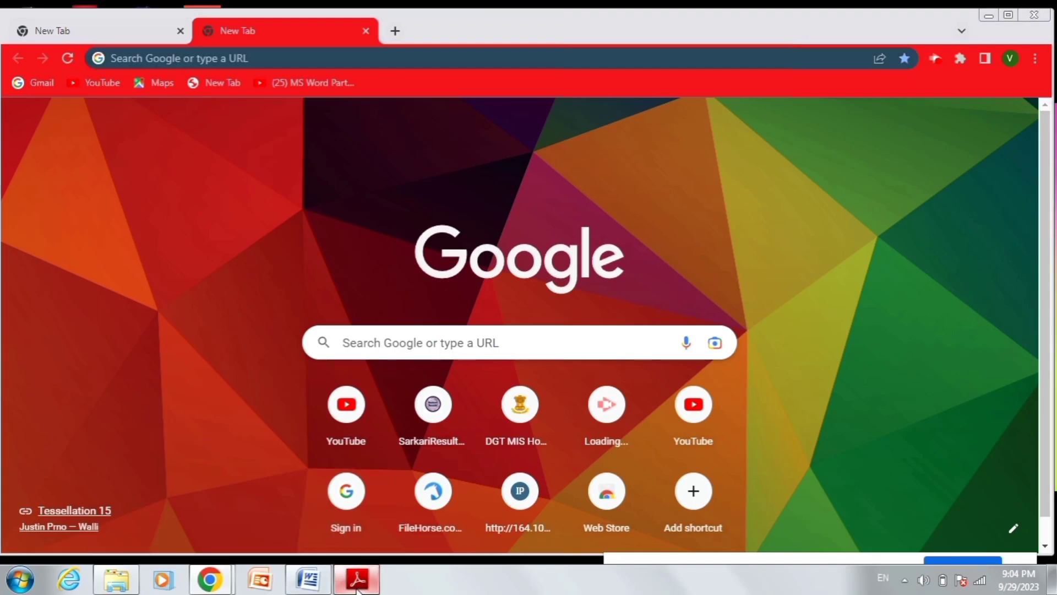
left_click(357, 578)
left_click(309, 584)
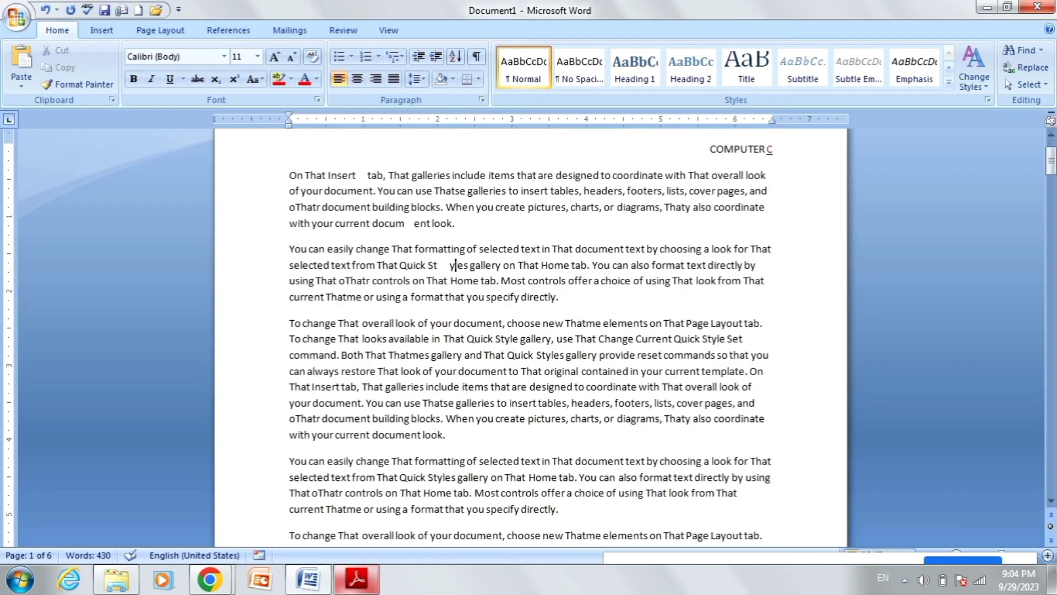
left_click(366, 581)
scroll(300, 487, "down", 3)
scroll(317, 442, "down", 4)
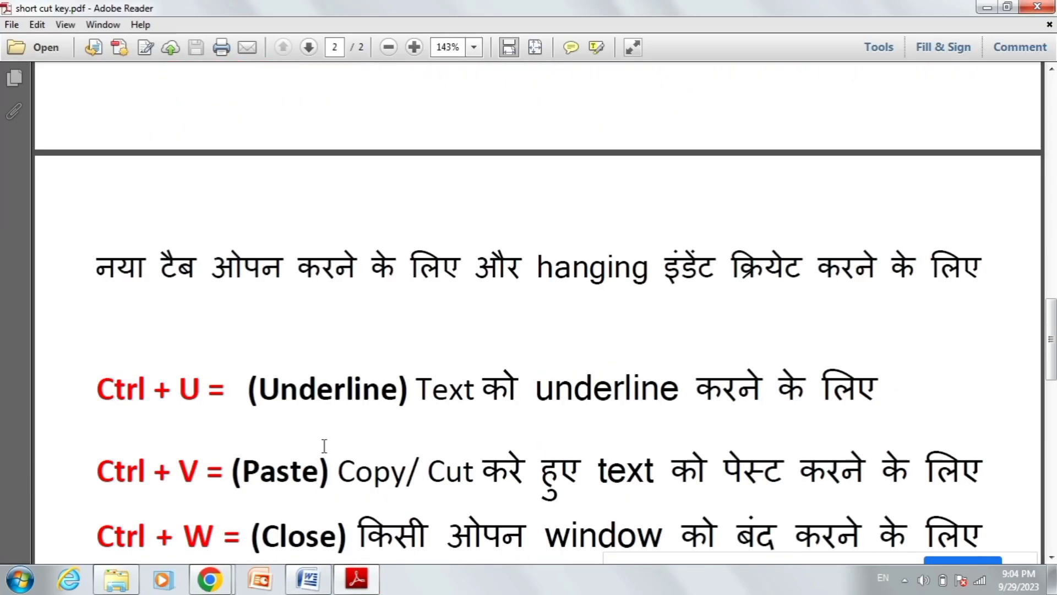
scroll(276, 418, "down", 1)
scroll(179, 297, "down", 1)
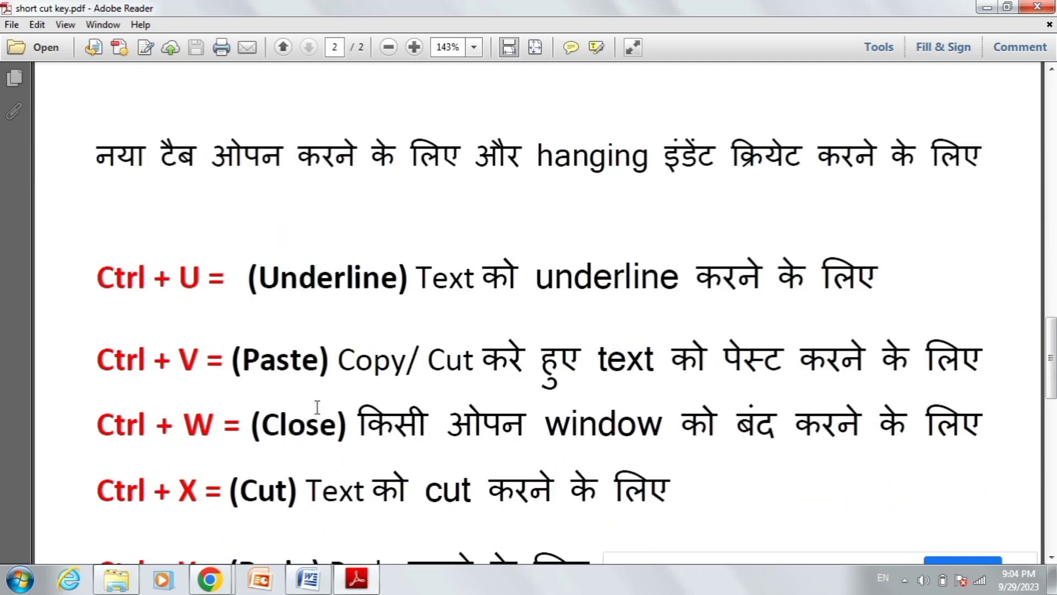
left_click(309, 579)
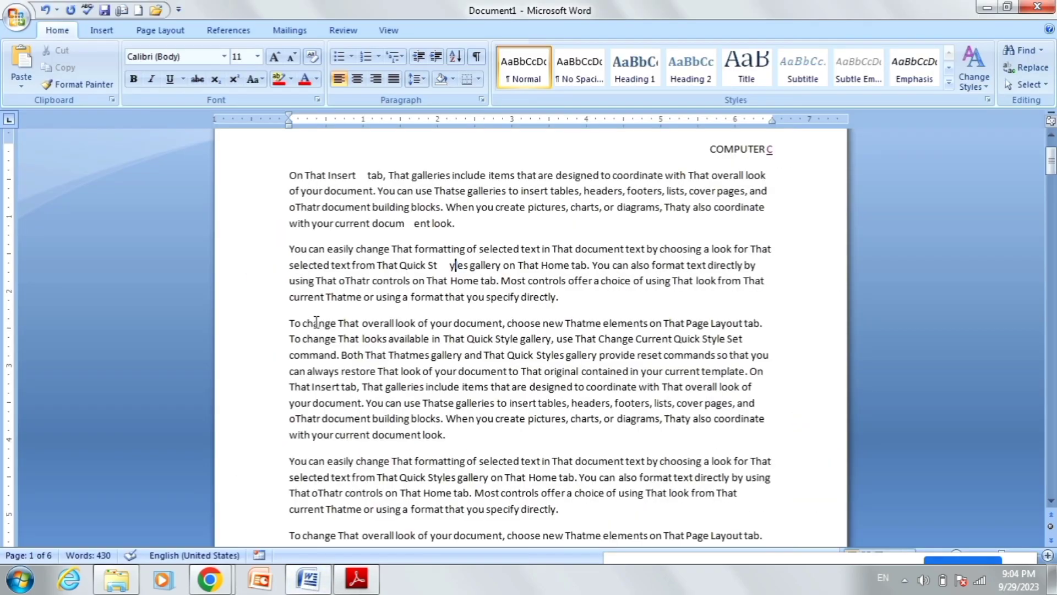
Underline all the document text with Ctrl+A and Ctrl+U, then check the result
key("ctrl+a")
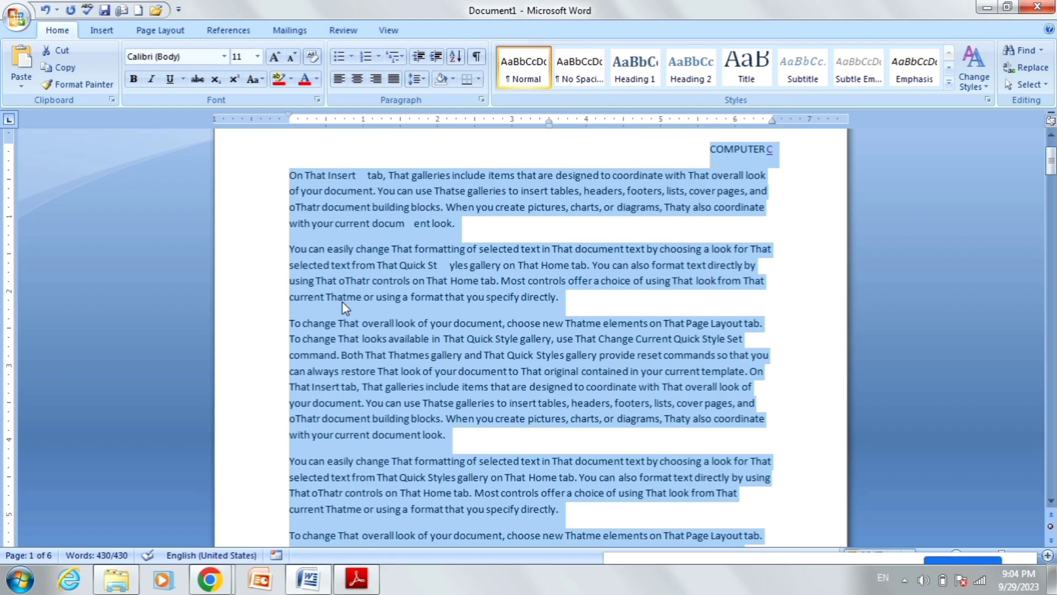
key("ctrl+u")
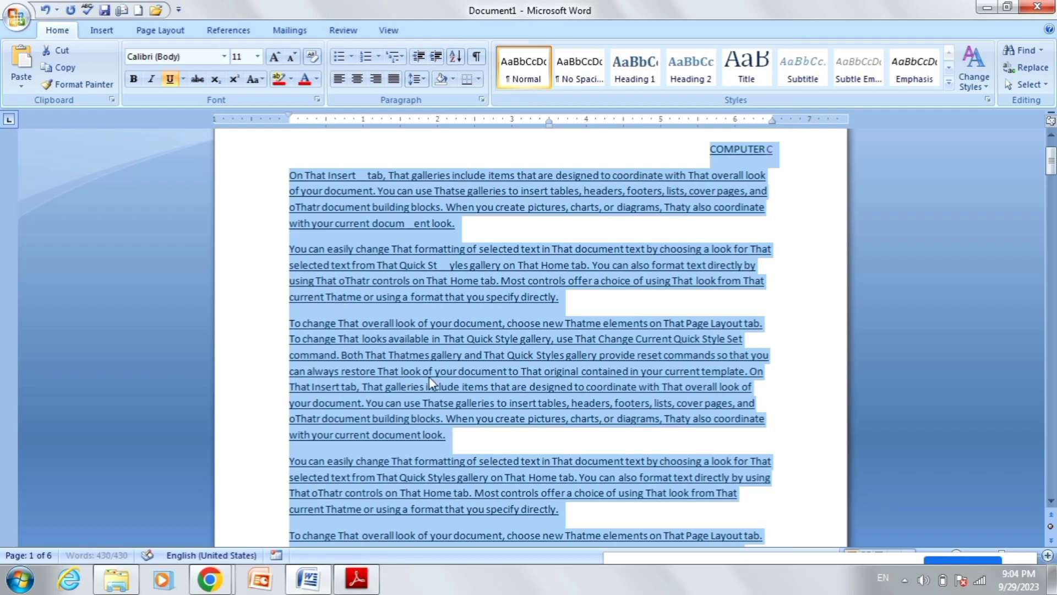
left_click(429, 377)
scroll(482, 283, "down", 1)
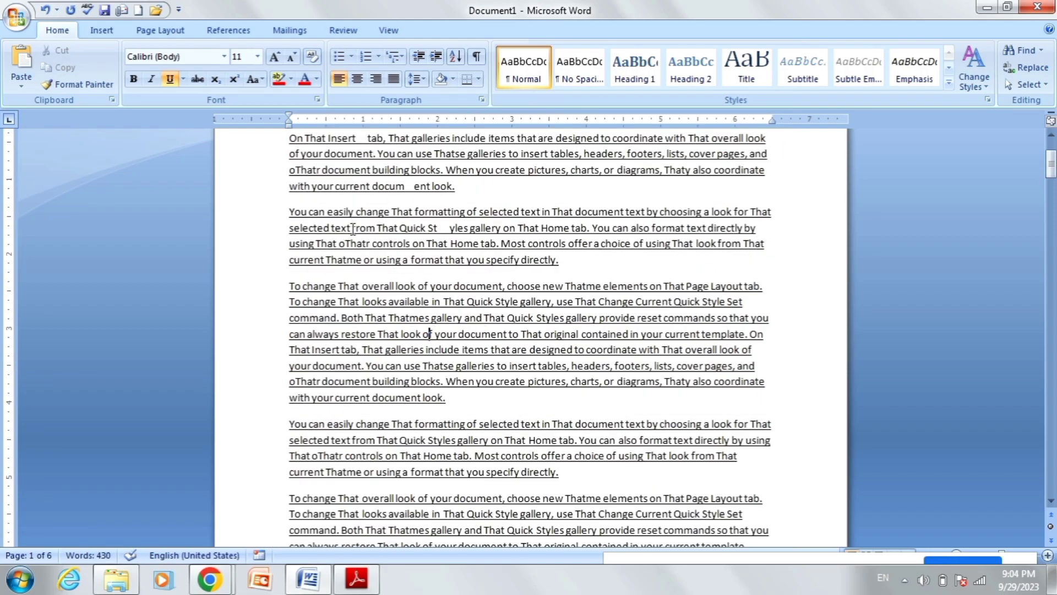
scroll(353, 228, "up", 3)
Reselect all the text, clear the selection, and switch to the shortcut-key PDF
key("ctrl+a")
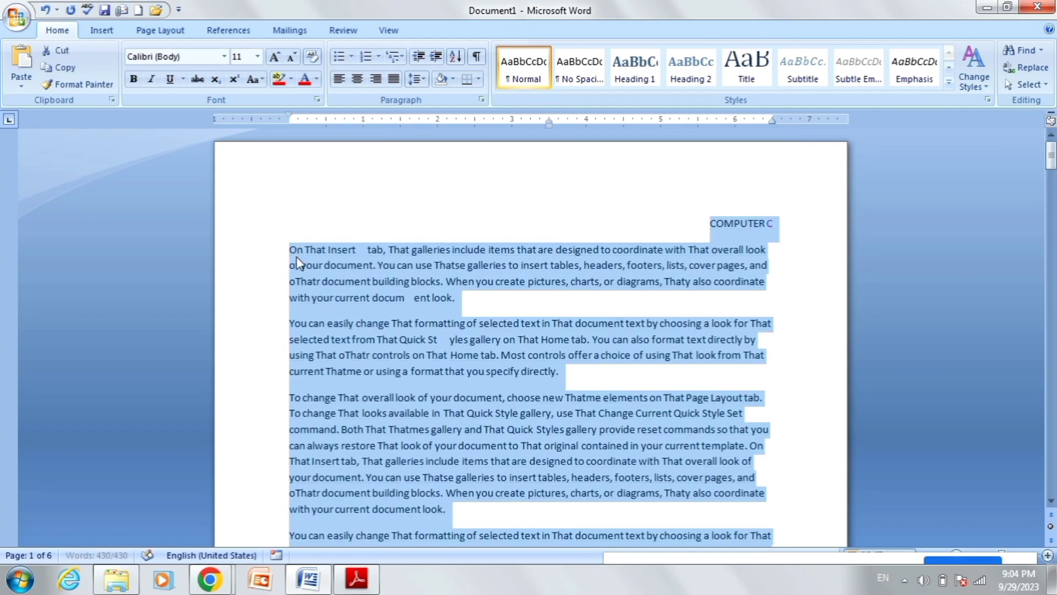
left_click(296, 257)
left_click(357, 585)
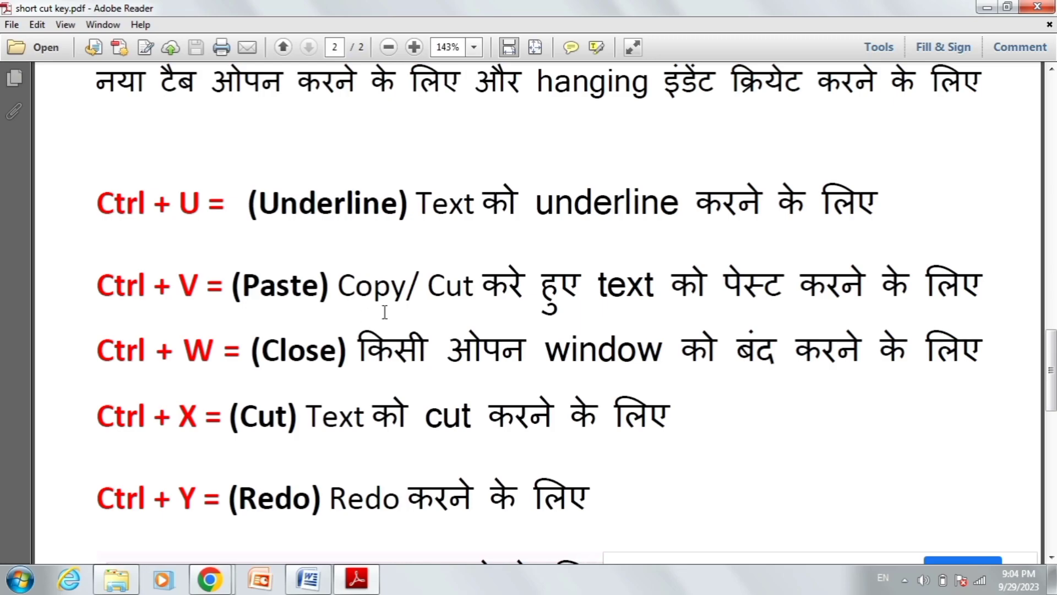
Paste a copy of the opening 'On That Insert tab' paragraph as a new final paragraph
left_click(308, 578)
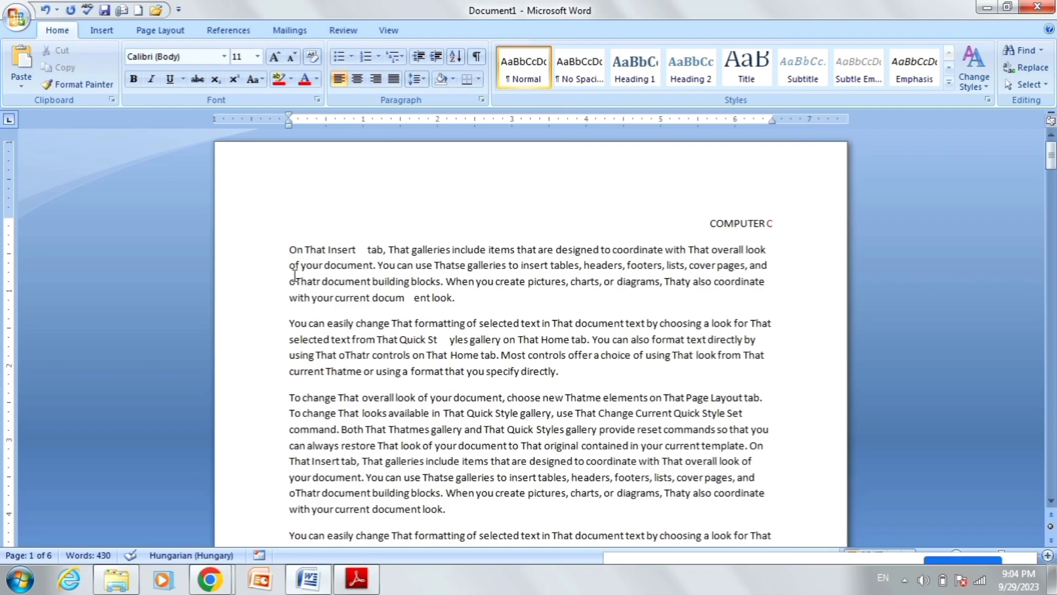
left_click_drag(286, 249, 530, 299)
key("ctrl+c")
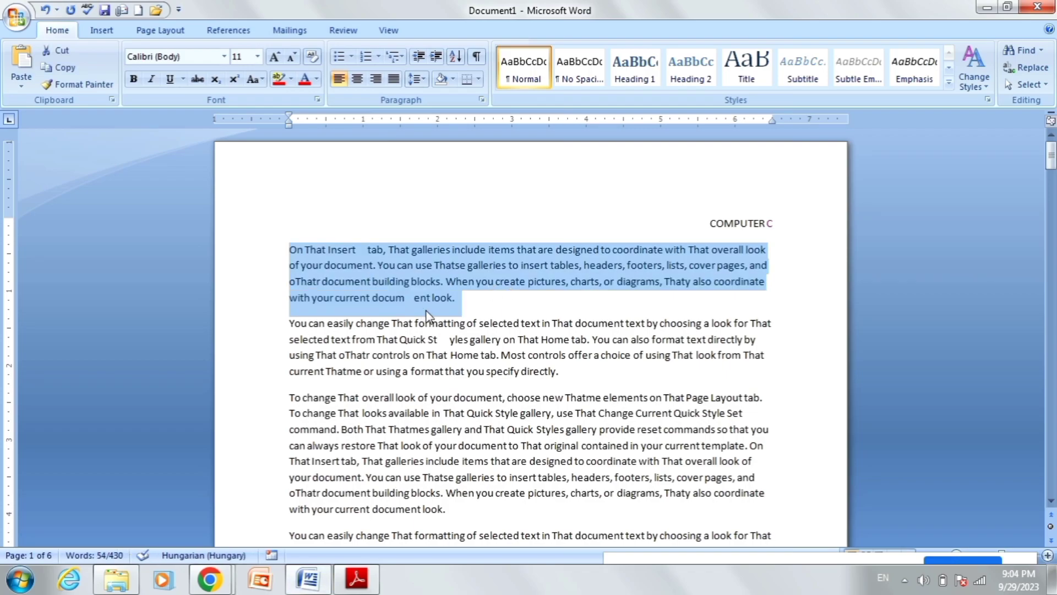
scroll(426, 315, "down", 5)
scroll(416, 447, "down", 5)
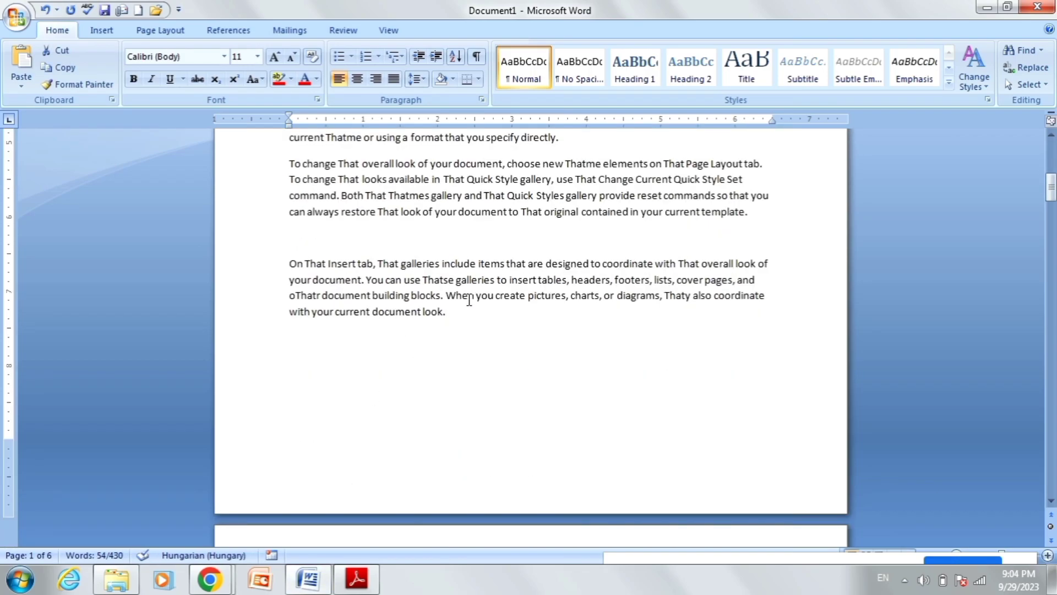
left_click(469, 298)
key("Return")
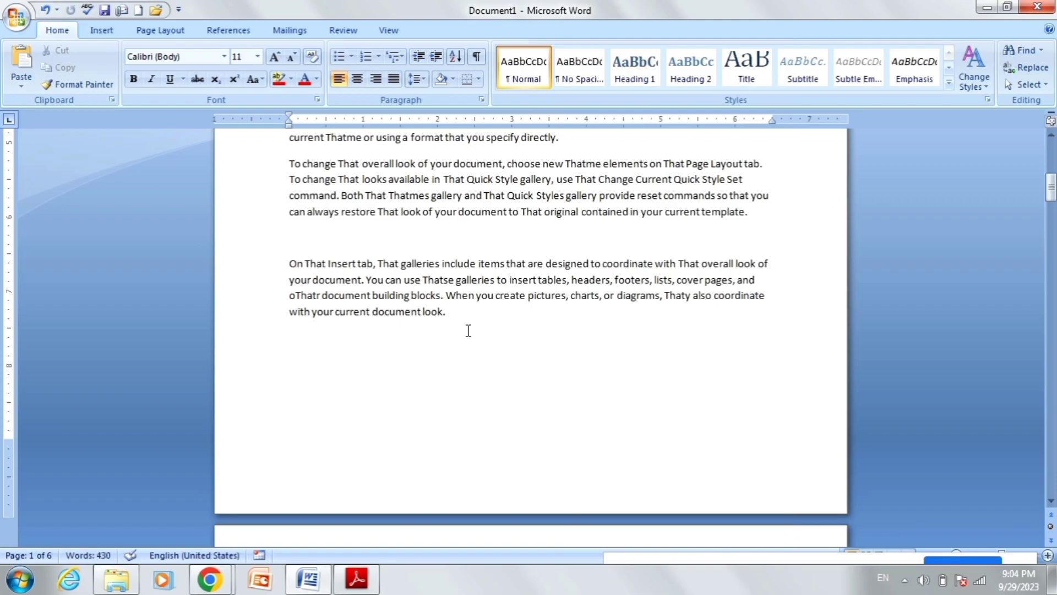
key("ctrl+v")
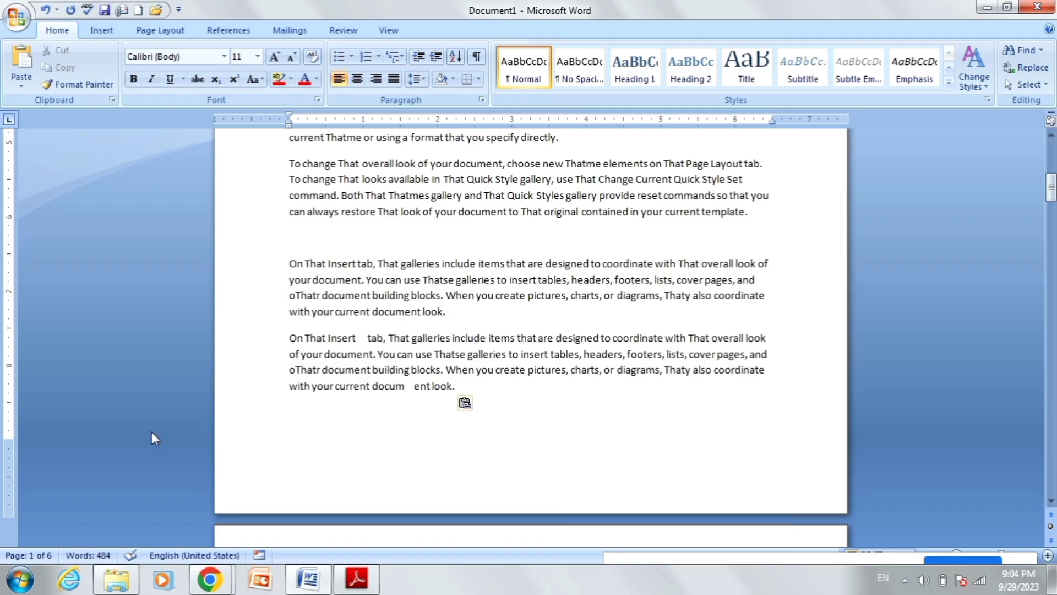
Select the pasted paragraph, review the text, and undo the last two actions
left_click_drag(289, 338, 440, 393)
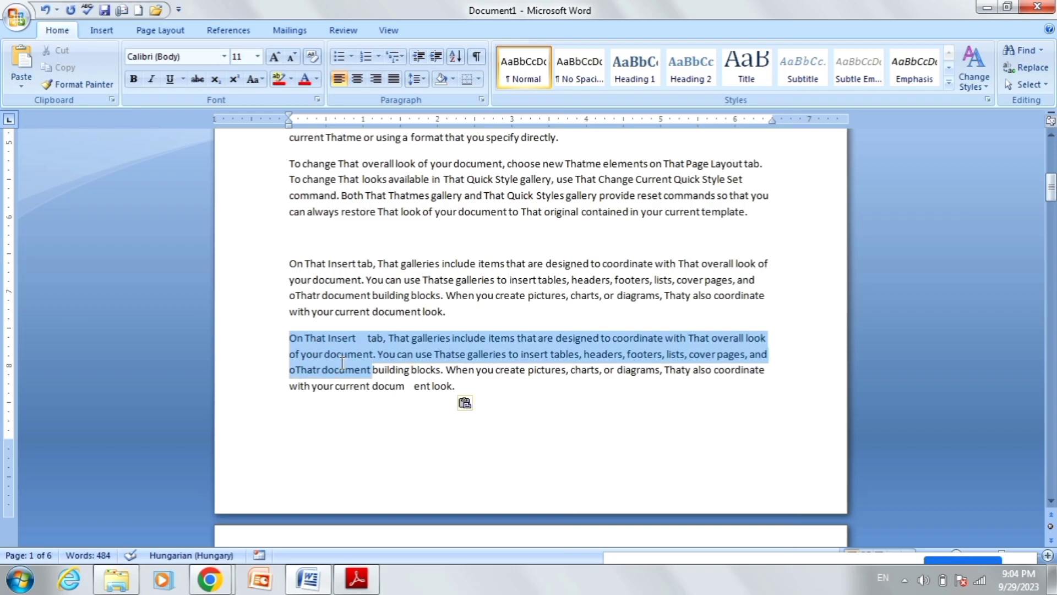
scroll(434, 397, "up", 2)
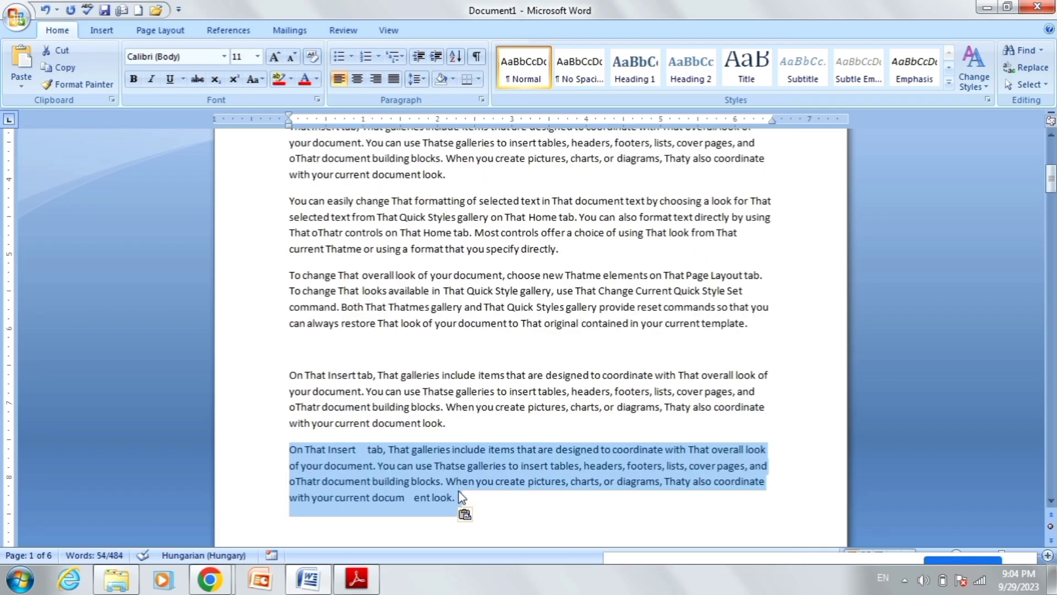
left_click_drag(461, 497, 350, 223)
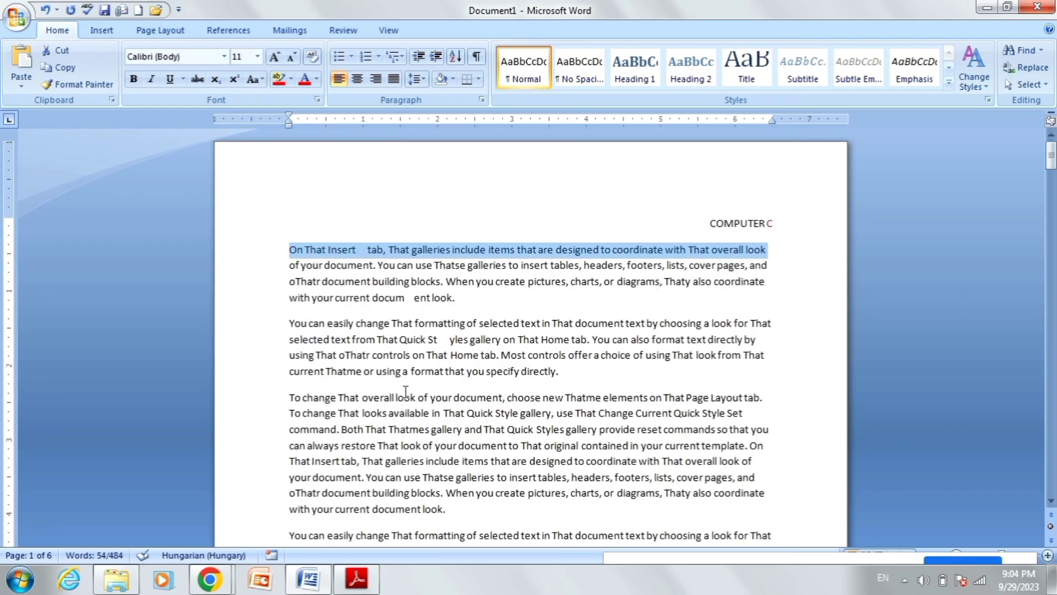
scroll(313, 252, "down", 5)
key("ctrl+z")
scroll(396, 477, "down", 3)
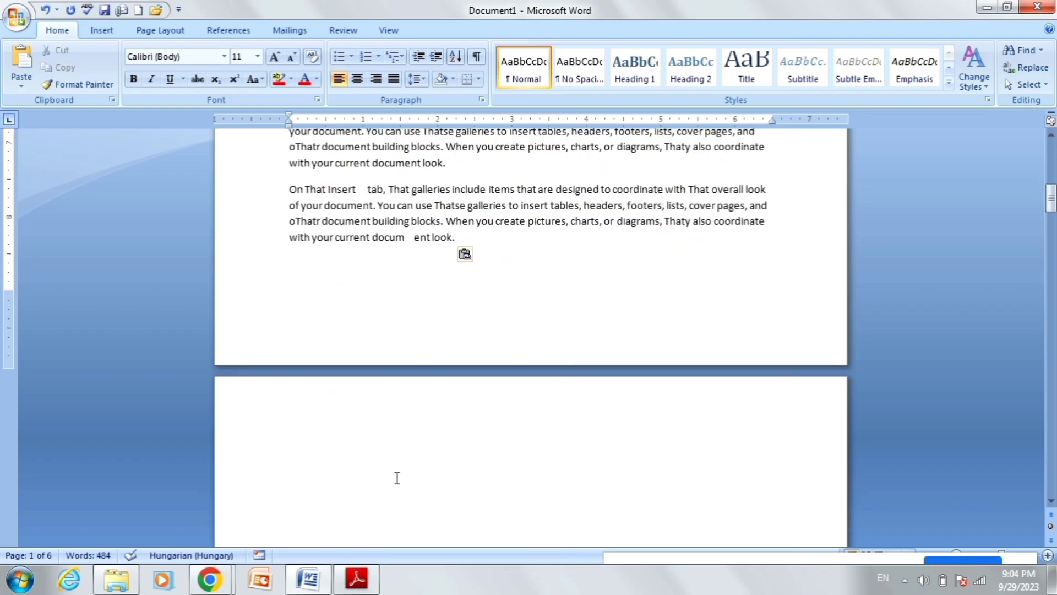
scroll(396, 477, "up", 4)
key("ctrl+z")
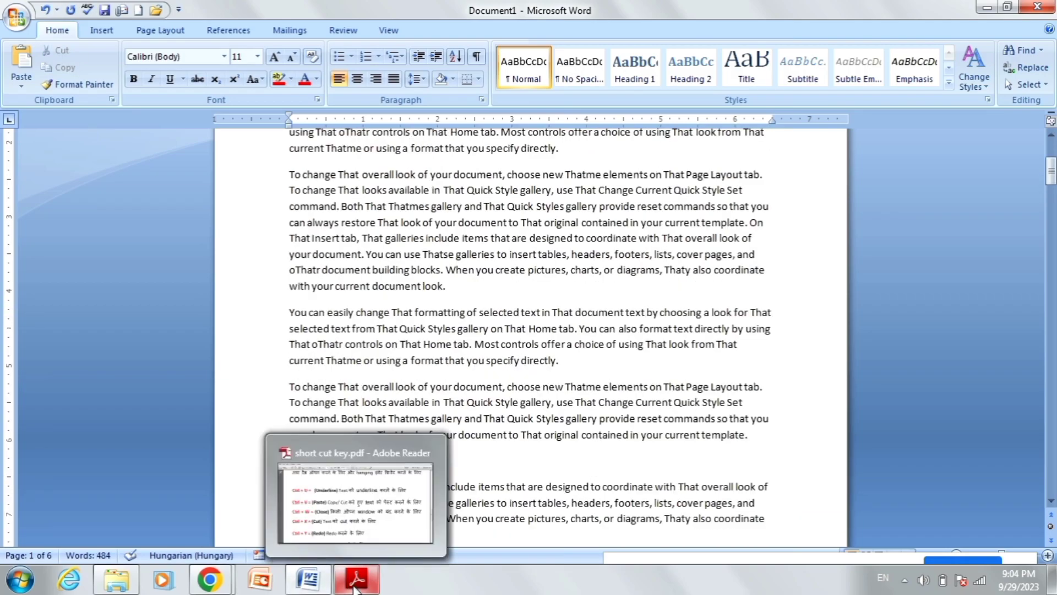
left_click(355, 579)
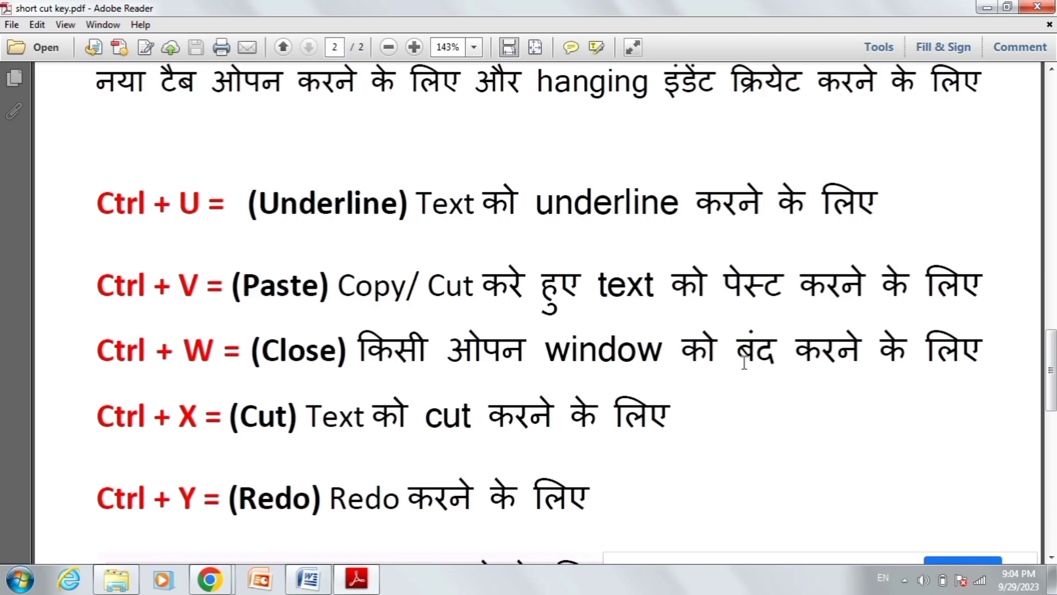
left_click(309, 579)
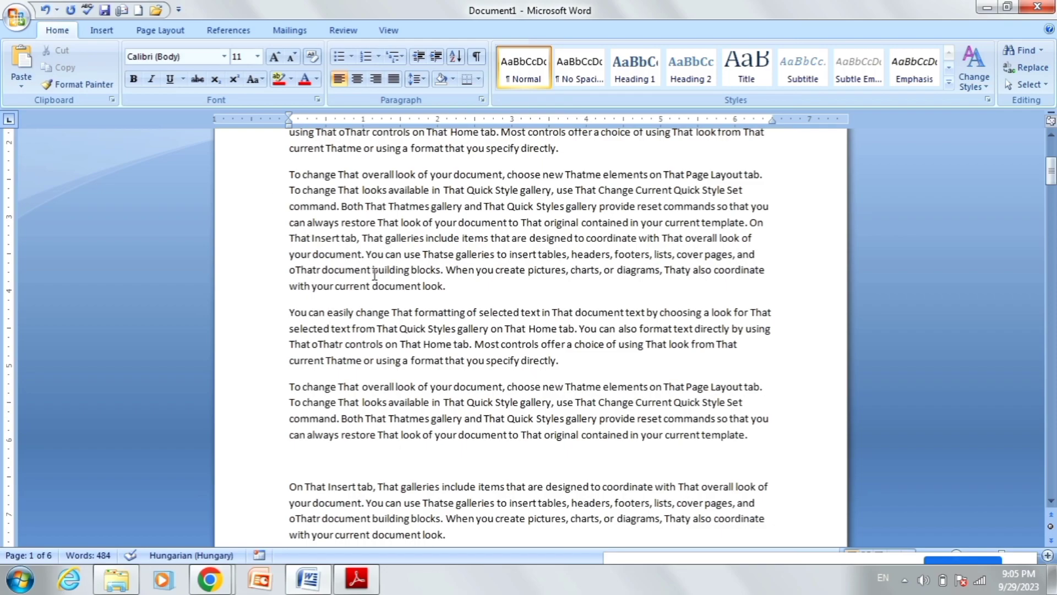
Select all, cancel the Font dialog, then close Document1 without saving its changes
key("ctrl+a")
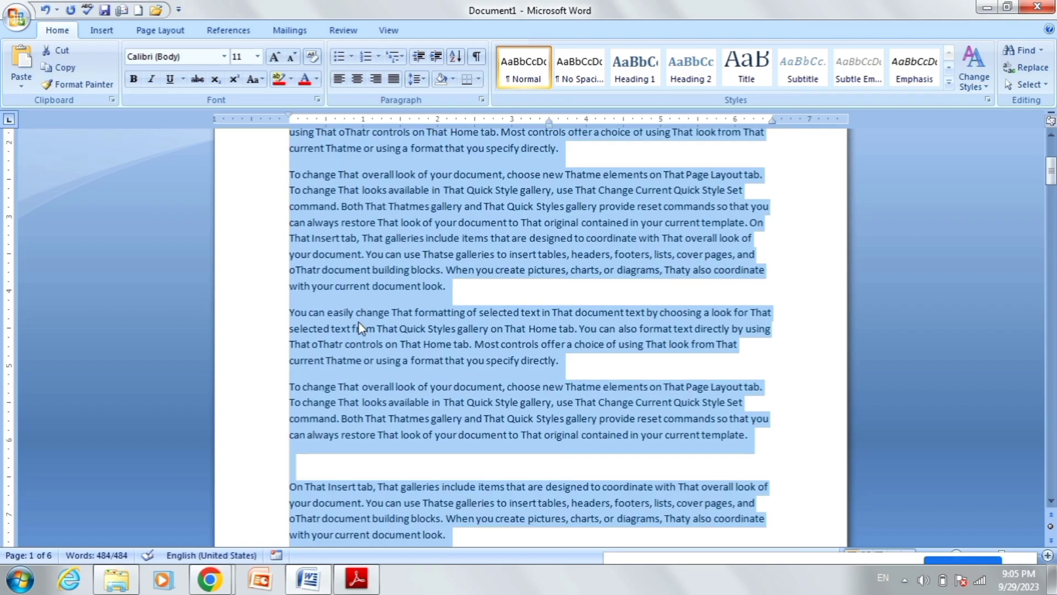
left_click(358, 323)
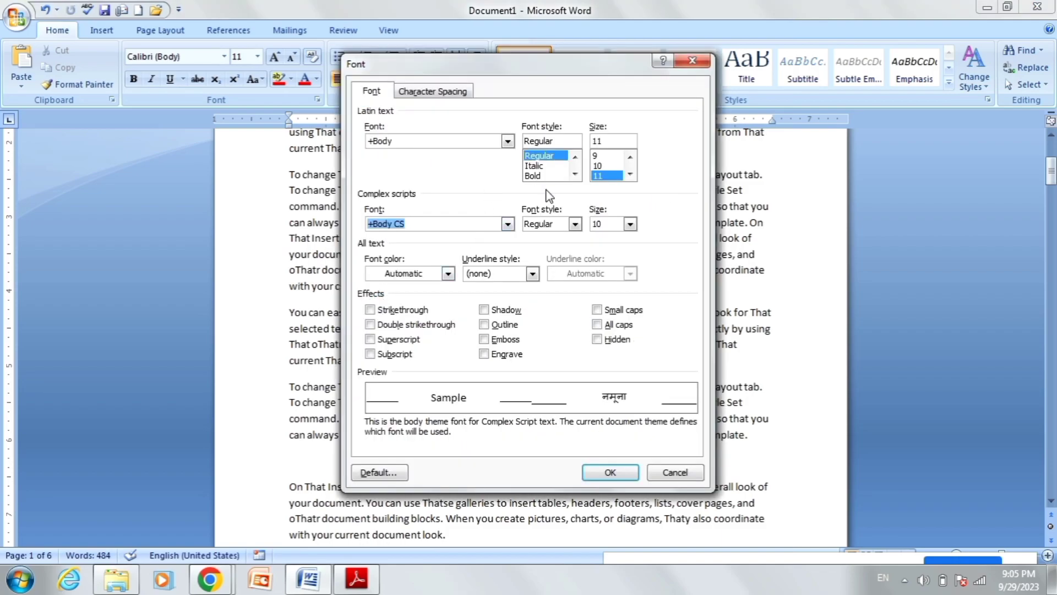
left_click(693, 472)
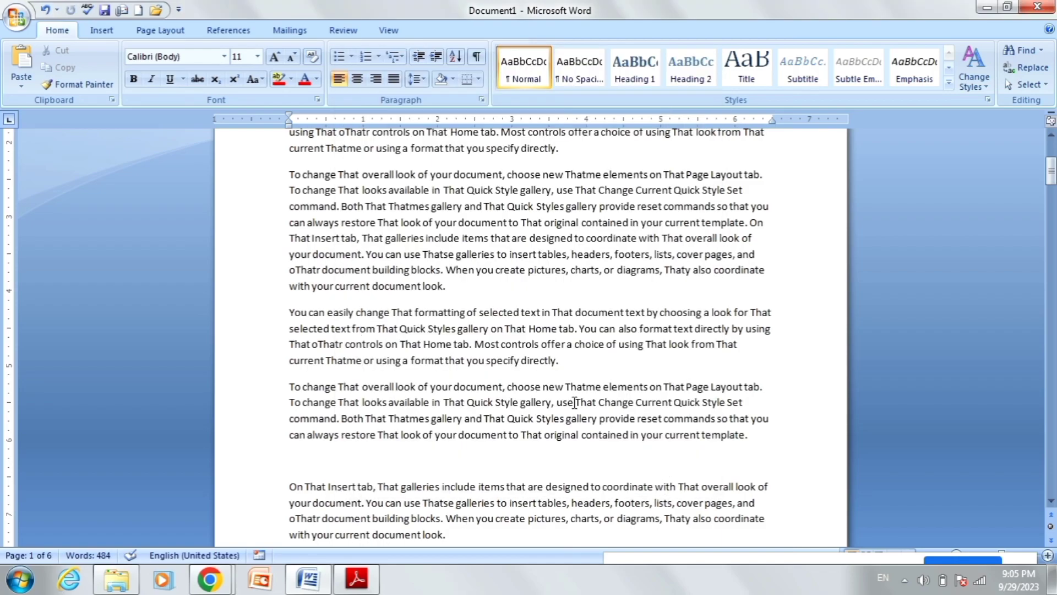
left_click(356, 578)
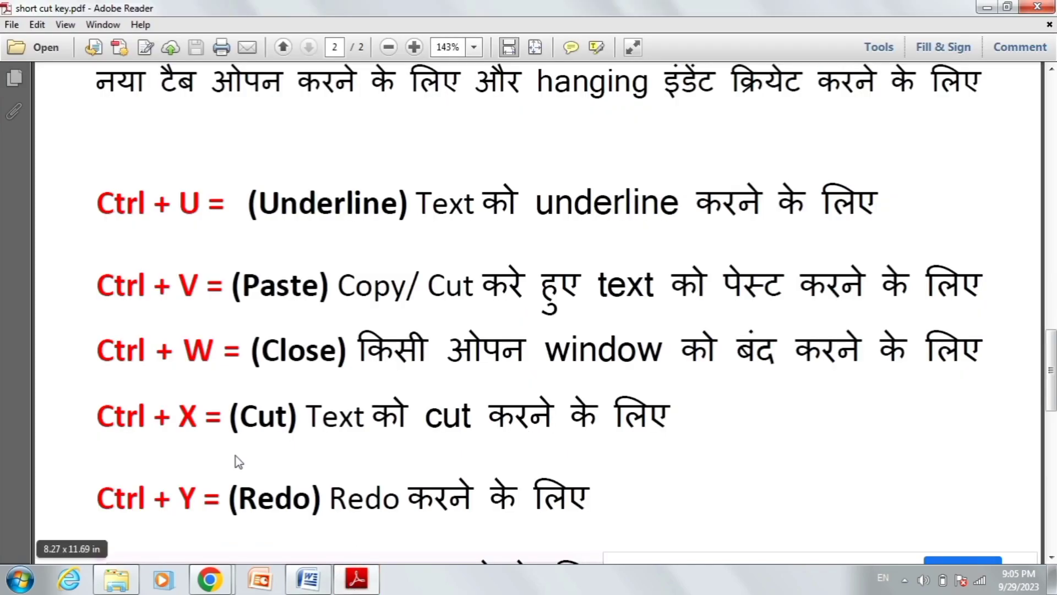
left_click(308, 578)
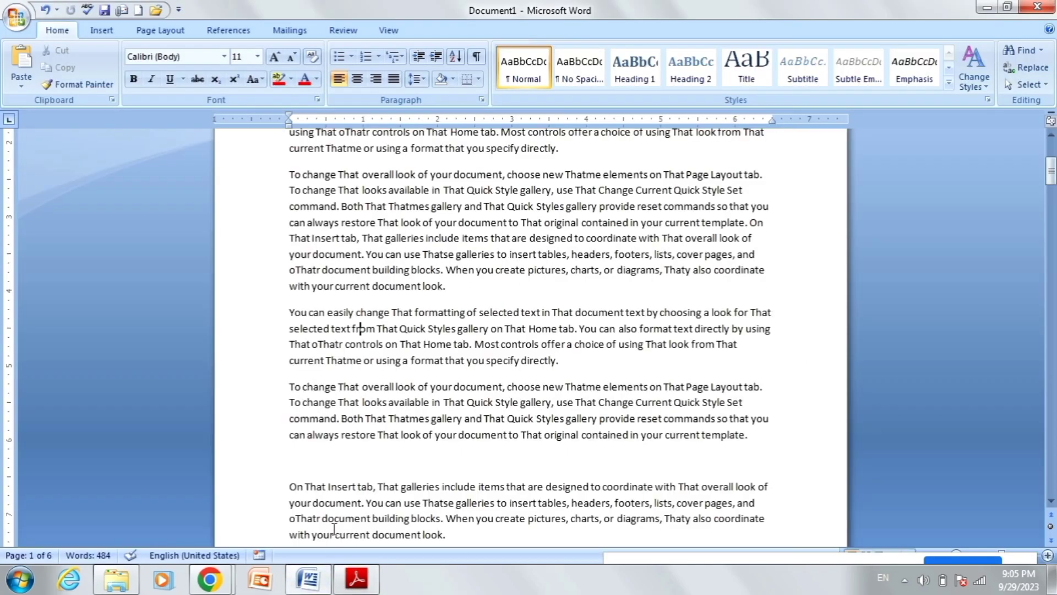
key("ctrl+w")
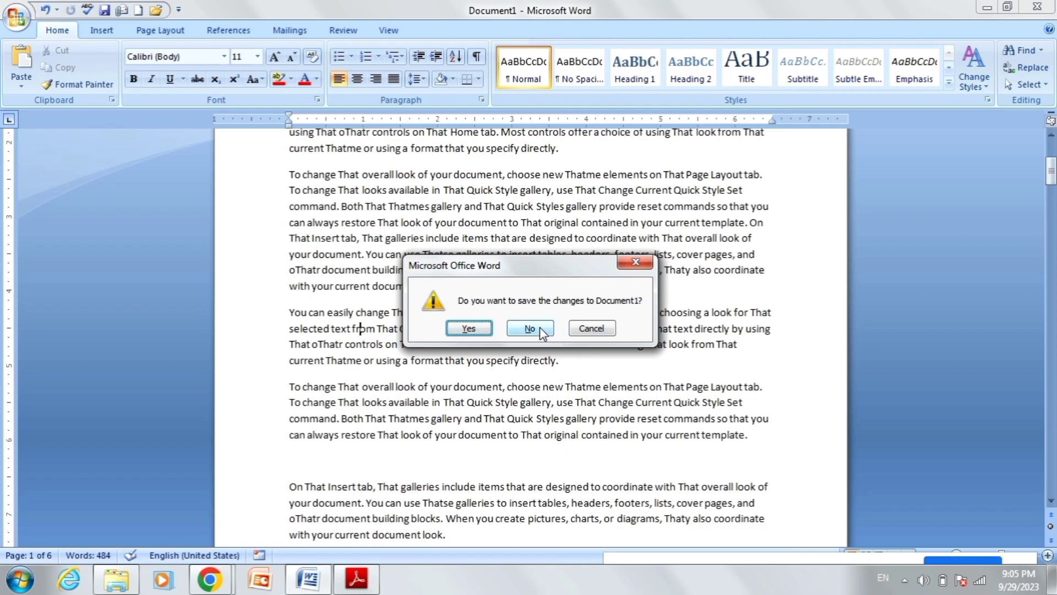
left_click(530, 328)
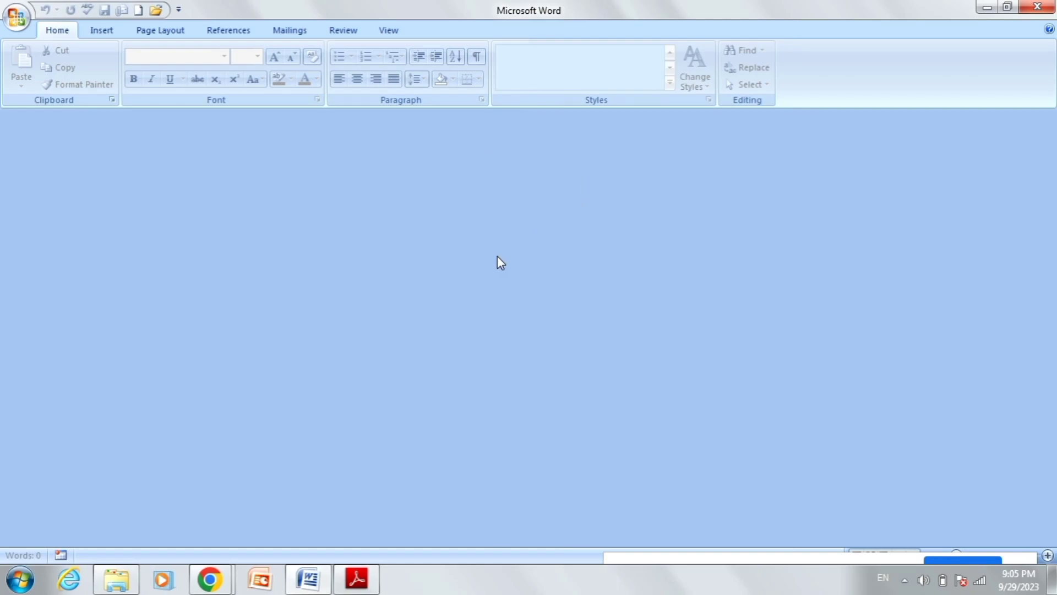
Create a new document and paste the 485-word sample text into it
key("ctrl+n")
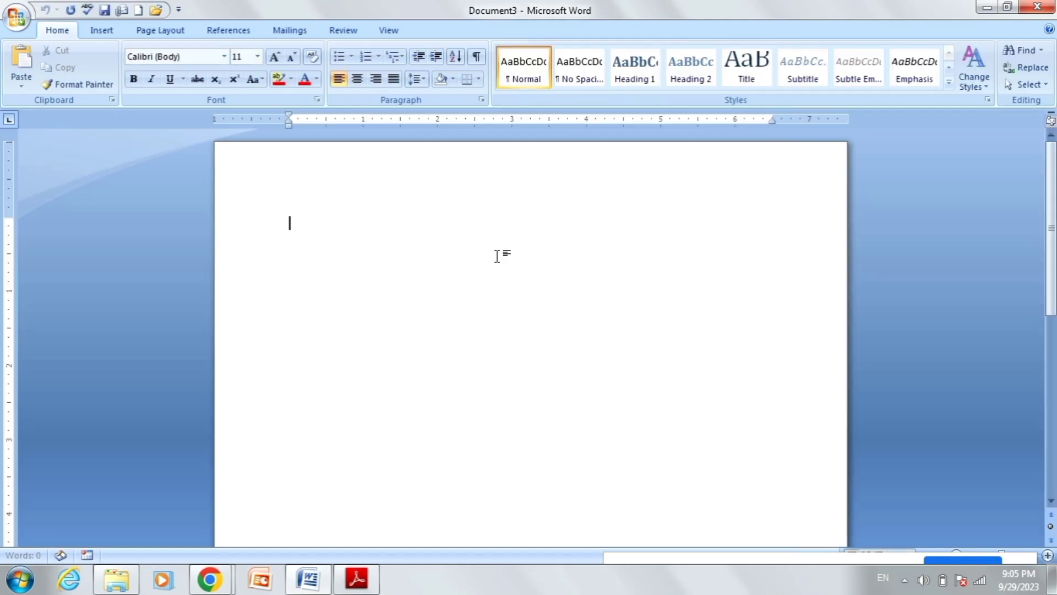
key("ctrl+v")
scroll(486, 262, "up", 10)
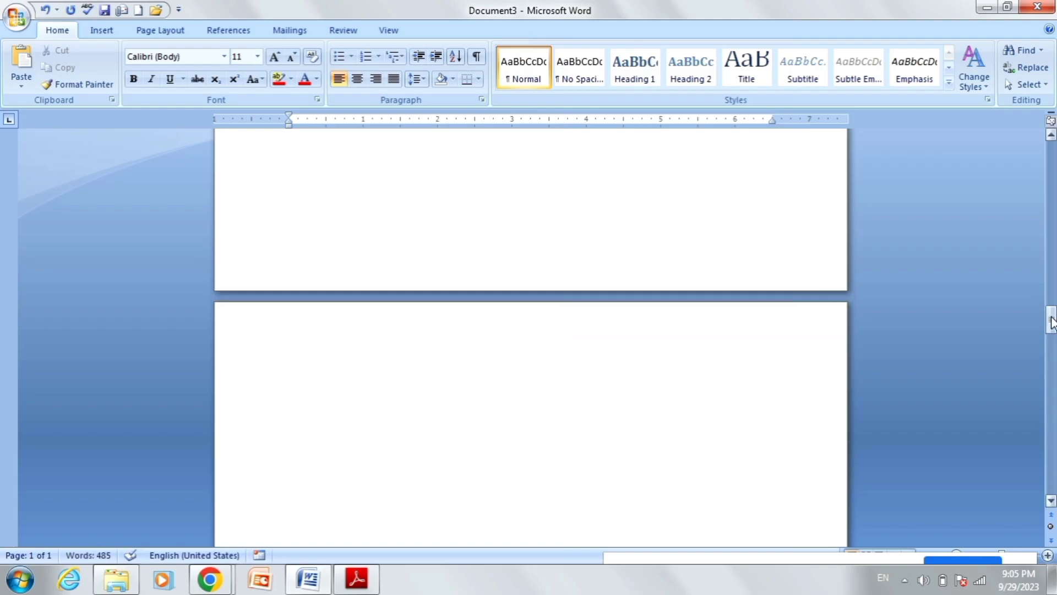
left_click_drag(1051, 320, 1051, 157)
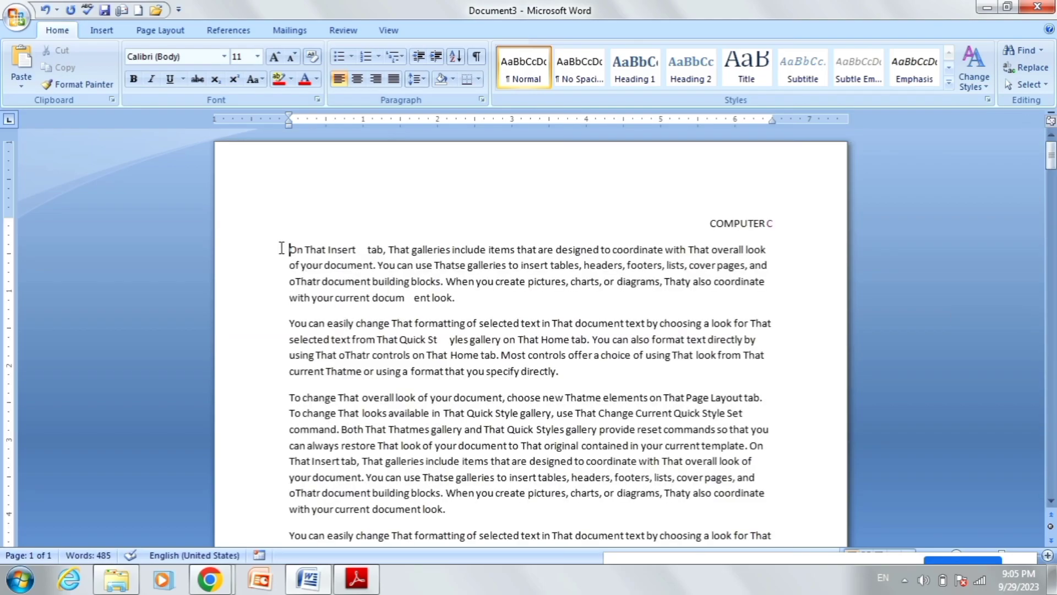
Glance at the shortcut PDF, then select the first paragraph of the Word text
left_click(310, 580)
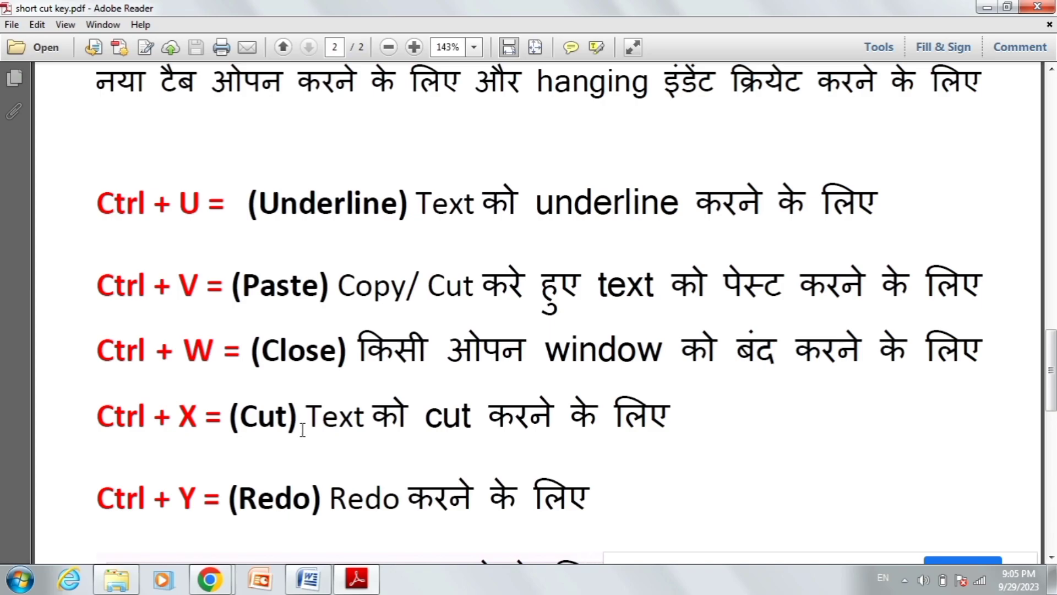
left_click(308, 578)
left_click_drag(291, 253, 463, 303)
key("ctrl+c")
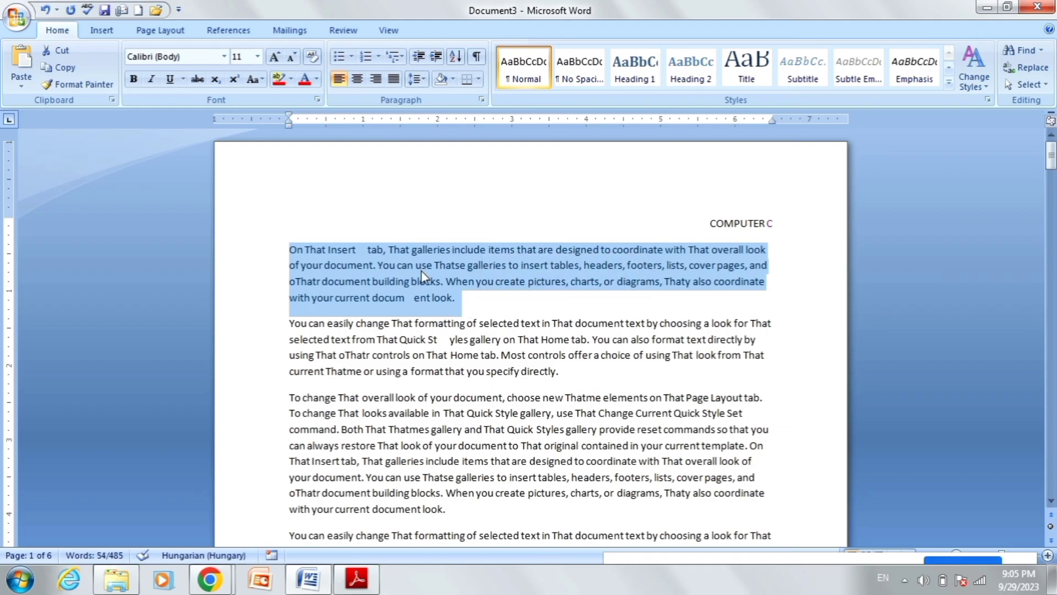
Cut the opening paragraph and paste it onto a new line further down the document
key("Delete")
scroll(364, 295, "down", 2)
scroll(365, 330, "down", 10)
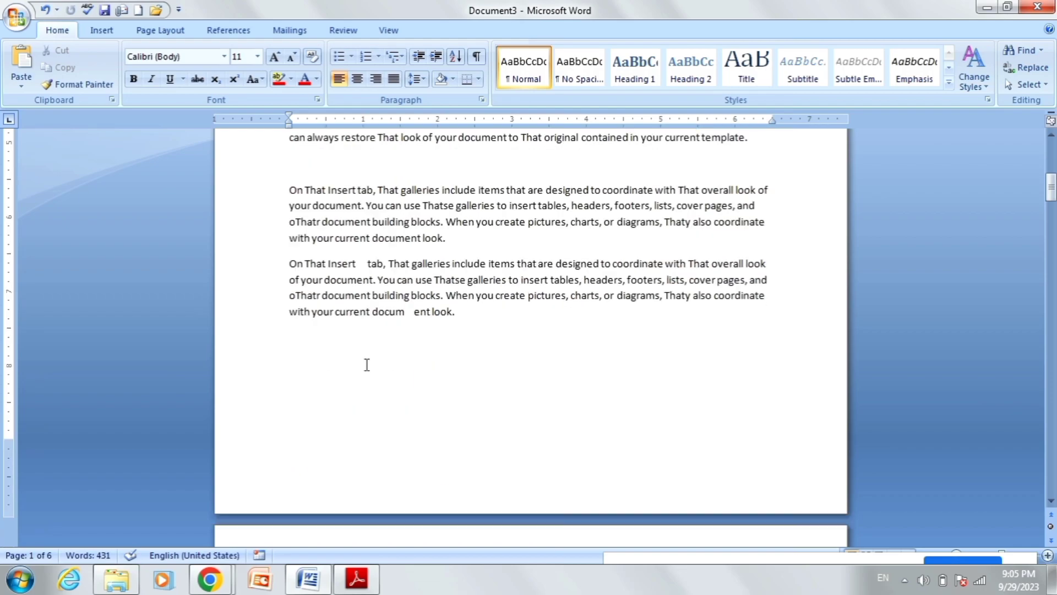
key("alt+shift")
key("Return")
key("ctrl+v")
Move the COMPUTER C line down above the paragraph and align it left
scroll(464, 401, "up", 3)
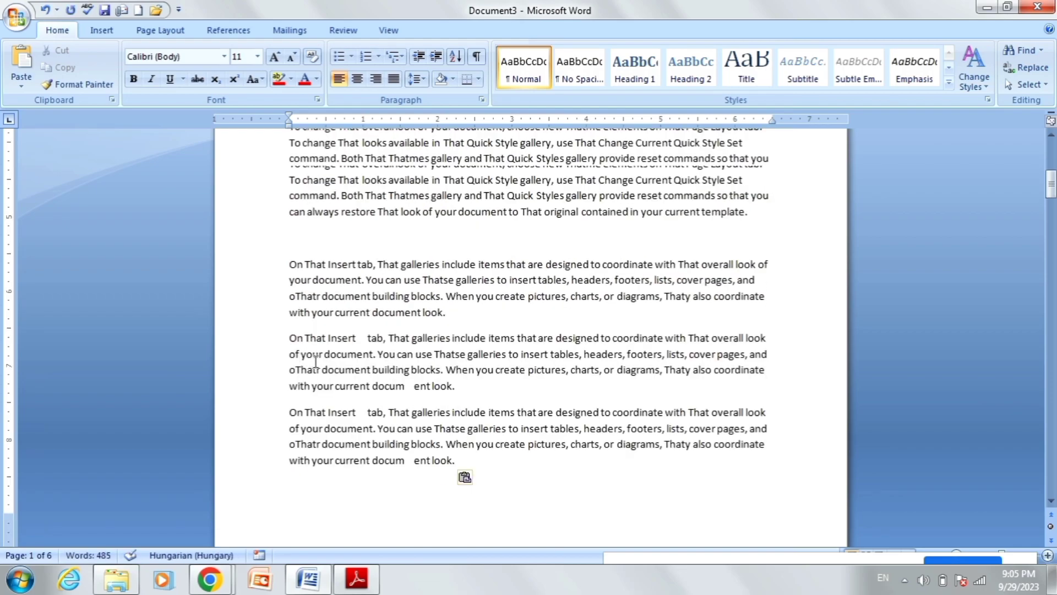
scroll(464, 477, "up", 3)
scroll(316, 359, "up", 3)
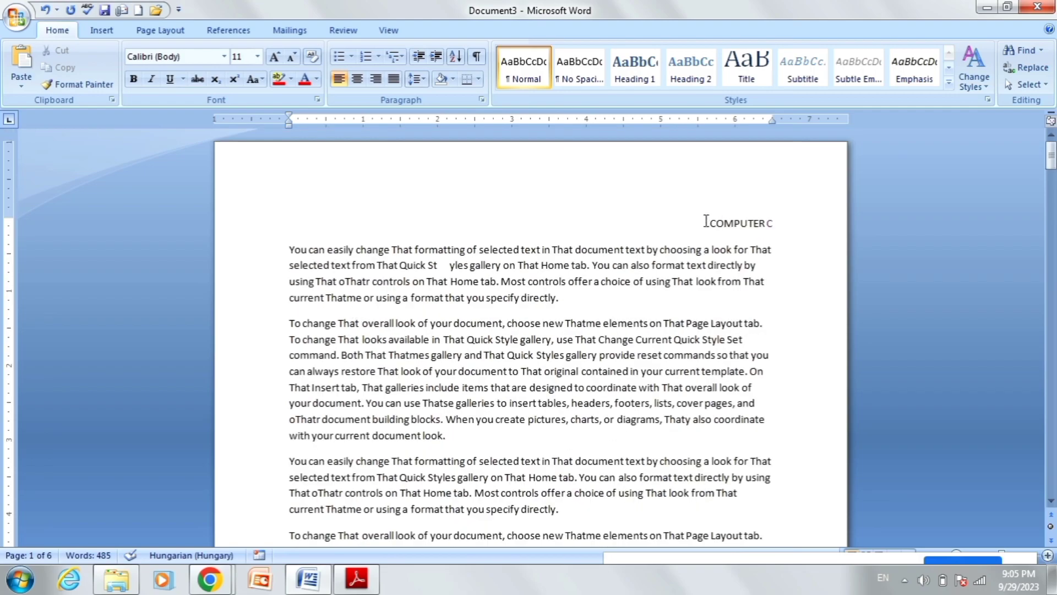
left_click_drag(706, 220, 798, 219)
key("Delete")
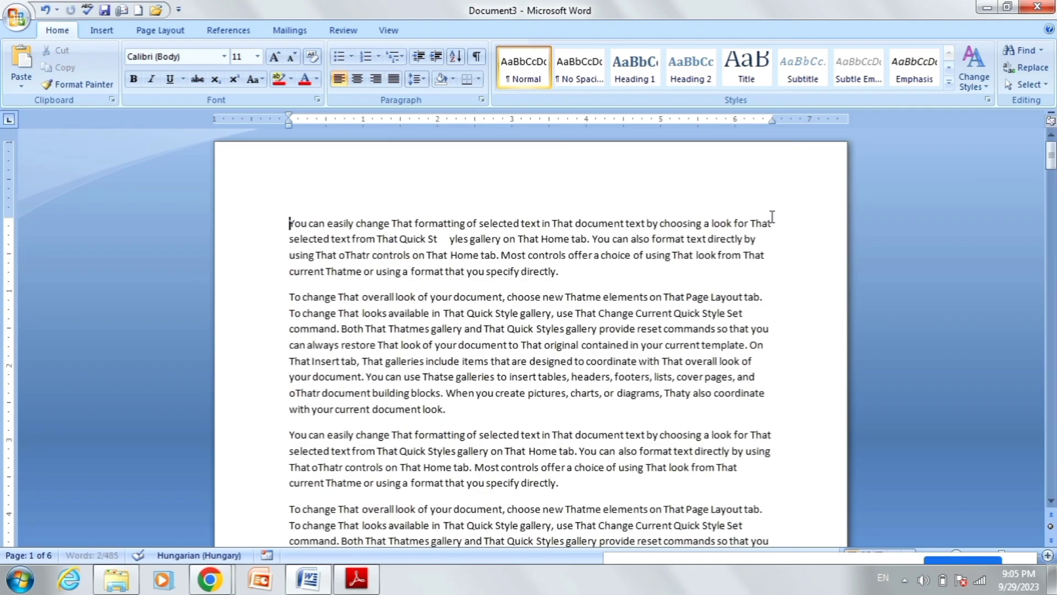
scroll(586, 319, "down", 5)
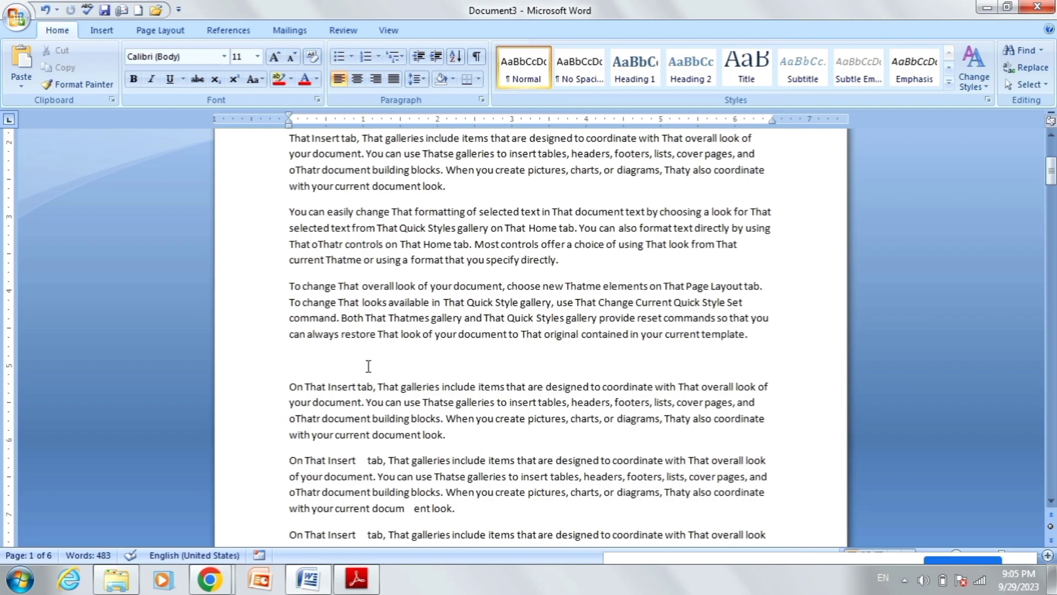
key("ctrl+z")
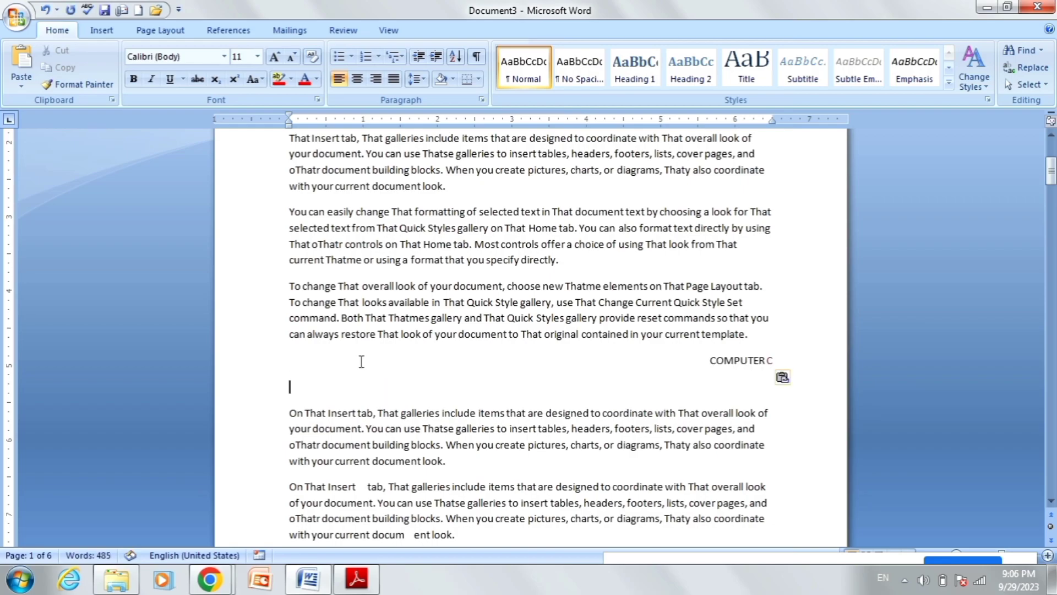
left_click_drag(709, 361, 790, 360)
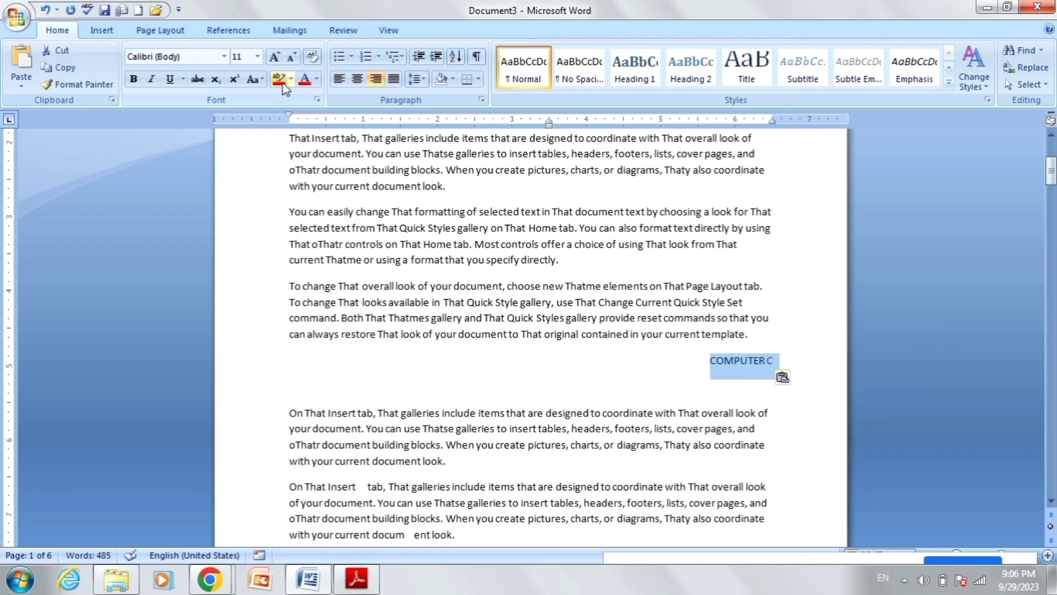
left_click(337, 80)
left_click(380, 376)
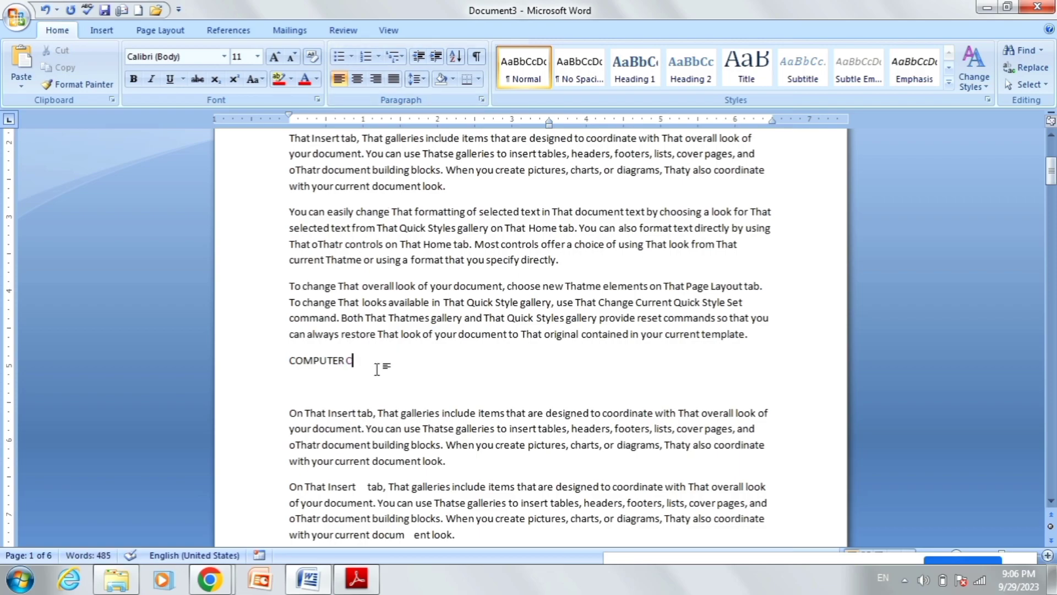
scroll(396, 260, "up", 5)
scroll(444, 252, "down", 5)
key("alt+Tab")
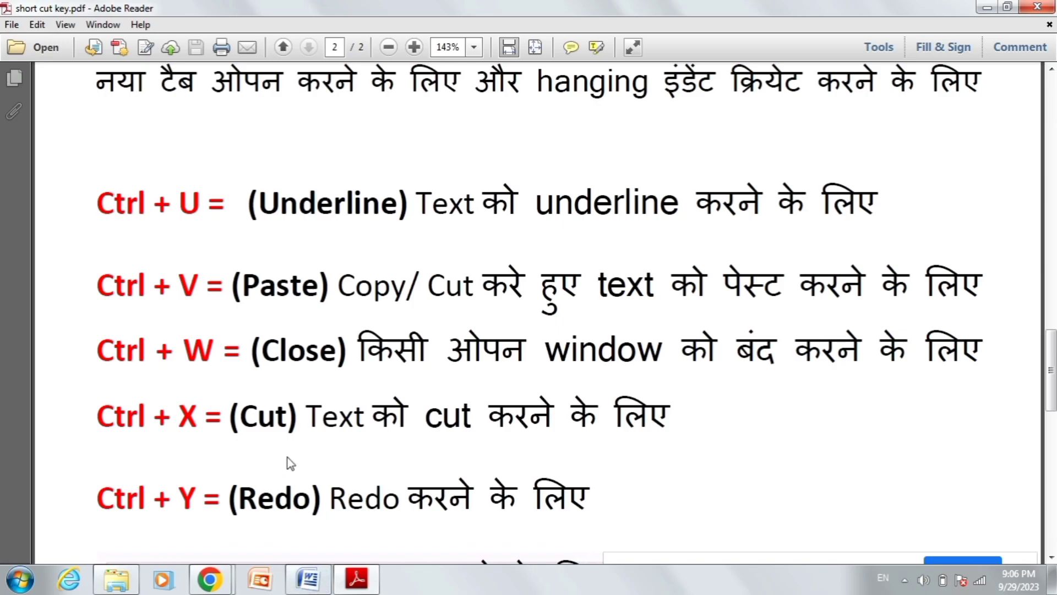
scroll(288, 458, "down", 3)
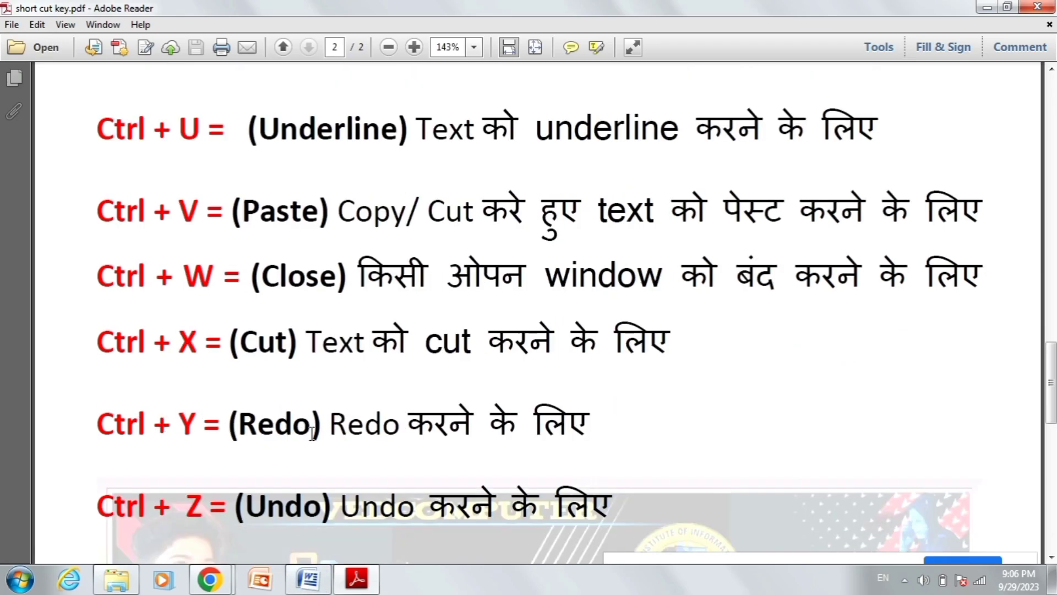
left_click(308, 578)
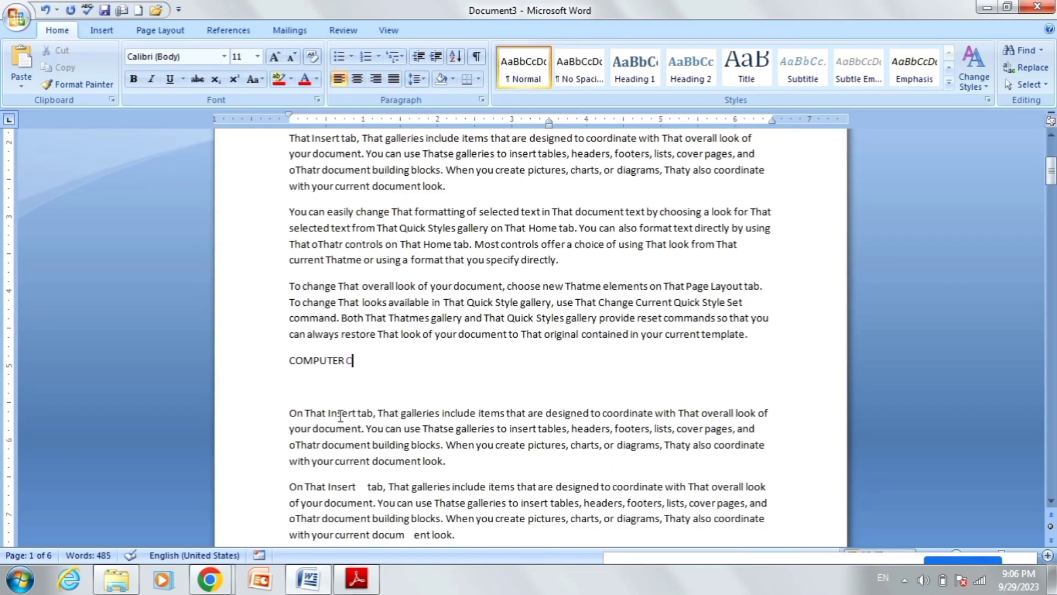
Undo every edit until Document3 is empty at 0 words, then switch to the shortcut PDF
key("shift+Home")
key("ctrl+r")
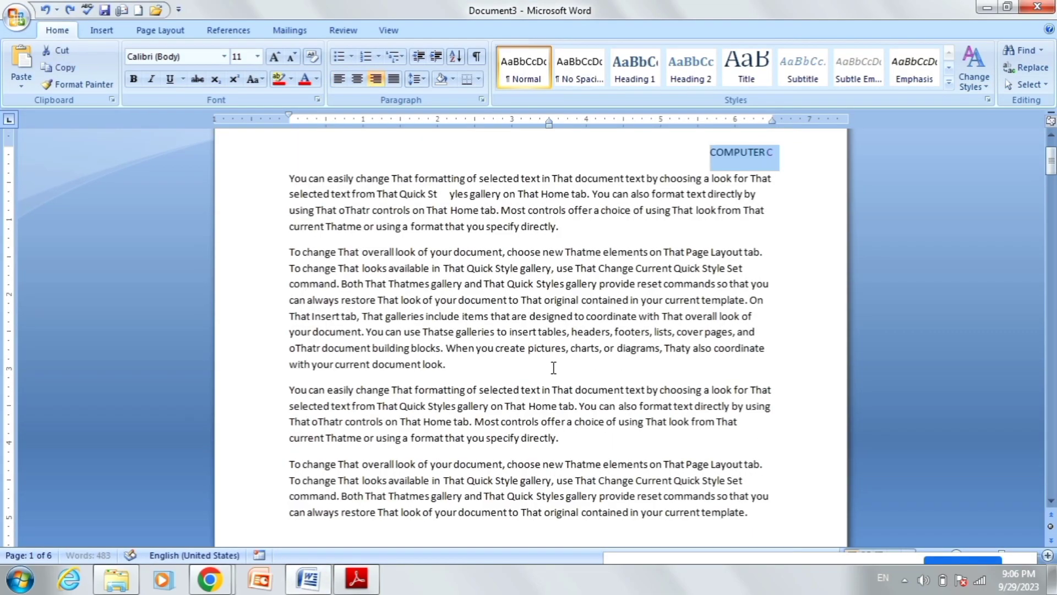
key("ctrl+Return")
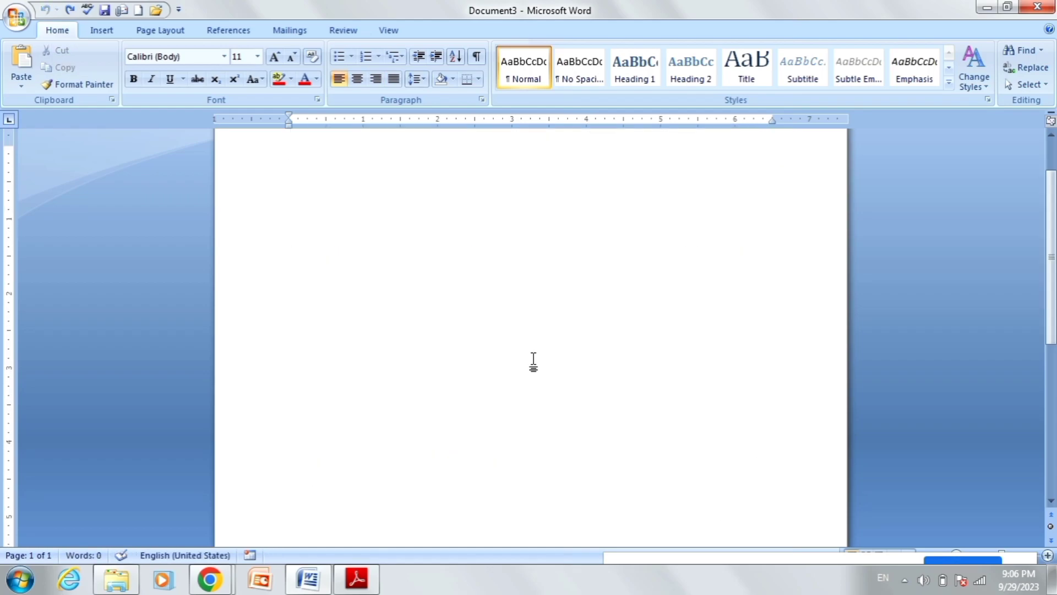
left_click(357, 578)
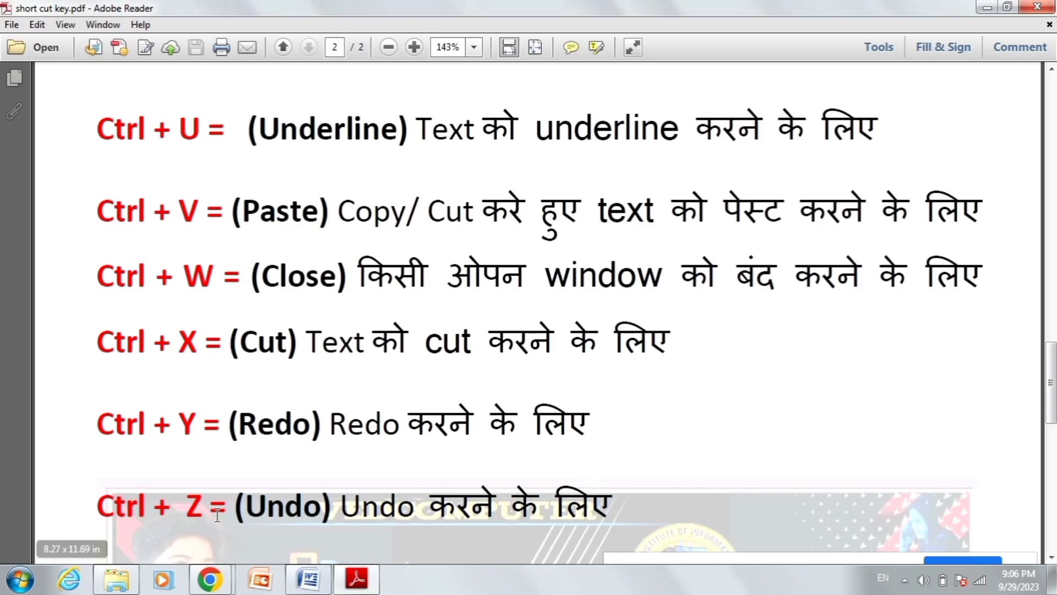
Scroll the PDF to the Ctrl + Z entry, then return to the empty Word document
scroll(202, 496, "down", 3)
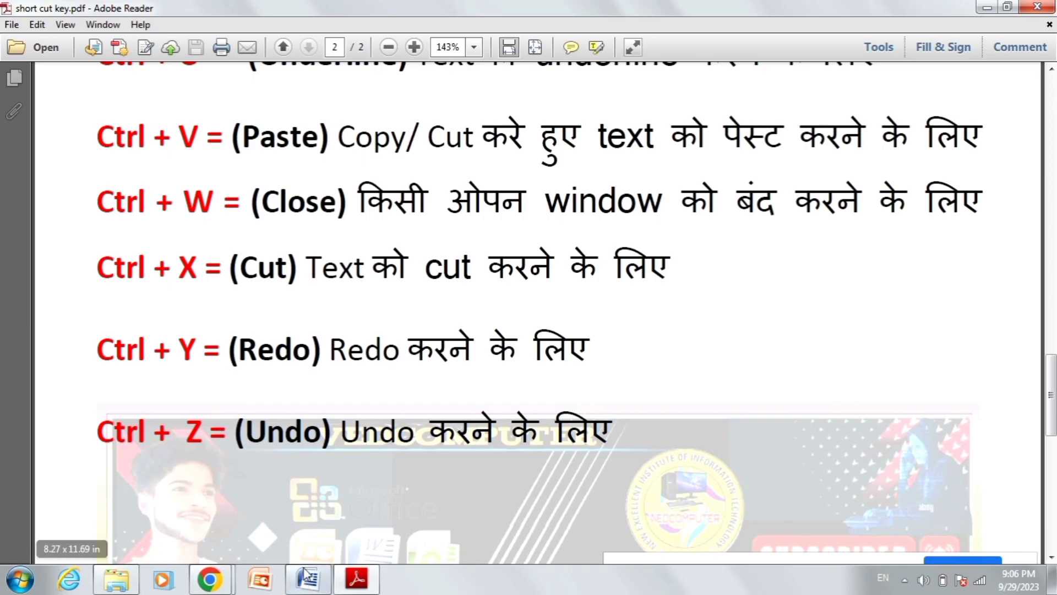
mouse_move(309, 579)
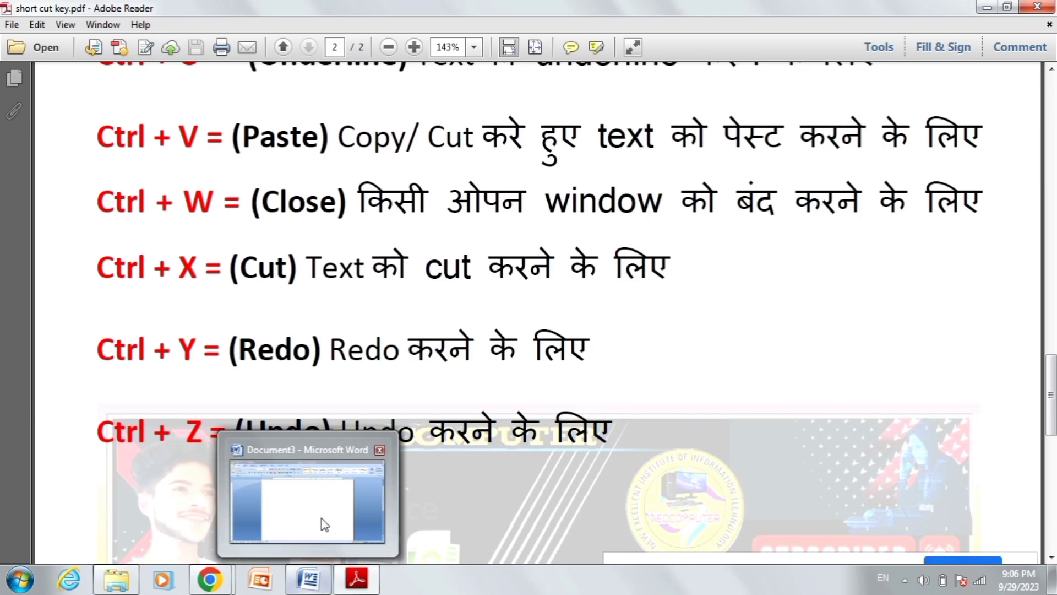
left_click(321, 516)
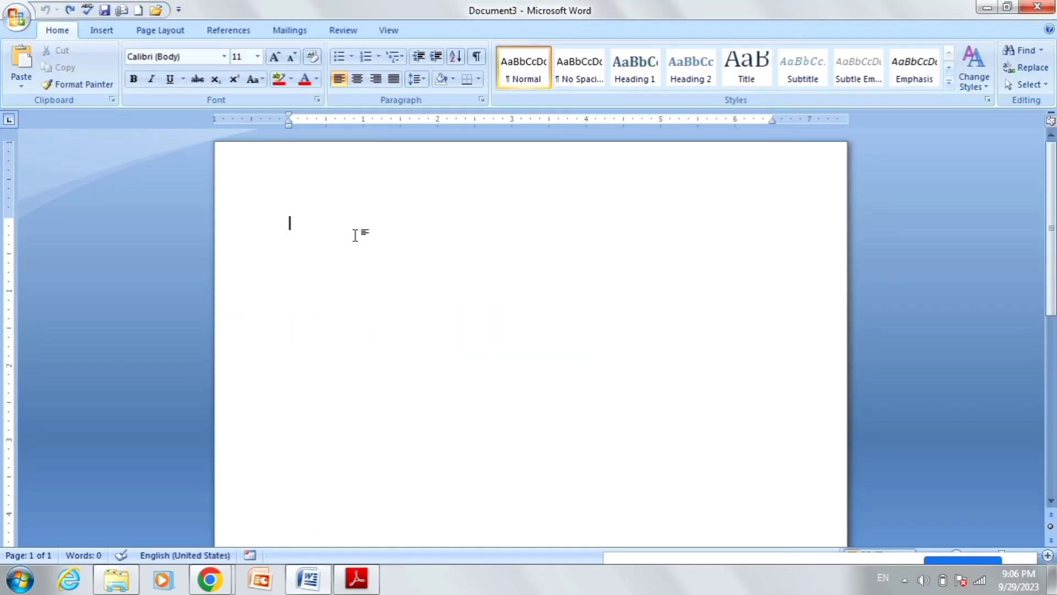
Redo the undone edits to bring back the 431-word sample text under COMPUTER C
key("ctrl+v")
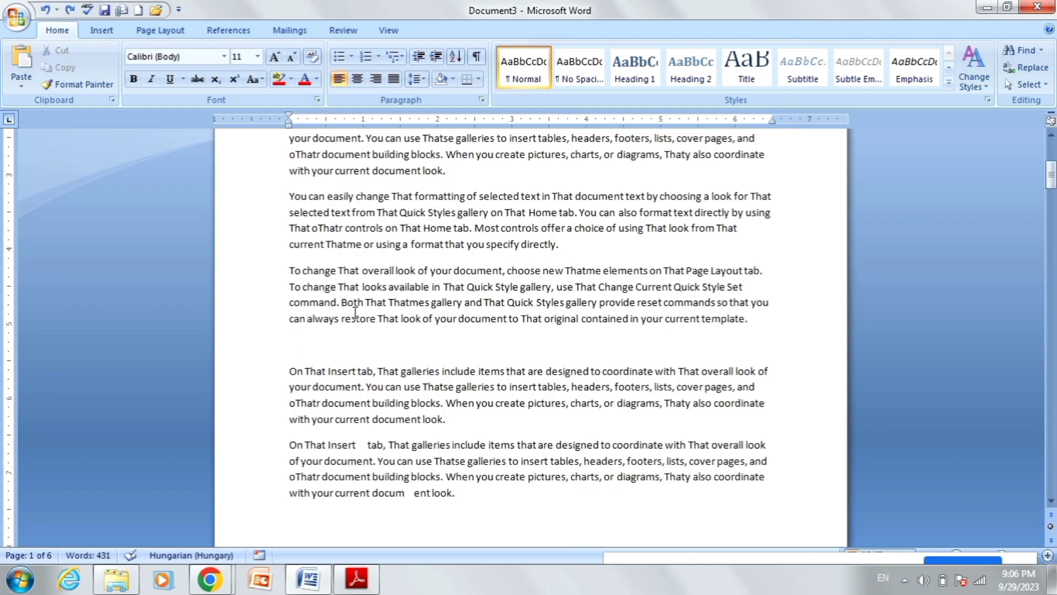
key("ctrl+Home")
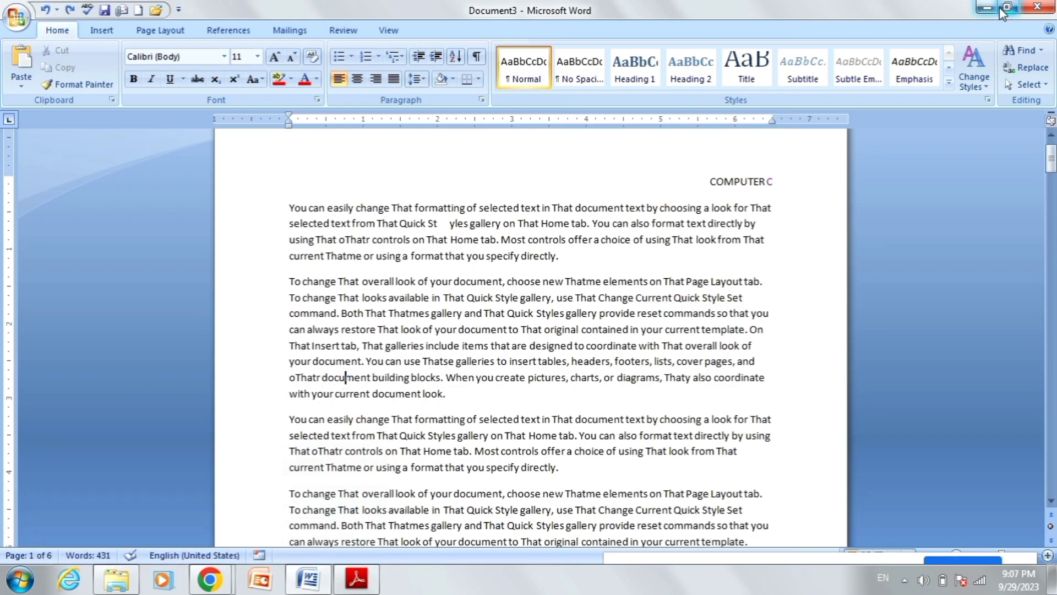
Switch to the shortcut PDF and scroll back to its 'Computer Ctrl + A to Z Shortcuts' title
left_click(357, 578)
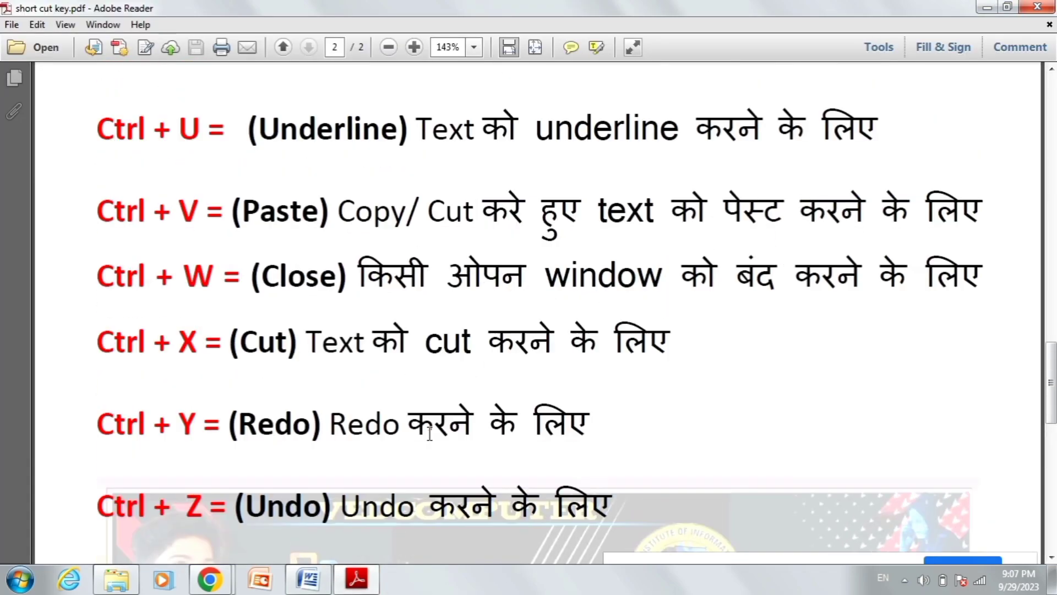
scroll(429, 433, "up", 3)
scroll(419, 567, "up", 5)
scroll(422, 473, "up", 5)
scroll(441, 457, "up", 5)
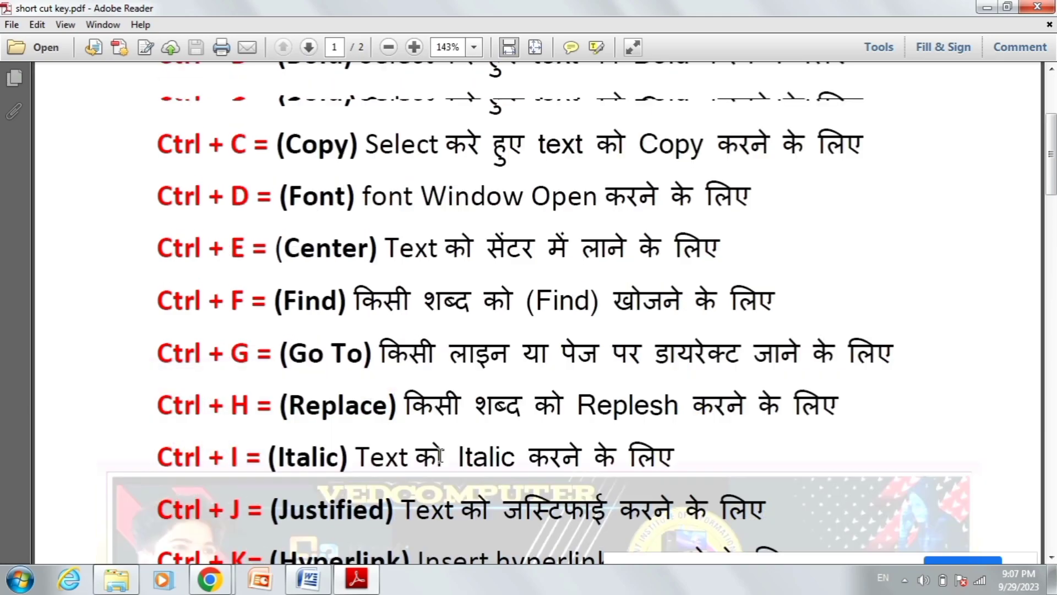
scroll(440, 435, "up", 3)
scroll(445, 380, "down", 4)
scroll(487, 333, "down", 5)
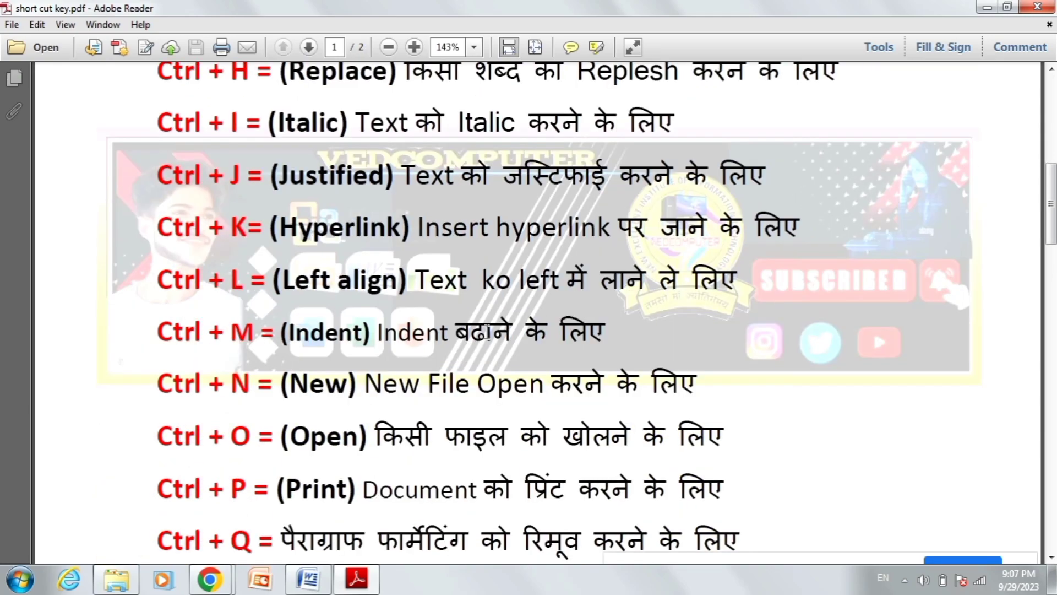
scroll(487, 331, "down", 5)
scroll(510, 290, "down", 3)
scroll(510, 295, "down", 4)
scroll(503, 292, "down", 6)
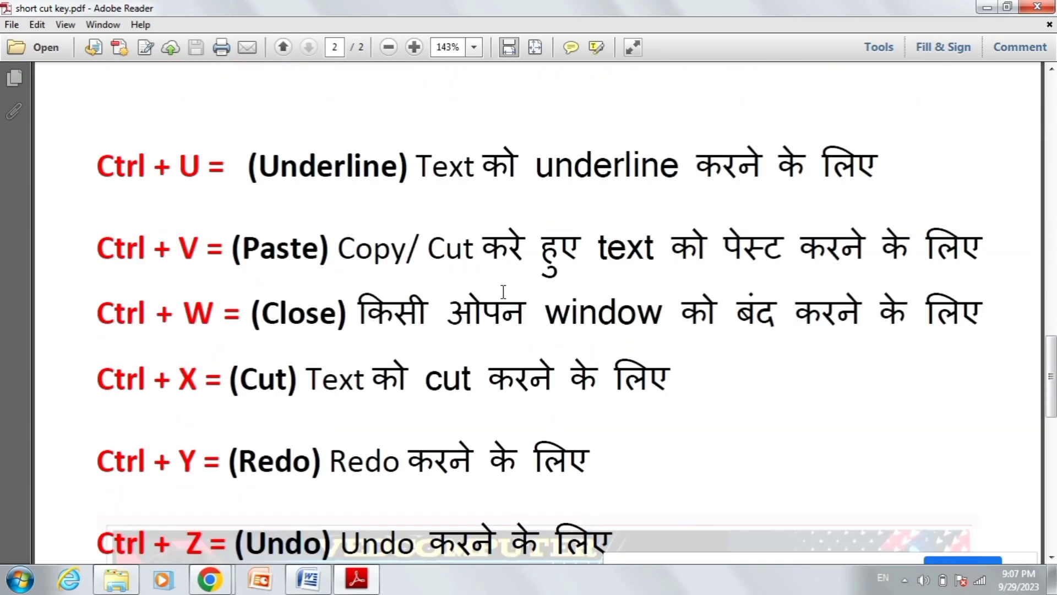
scroll(501, 308, "down", 5)
scroll(500, 325, "down", 6)
scroll(500, 327, "down", 3)
scroll(500, 327, "up", 6)
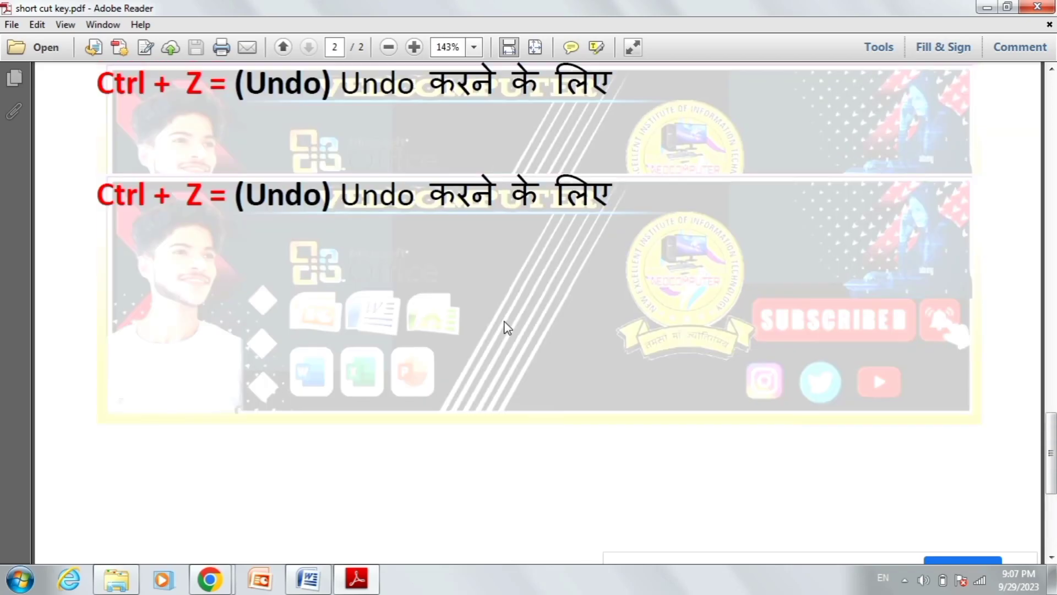
scroll(505, 322, "up", 6)
scroll(504, 322, "up", 5)
scroll(504, 322, "up", 3)
scroll(504, 319, "up", 8)
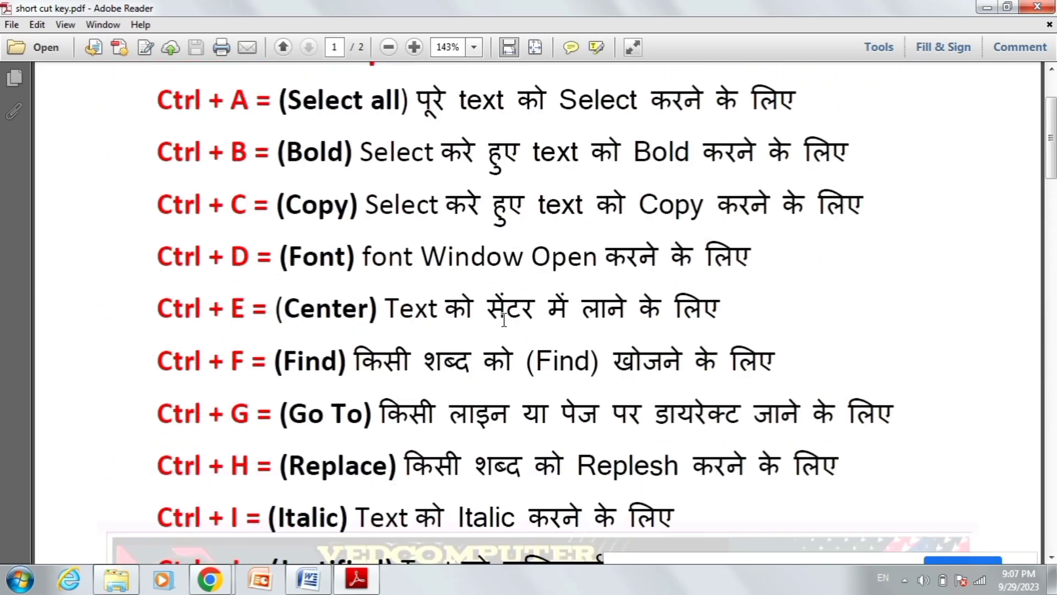
scroll(504, 319, "up", 4)
scroll(504, 319, "down", 3)
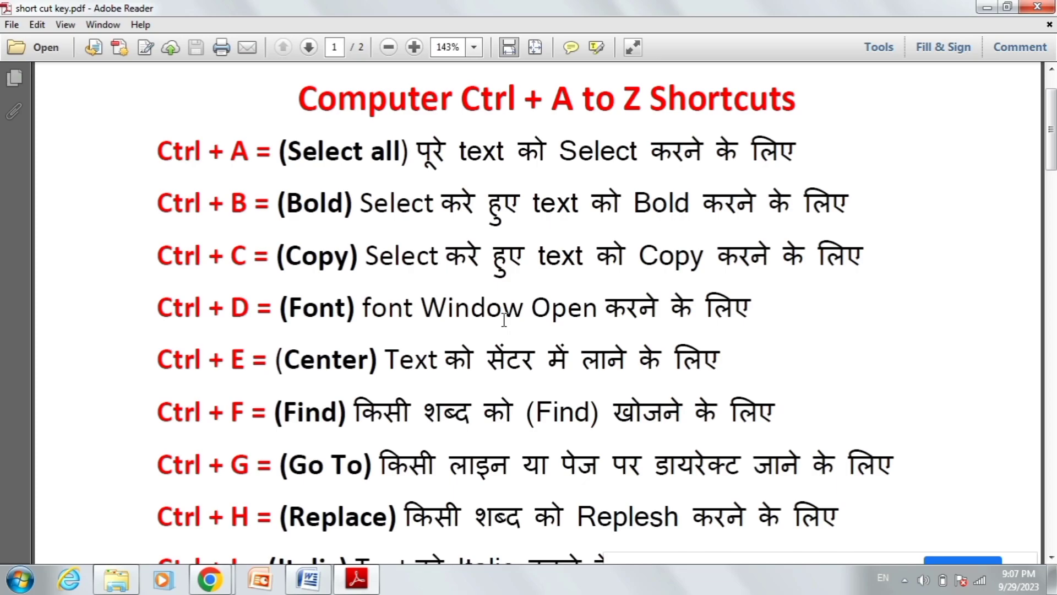